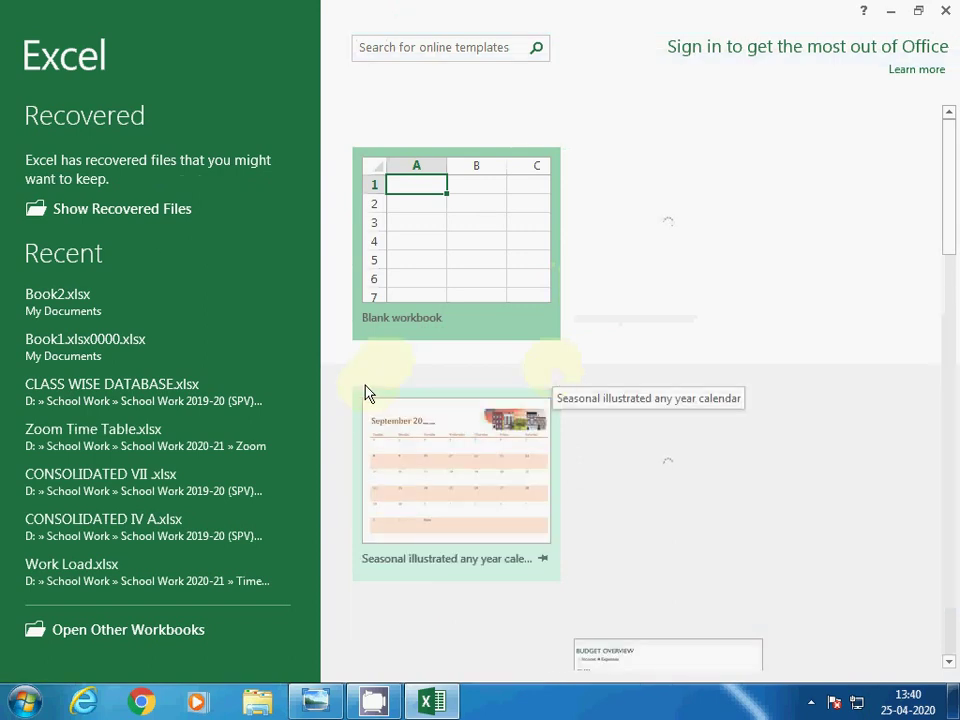
Step: Close the open Excel start screen, relaunch Excel and create a blank workbook
click(946, 16)
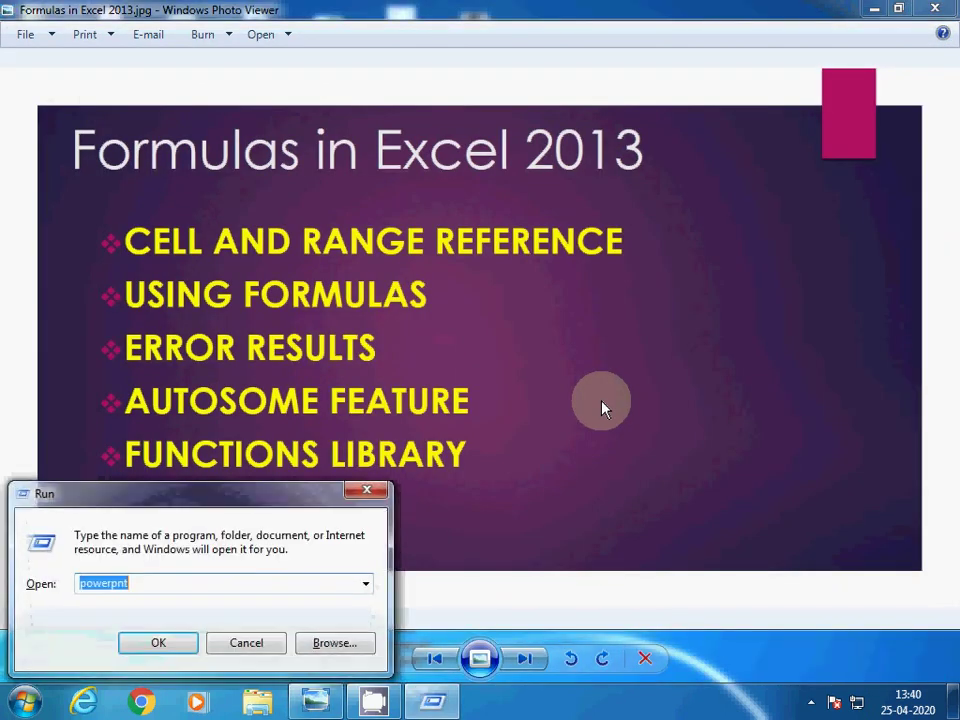
text(excel)
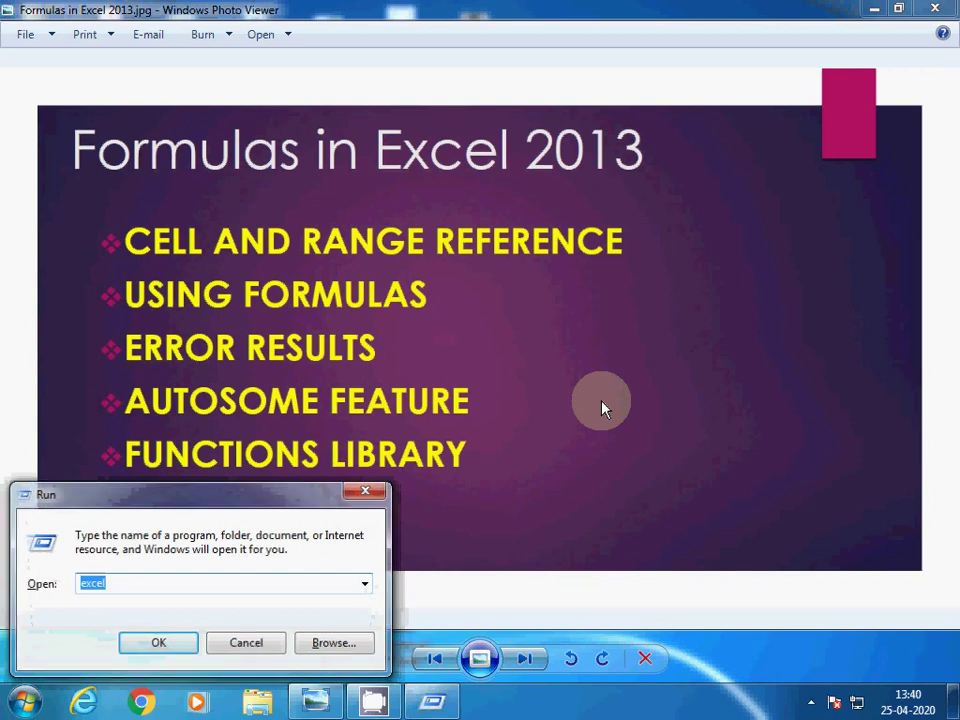
key(Return)
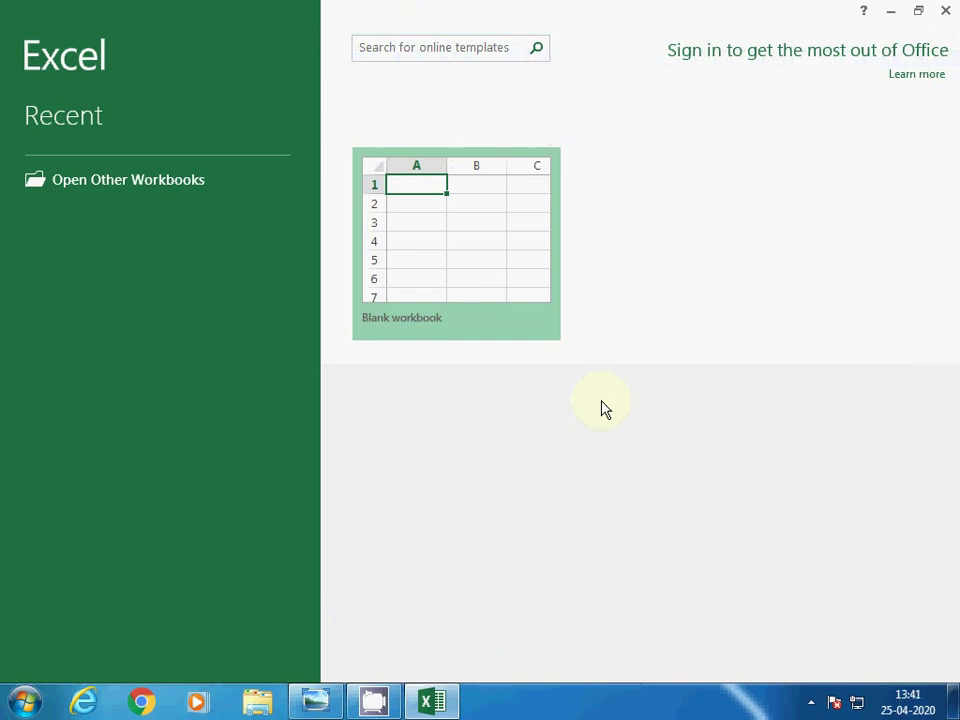
click(444, 237)
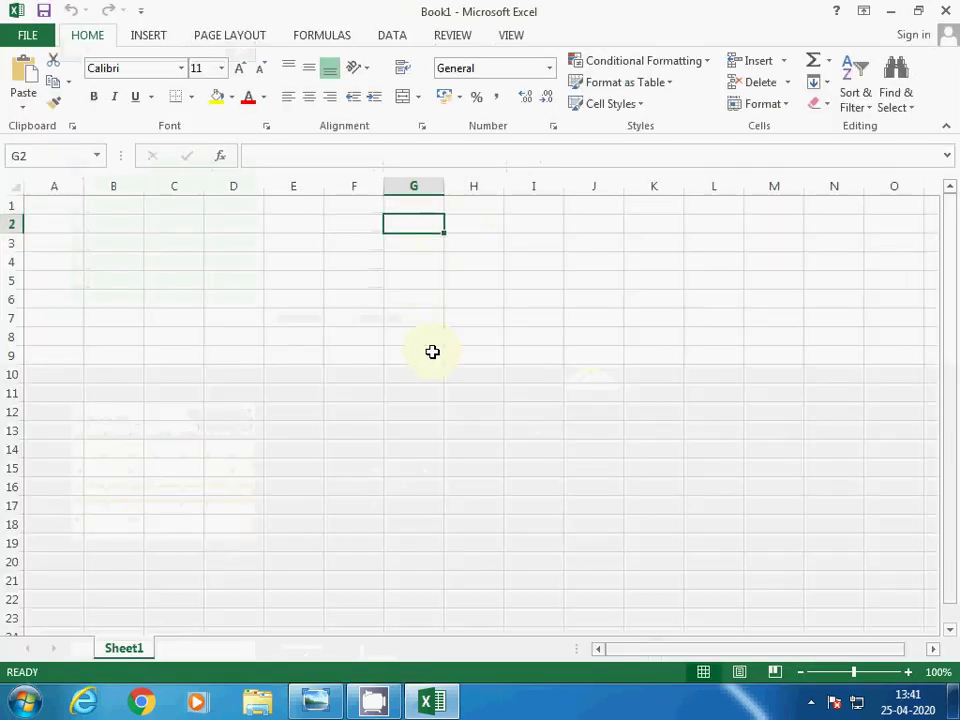
Step: Select rows 1 to 15 and columns A to I in turn, and return to cell A1
click(67, 203)
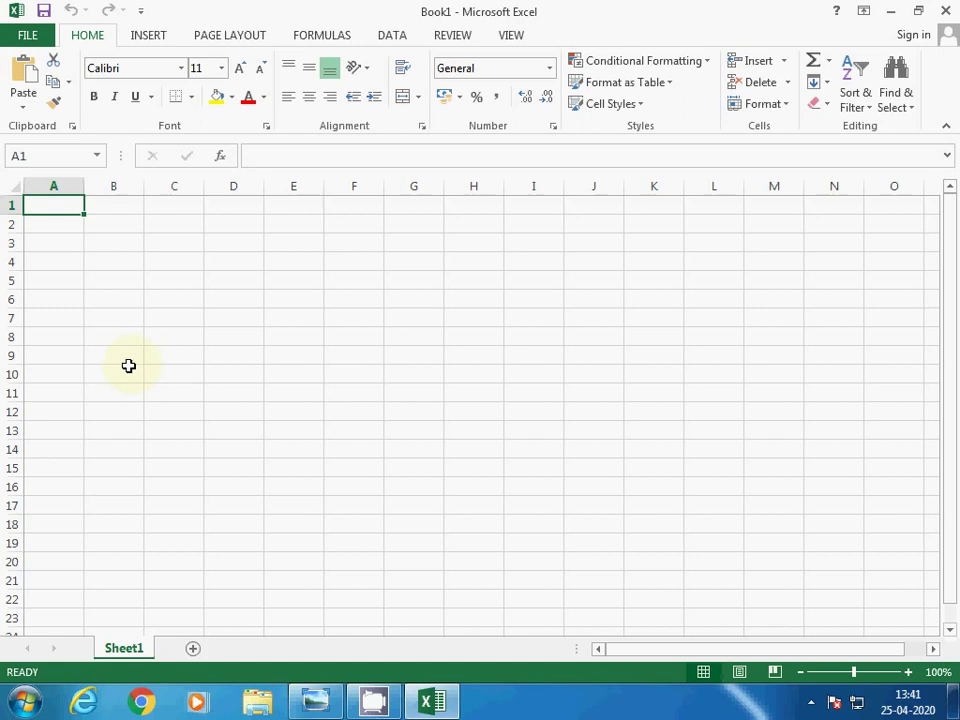
drag(12, 202, 12, 466)
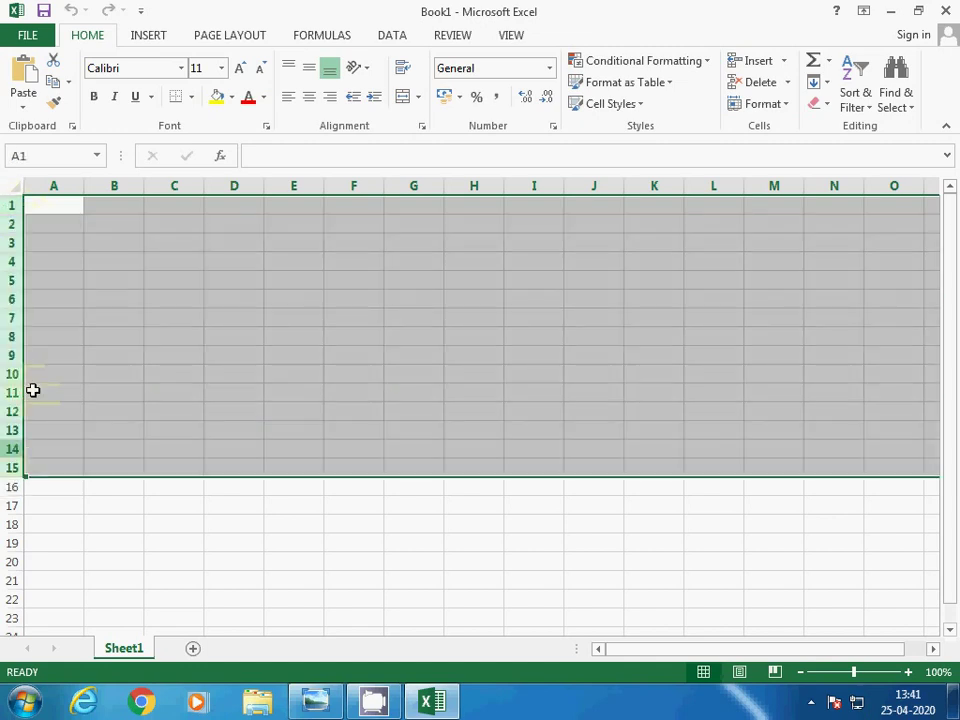
drag(56, 183, 518, 194)
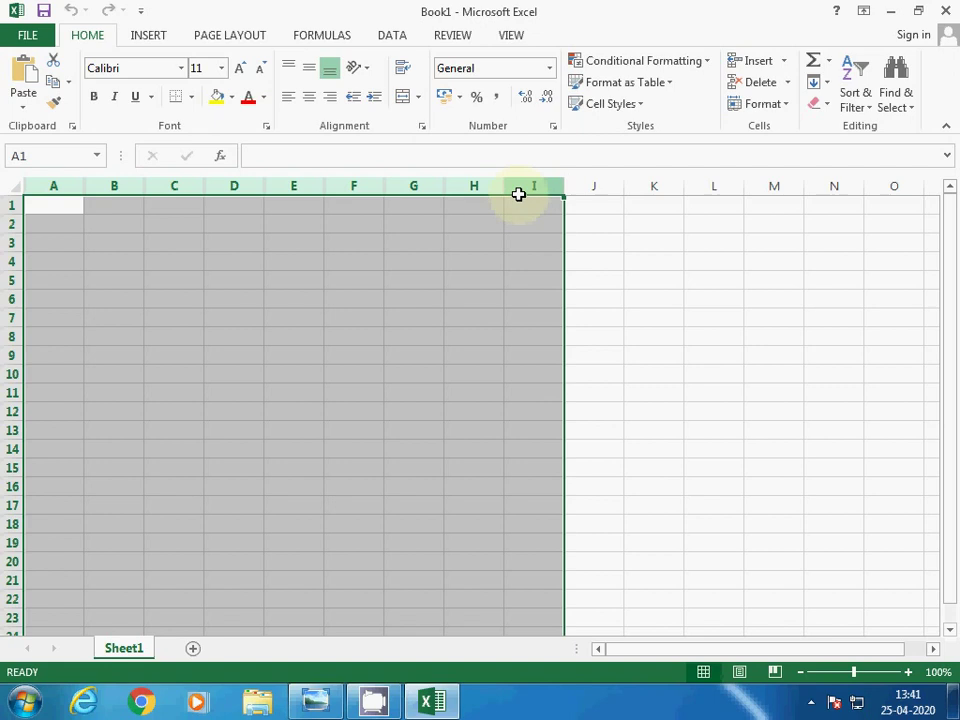
click(110, 297)
click(60, 208)
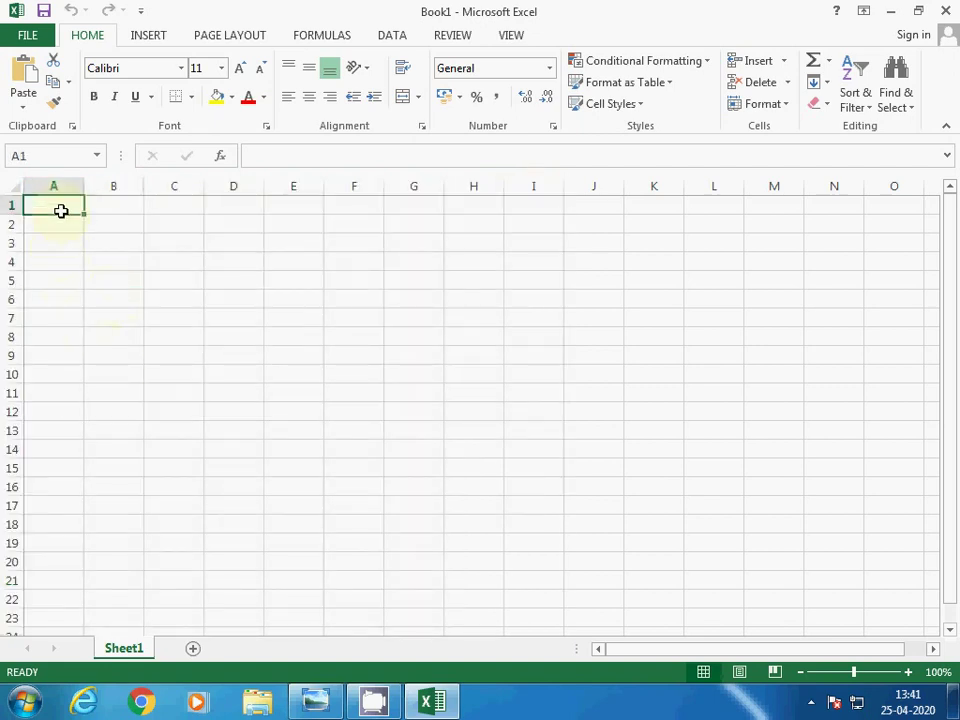
Step: Examine how the cell reference changes by selecting cells E7, F5, G3 and I8 in turn
click(35, 158)
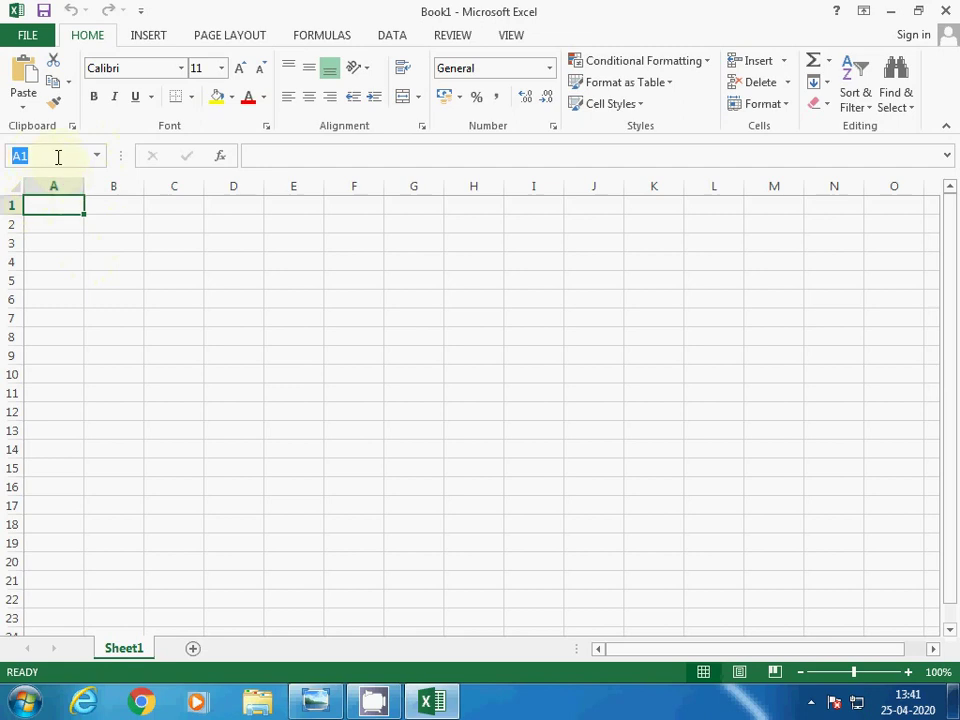
click(295, 317)
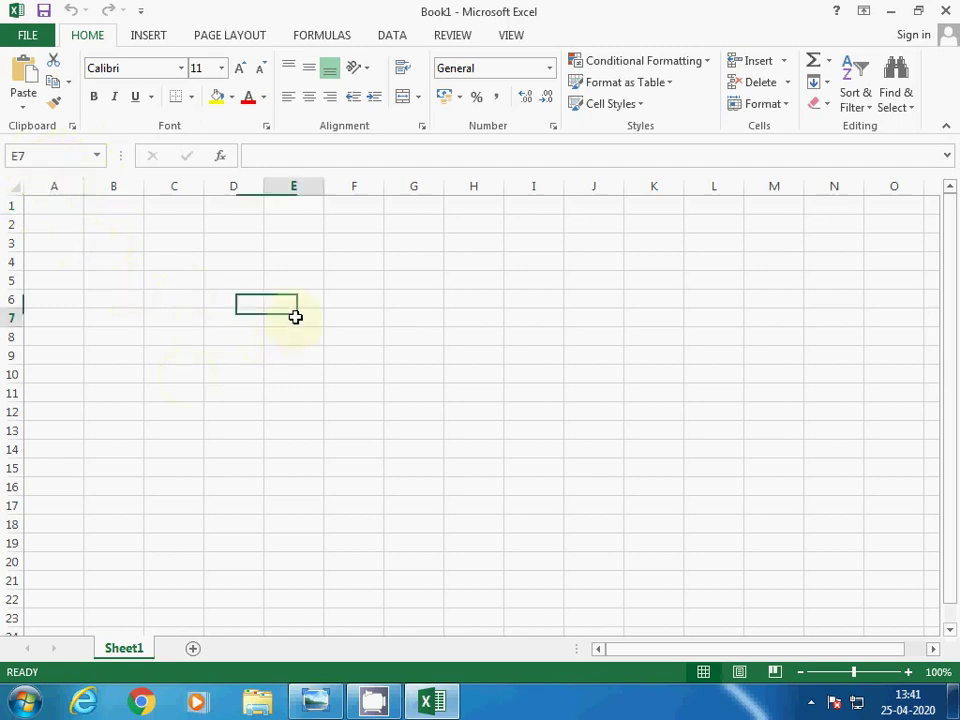
click(364, 283)
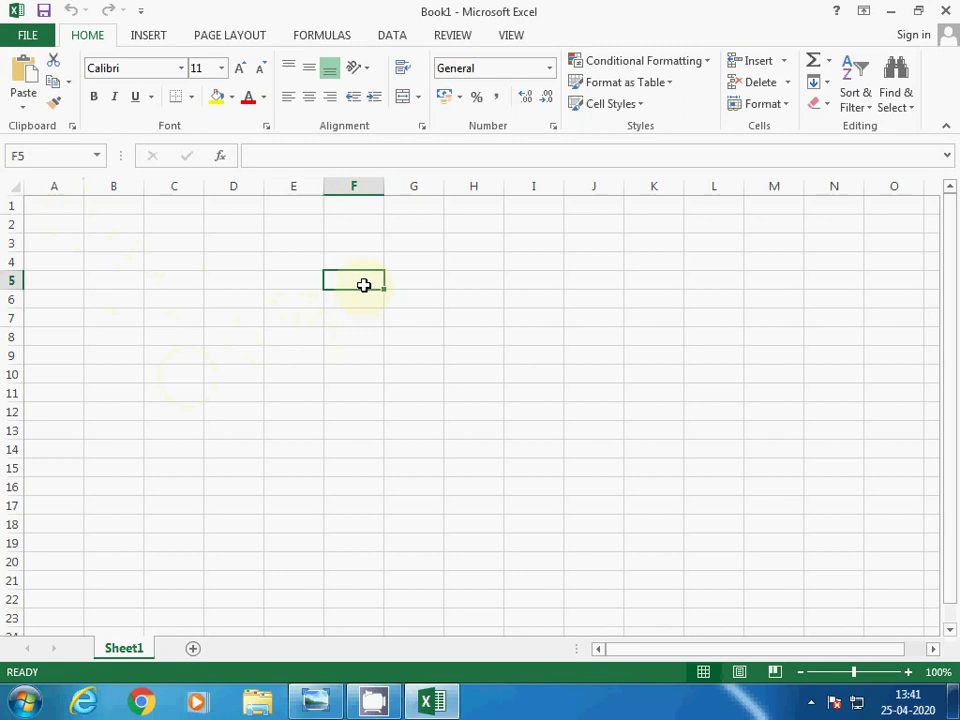
click(414, 236)
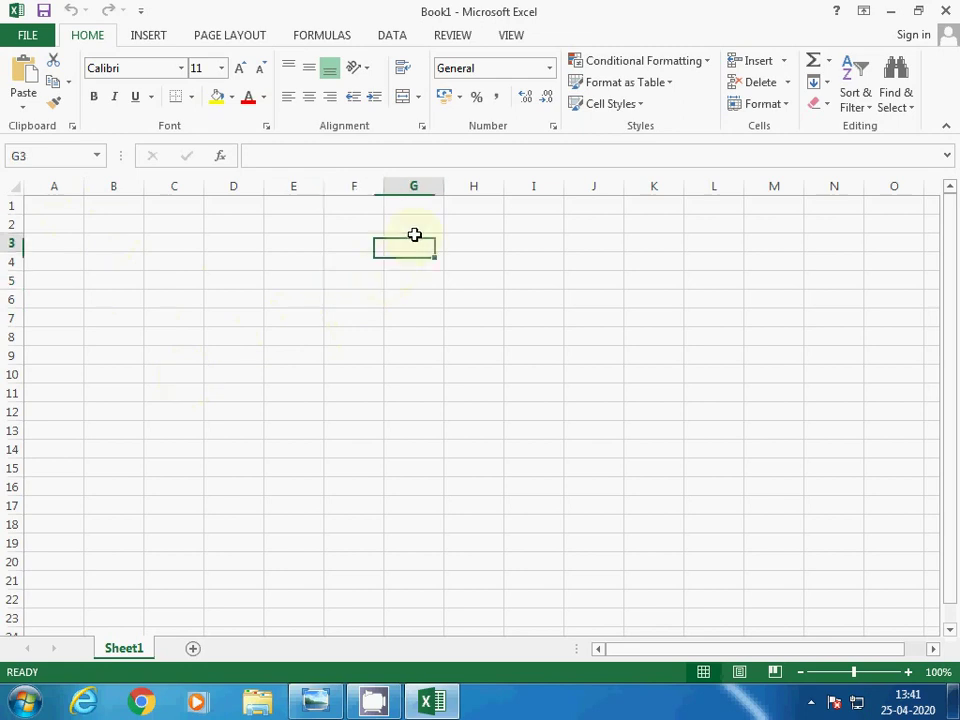
click(557, 333)
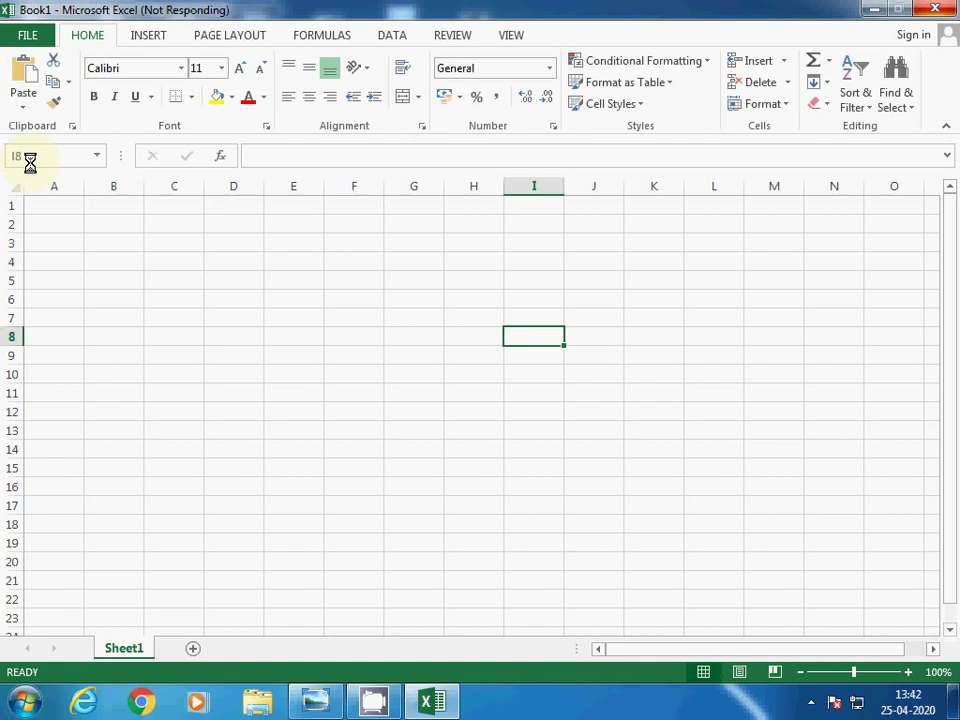
Step: Close the unresponsive Excel workbook, restart Excel and create a new blank workbook
key(alt+Tab)
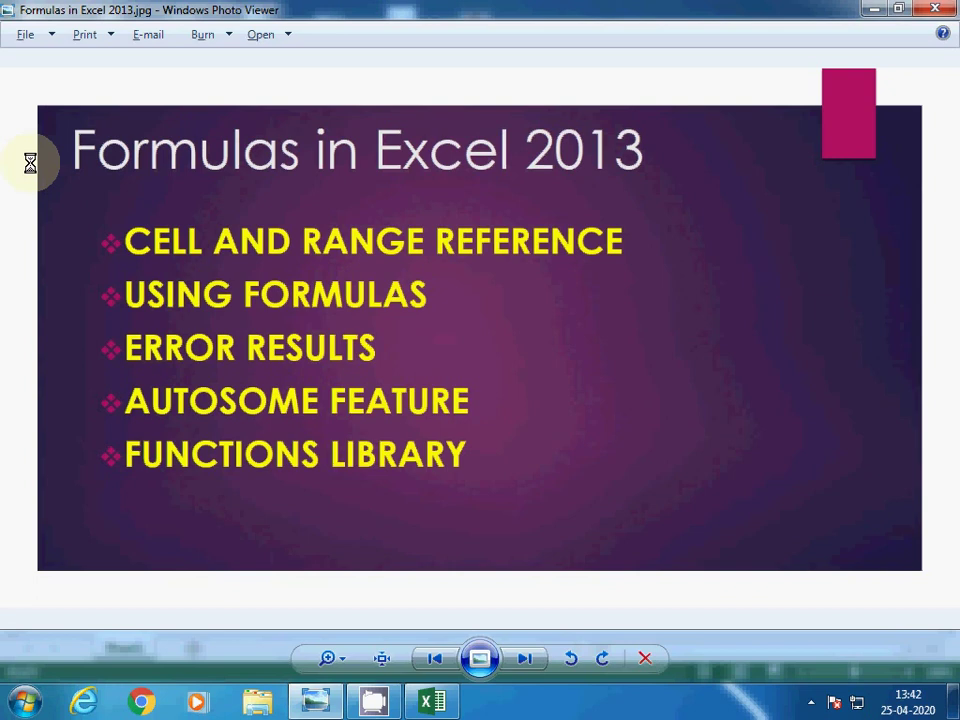
key(alt+Tab)
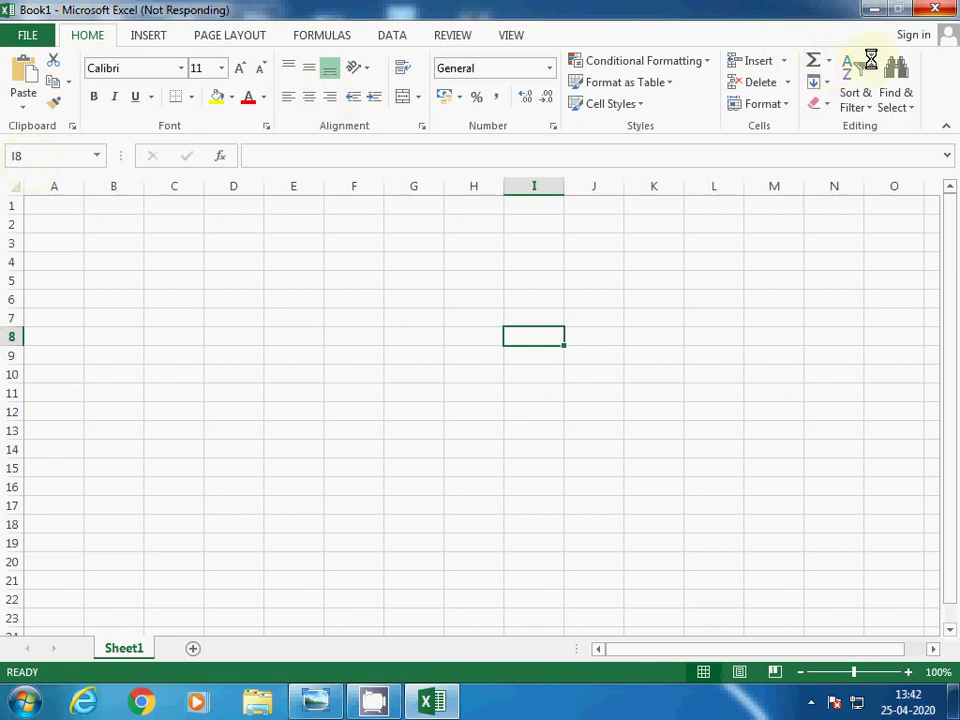
click(940, 12)
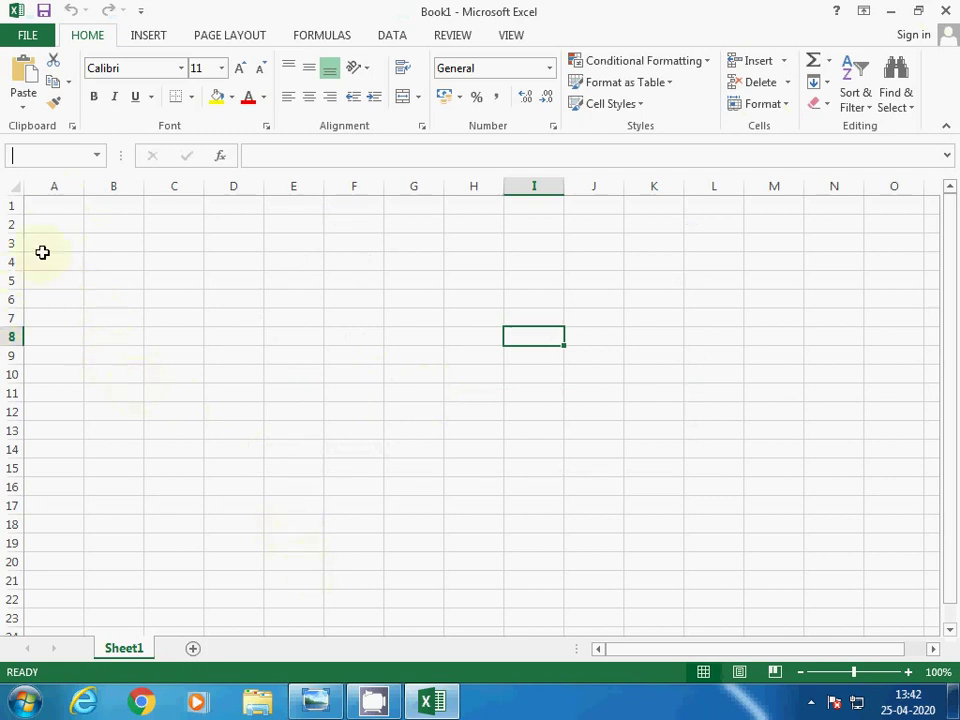
click(936, 9)
click(390, 376)
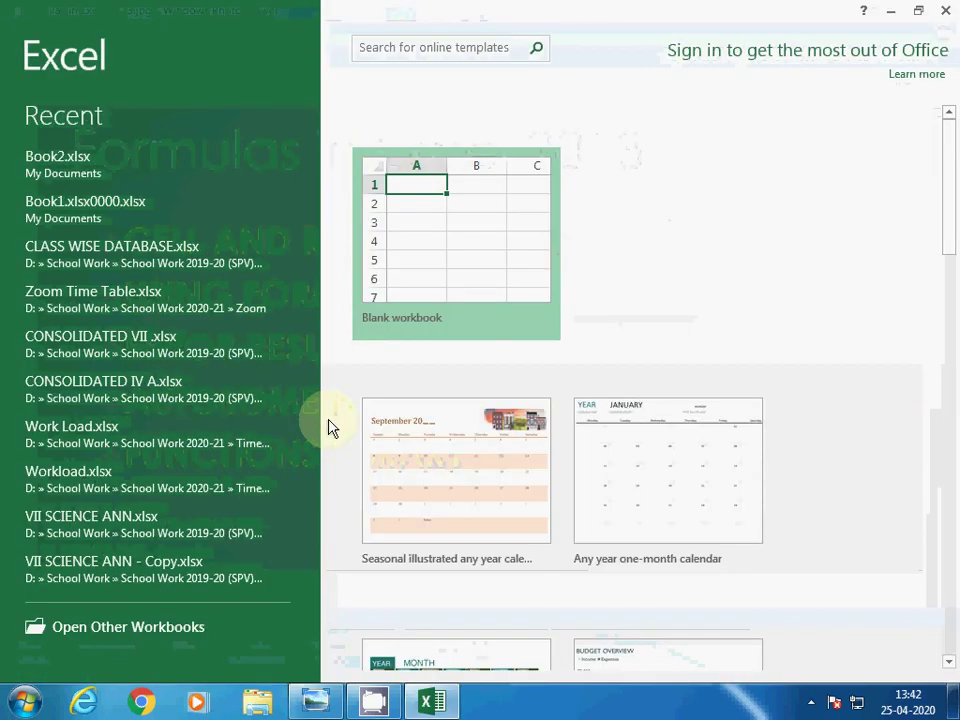
click(476, 272)
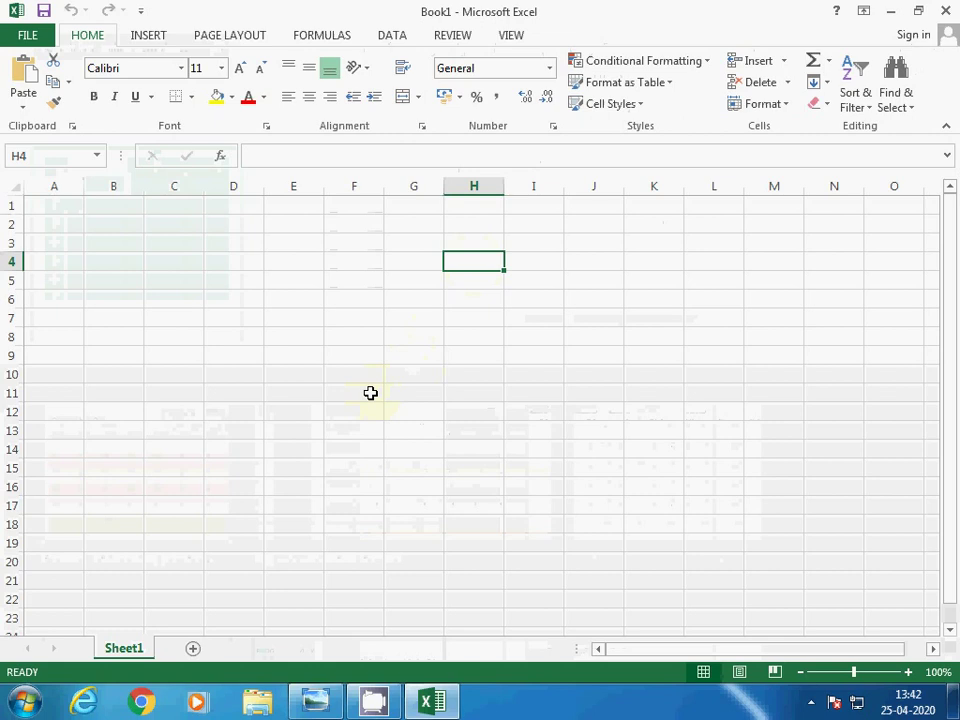
Step: Select the ranges B3:H16 and B1:H13 in turn, and check the Formulas in Excel 2013 slide in Windows Photo Viewer
drag(118, 243, 450, 489)
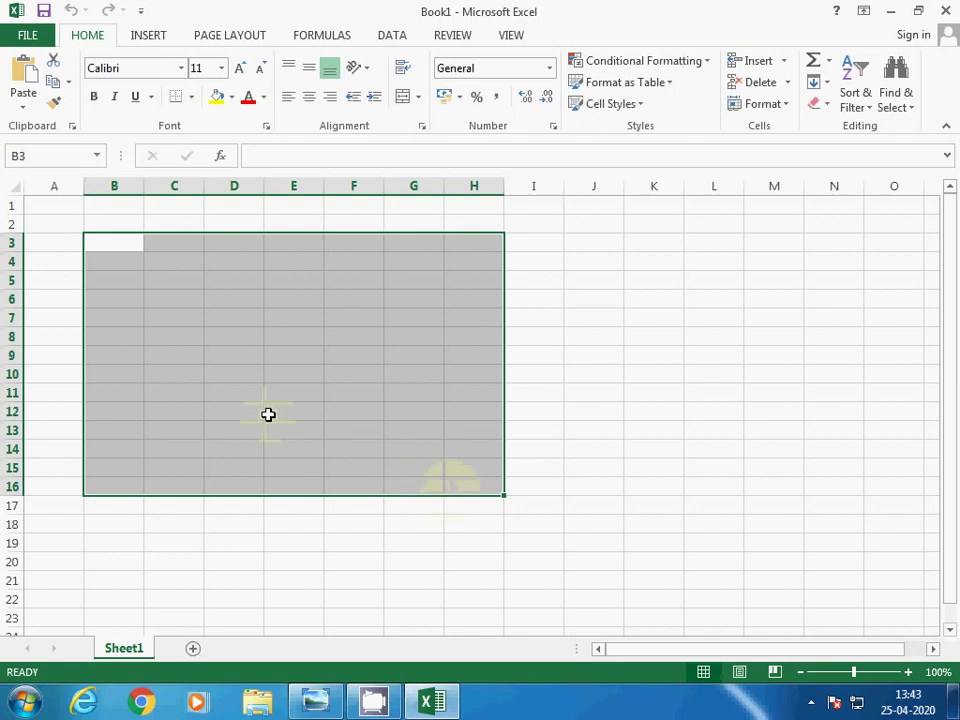
drag(120, 210, 483, 437)
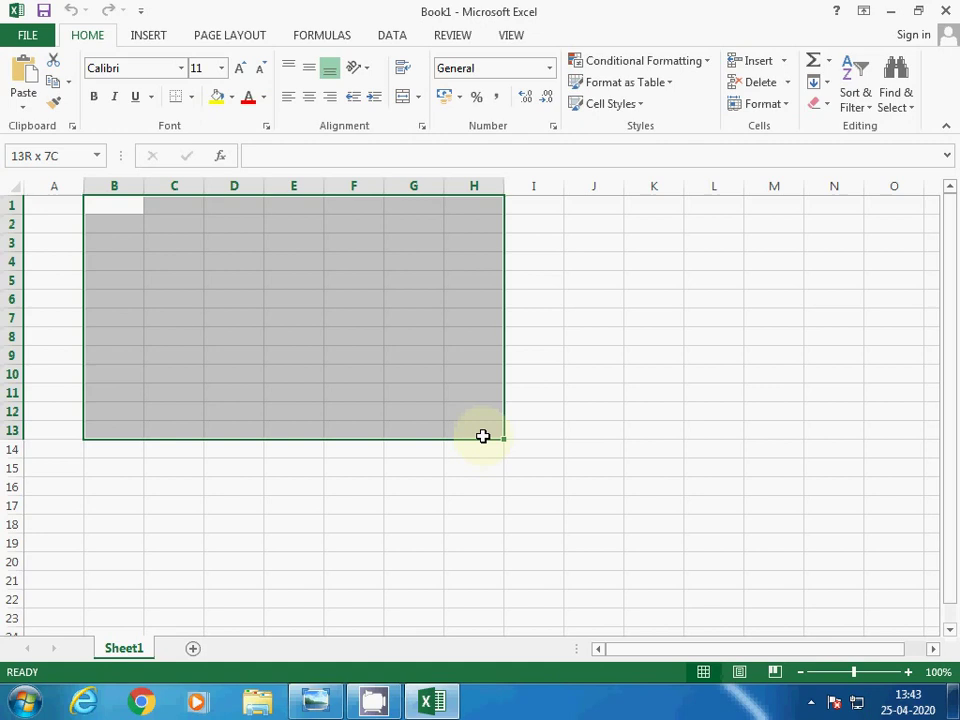
drag(483, 436, 484, 437)
click(393, 409)
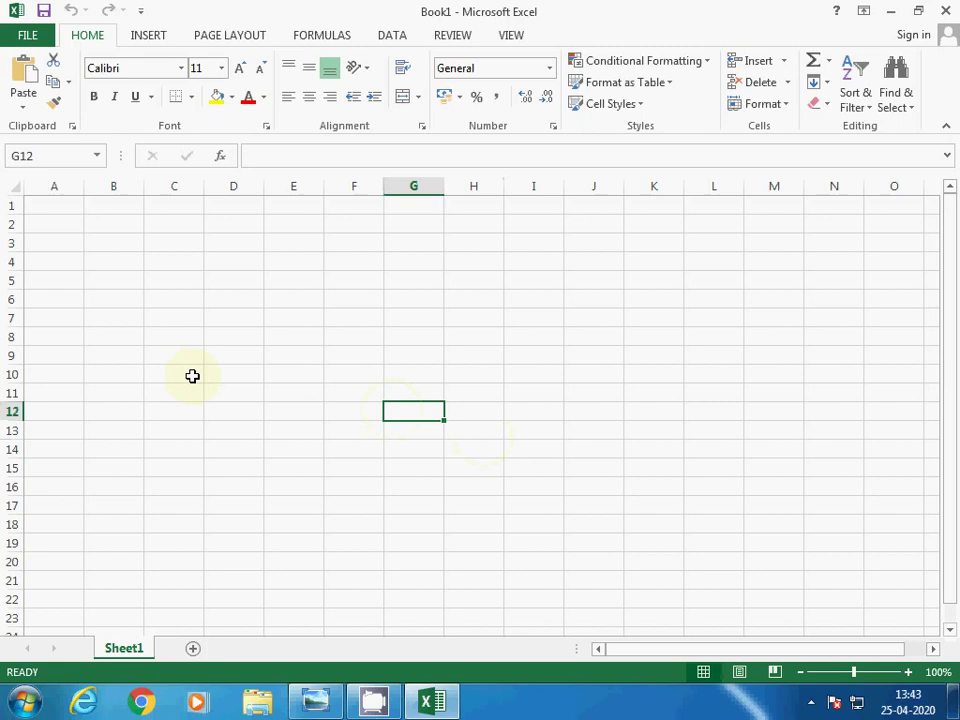
click(316, 702)
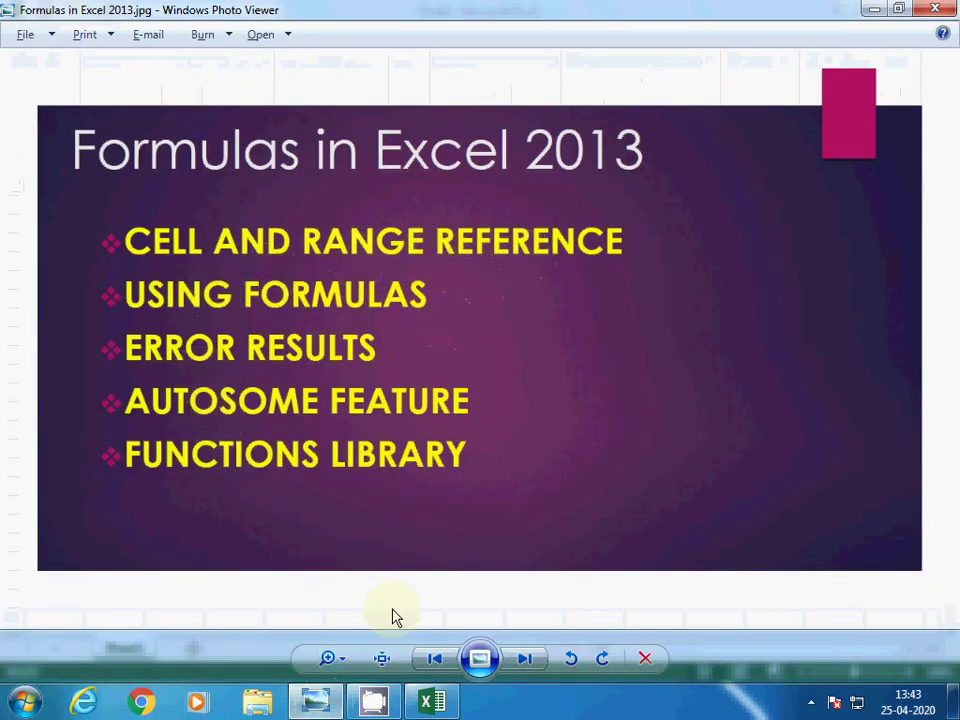
click(438, 703)
Step: Enter the column headings Sr.No, Quanity, Rate and Amount in cells A1 to D1 of the Excel sheet
click(54, 209)
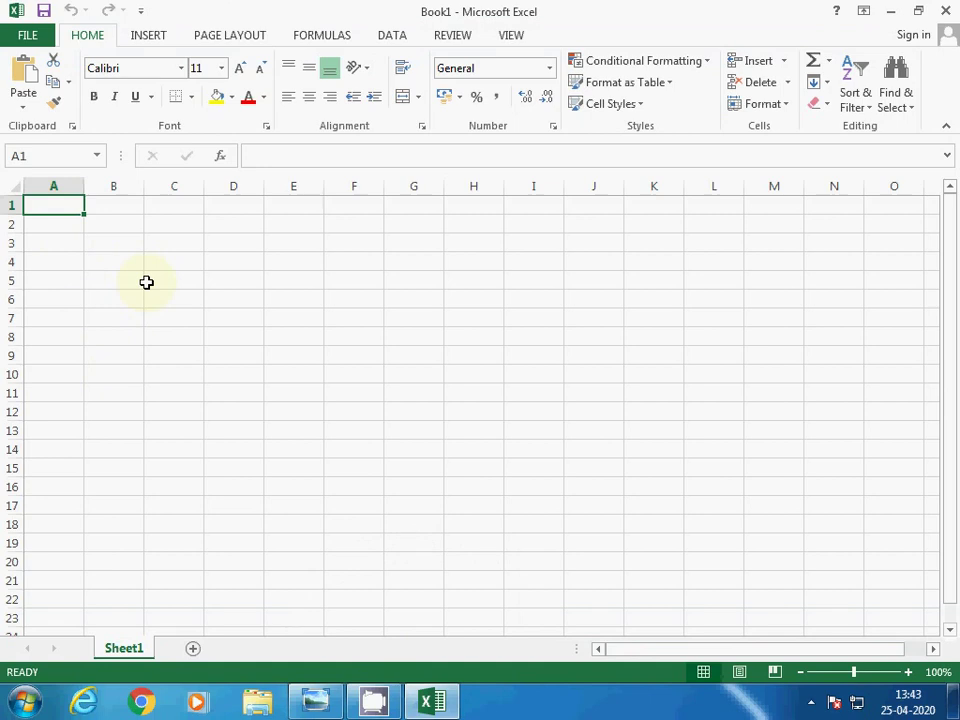
text(5)
key(Right)
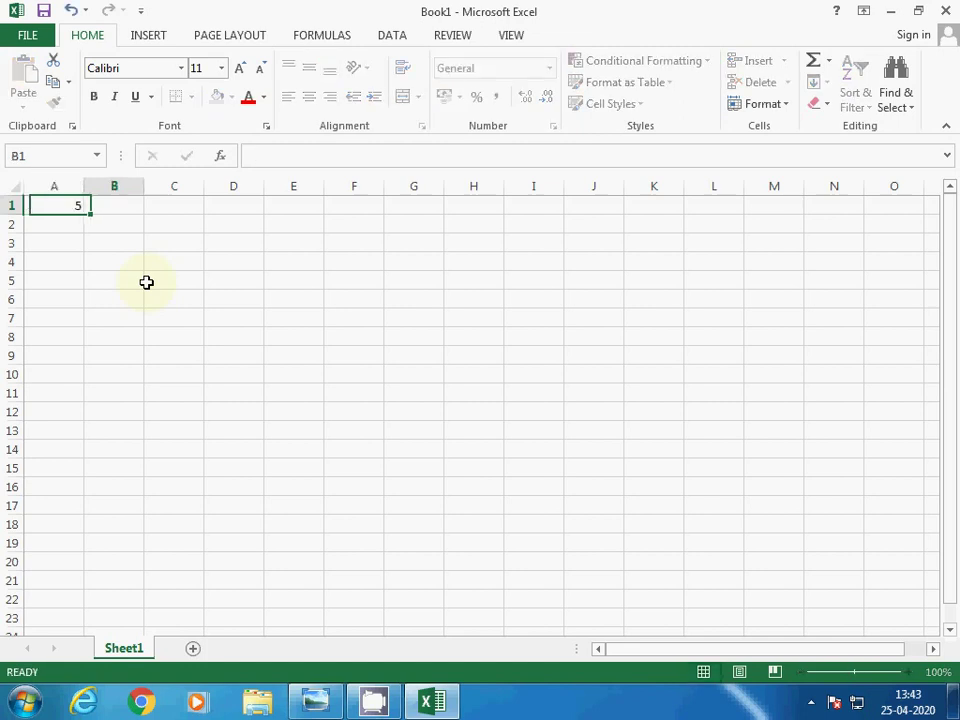
key(Left)
text(Sr.No)
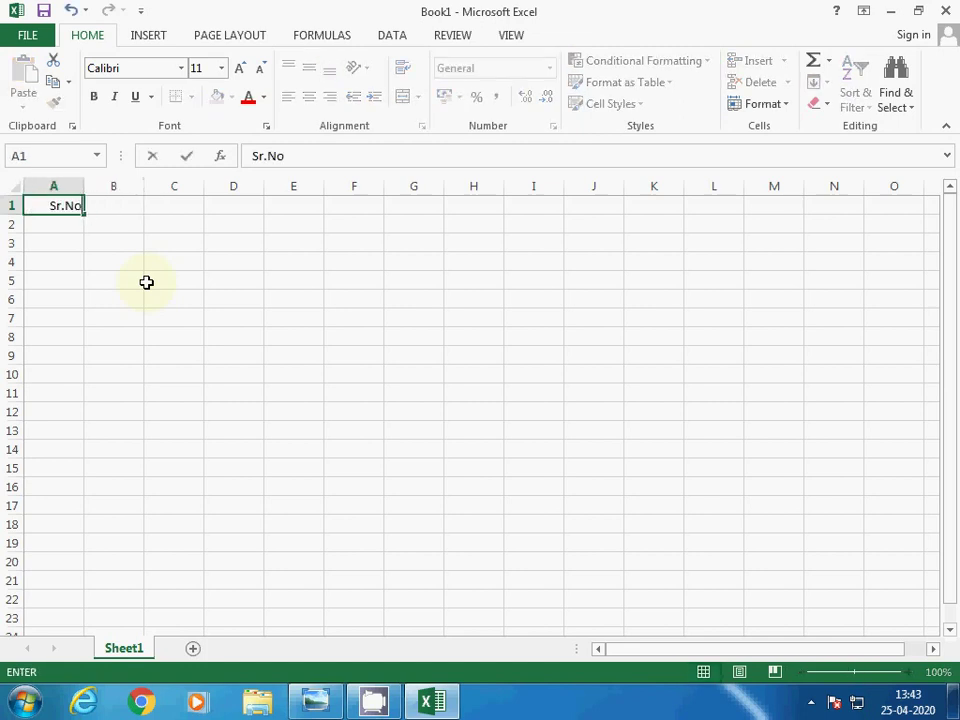
key(Right)
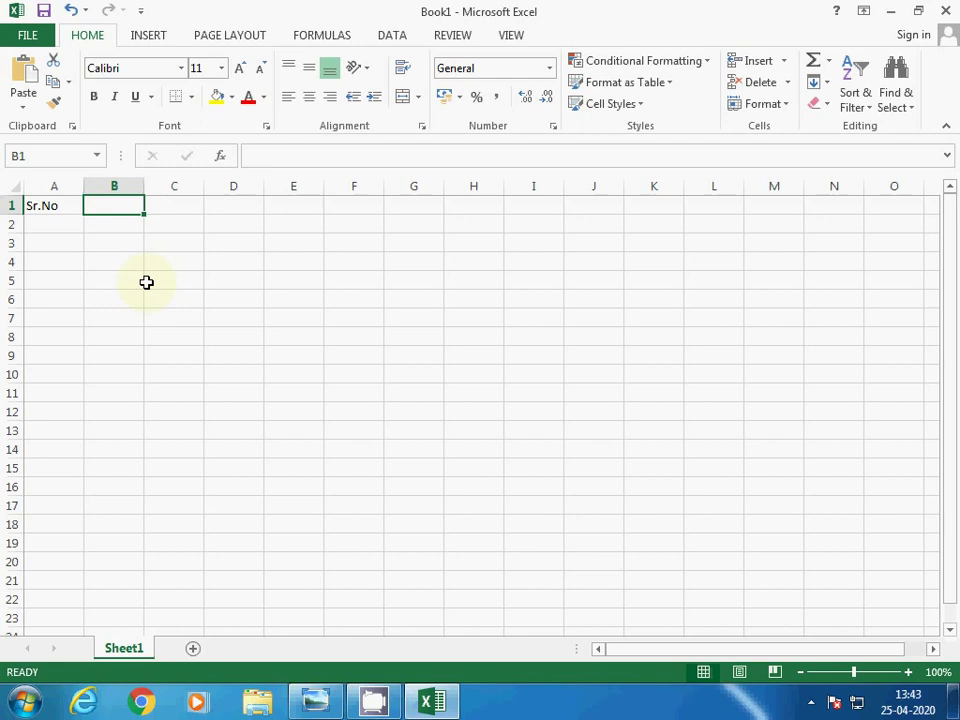
text(Quanity)
key(Right)
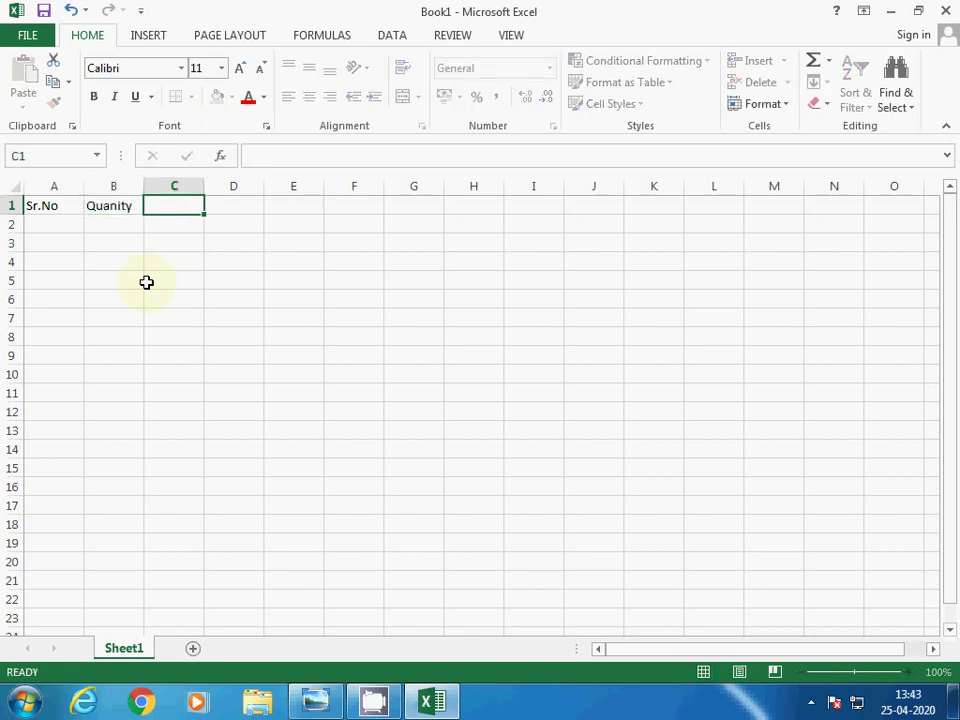
text(Rate)
key(Right)
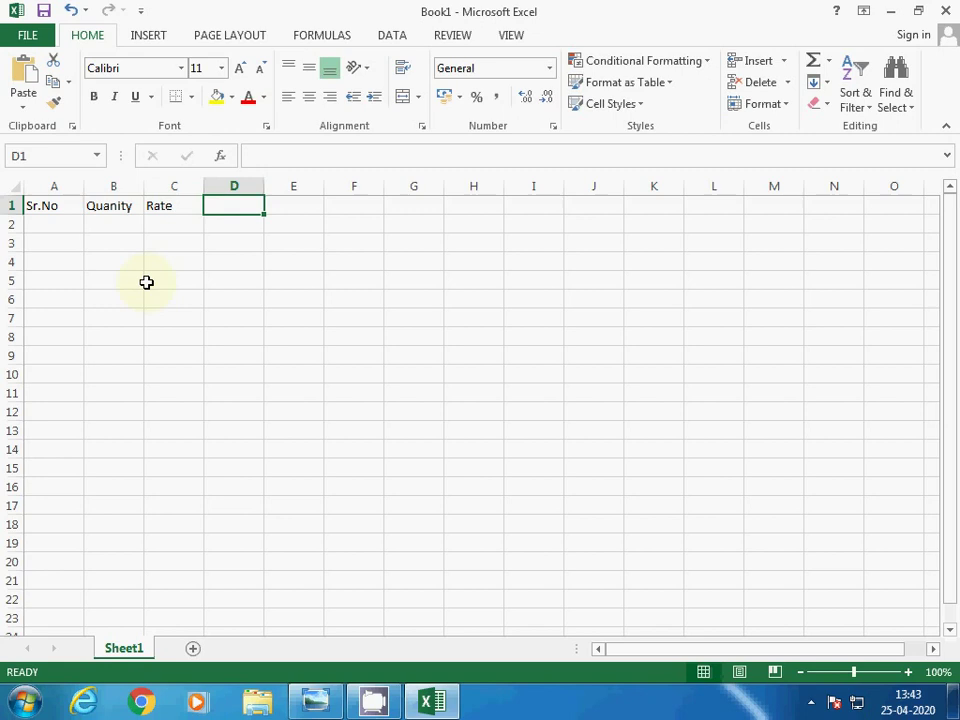
text(Amount)
key(Return)
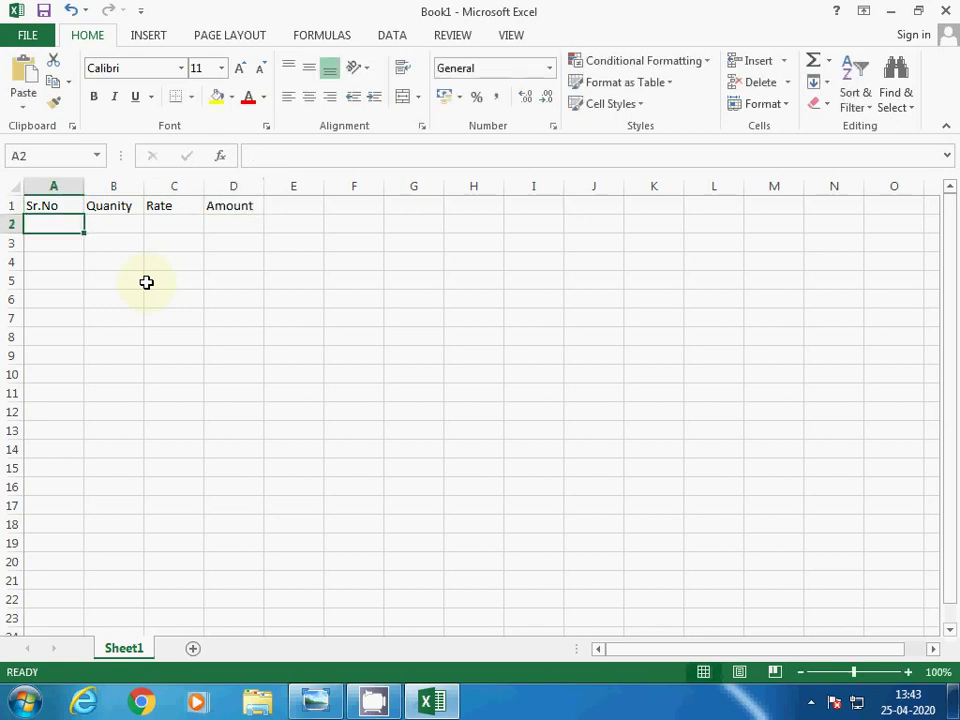
Step: Number the rows under Sr.No from 1 to 10 by extending the series 1, 2 down to cell A11
text(1)
key(Return)
text(2)
key(Return)
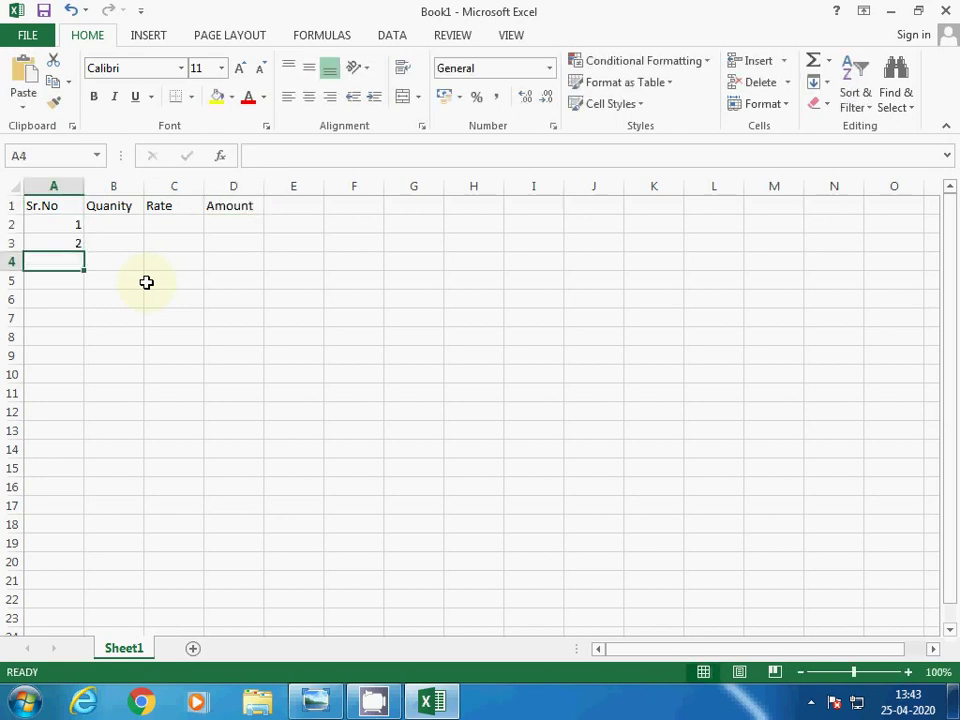
drag(39, 223, 67, 399)
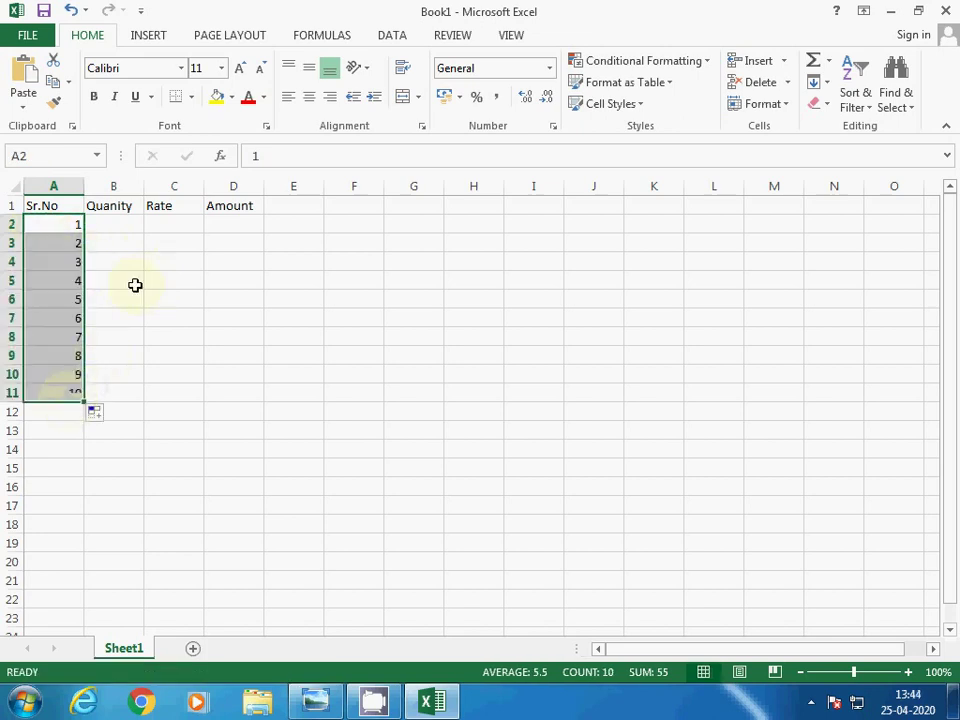
Step: Enter the quantities 10, 5, 8, 4, 5 and 12 in cells B2 to B7
click(134, 223)
text(10)
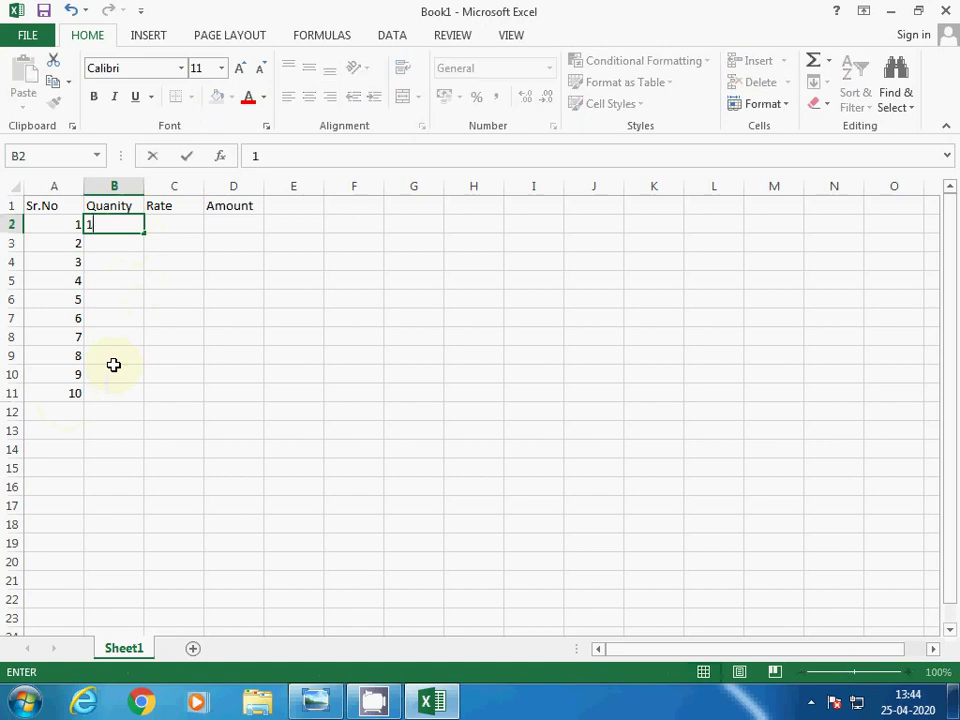
key(Return)
text(5)
key(Return)
text(8)
key(Return)
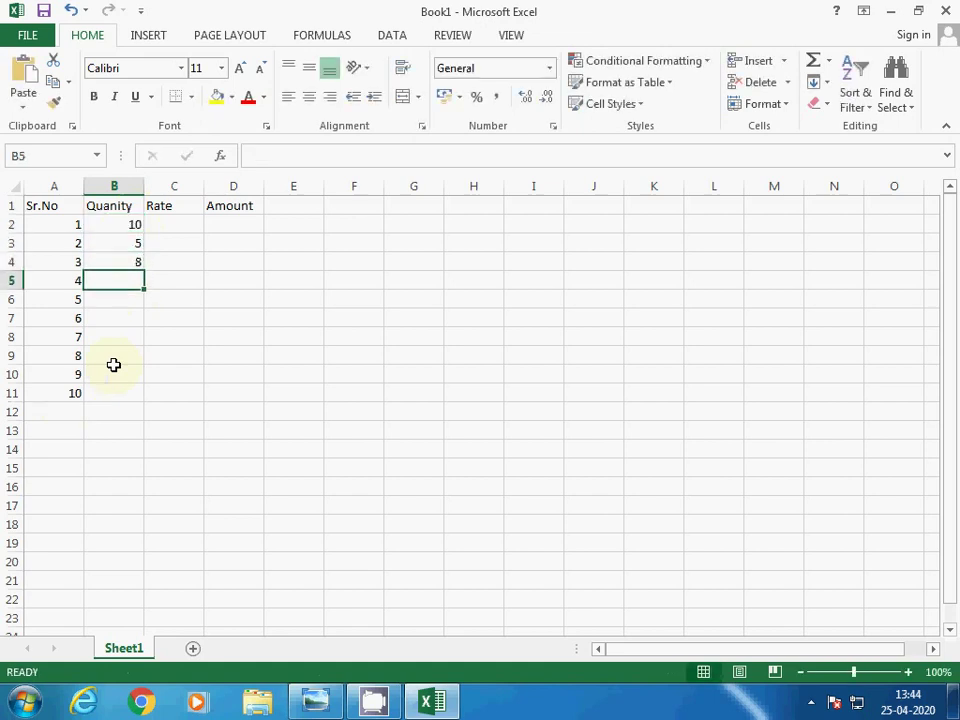
text(4)
key(Return)
text(5)
key(Return)
text(12)
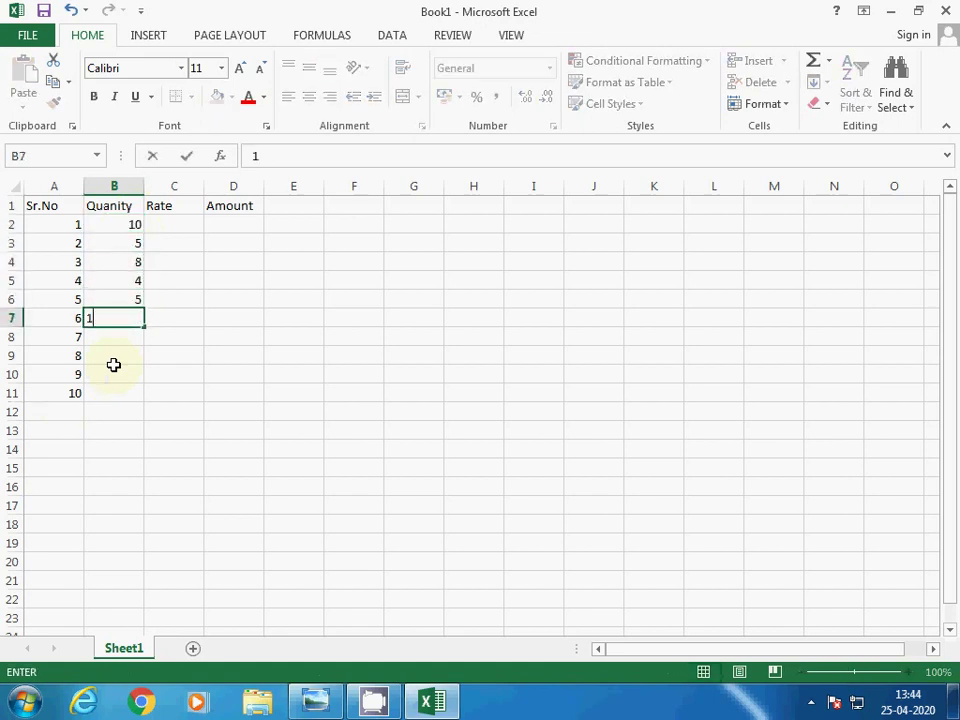
key(Return)
Step: Complete the Quanity column with 41, 53, 74 and 10 in cells B8 to B11
text(520)
key(Return)
key(Up)
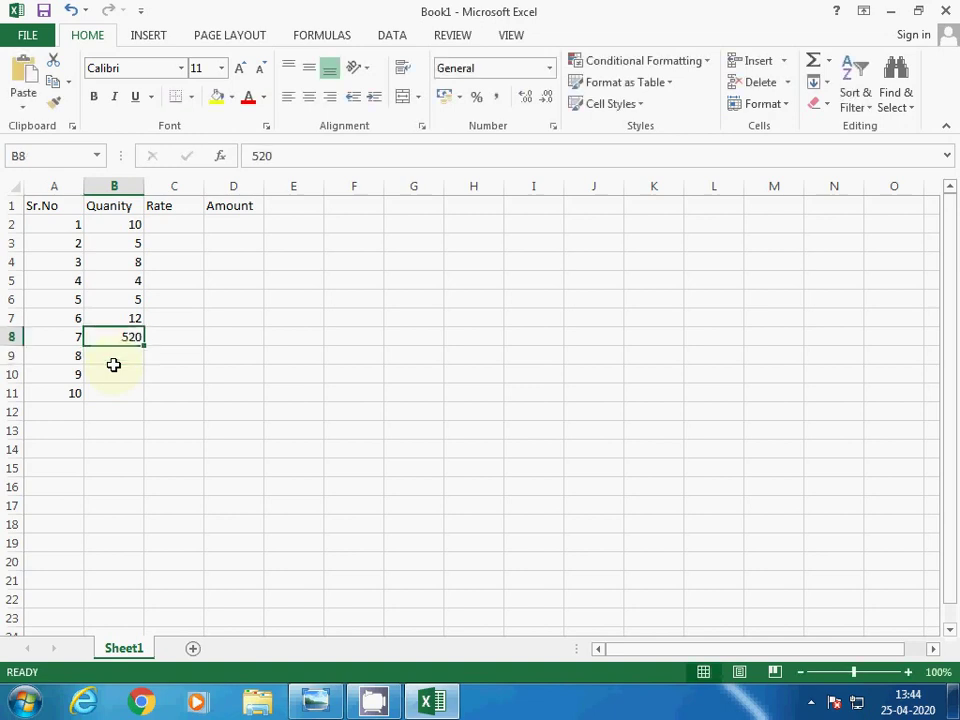
text(41)
key(Return)
text(53)
key(Return)
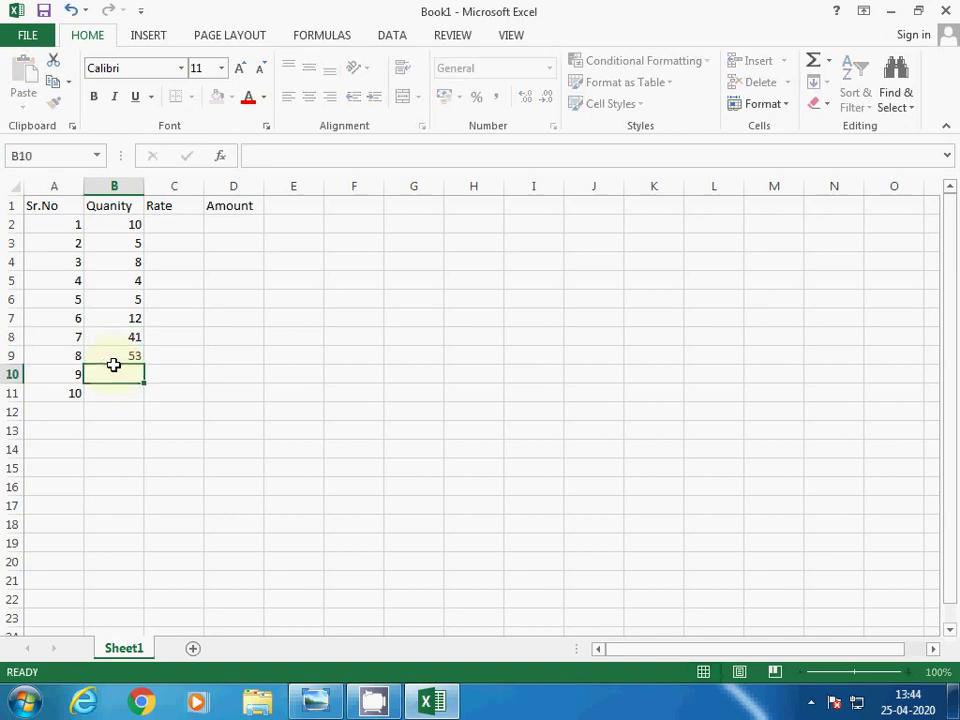
text(74)
key(Return)
text(10)
key(Return)
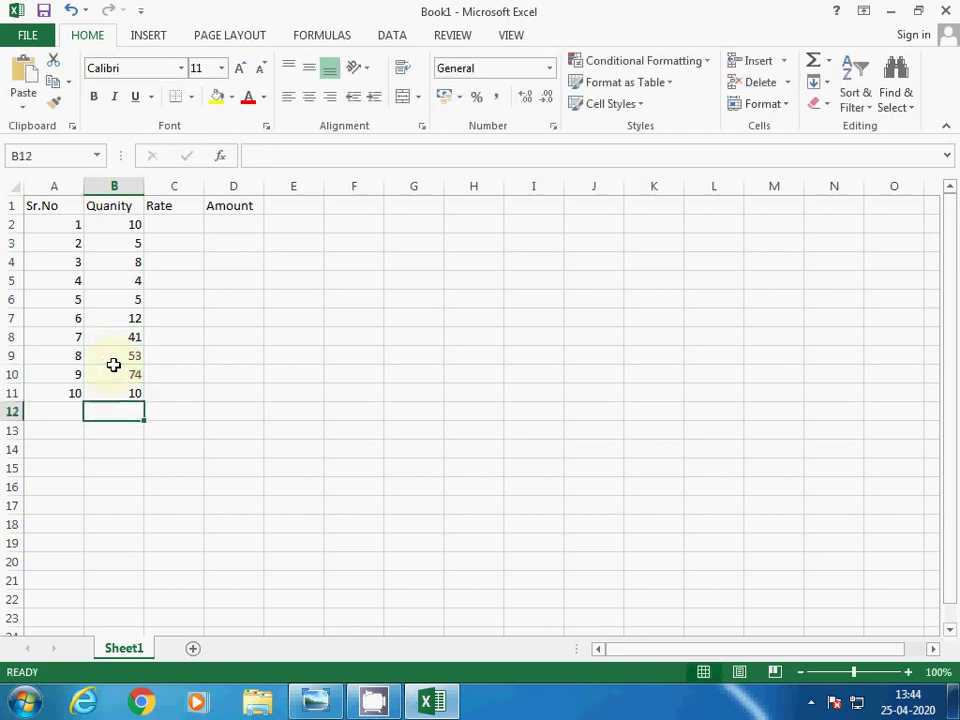
Step: Enter the rates 8, 2, 5, 7 and 5 in cells C2 to C6
key(Up)
key(Up)
key(Up)
key(Up)
key(Up)
key(Up)
key(Up)
key(Up)
key(Up)
key(Up)
key(Right)
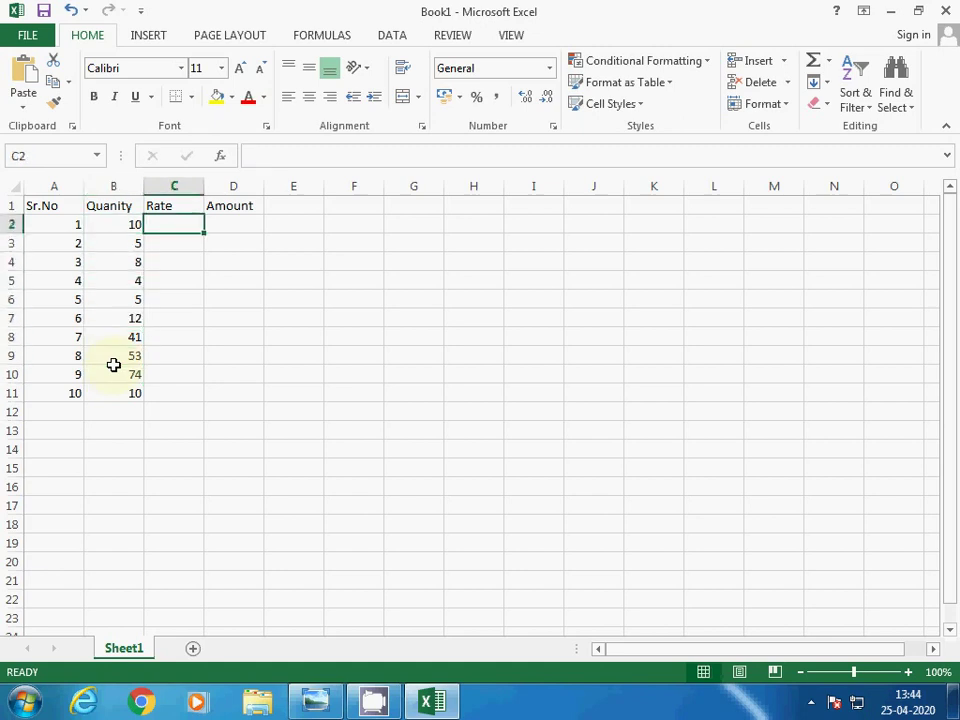
text(8)
key(Return)
text(2)
key(Return)
text(5)
key(Return)
text(7)
key(Return)
text(5)
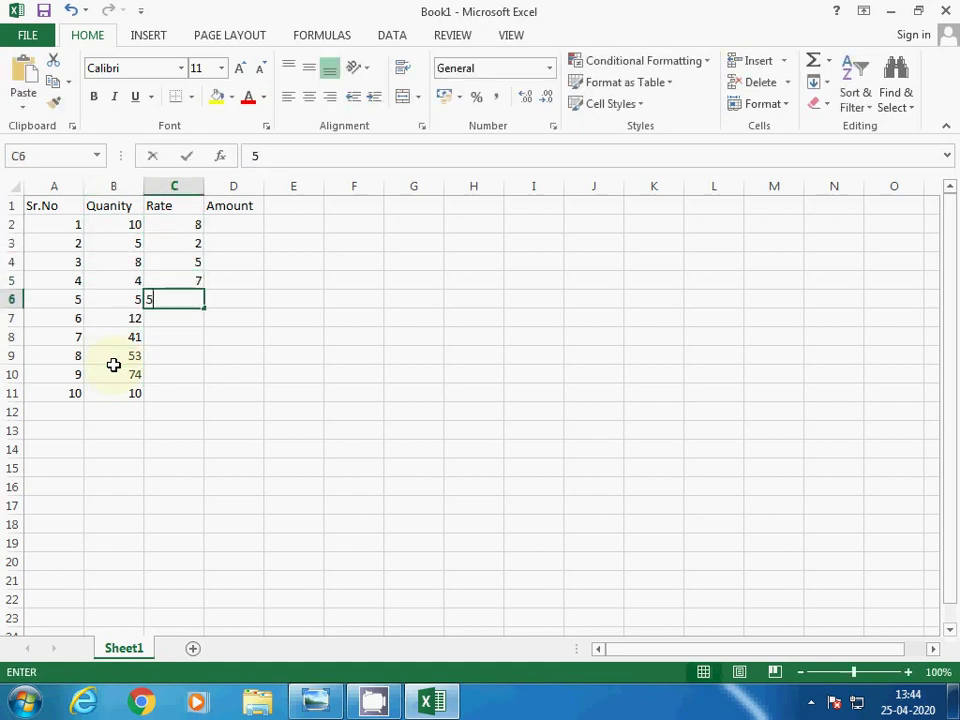
key(Return)
Step: Complete the Rate column with 10, 52, 20, 63 and 14 in cells C7 to C11
text(10)
key(Return)
text(52)
key(Return)
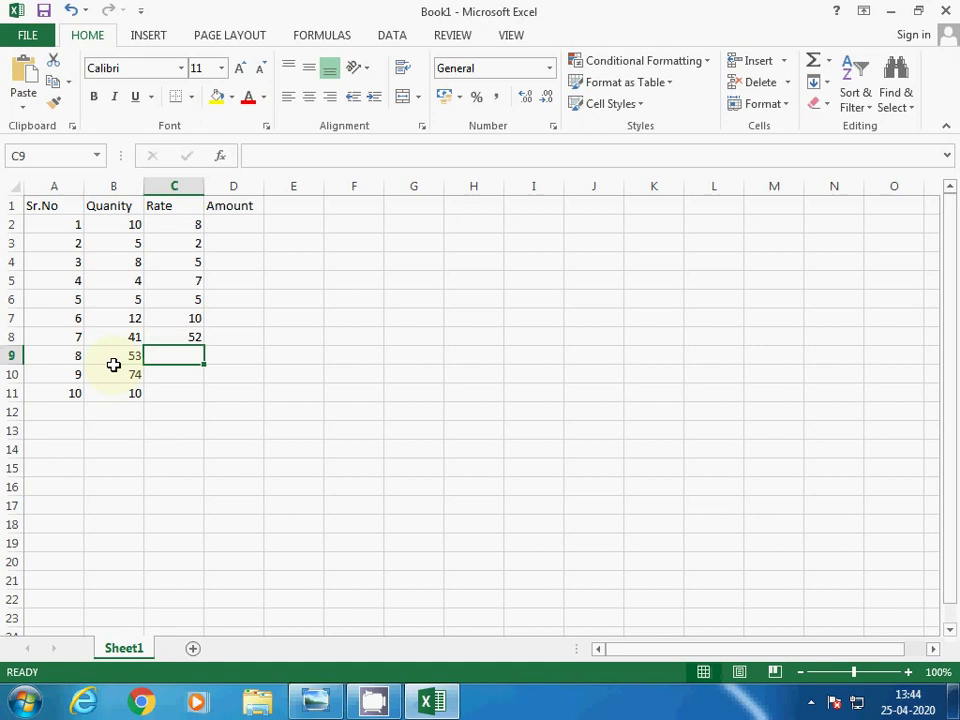
text(20)
key(Return)
text(63)
key(Return)
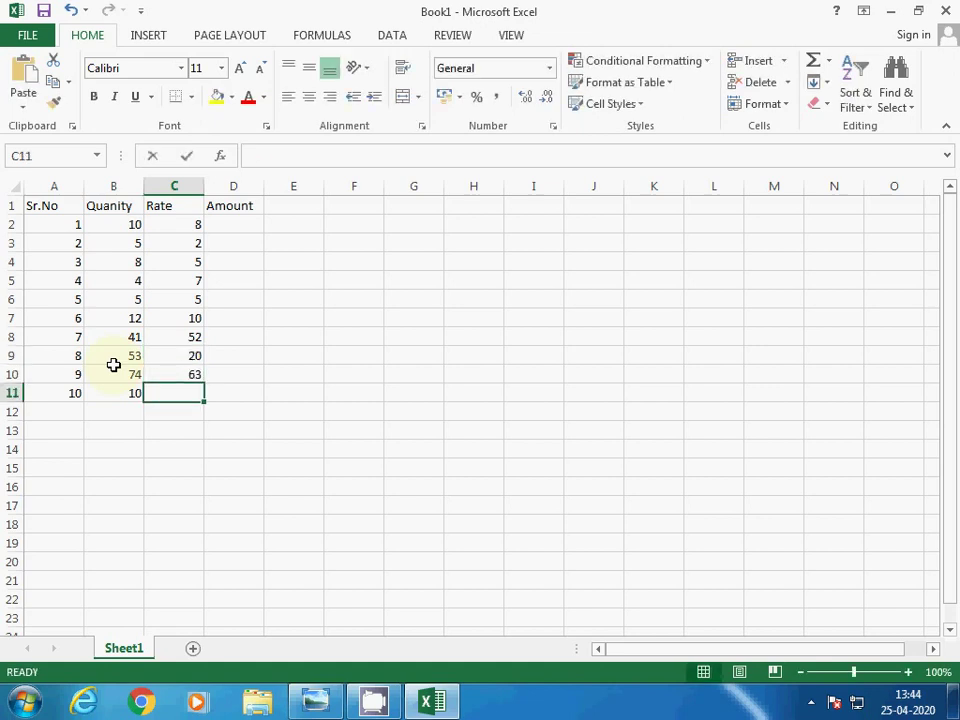
text(14)
key(Return)
Step: Calculate the first Amount in D2 with the formula =B2*C2 and fill it down to D11
key(Right)
key(Up)
key(Up)
key(Up)
key(Up)
key(Up)
key(Up)
key(Up)
key(Up)
key(Up)
key(Up)
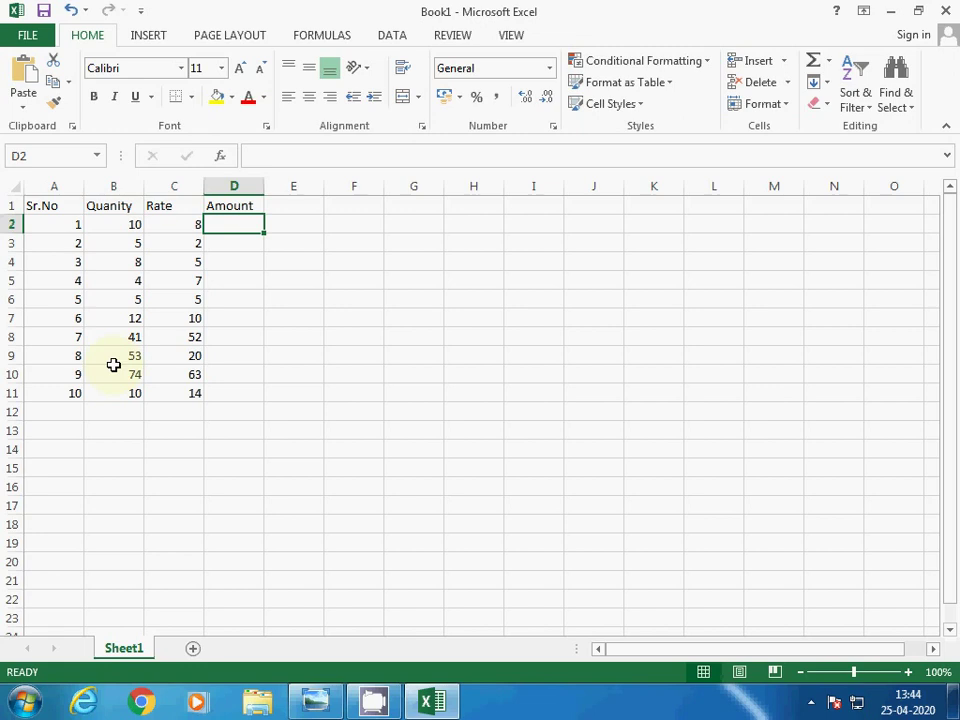
text(=)
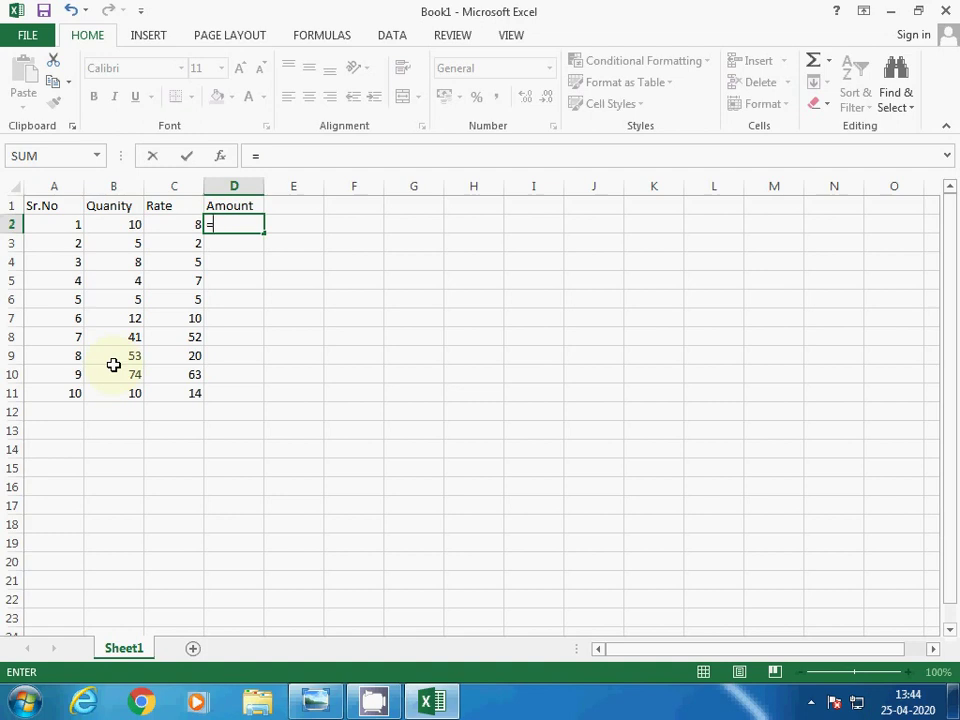
key(Left)
key(Left)
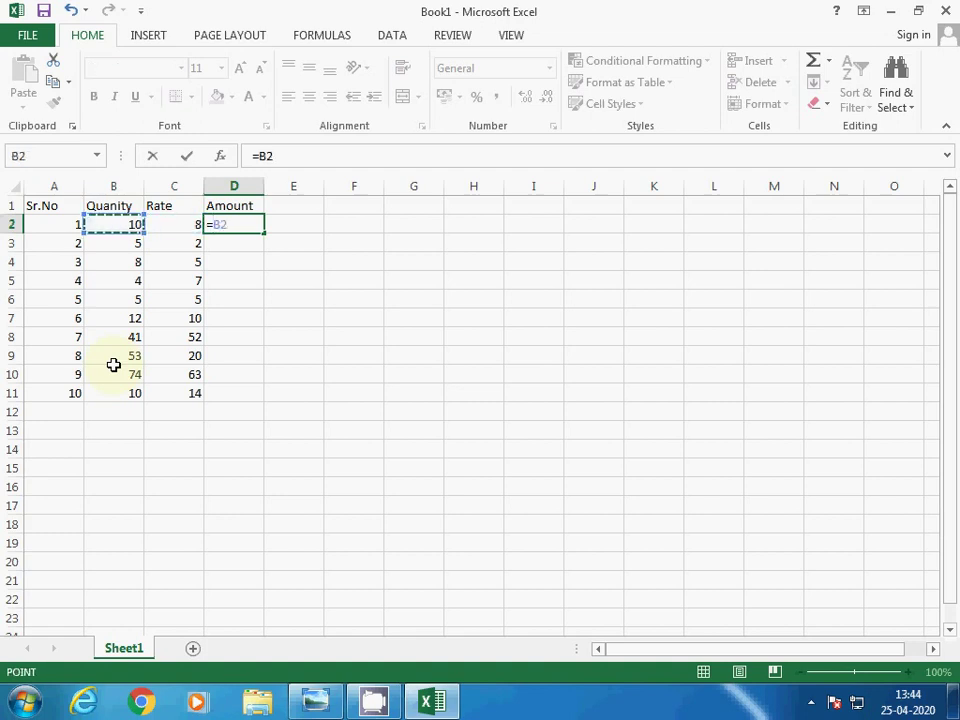
text(*)
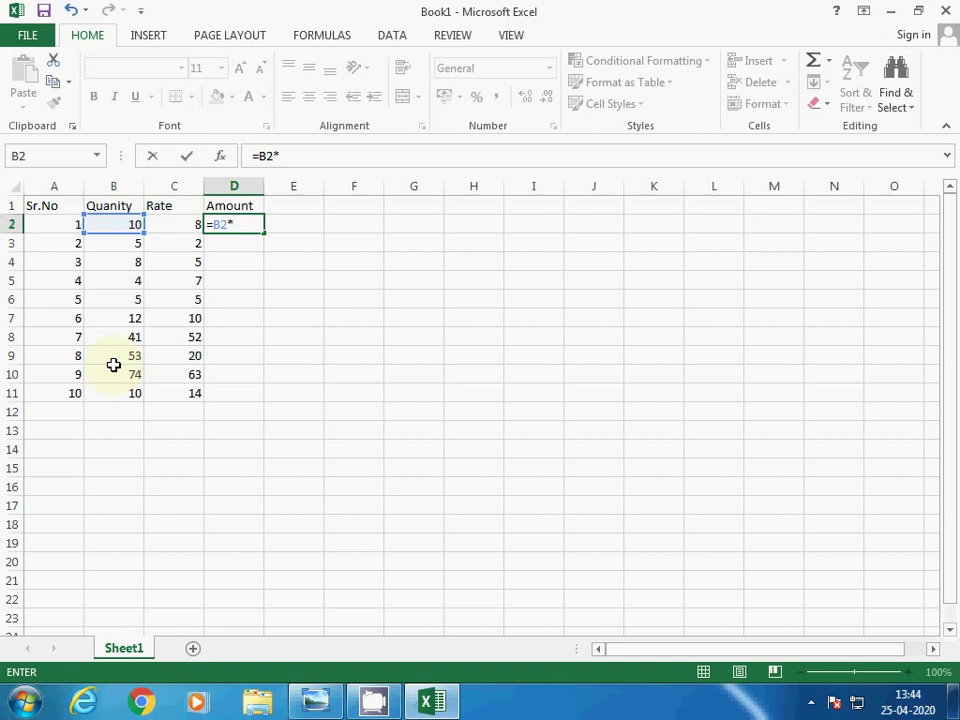
key(Left)
key(Return)
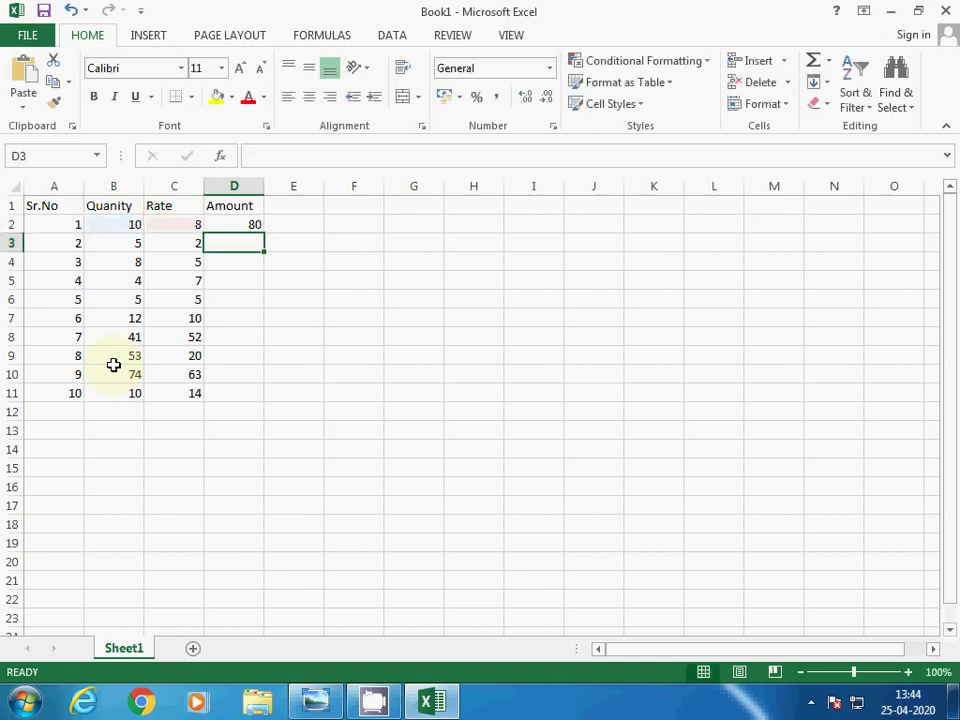
key(Up)
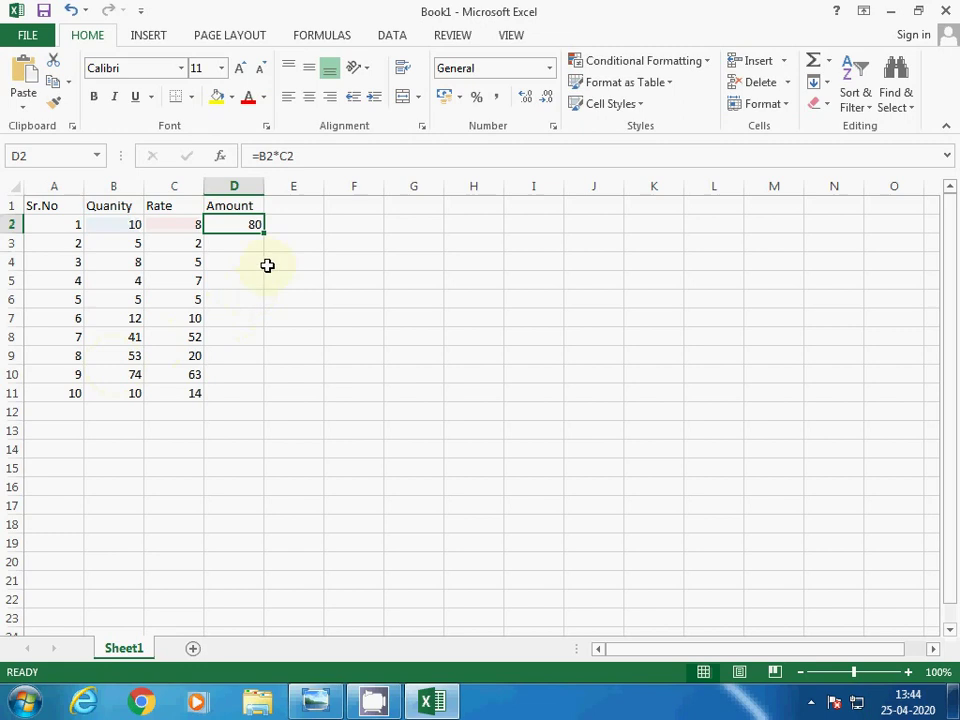
drag(265, 232, 264, 401)
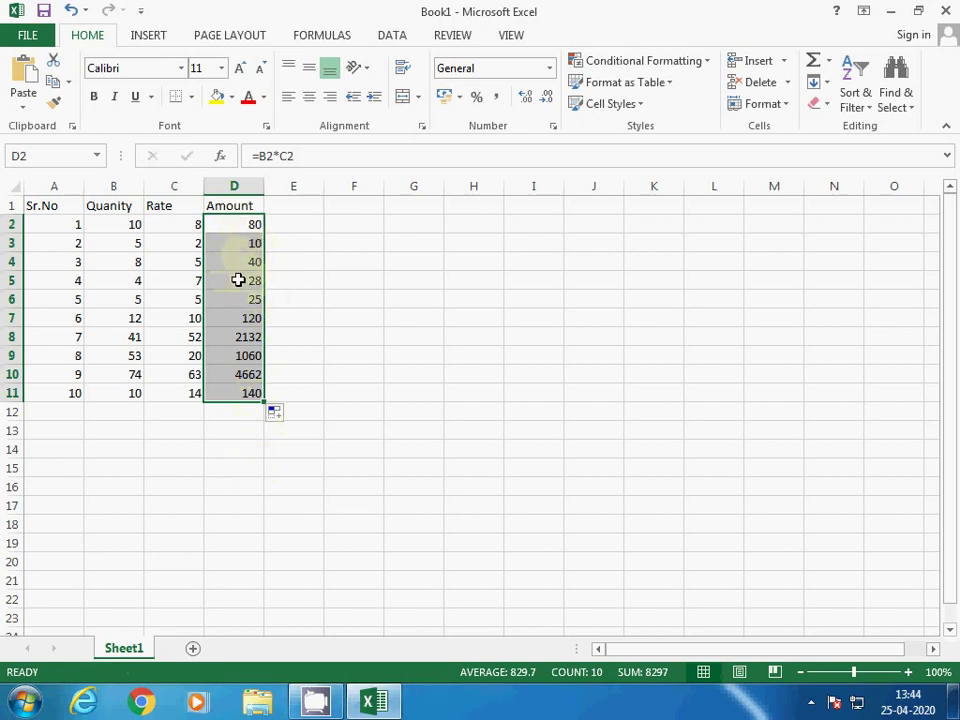
Step: Check how the cell references change in the Amount formulas from D2 down to D11
click(231, 227)
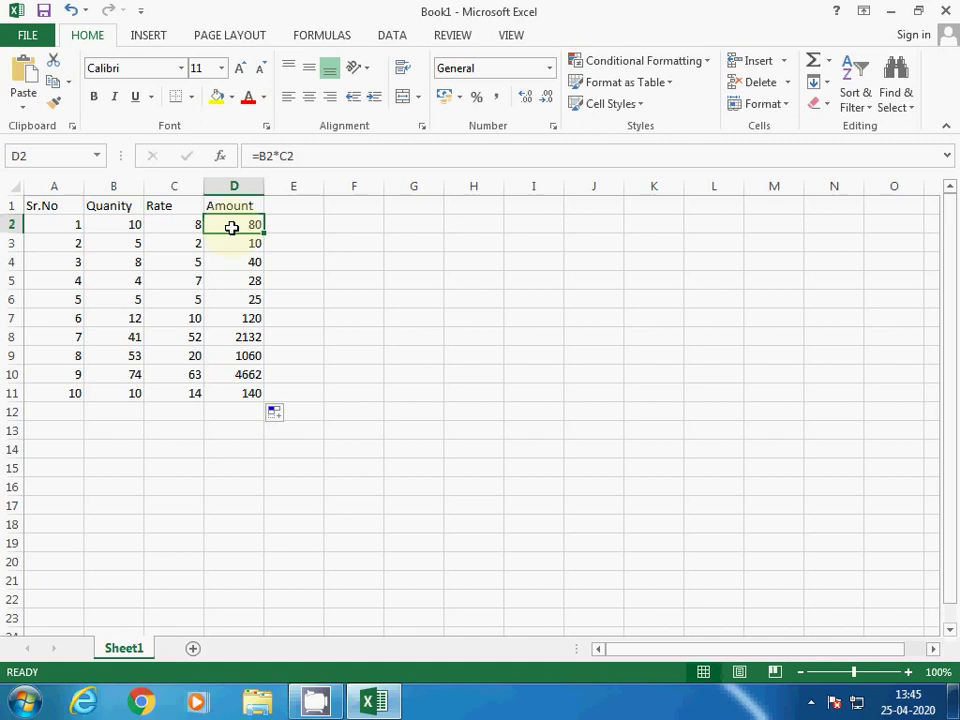
key(Down)
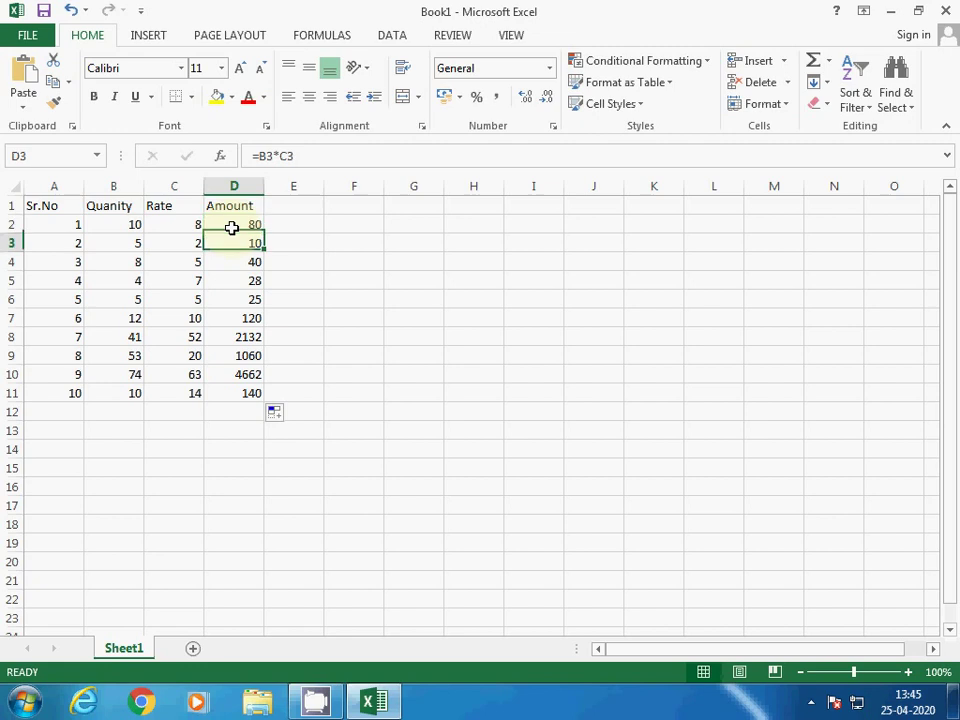
key(Down)
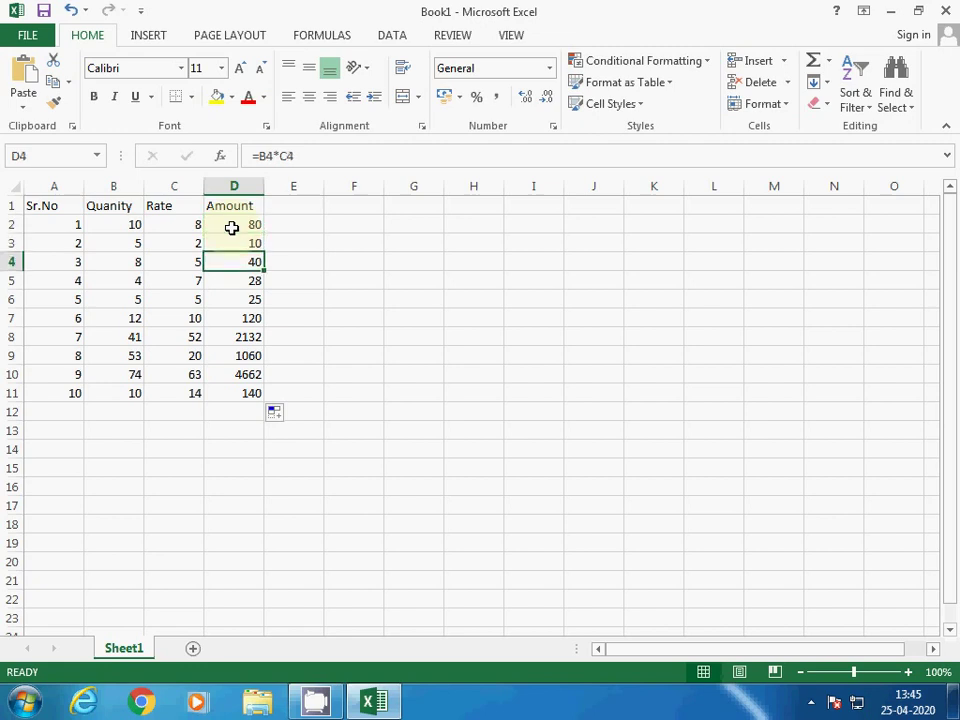
key(Down)
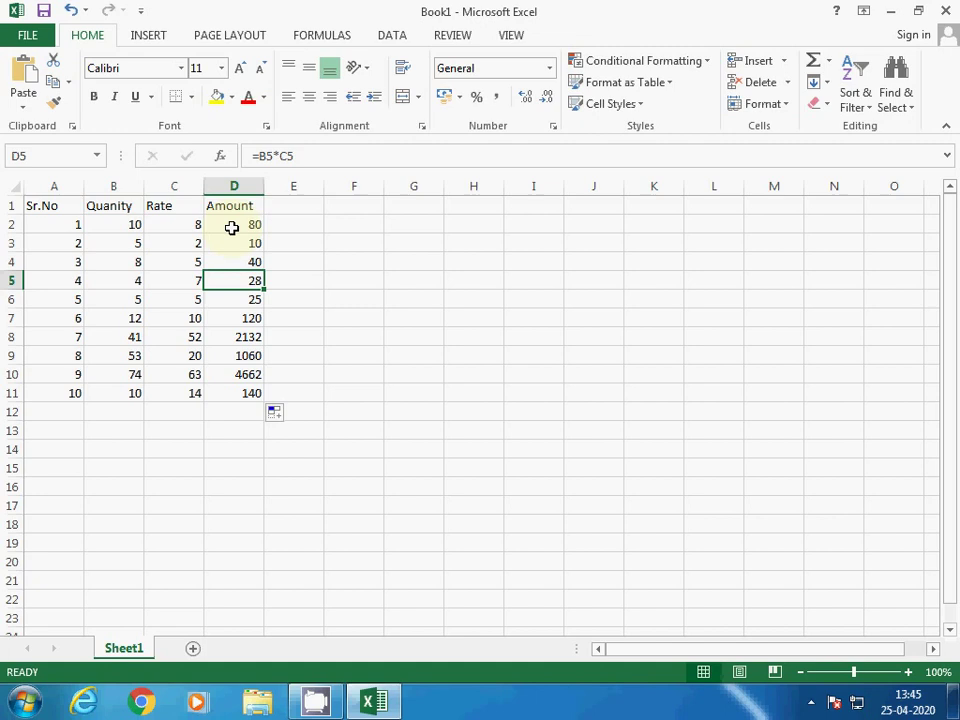
key(Down)
key(Down)
key(Down)
key(Down)
key(Down)
key(Down)
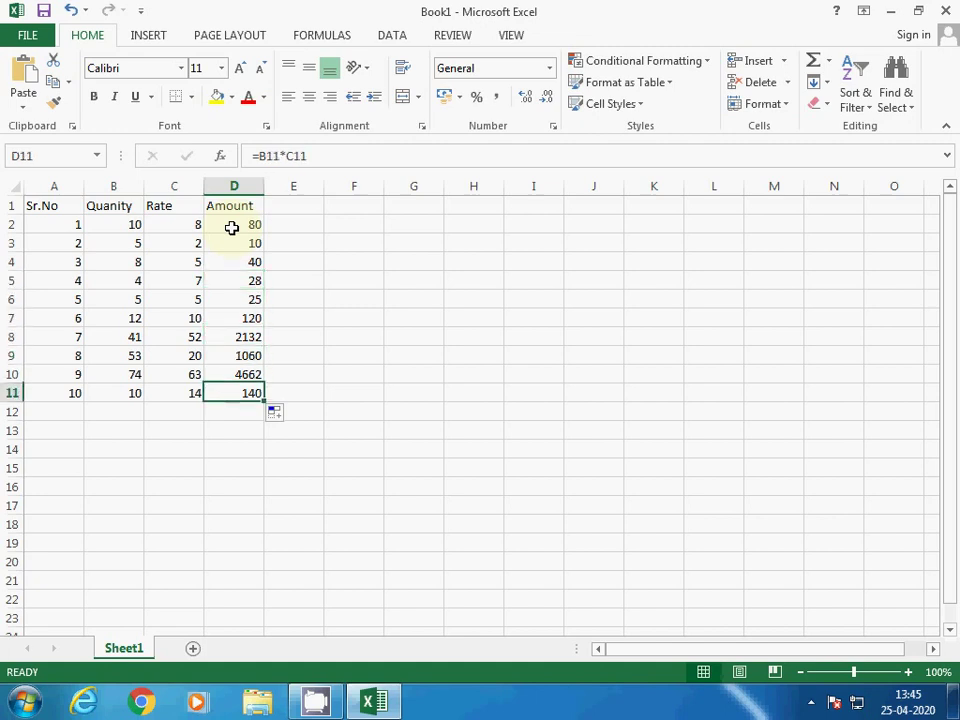
key(Down)
key(Right)
key(Up)
key(Up)
key(Up)
key(Up)
key(Up)
key(Up)
key(Up)
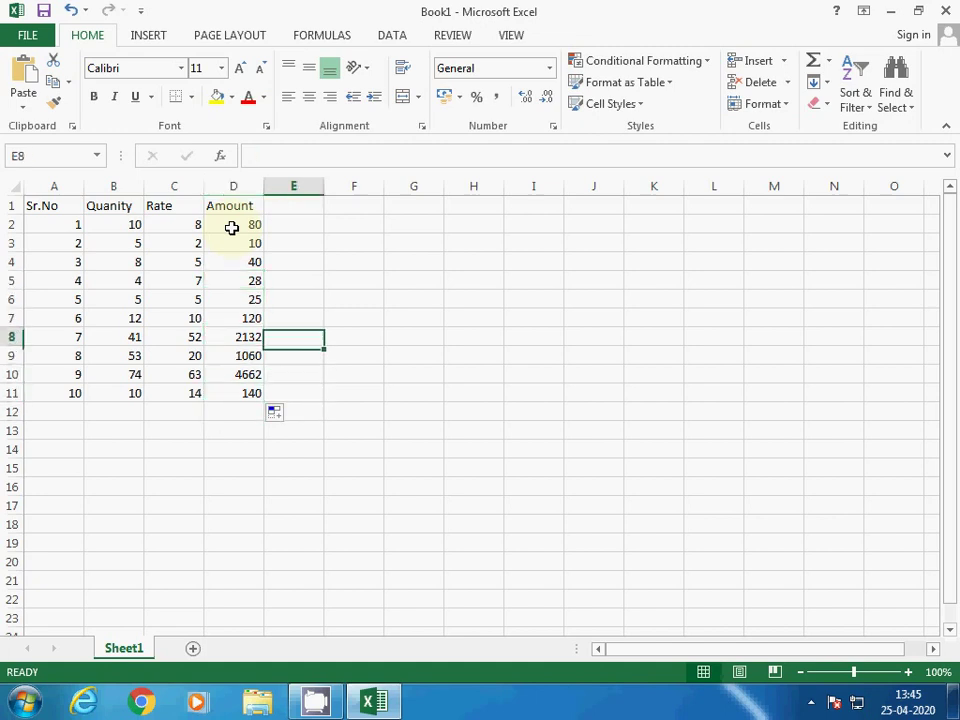
key(Up)
key(Up)
key(Left)
key(Up)
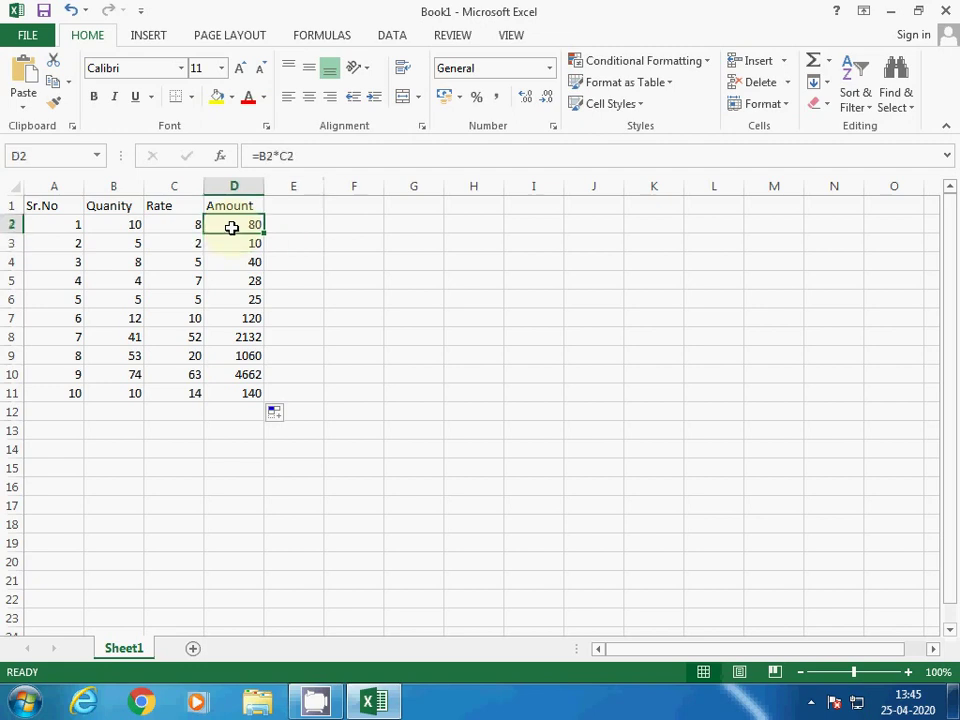
key(Right)
key(Up)
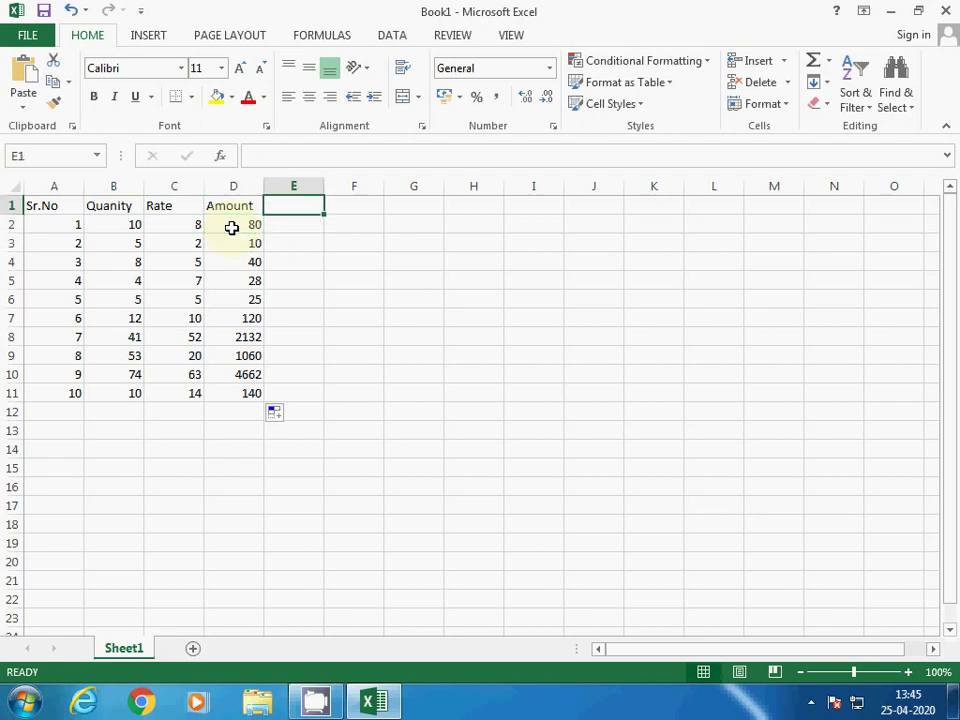
Step: Total the Amount column in cell D12 with the formula =sum(D2:D11)
key(Down)
key(Down)
key(Down)
key(Down)
key(Down)
key(Down)
key(Down)
key(Down)
key(Down)
key(Down)
key(Down)
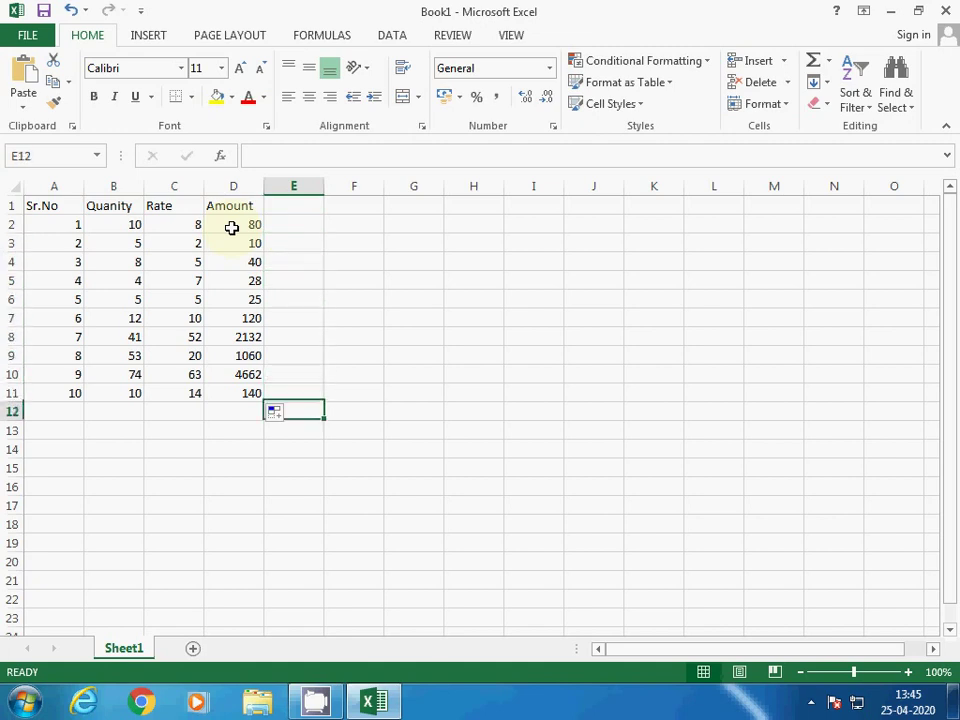
key(Left)
key(Down)
key(Up)
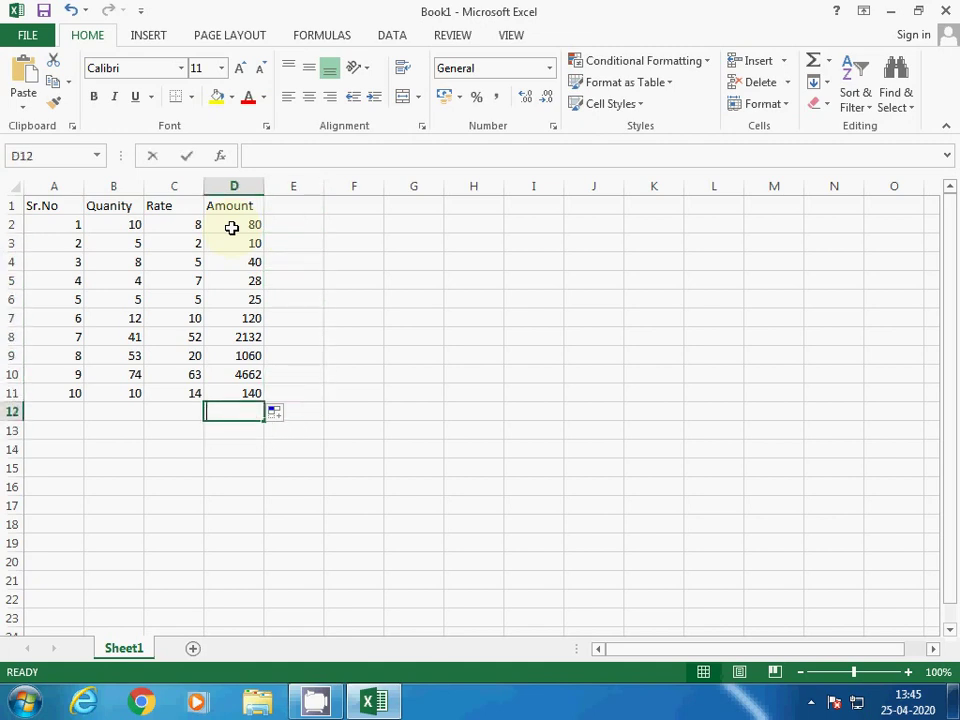
text(=)
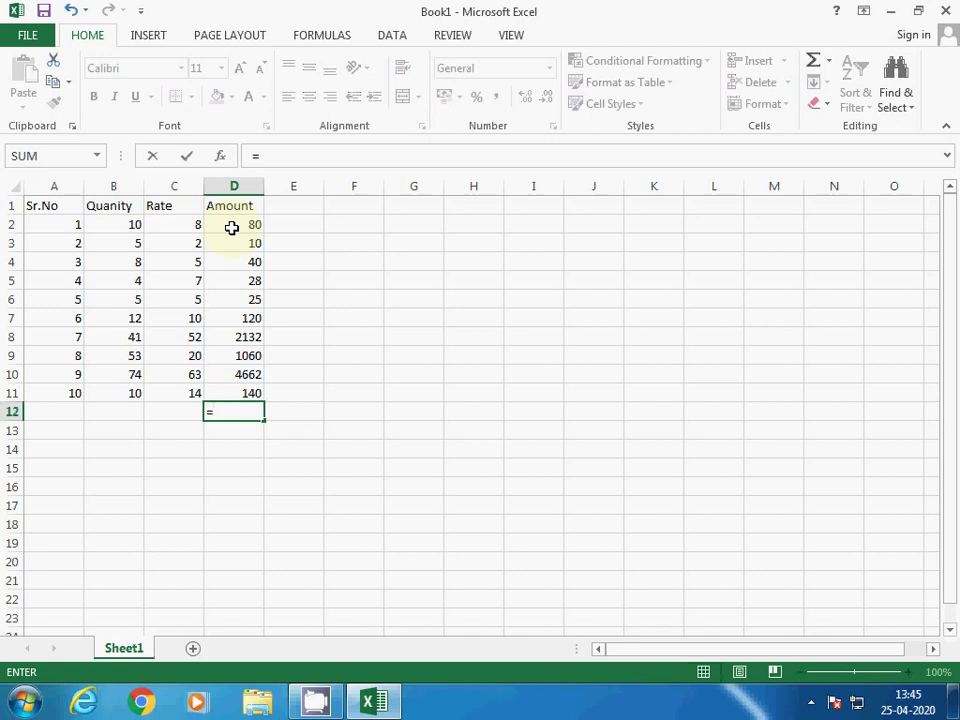
text(sum()
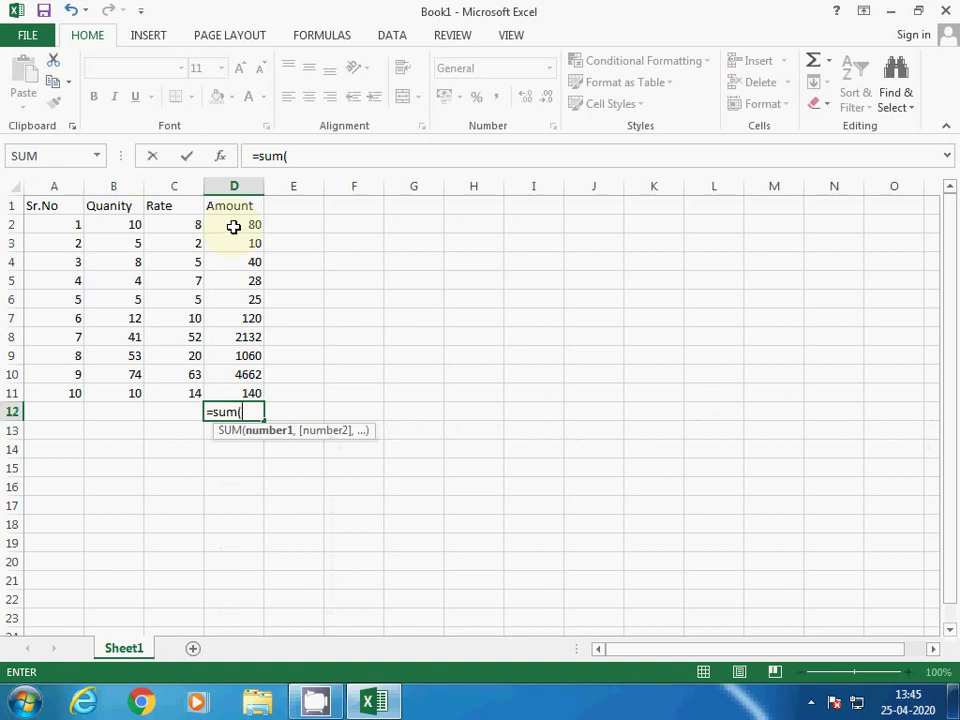
drag(231, 228, 229, 392)
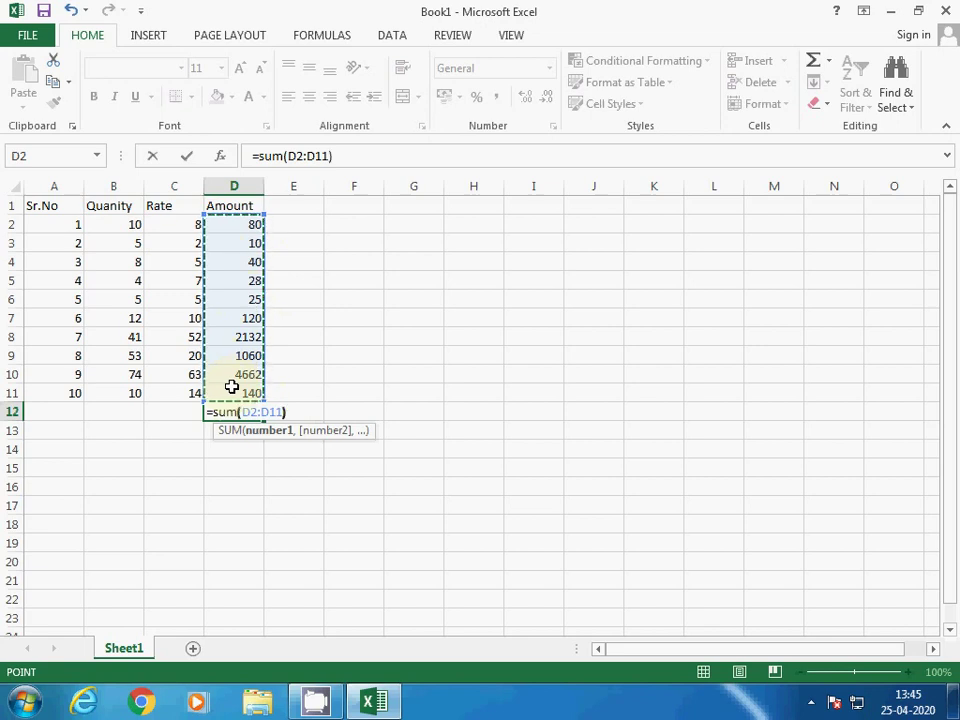
text())
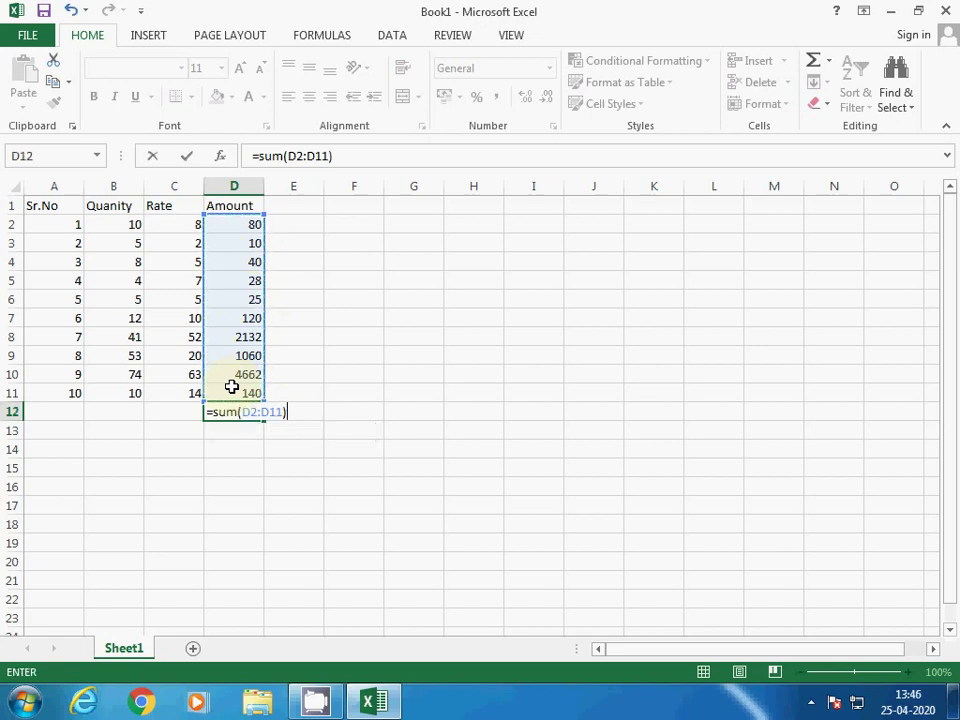
key(Return)
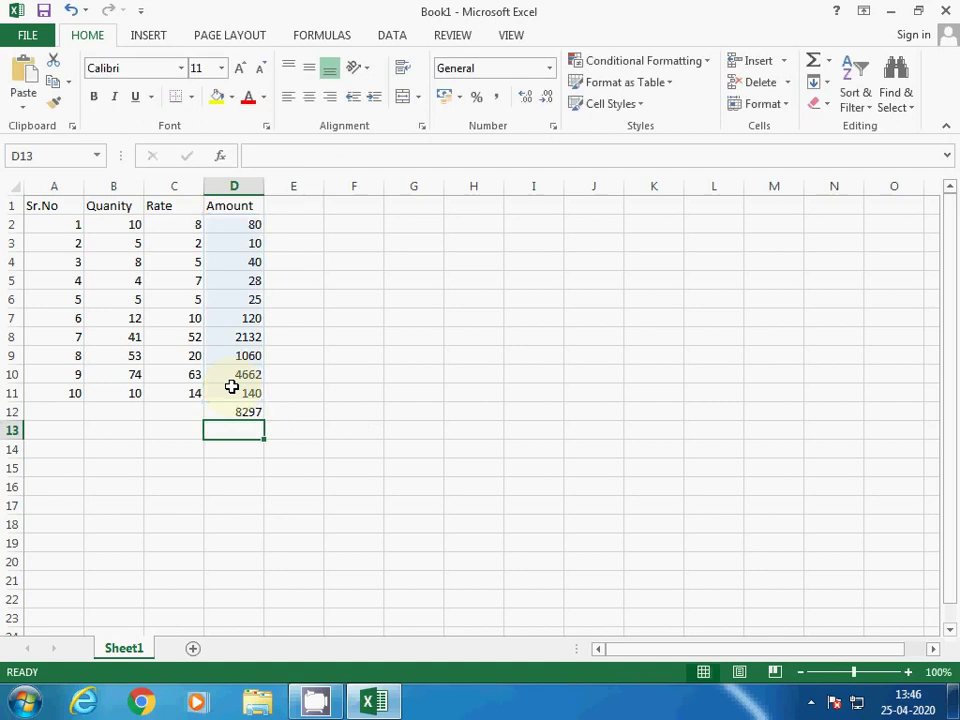
key(Up)
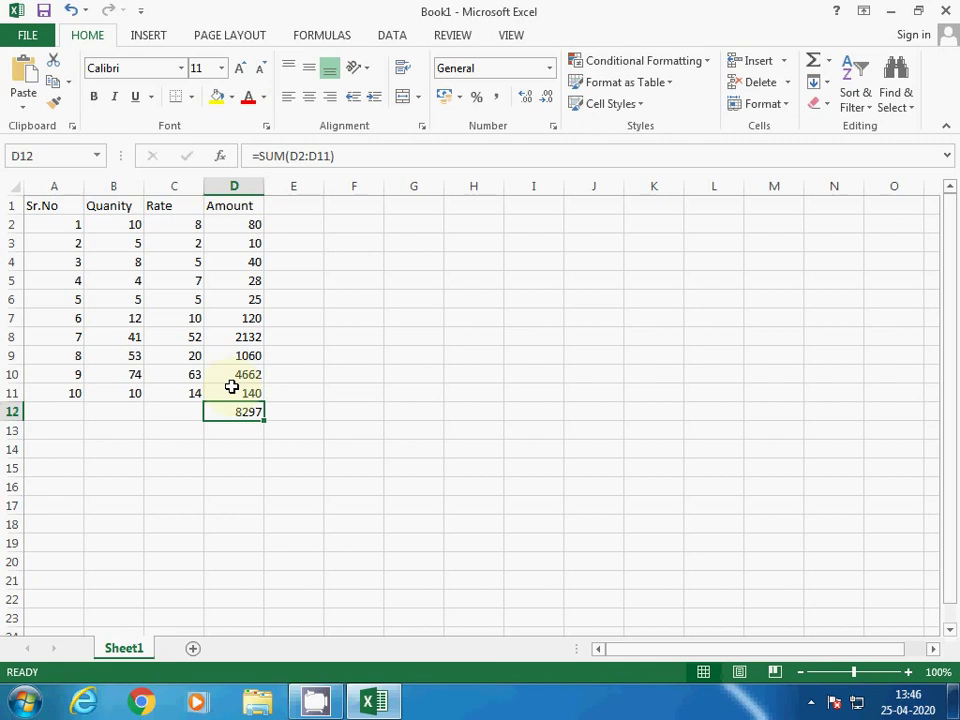
Step: Launch Microsoft Word with the Windows Run command winword
key(super+r)
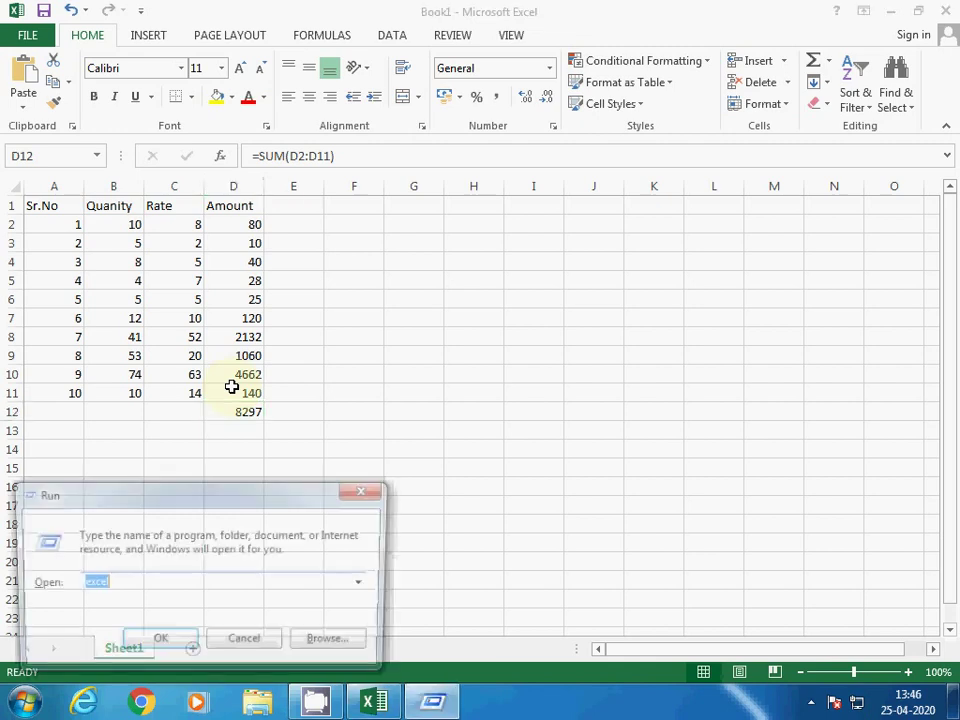
text(winword)
key(Return)
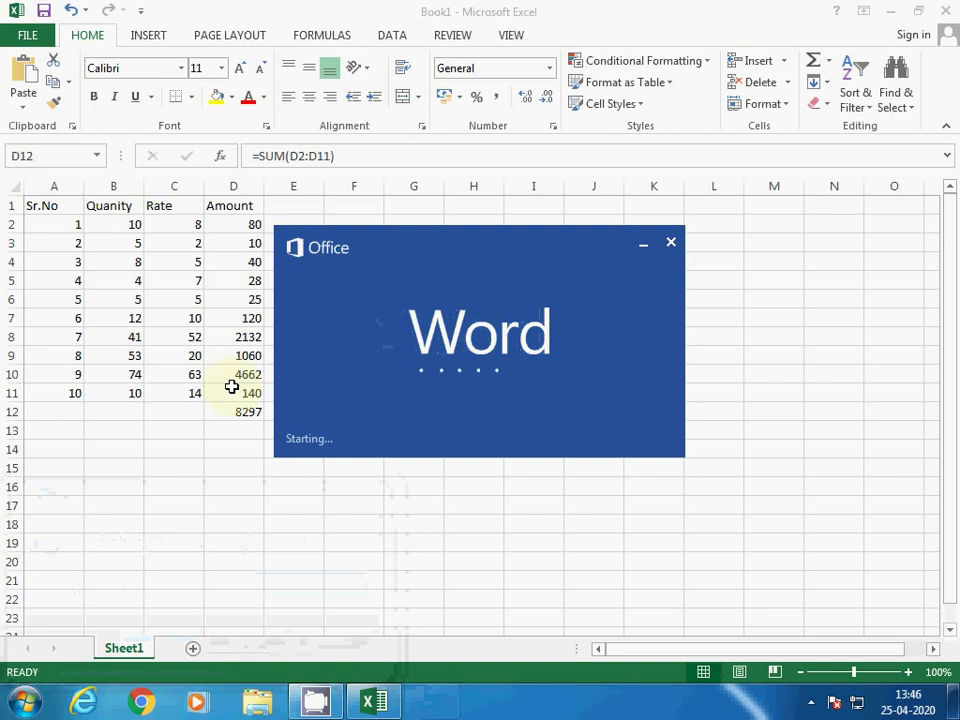
Step: Open a blank document in Word and switch back to the Excel workbook
key(Escape)
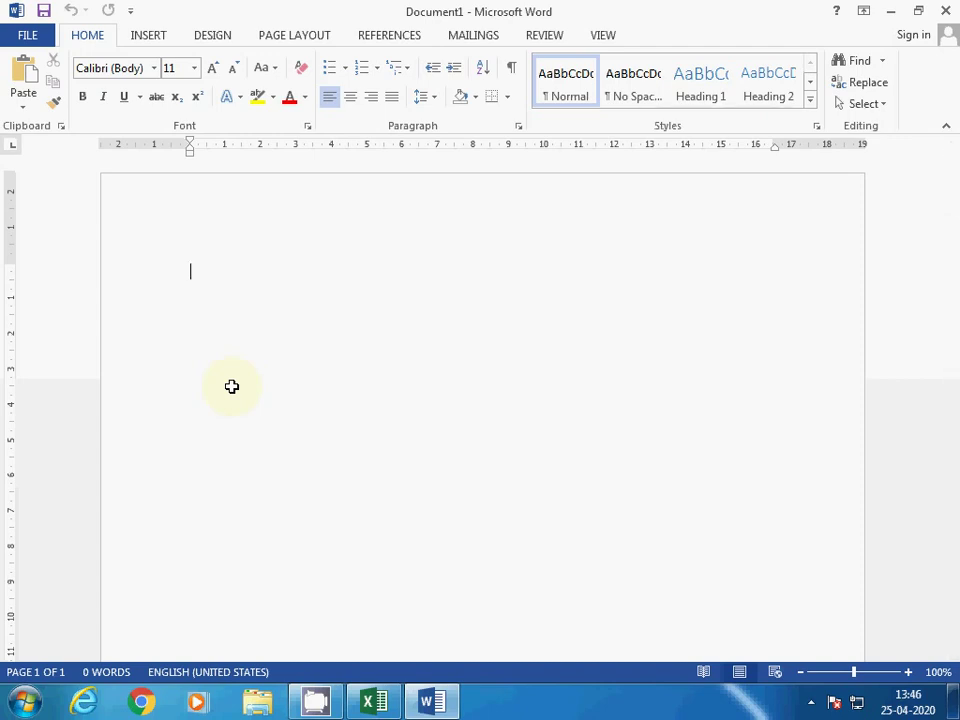
key(alt+Tab)
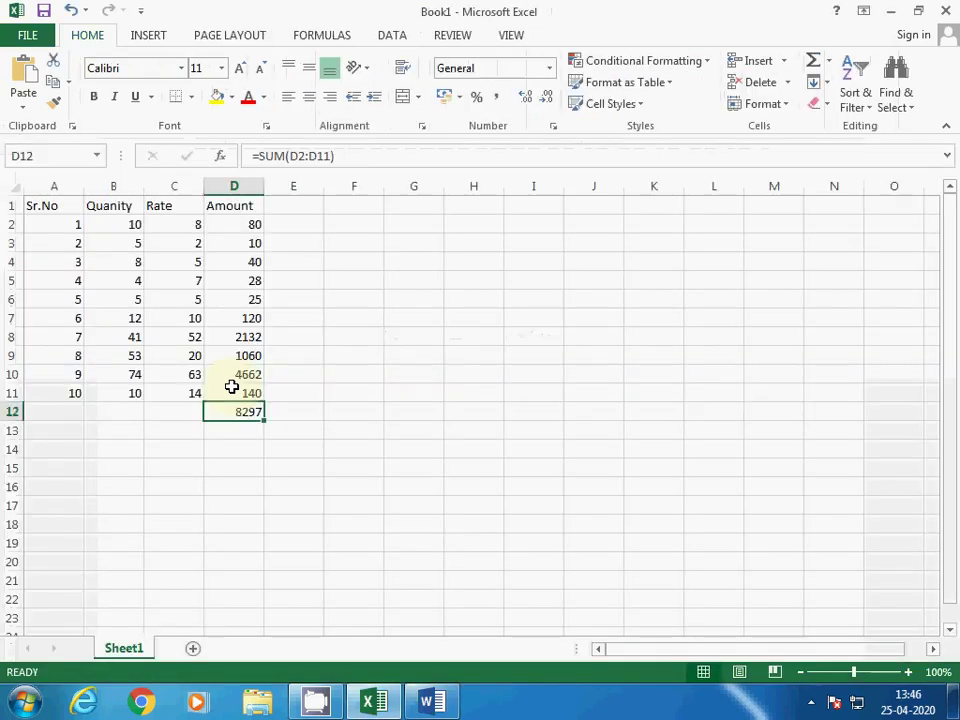
Step: Compare the Amount formulas in column D row by row to examine how their Quantity and Rate references shift
key(Up)
key(Up)
key(Up)
key(Up)
key(Up)
key(Up)
key(Up)
key(Up)
key(Up)
key(Up)
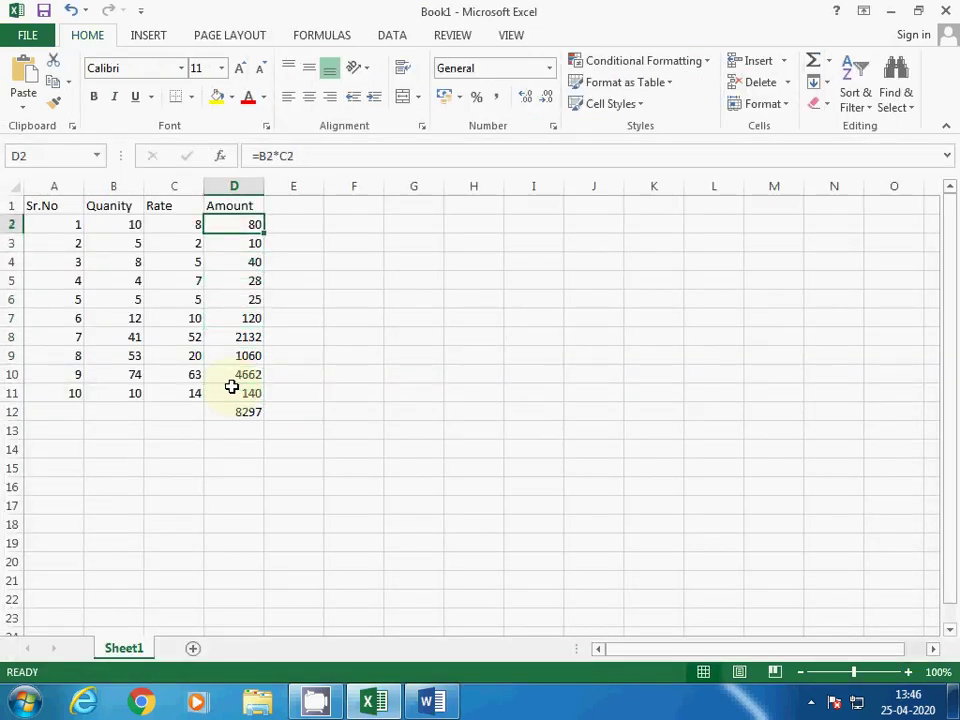
key(Down)
key(Up)
key(Down)
key(Down)
key(Down)
key(Down)
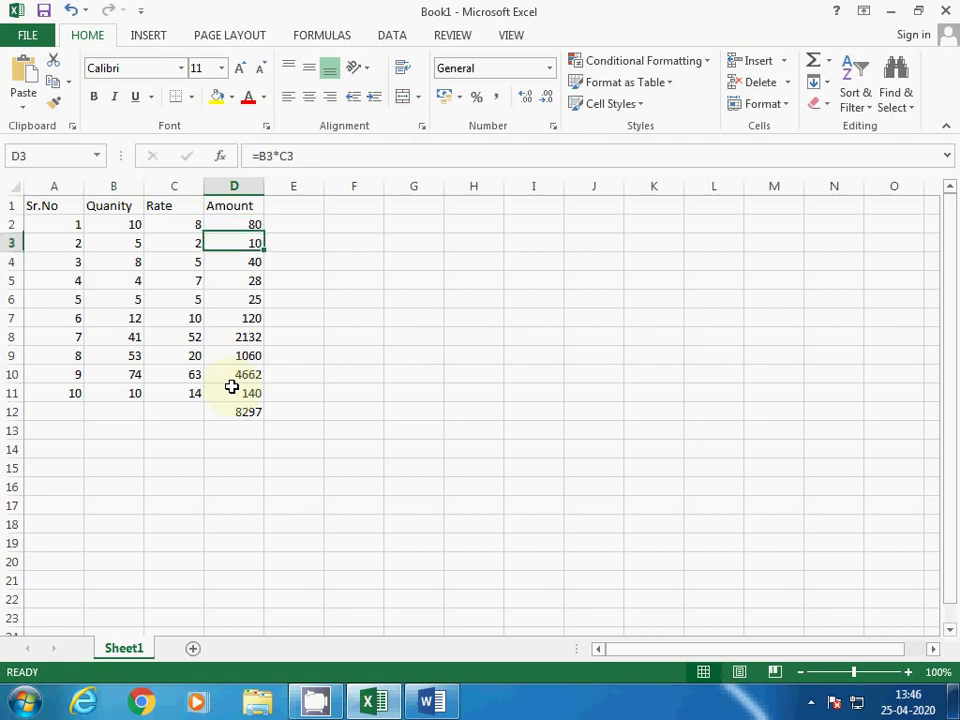
key(Down)
key(Down)
key(Down)
key(Down)
key(Down)
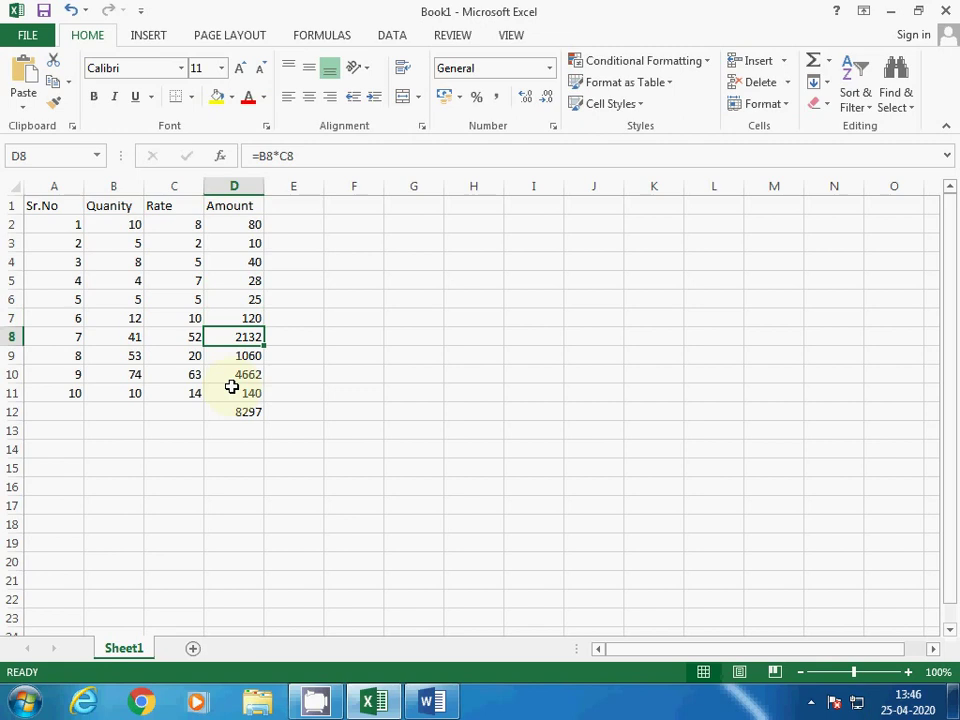
key(Up)
key(Up)
key(Up)
key(Up)
key(Up)
key(Up)
key(Up)
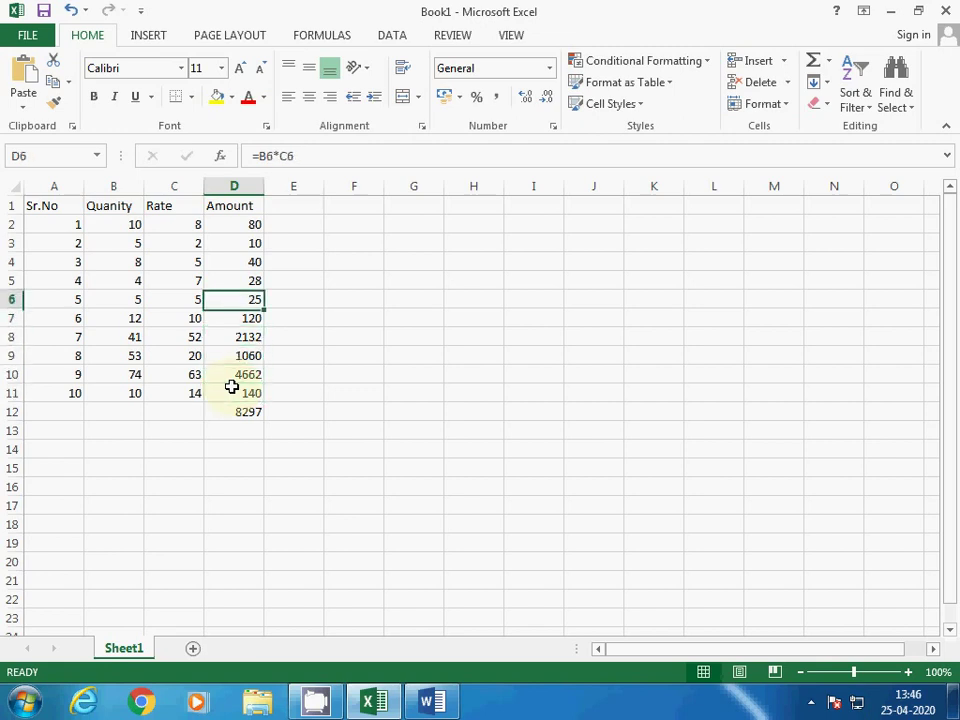
key(Up)
key(Up)
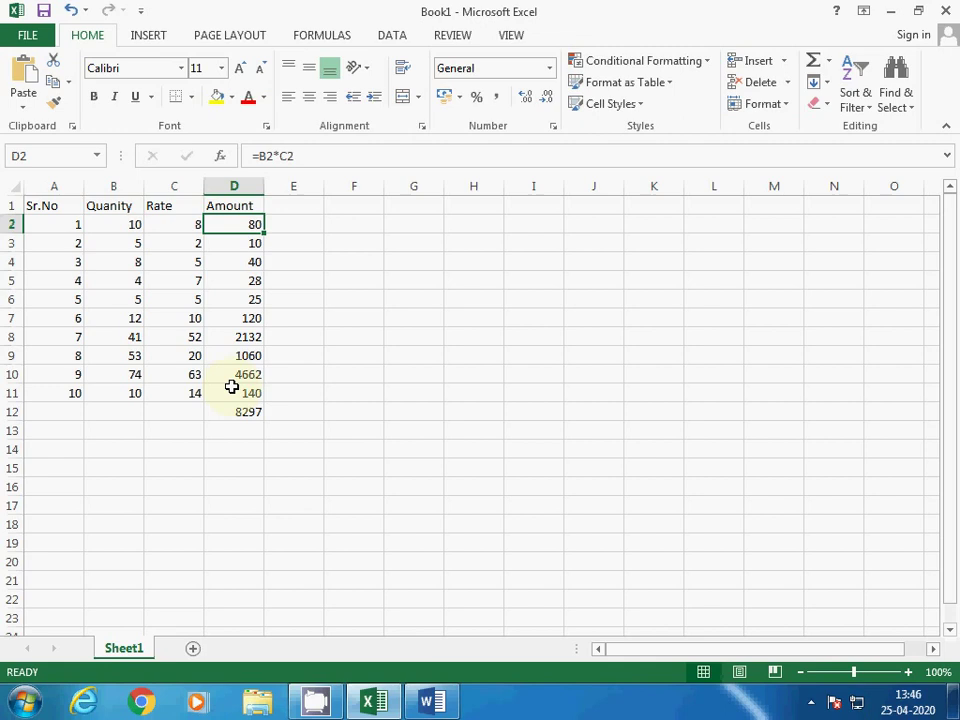
key(Down)
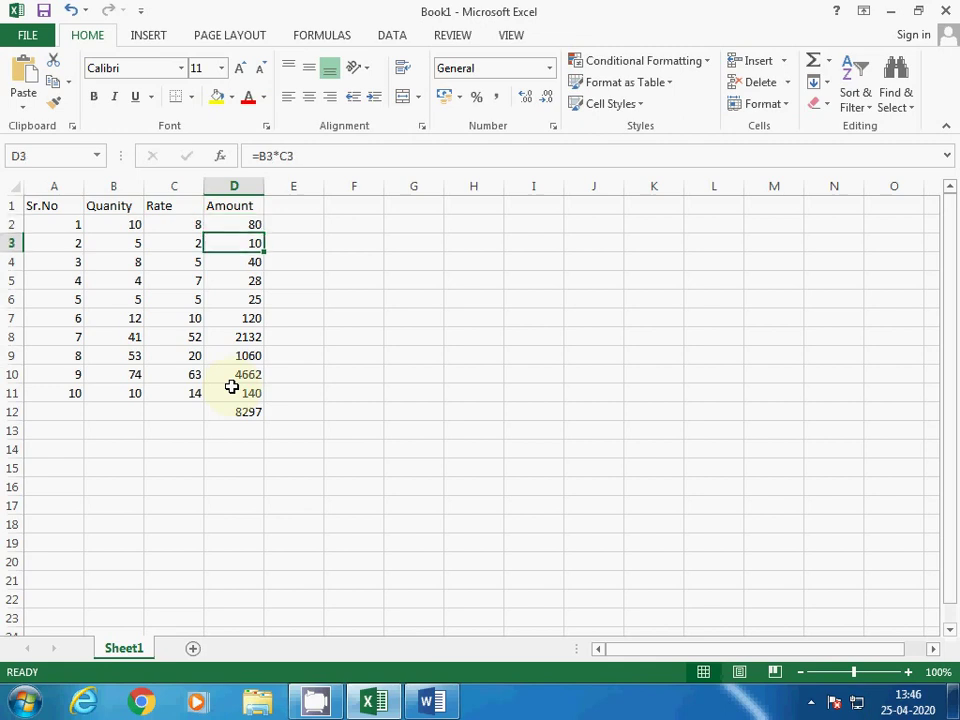
key(Up)
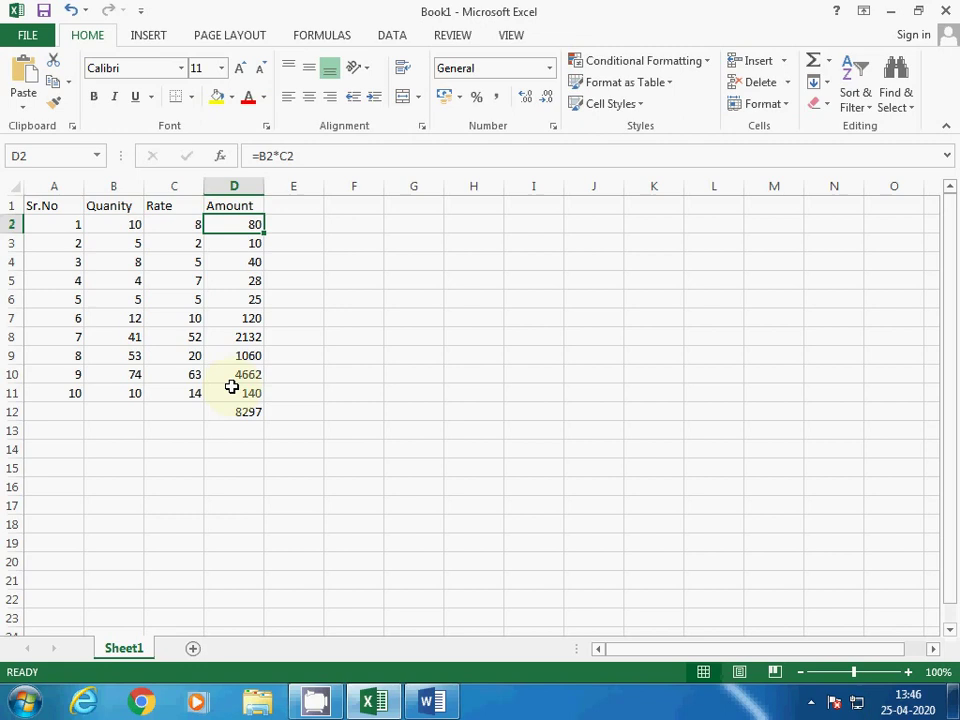
key(Down)
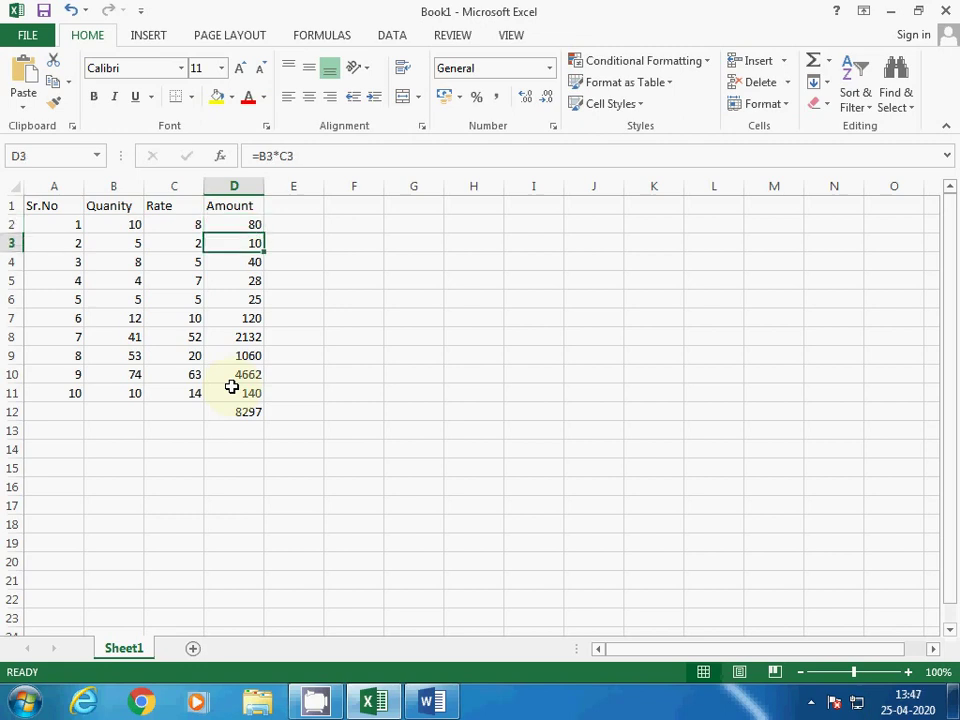
key(Down)
key(Down)
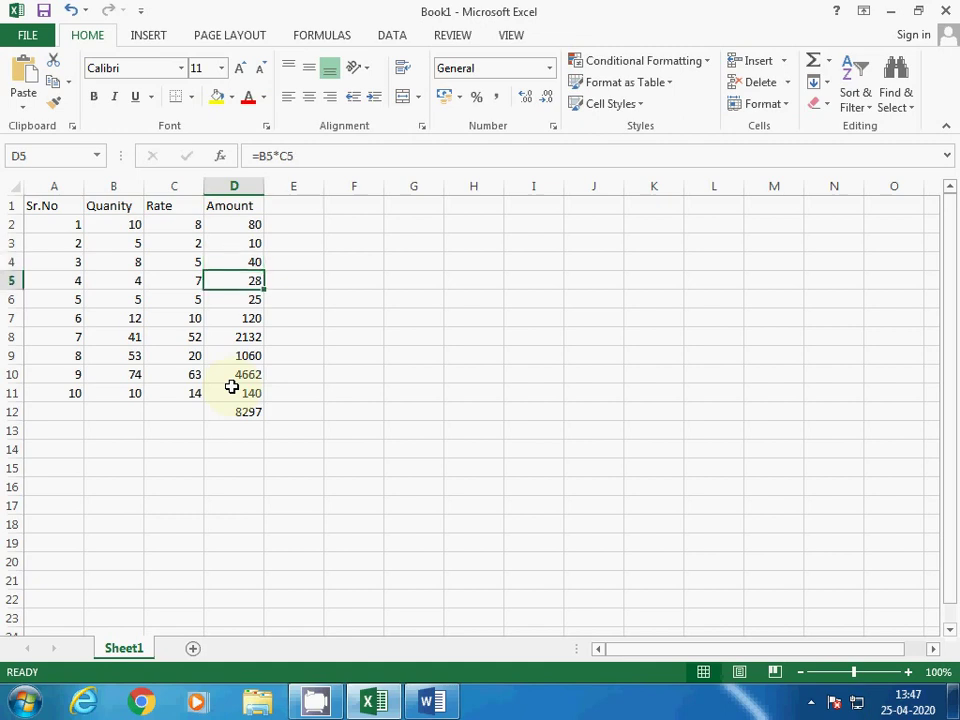
key(Down)
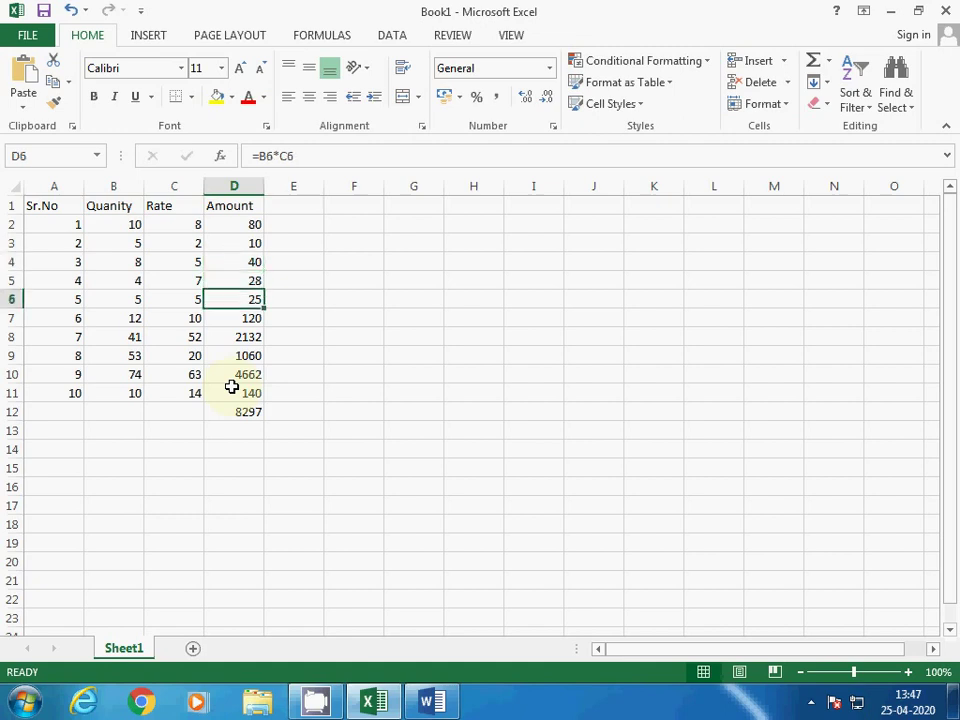
key(Down)
key(Down)
key(Down)
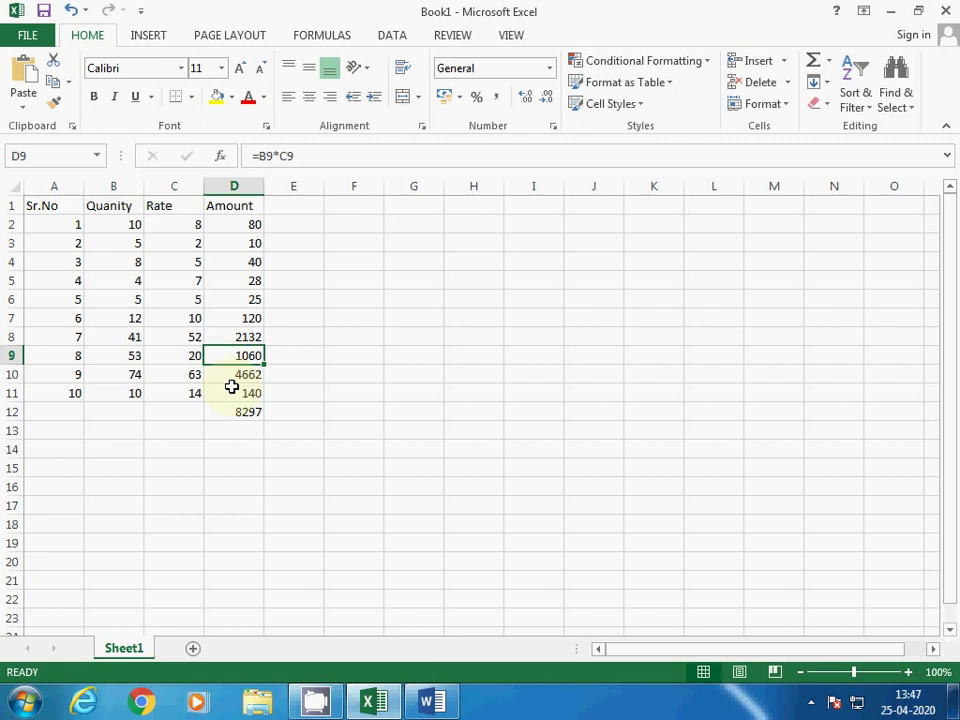
key(Down)
key(Down)
key(Up)
key(Up)
key(Up)
key(Up)
key(Up)
key(Up)
key(Up)
key(Up)
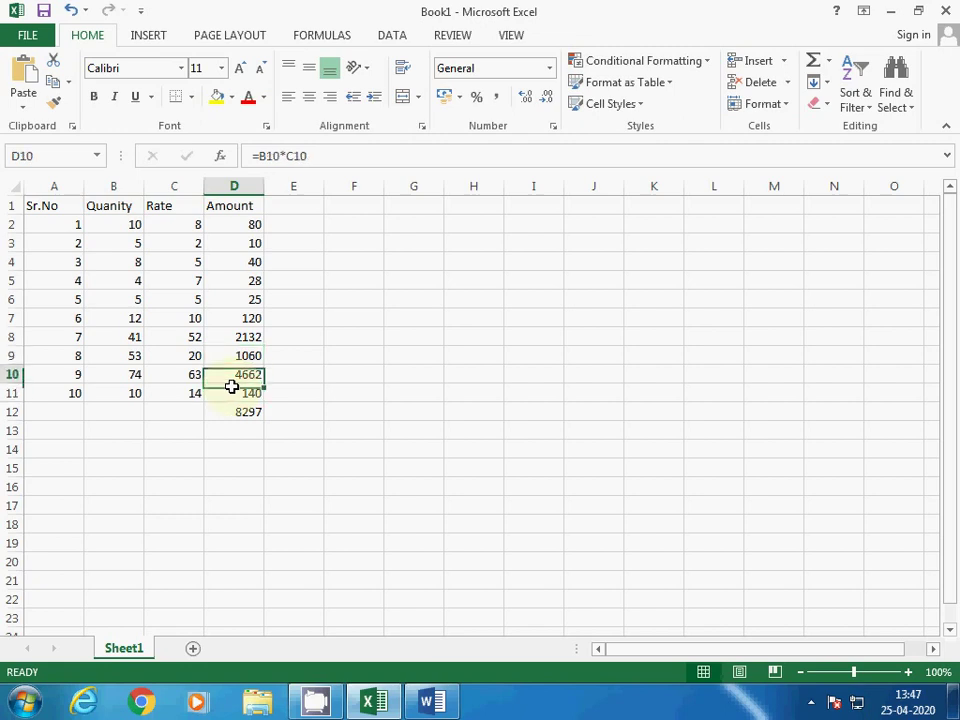
key(Up)
key(Up)
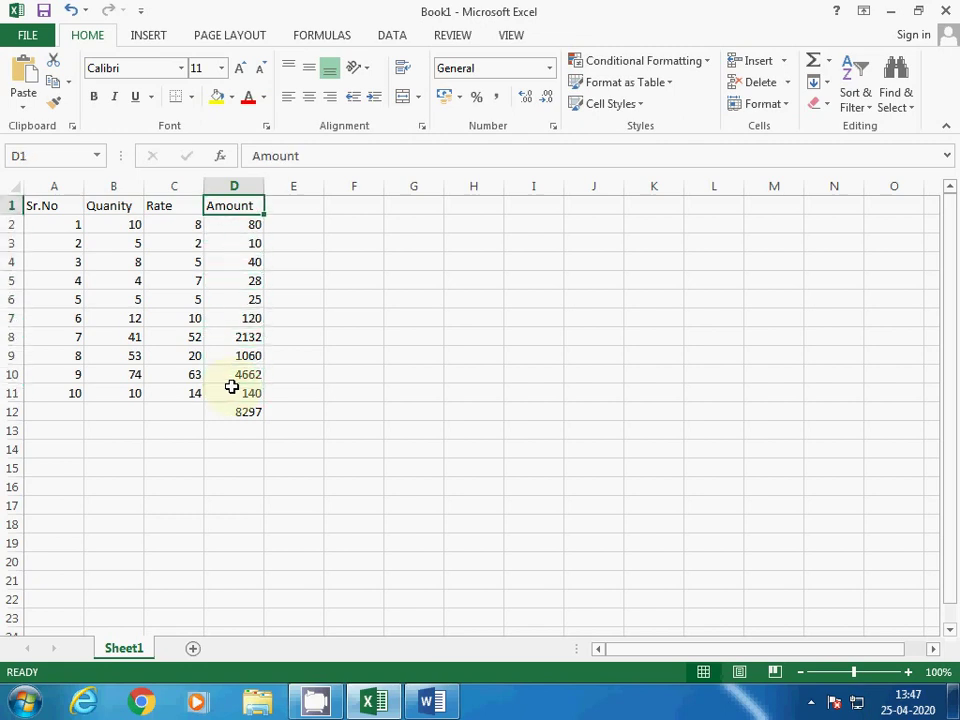
key(Down)
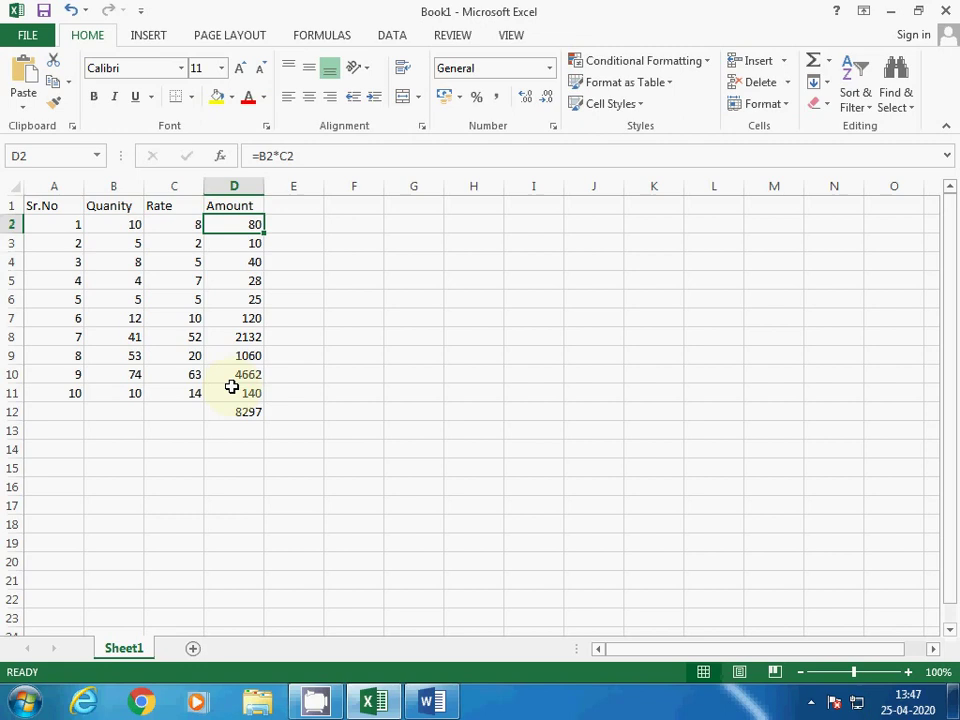
key(Up)
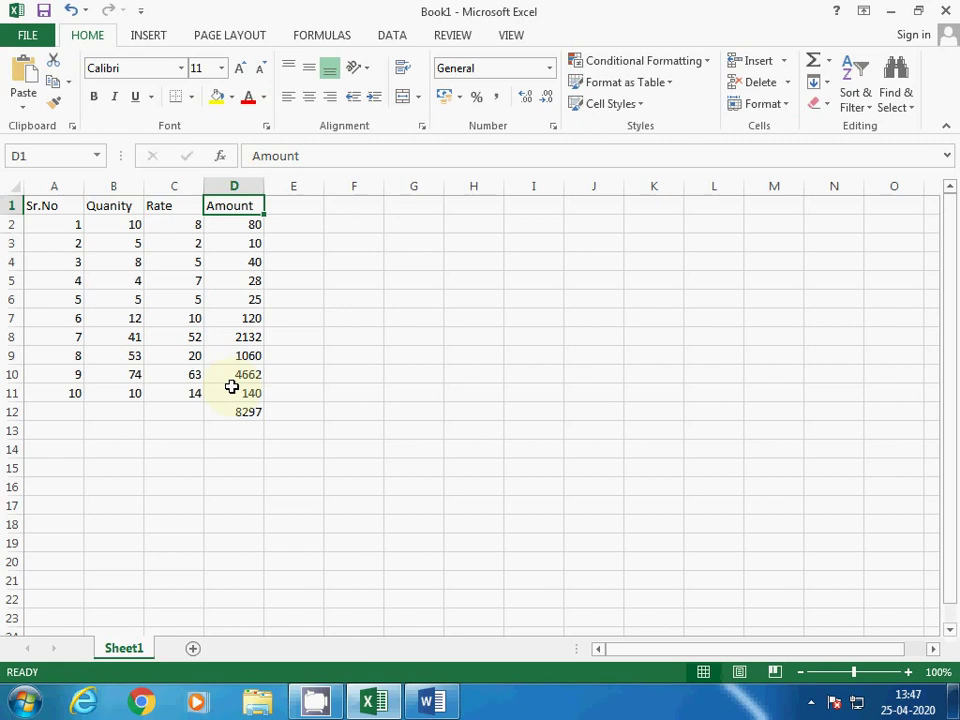
key(Down)
key(Down)
key(Down)
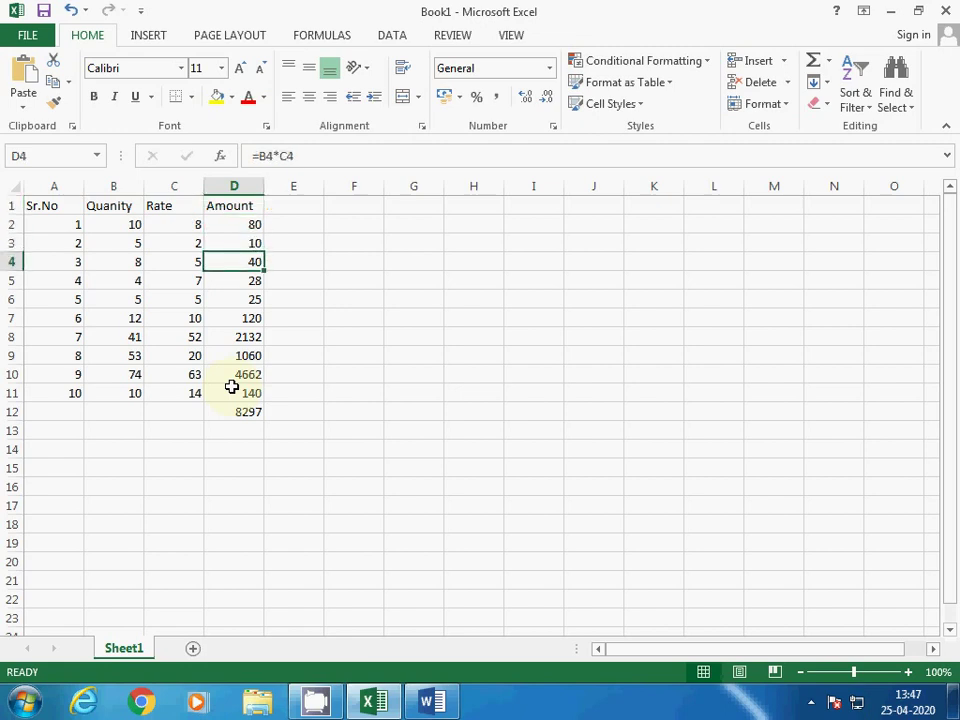
Step: Switch to the Word document, write "1. Absolute Cell referencing" and start a second line numbered "2."
key(alt+Tab)
key(alt+Tab)
key(alt+Tab)
text(1.)
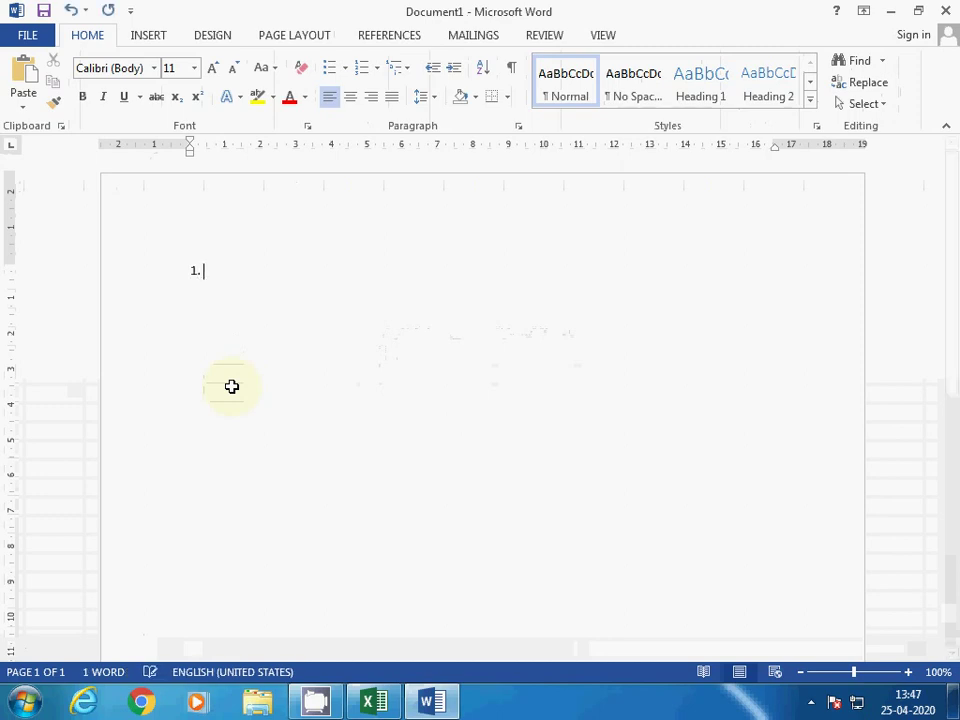
text( Abso)
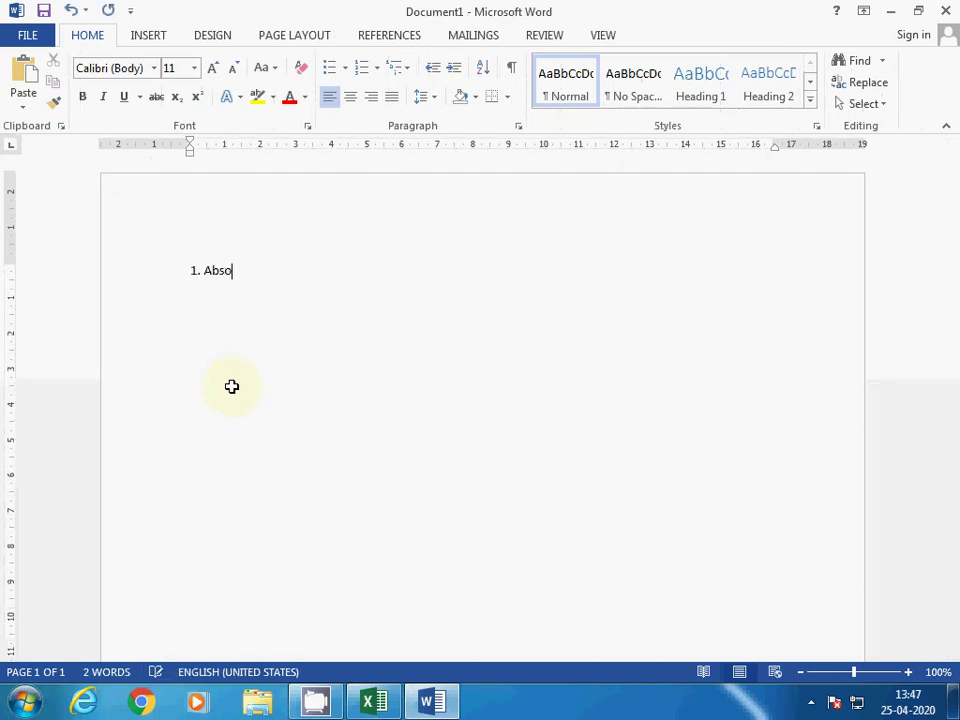
text(lute Cell referen)
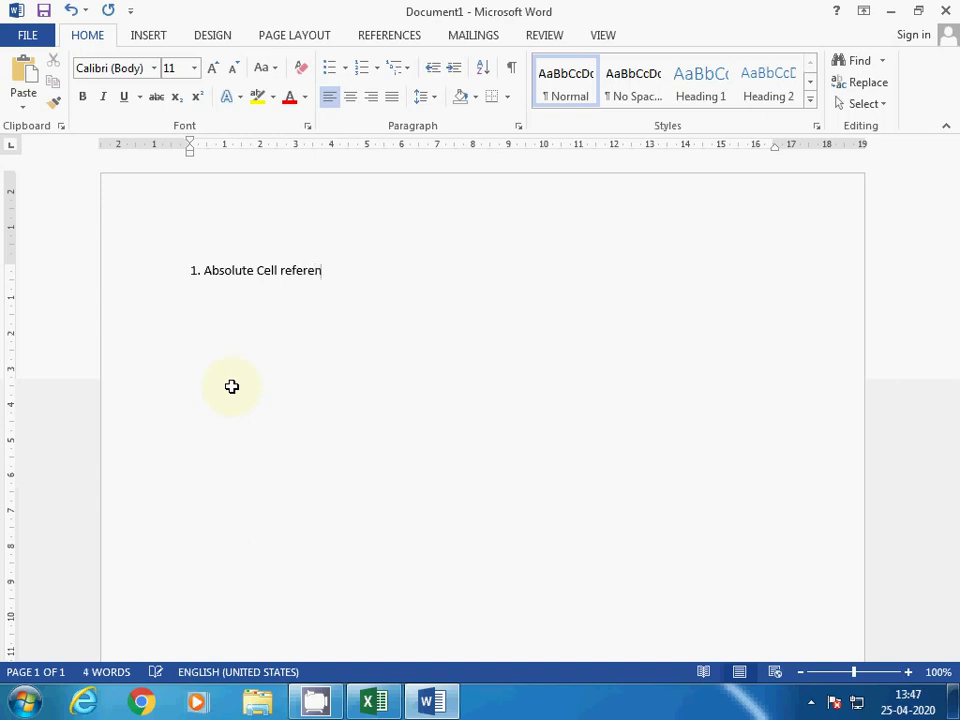
text(cing)
key(Return)
text(2.)
Step: Enlarge the text of both numbered lines to font size 20
key(shift+Home)
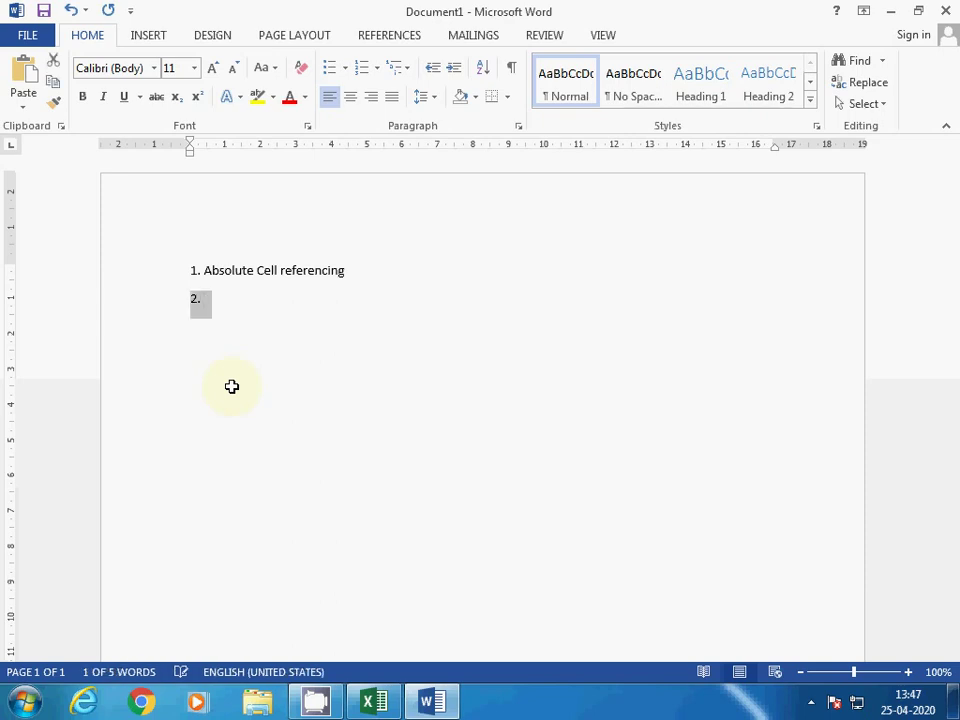
key(shift+Up)
key(ctrl+shift+period)
key(ctrl+shift+period)
key(ctrl+shift+period)
key(ctrl+shift+period)
key(ctrl+shift+period)
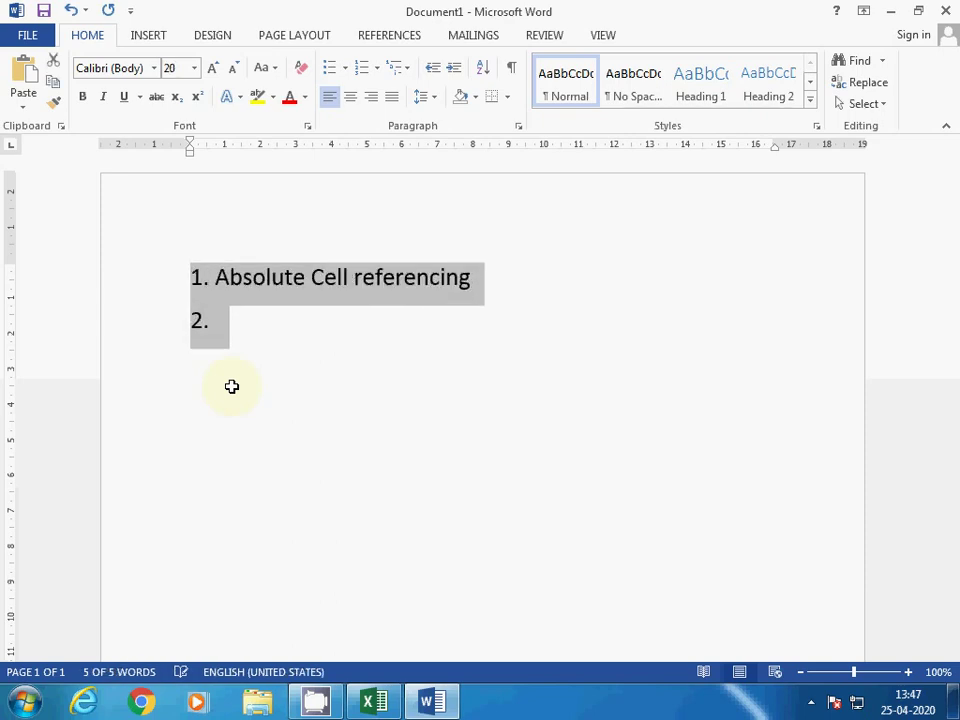
key(Down)
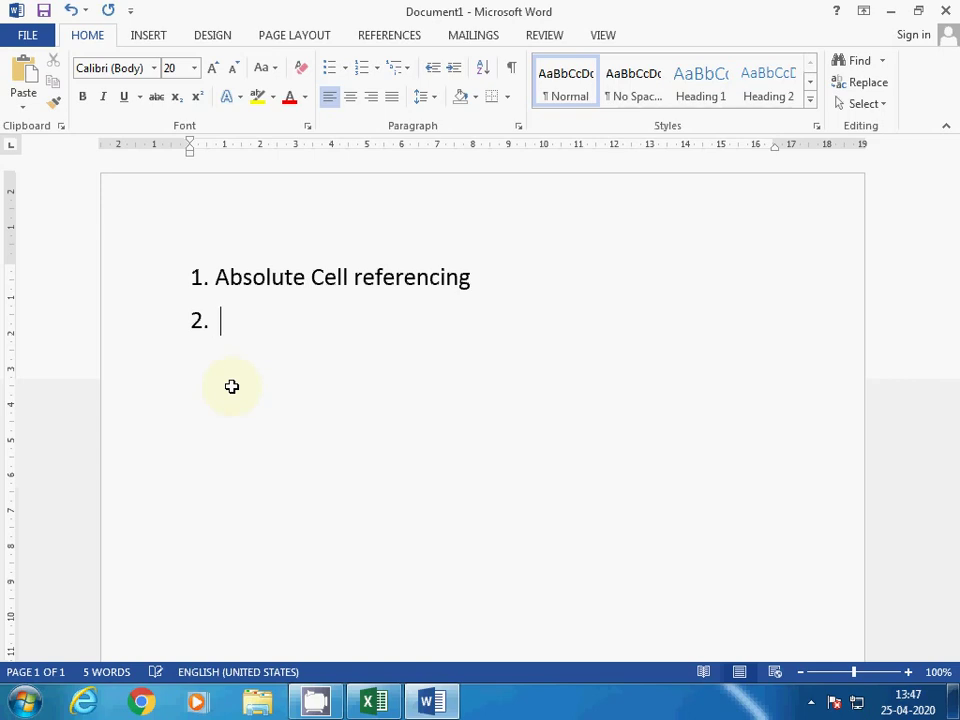
Step: Complete the second numbered line with "Relative Cell referencing" and start a new line
text(Relat)
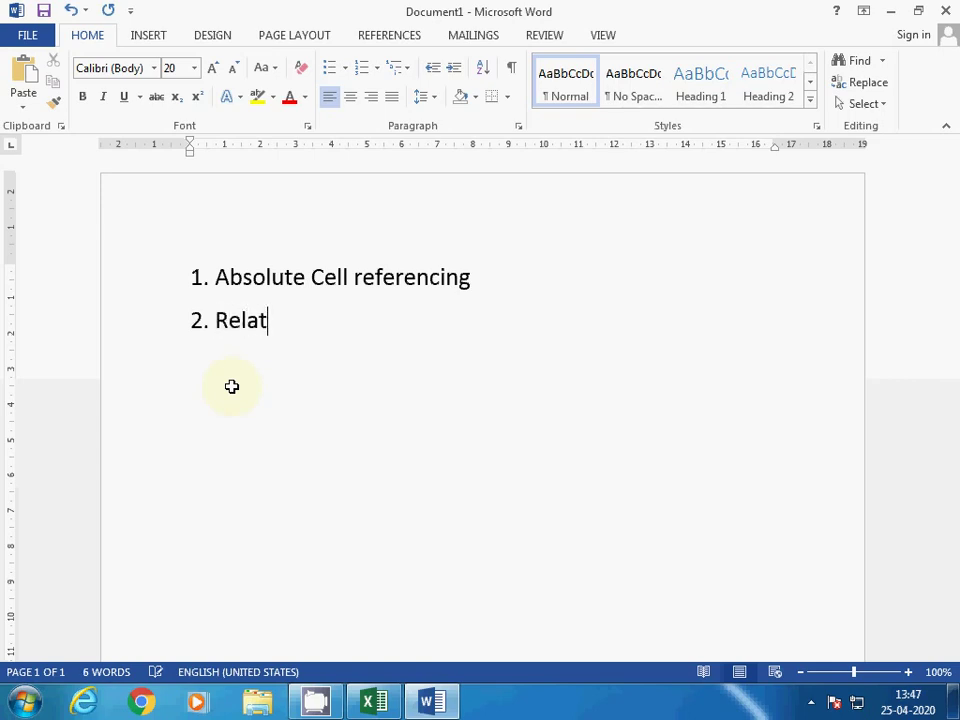
text(ive Cell )
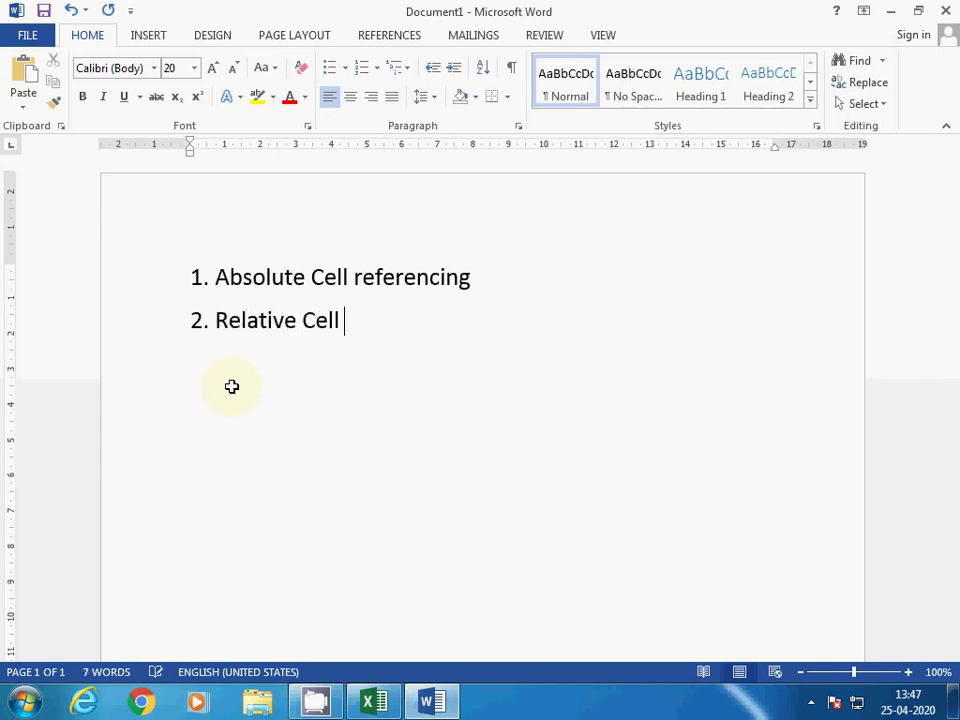
text(refer)
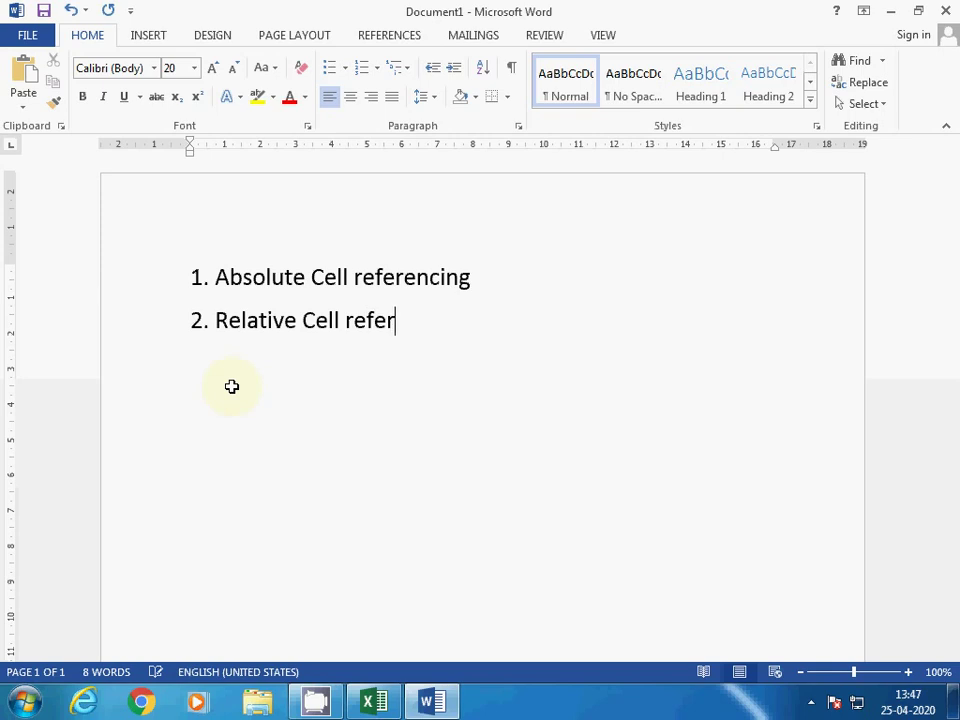
text(encing)
key(Return)
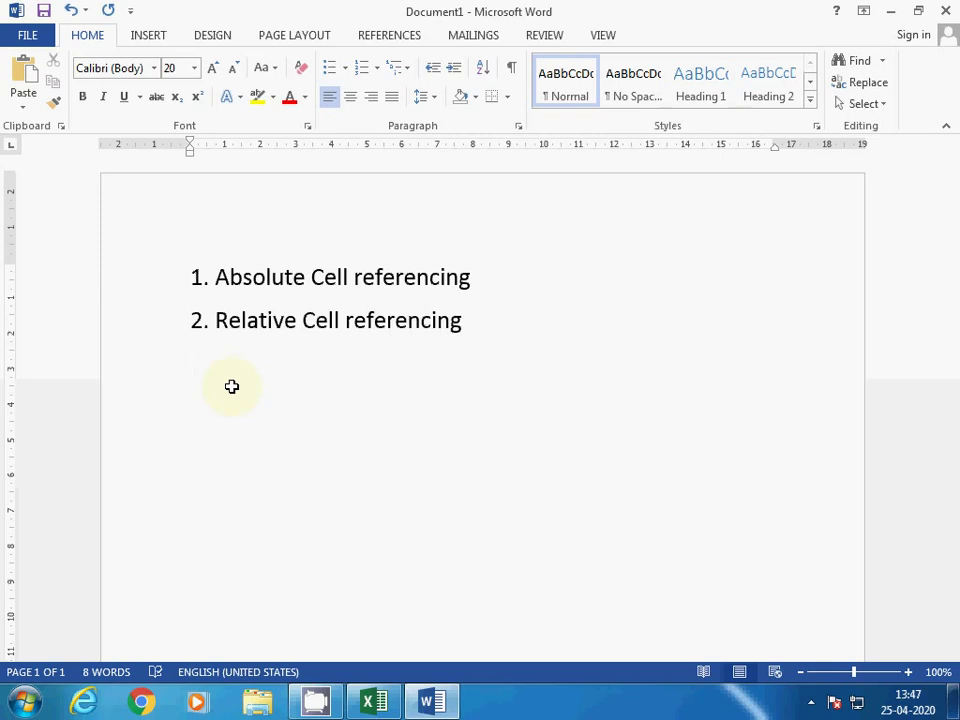
Step: Add the third line "3. Mixed cell referencing" below the other two and return to the first line
text(3. Mu)
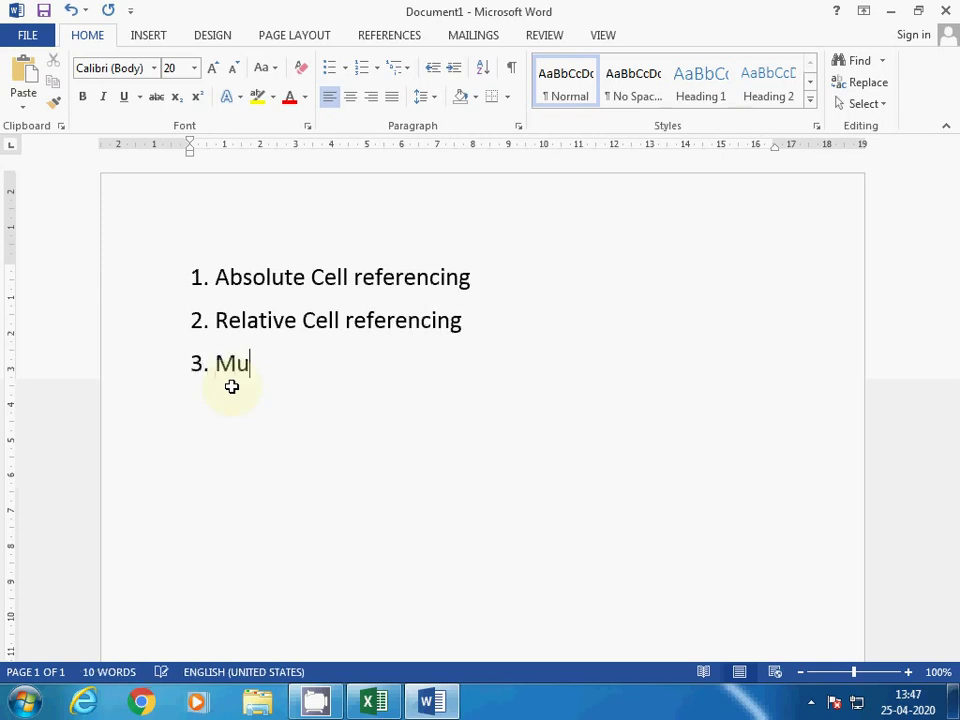
key(BackSpace)
text(ixed cell ree)
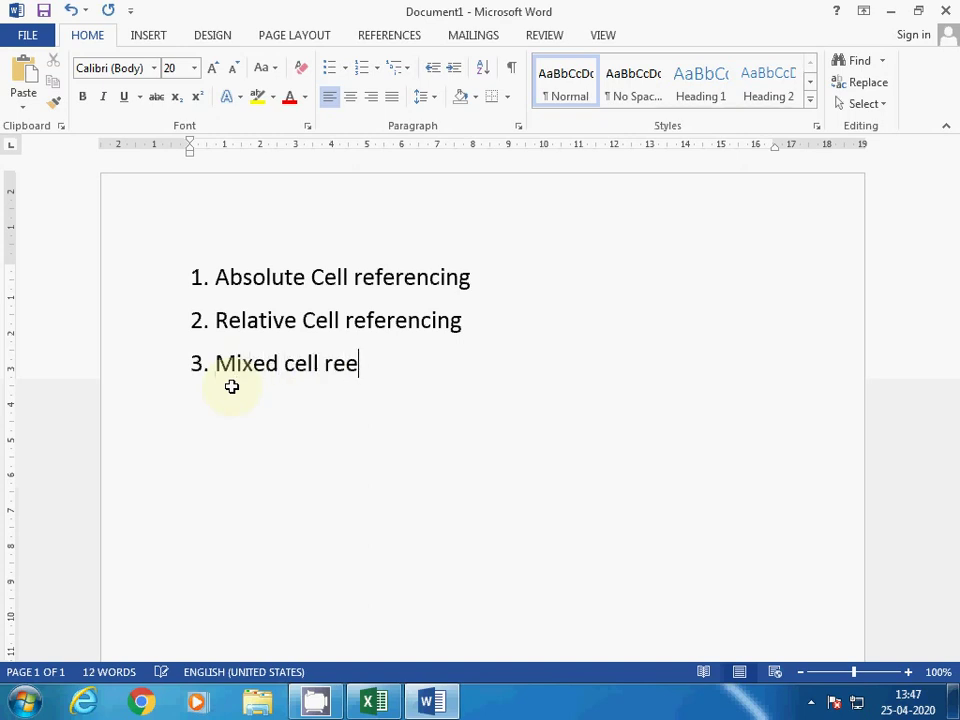
key(BackSpace)
text(ferencing)
key(Return)
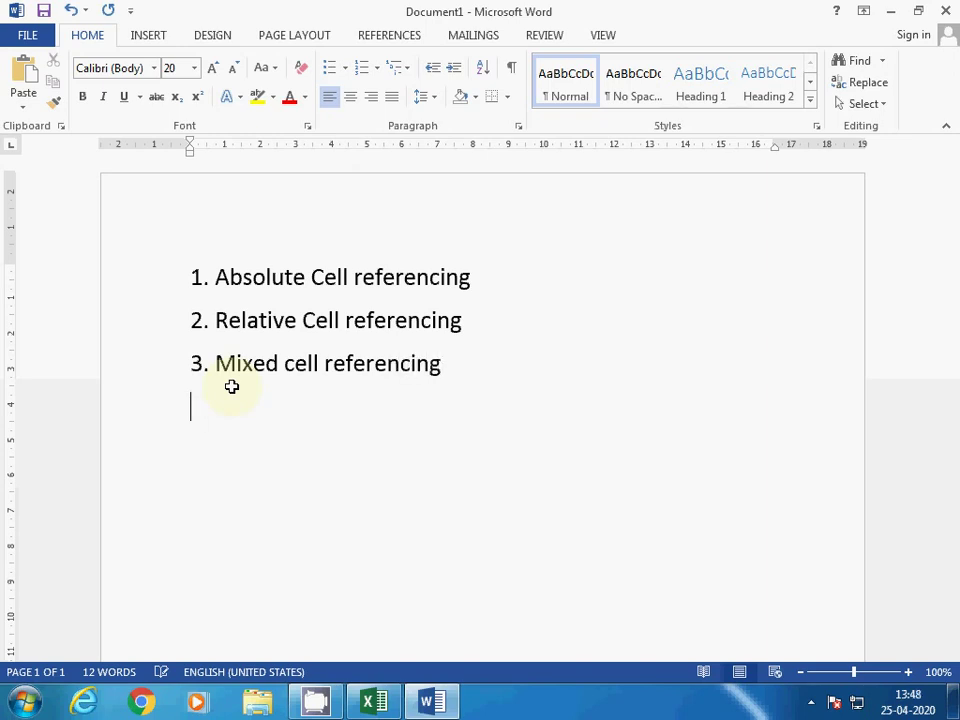
key(Up)
key(Up)
key(Up)
Step: Switch back to the Excel workbook and review the formulas in the first few Amount cells
key(alt+Tab)
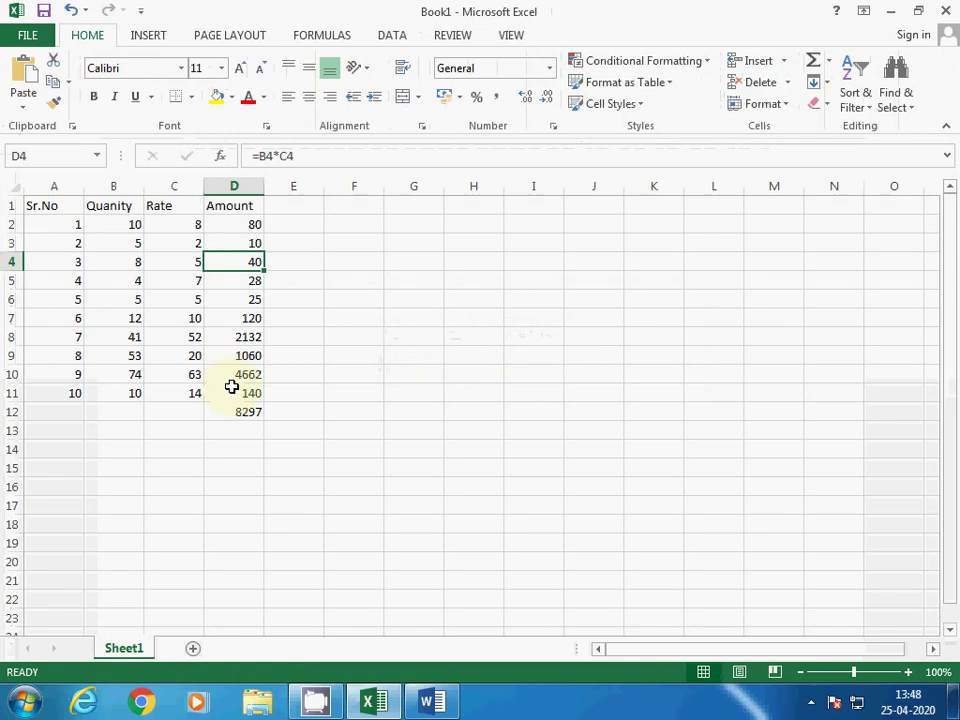
key(Up)
key(Up)
key(Up)
key(Down)
key(Down)
key(Down)
key(Down)
key(Up)
key(Up)
key(Up)
key(Down)
key(Down)
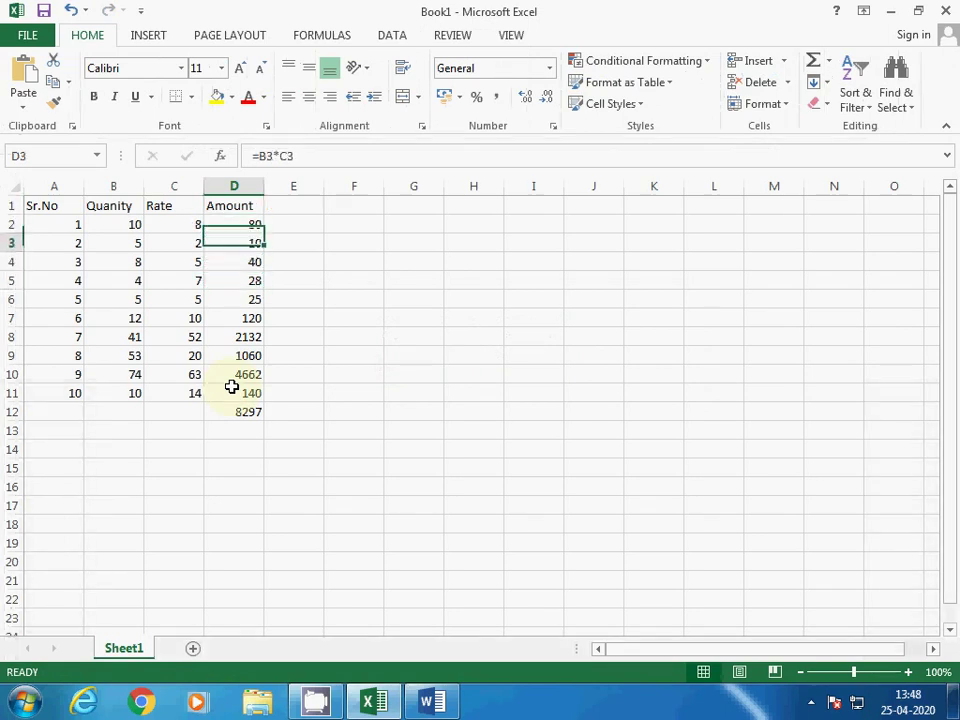
key(Up)
key(Up)
Step: Select the empty cell E2 beside the first Amount
key(Right)
key(Down)
key(Down)
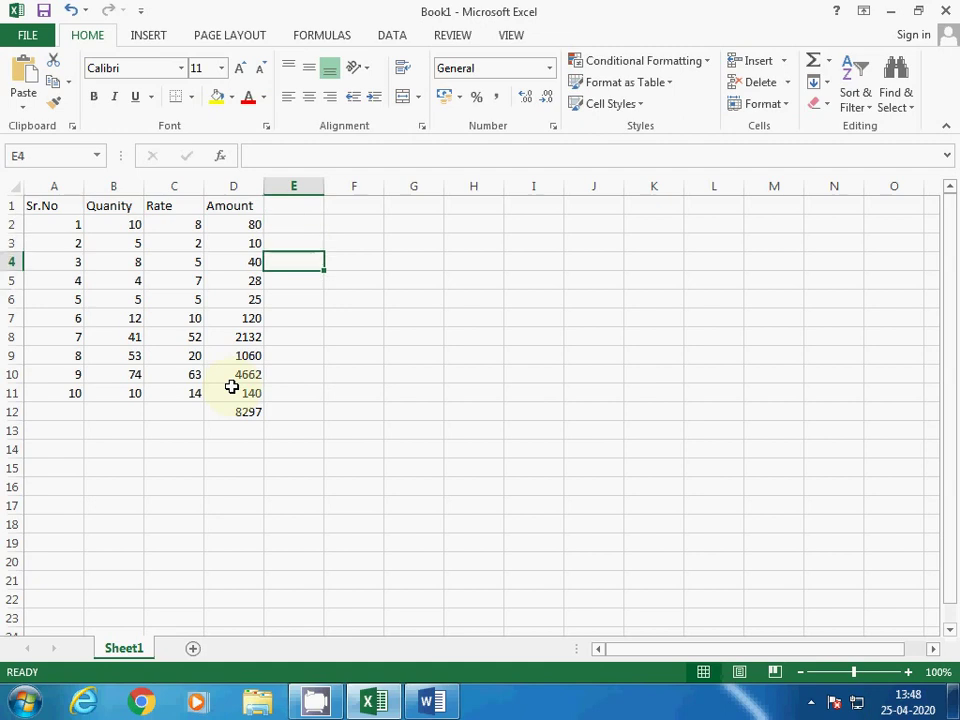
key(Up)
key(Up)
key(Up)
key(Down)
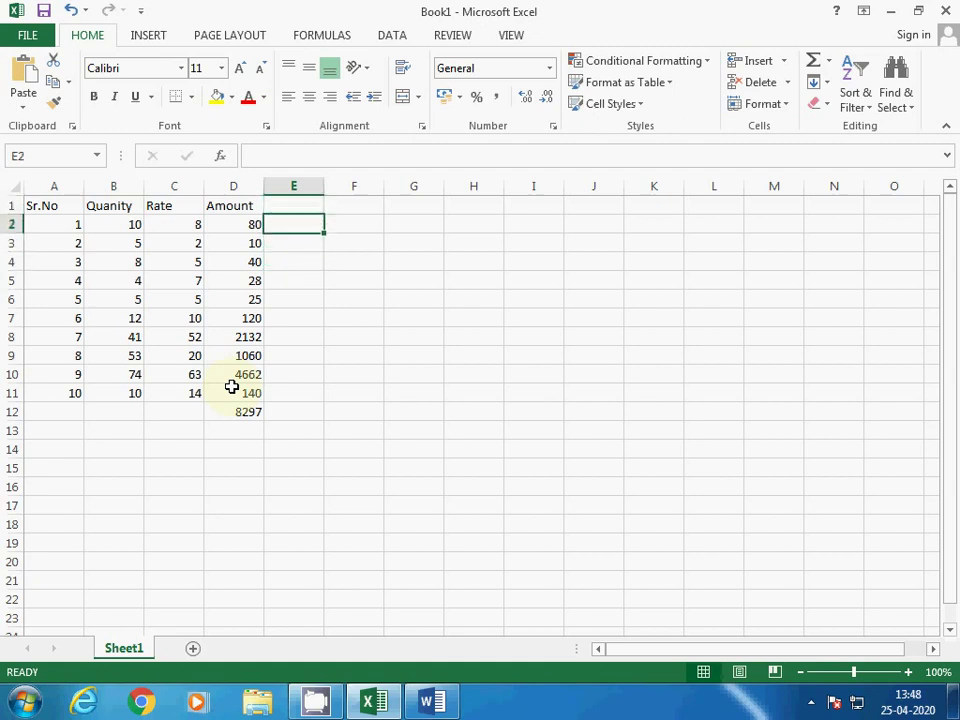
Step: Insert a new column at E and head it "Discount" in cell E1, beside the Amount heading
click(305, 186)
right_click(305, 187)
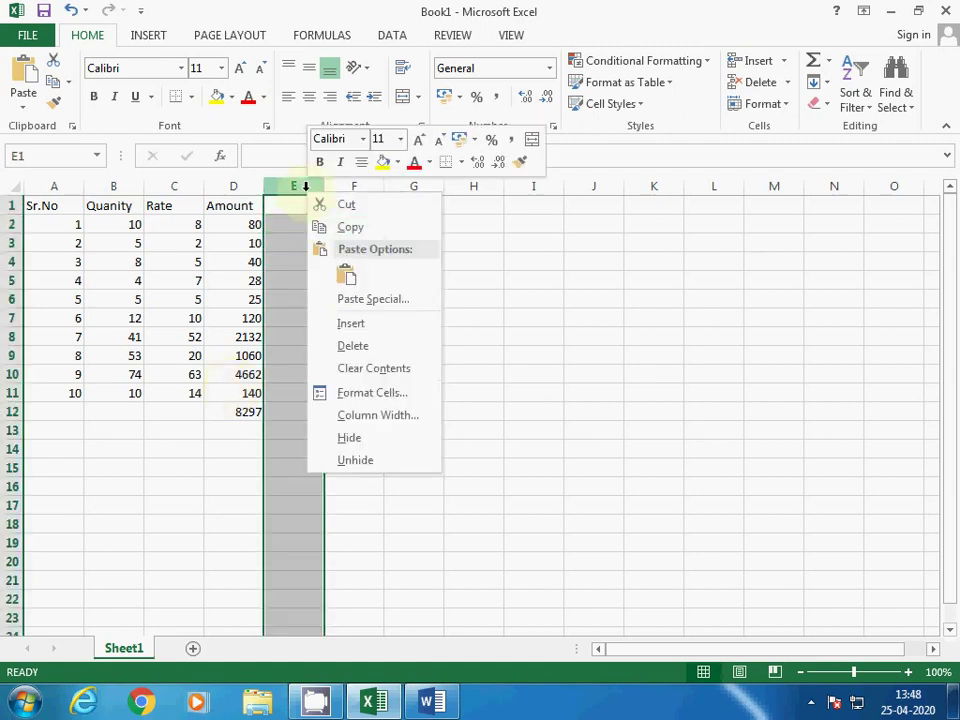
click(355, 324)
click(301, 215)
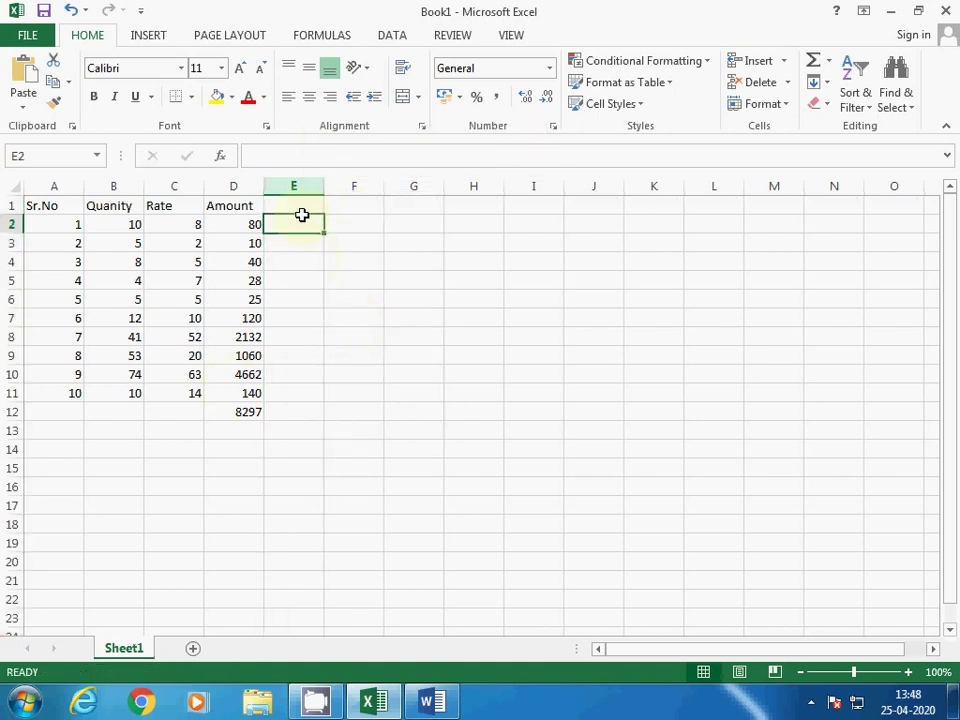
key(Up)
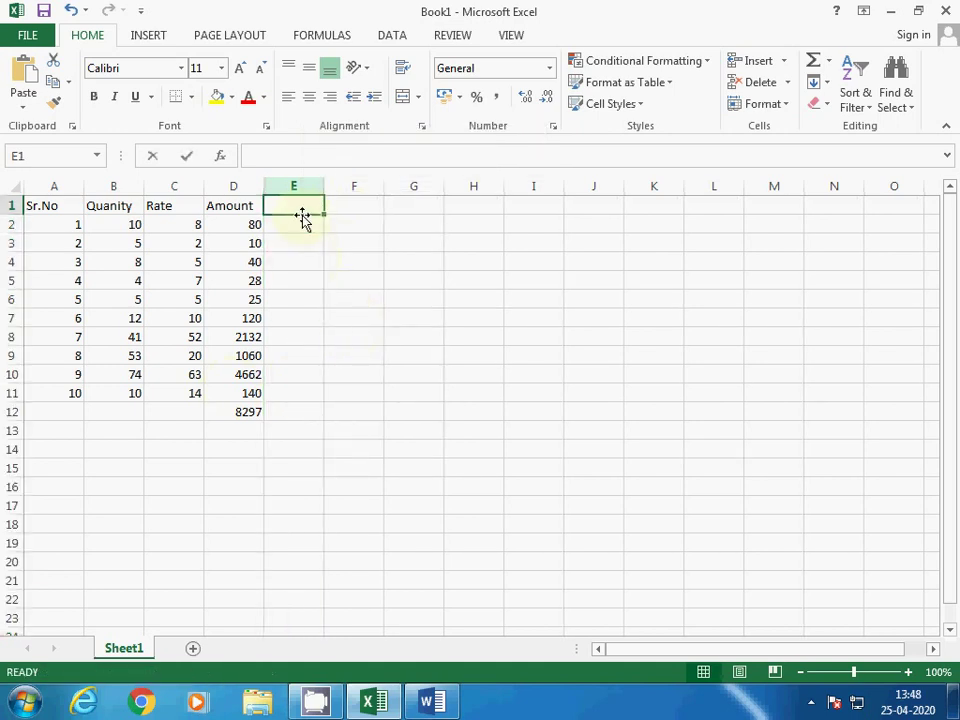
text(Discount)
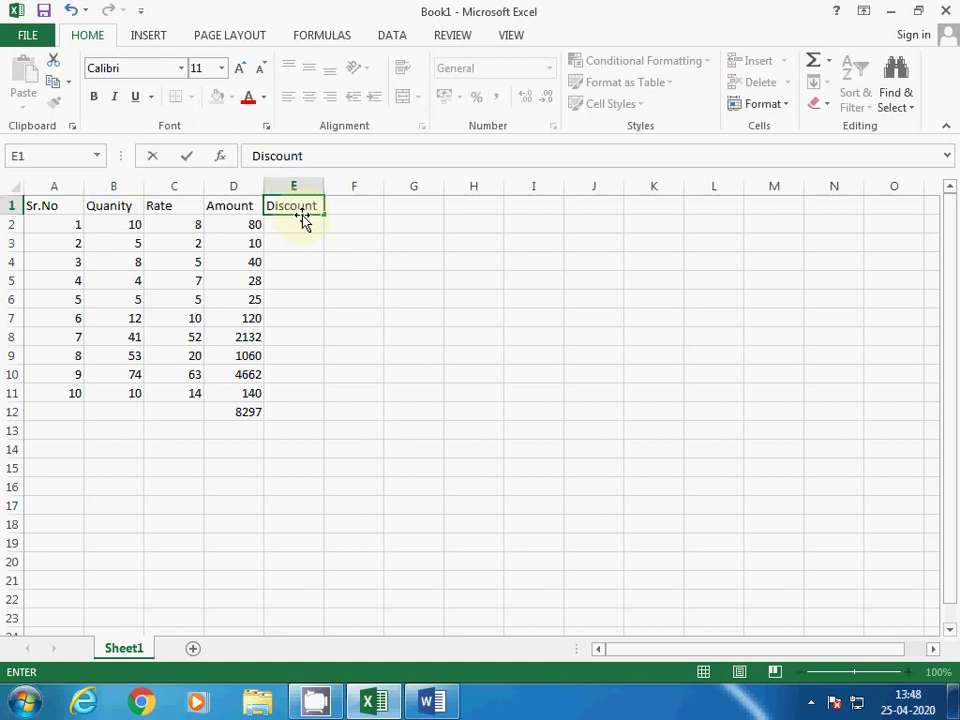
key(alt)
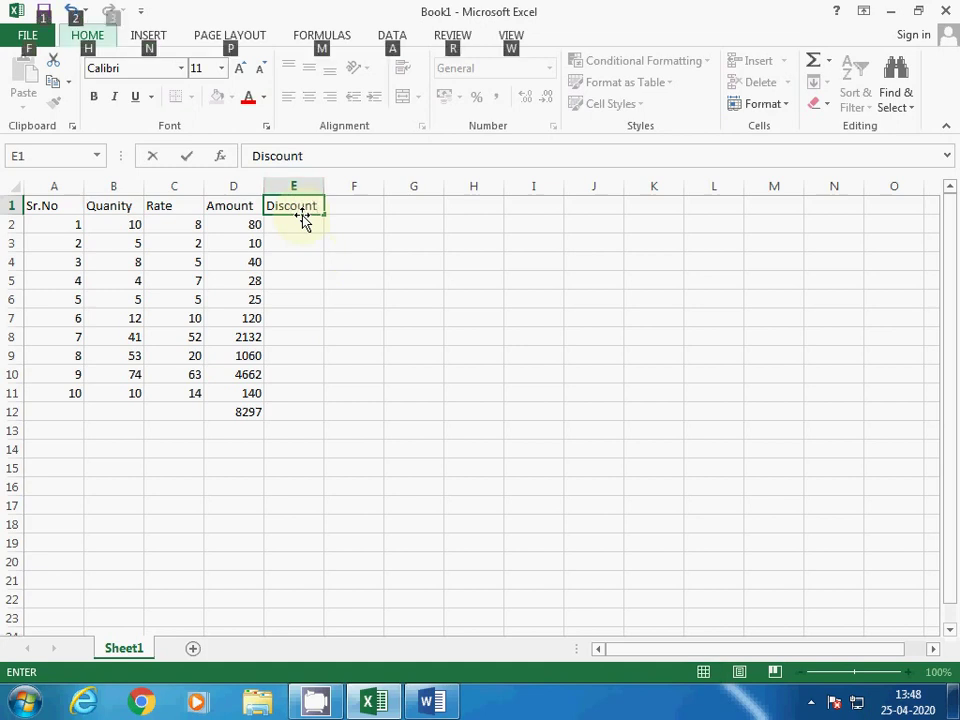
key(alt)
key(Return)
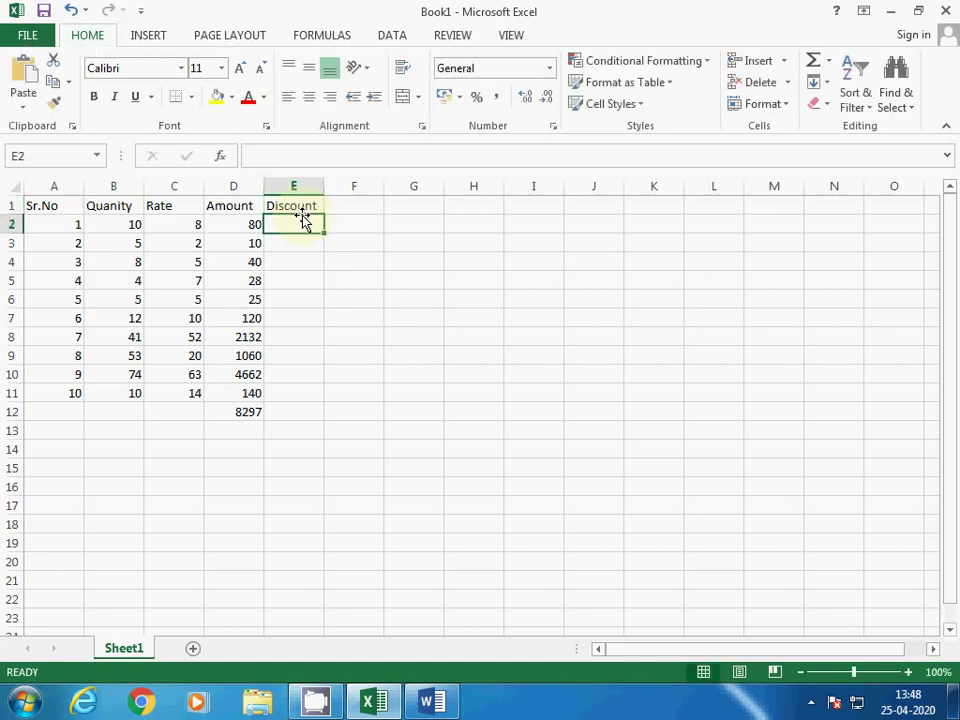
Step: Insert a blank row below the headings and enter a centred discount rate of 10 in cell E2
right_click(12, 225)
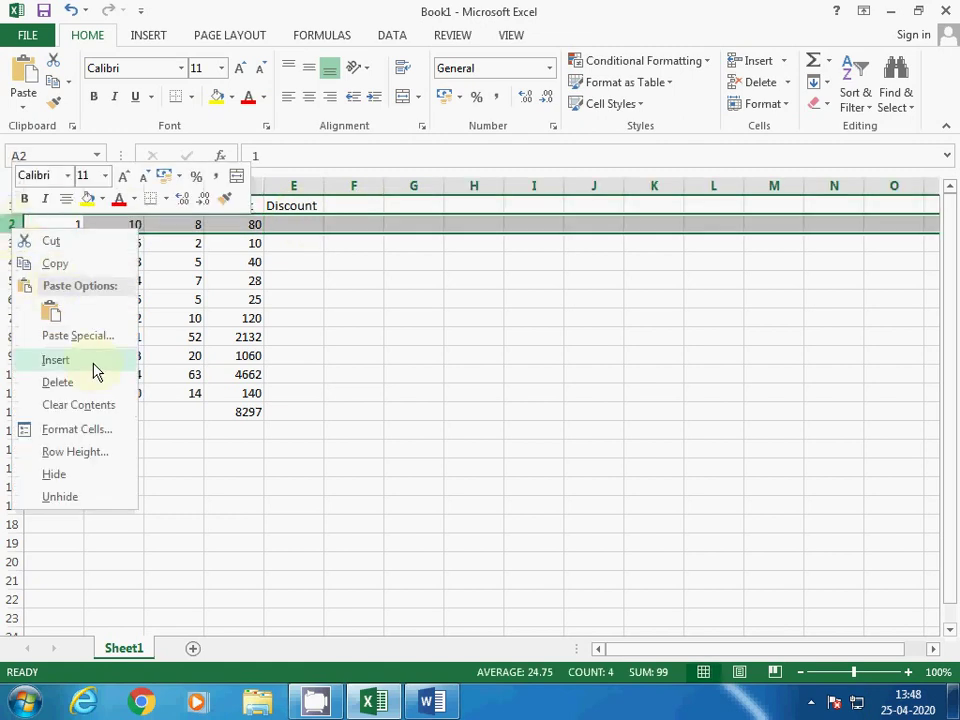
click(93, 362)
click(304, 228)
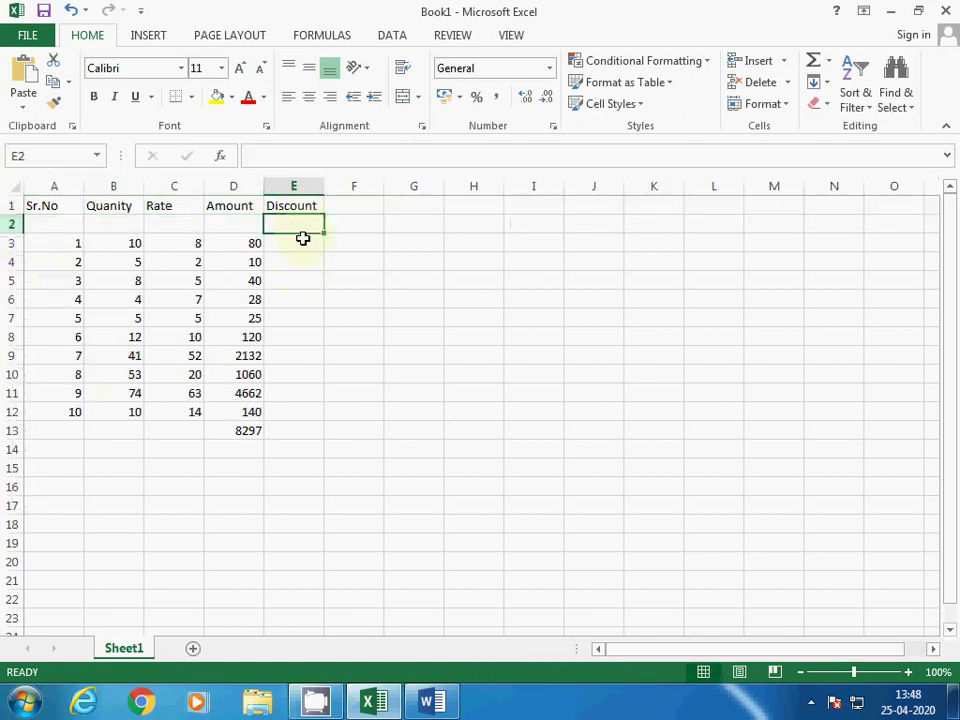
text(10)
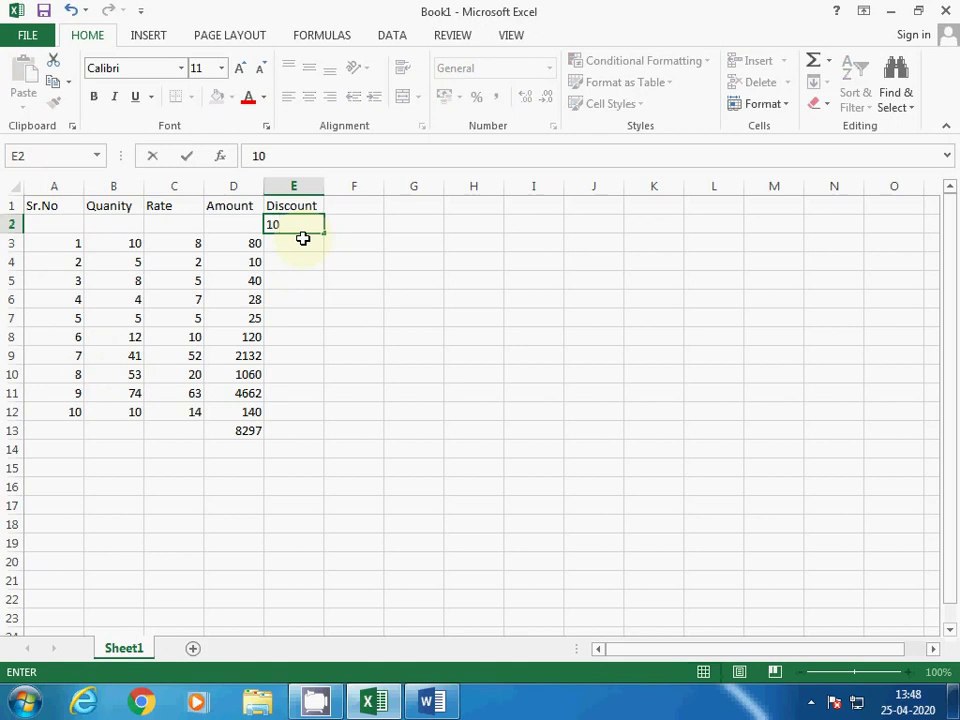
key(Return)
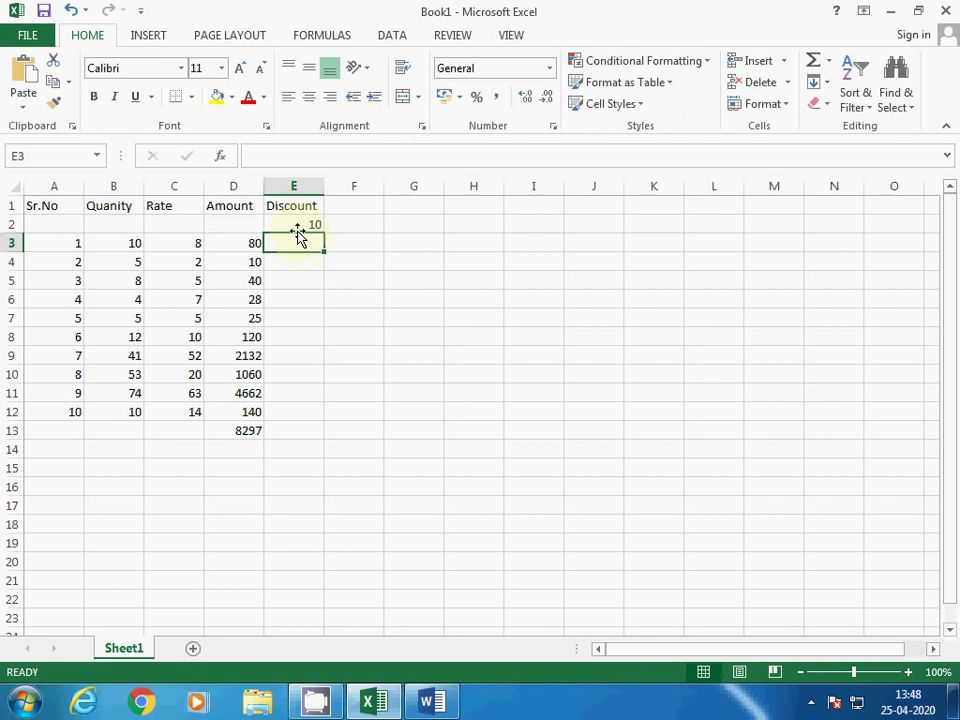
click(298, 224)
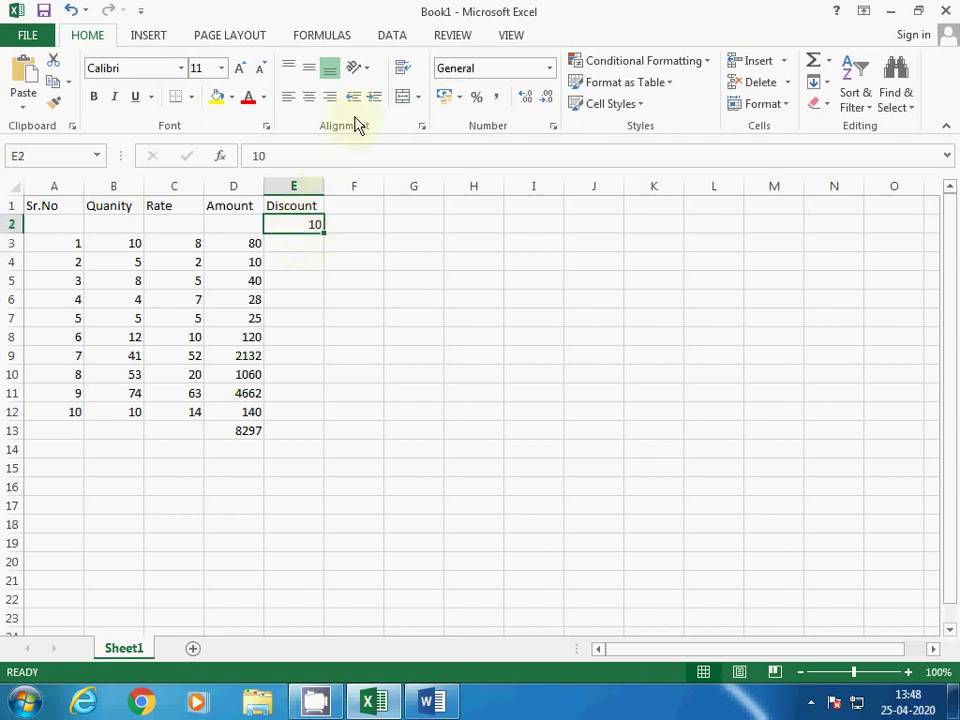
click(309, 96)
Step: Enter the discount formula =D3*E2/100 in cell E3 for the first item
click(287, 242)
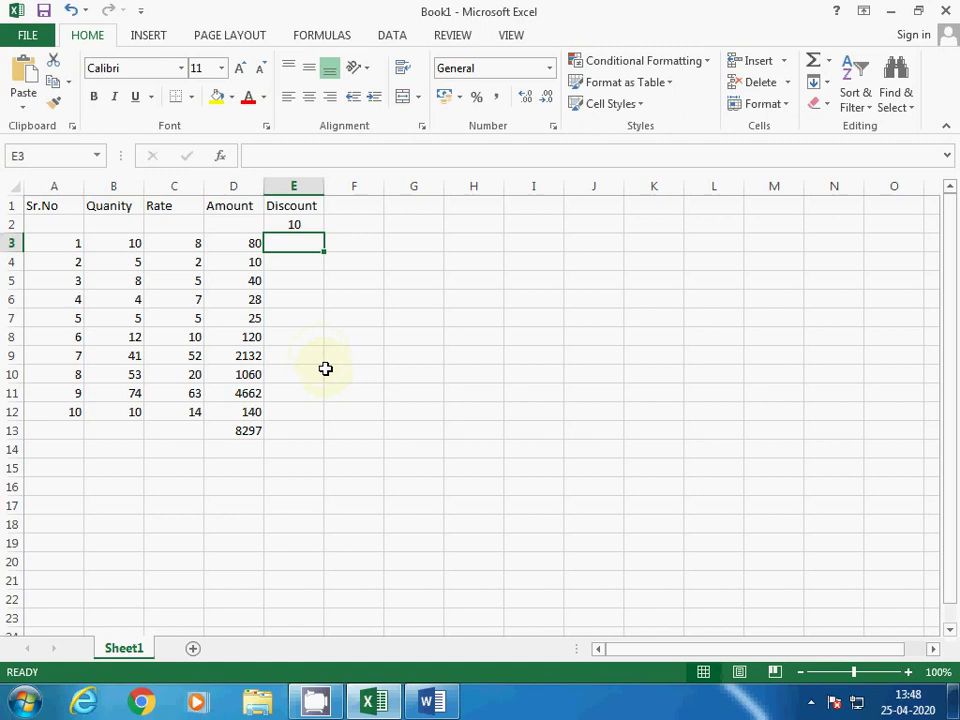
text(=)
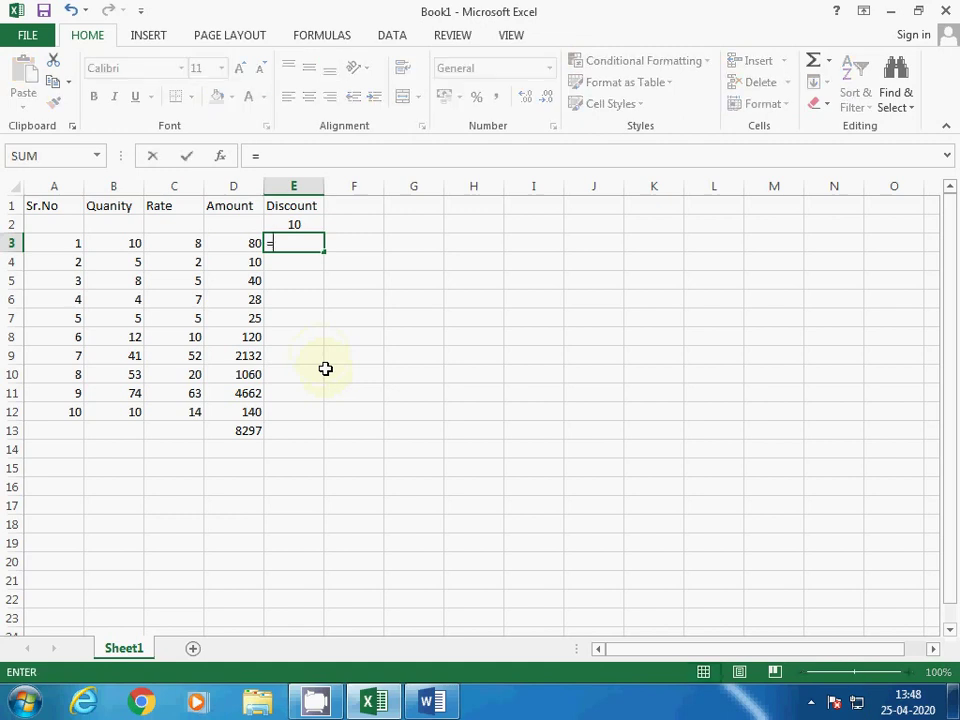
key(Left)
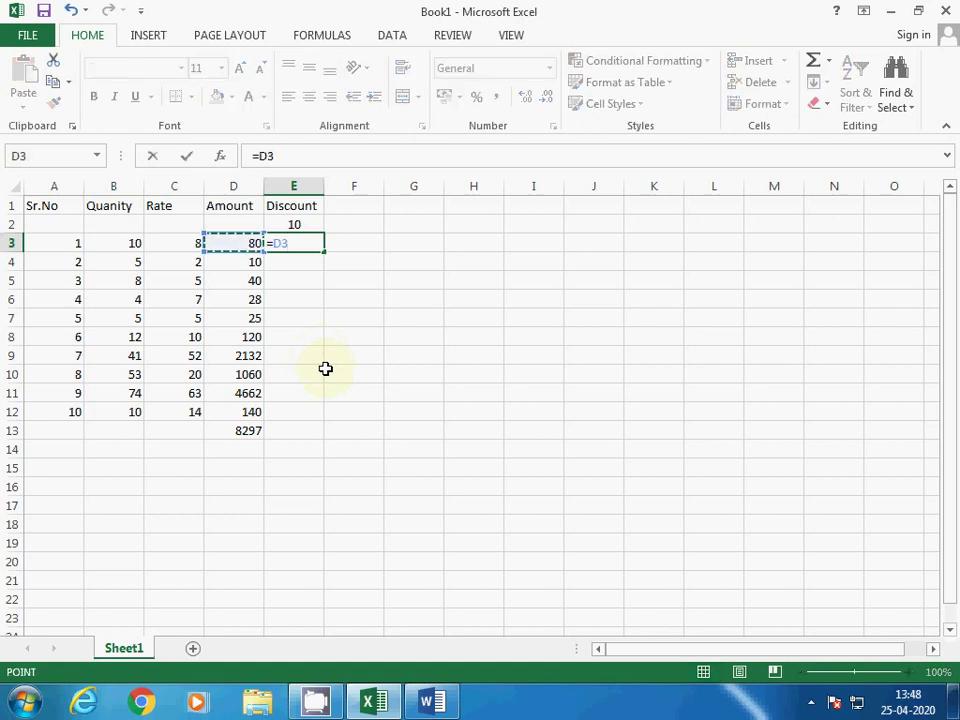
text(*)
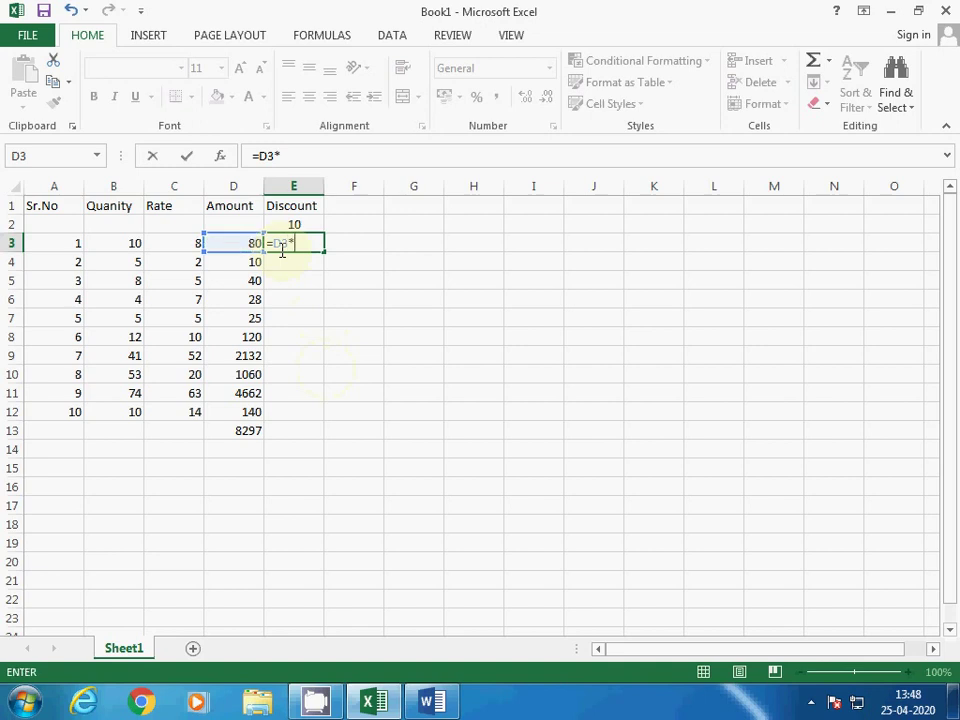
click(297, 221)
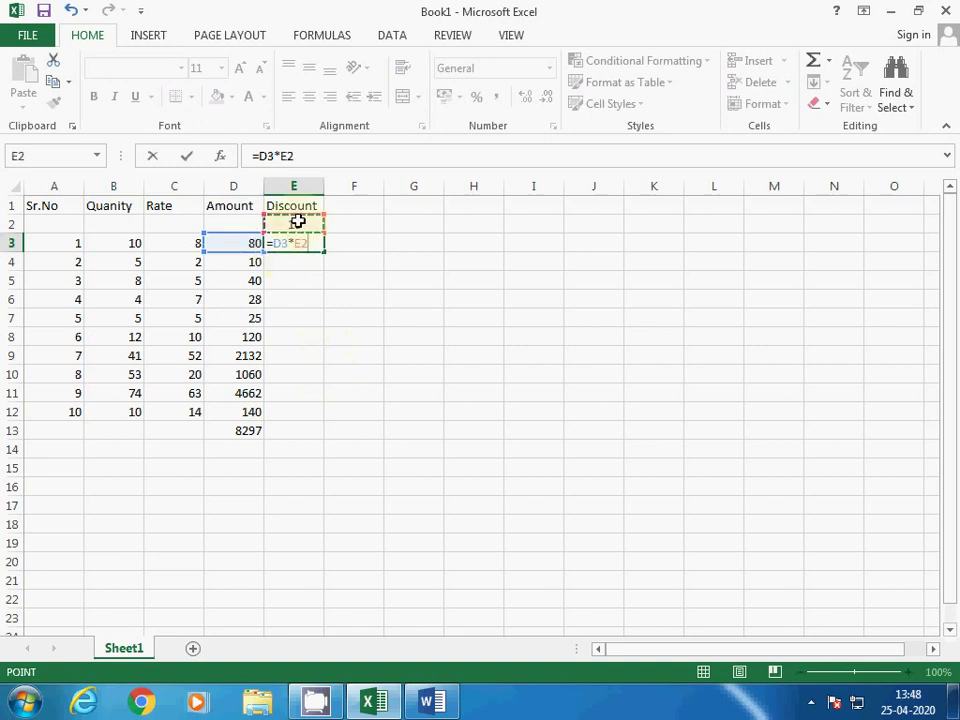
text(/100)
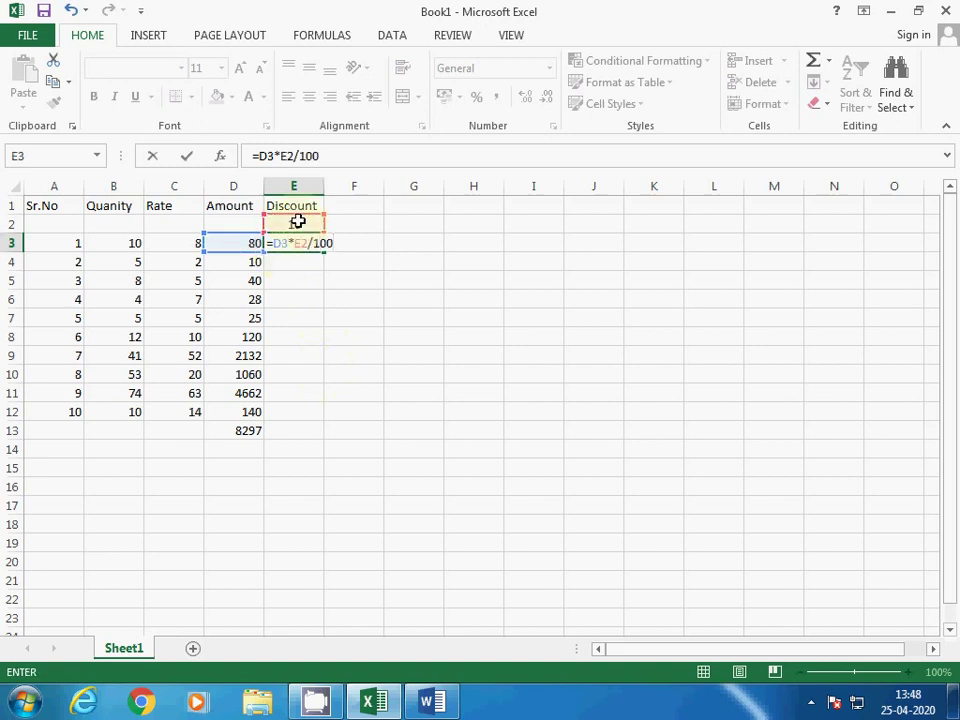
key(Return)
Step: Fill the relative discount formula from E3 down to E12 and compare the formulas in E4 and E3
key(Up)
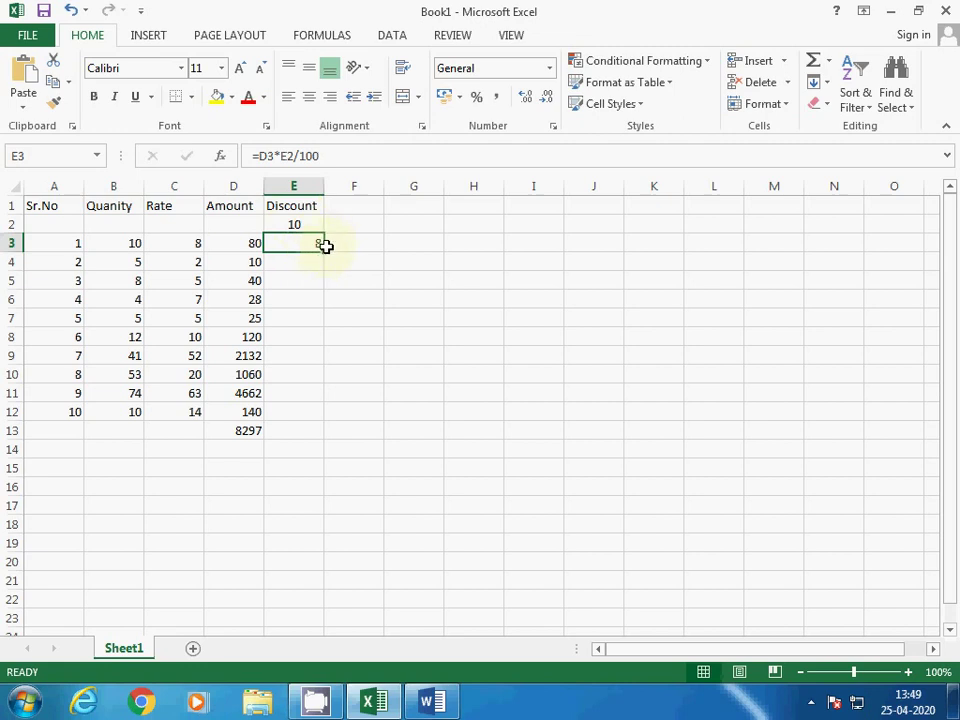
drag(321, 253, 294, 414)
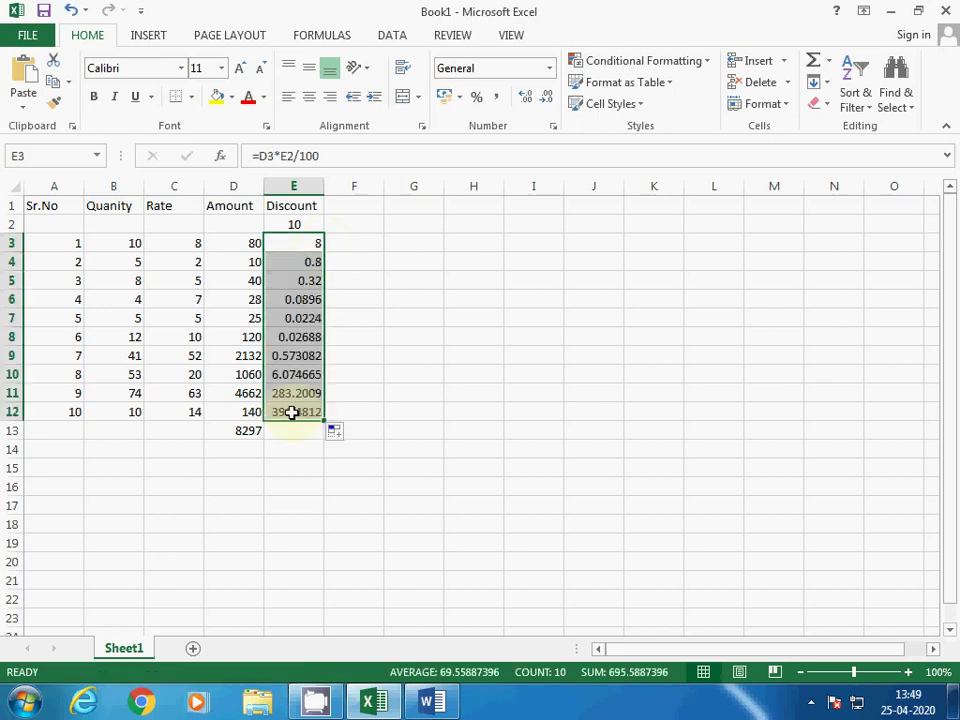
click(310, 260)
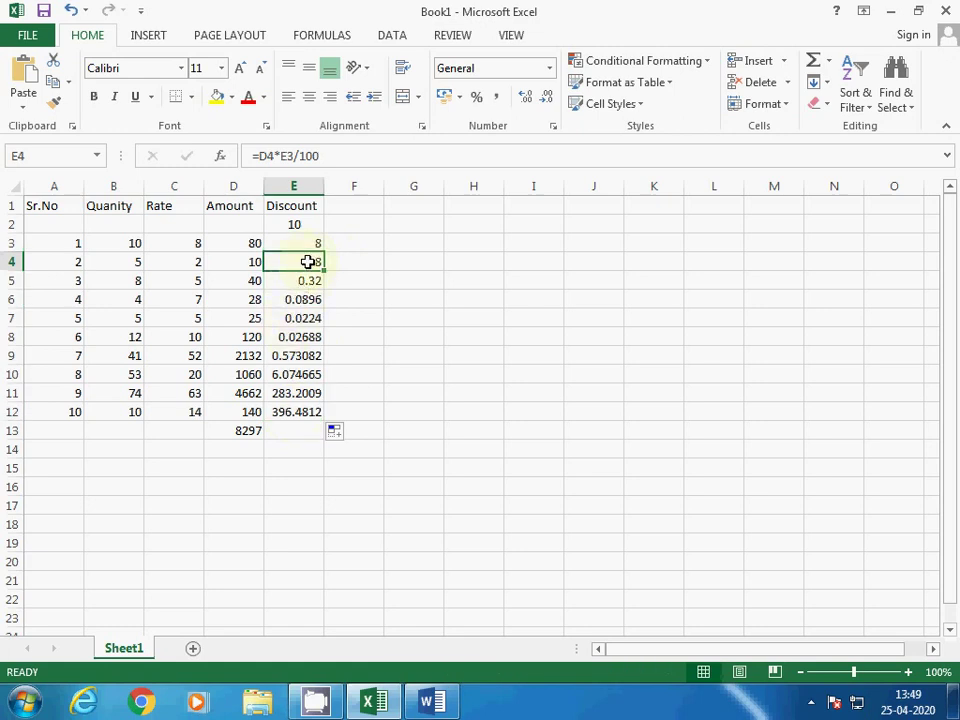
key(Up)
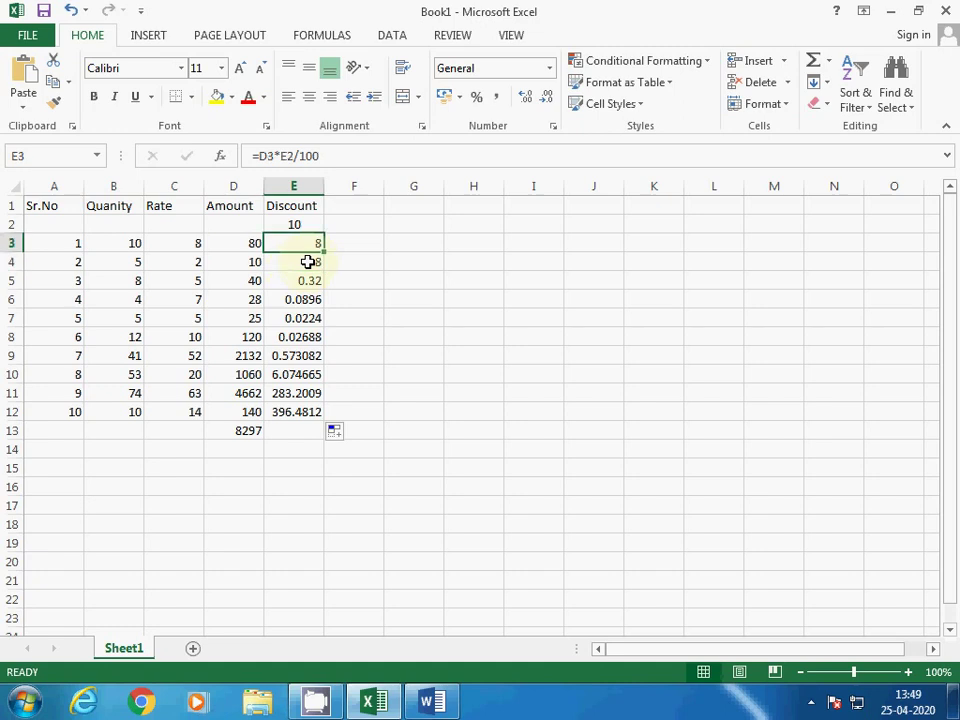
Step: Switch to the Word document and append ": $ sign is used to access absolute referencing in cell." to the first numbered line
key(alt+Tab)
key(alt+Tab)
key(alt+Tab)
key(alt+Tab)
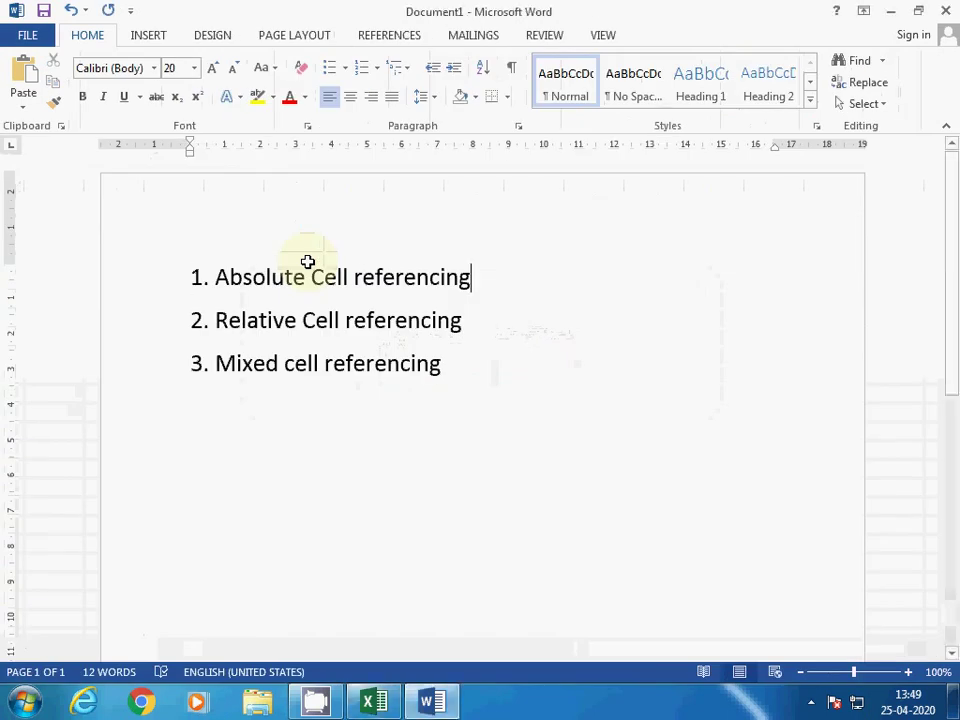
text(: )
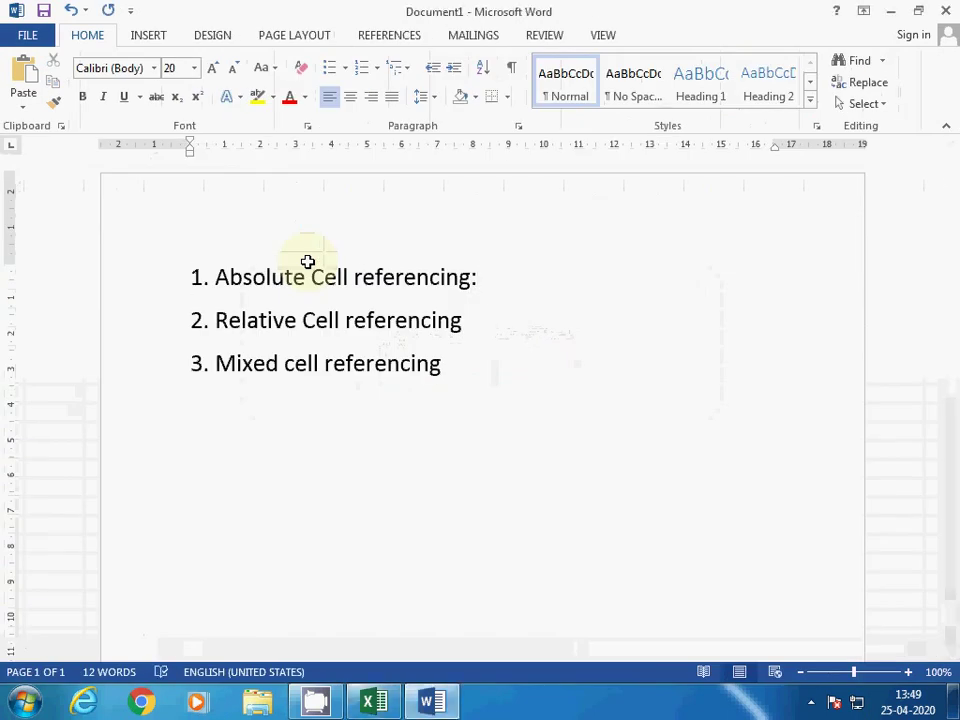
text($ sign )
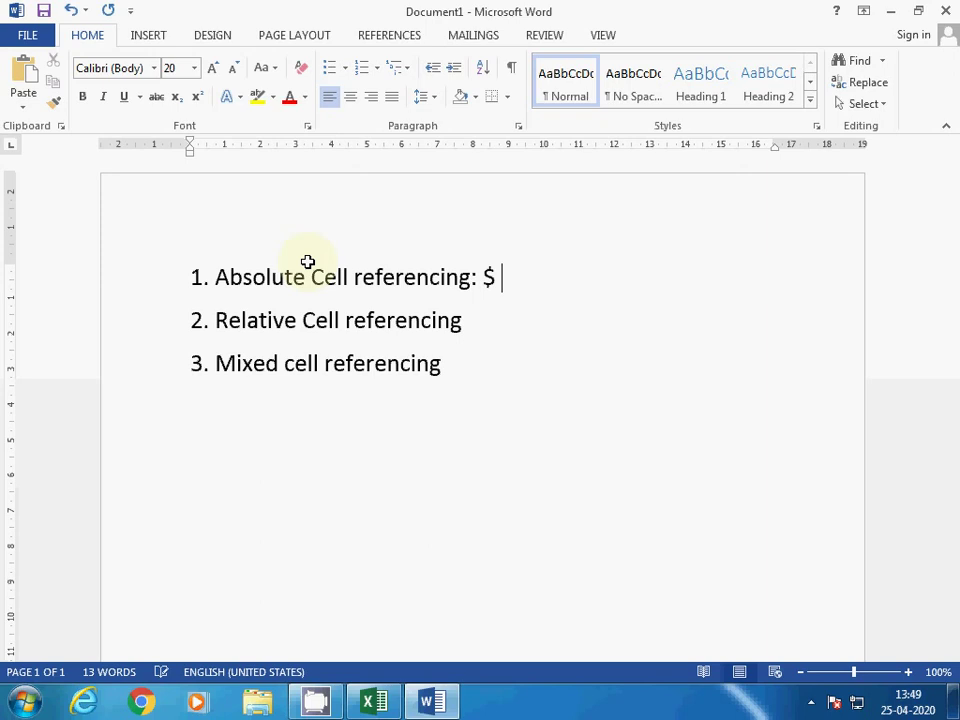
text(is used to )
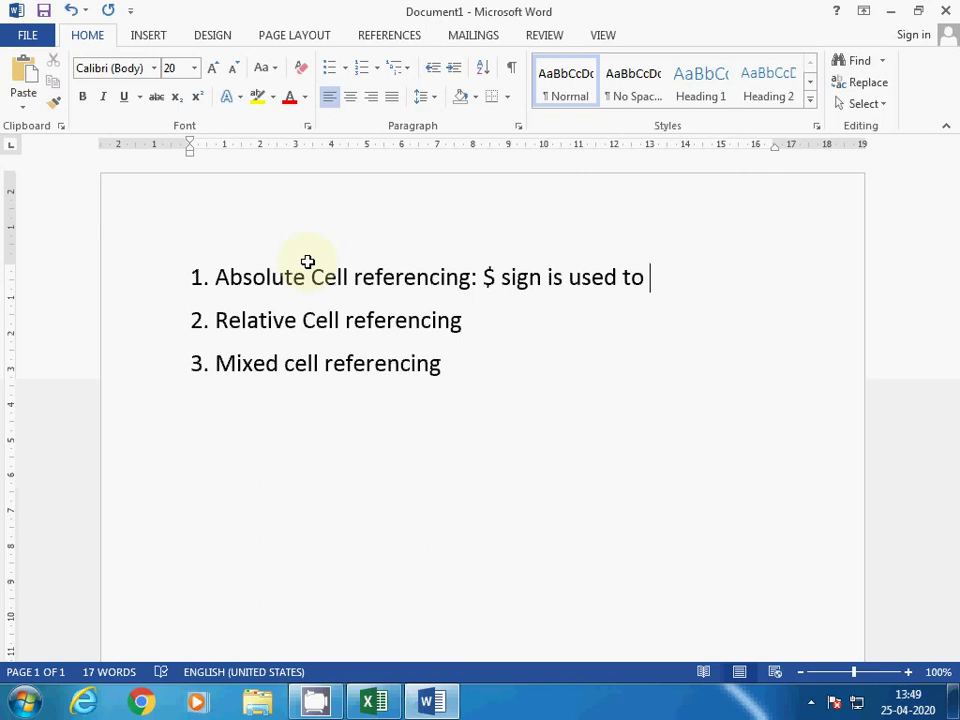
text(access)
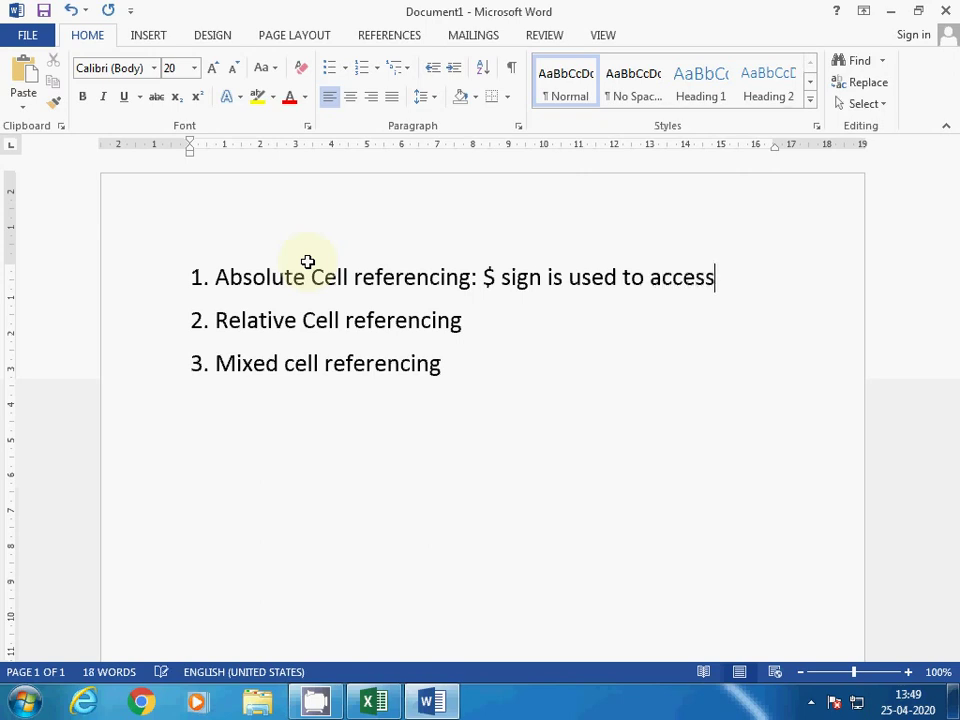
text( absolute)
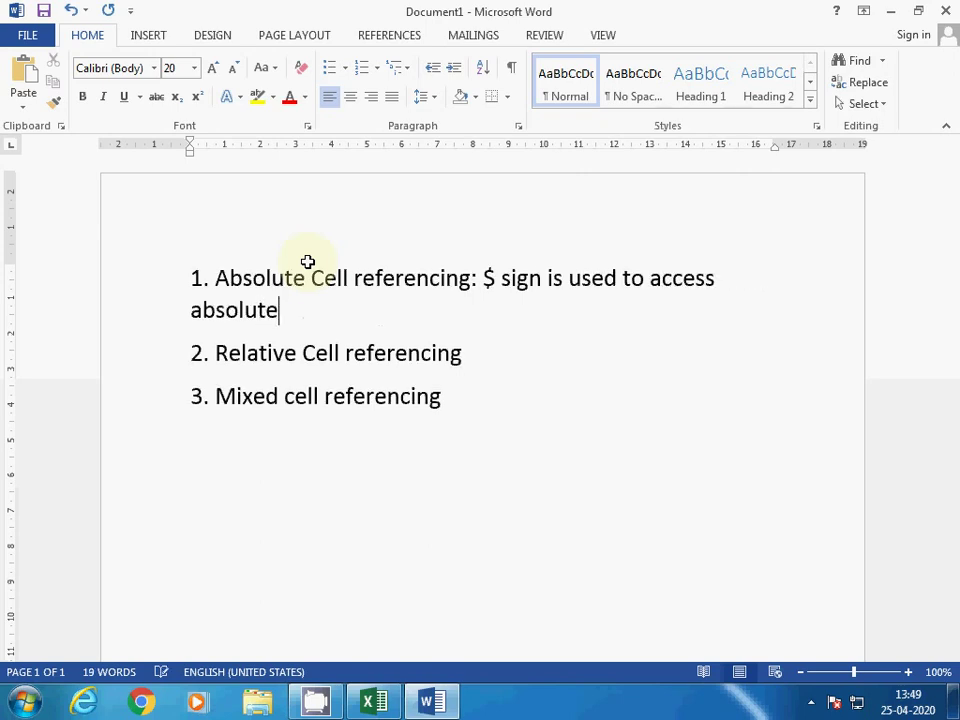
text( referencing)
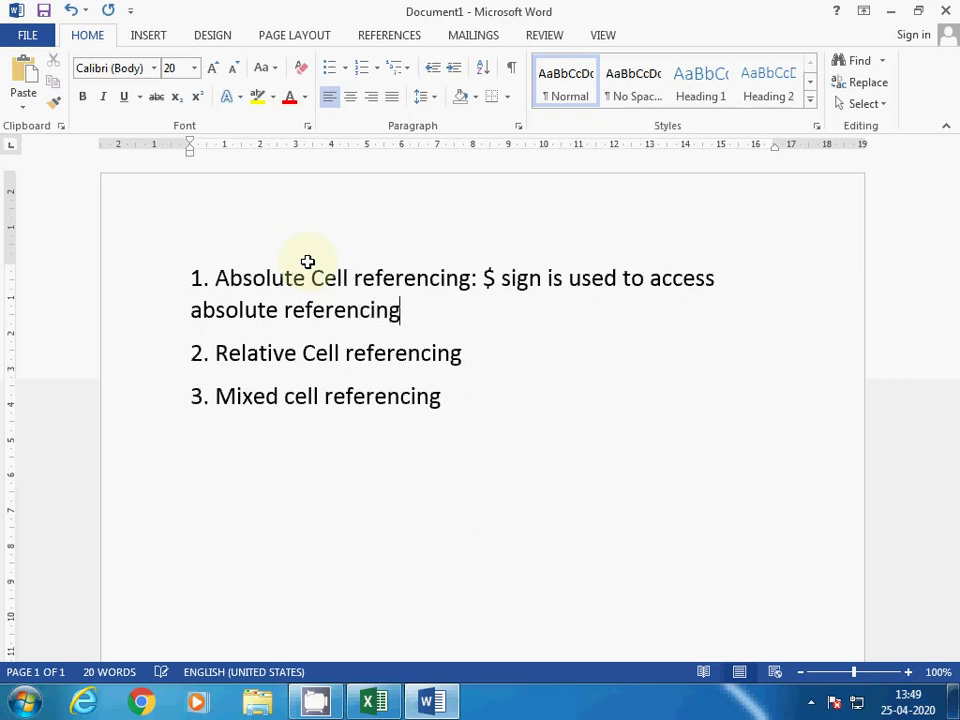
text( in cell.)
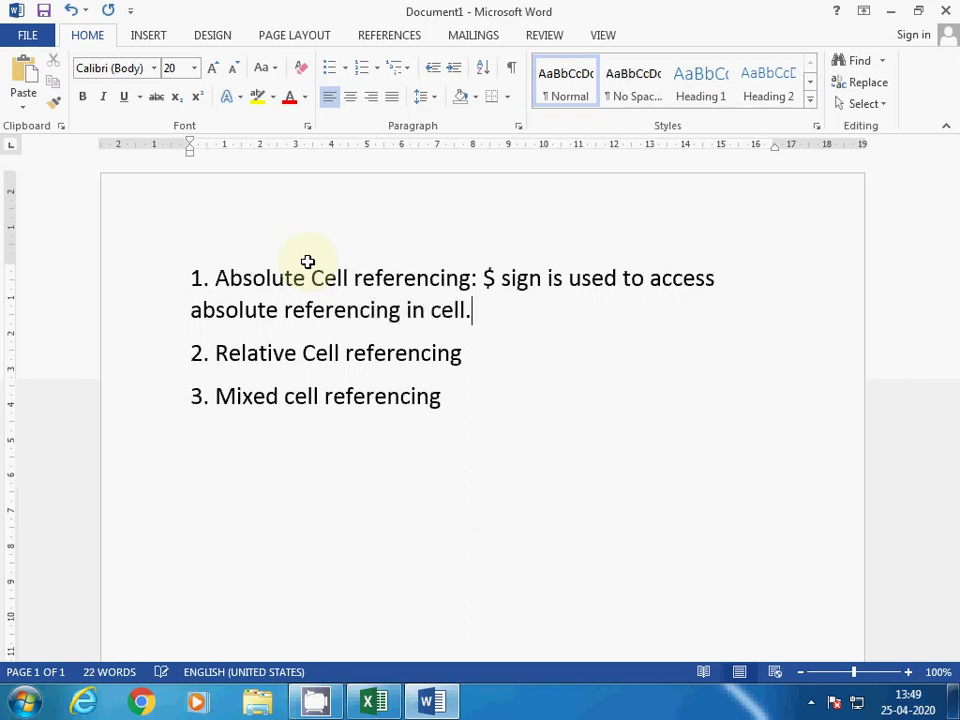
Step: Switch back to the Excel workbook and make the discount rate reference absolute in E3, giving =D3*$E$2/100
key(alt+Tab)
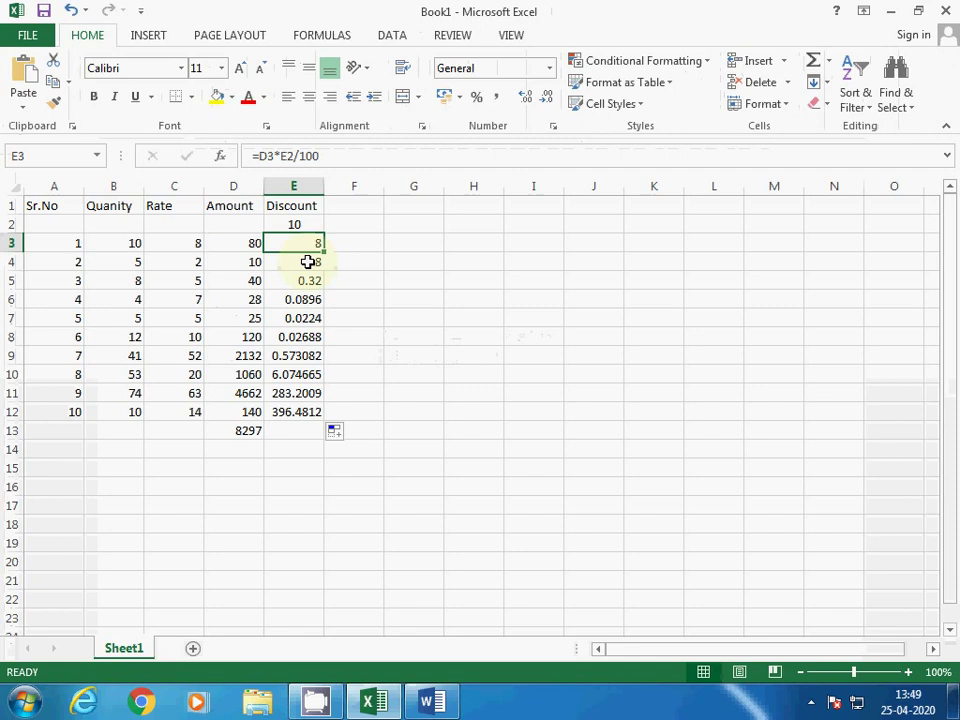
key(F2)
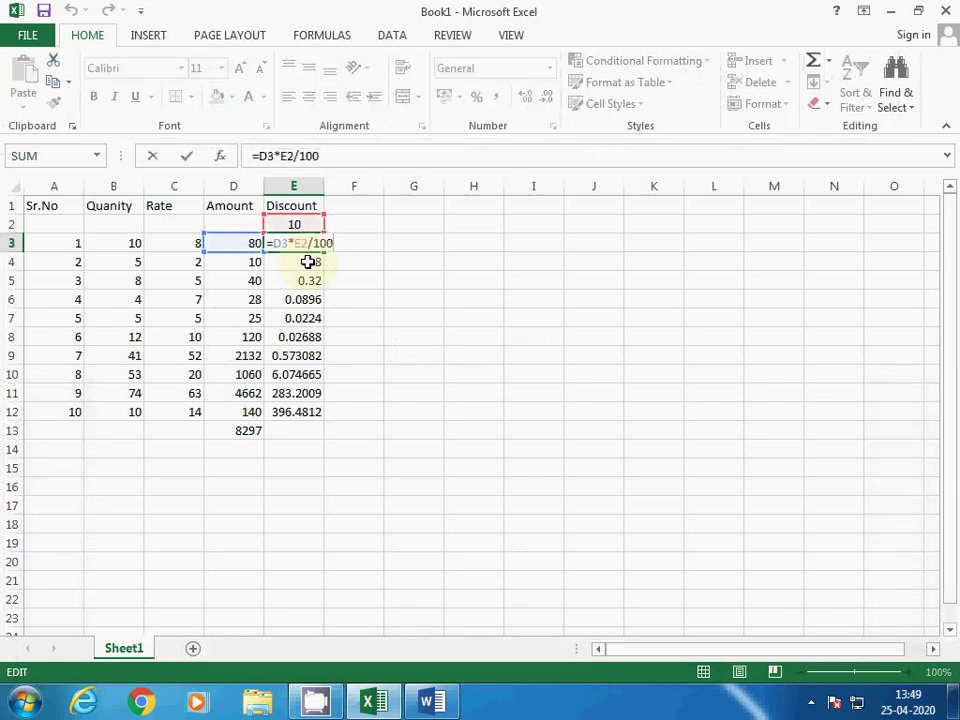
key(Left)
key(Left)
key(Left)
key(Left)
key(Left)
text($E)
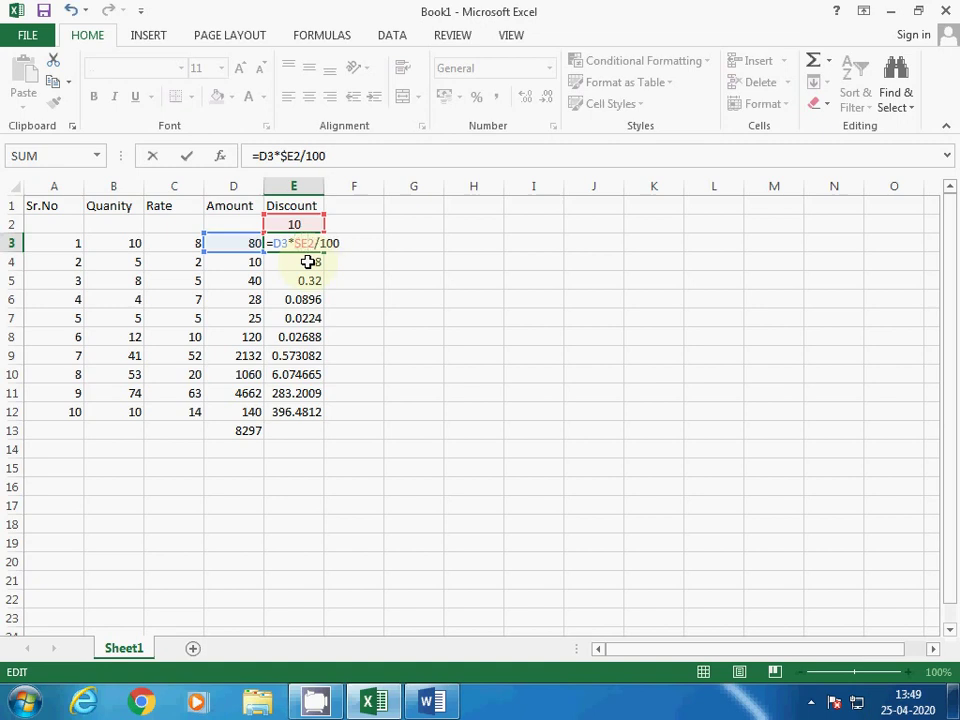
text($)
key(Return)
Step: Fill the absolute-reference discount formula from E3 down to E12 and reselect E3 to show its formula
key(Up)
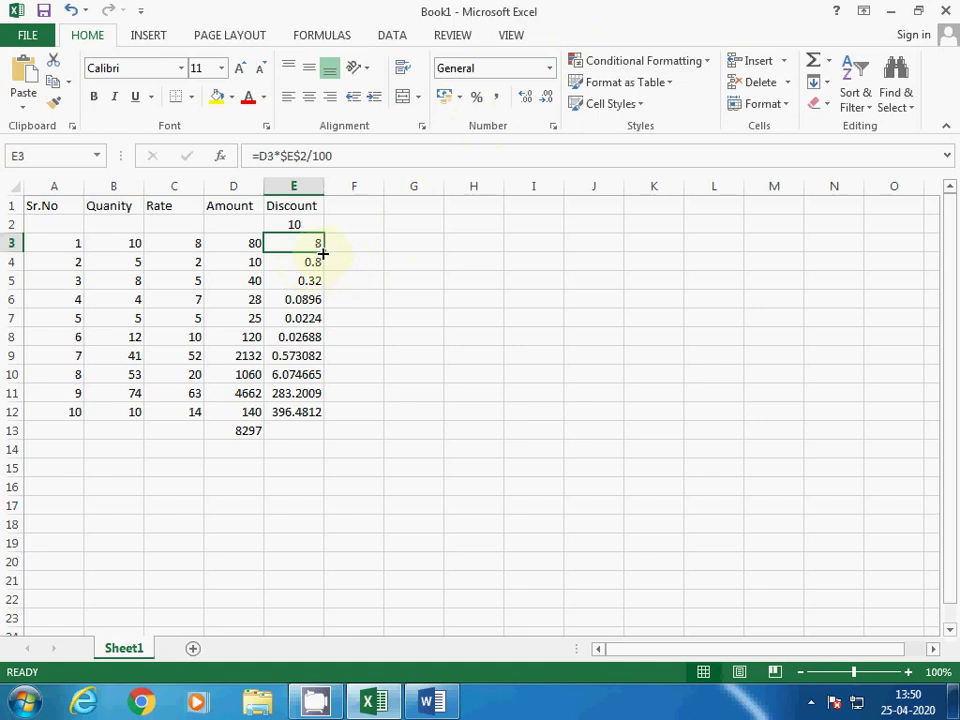
drag(324, 252, 294, 420)
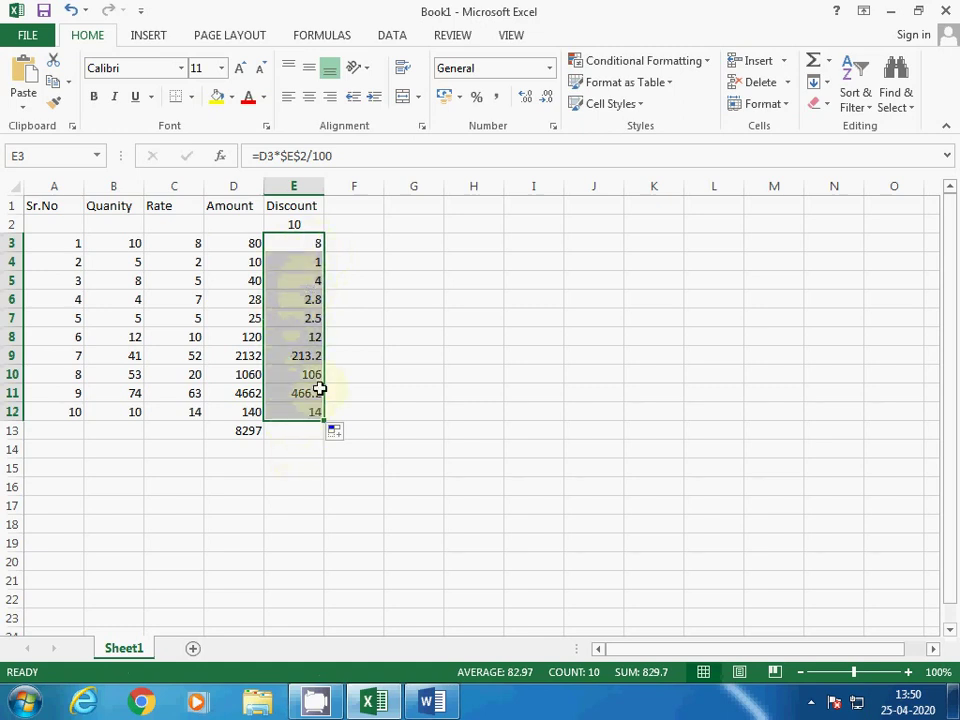
click(297, 249)
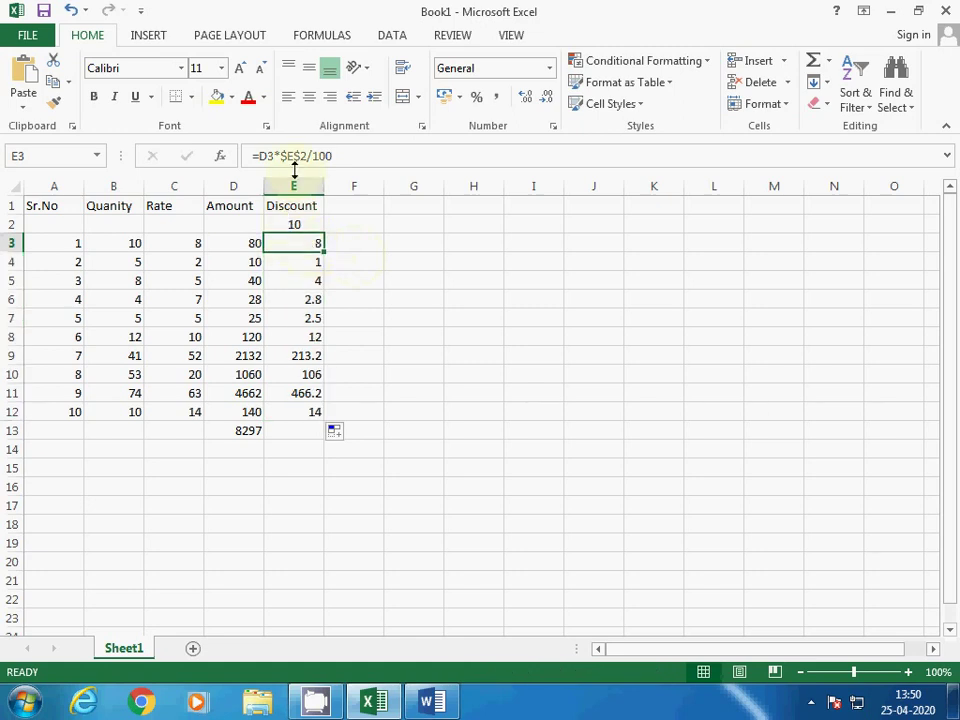
Step: Highlight the absolute reference $E$2 within the discount formula of cell E3
click(258, 156)
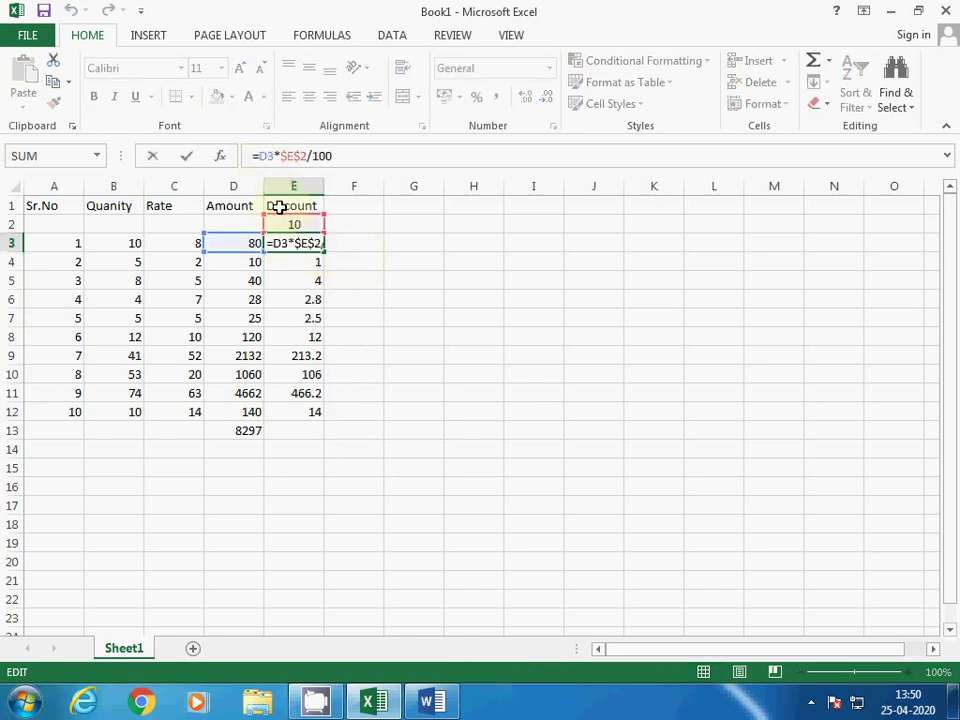
key(Right)
key(Right)
key(shift+Right)
key(shift+Right)
key(shift+Right)
key(shift+Right)
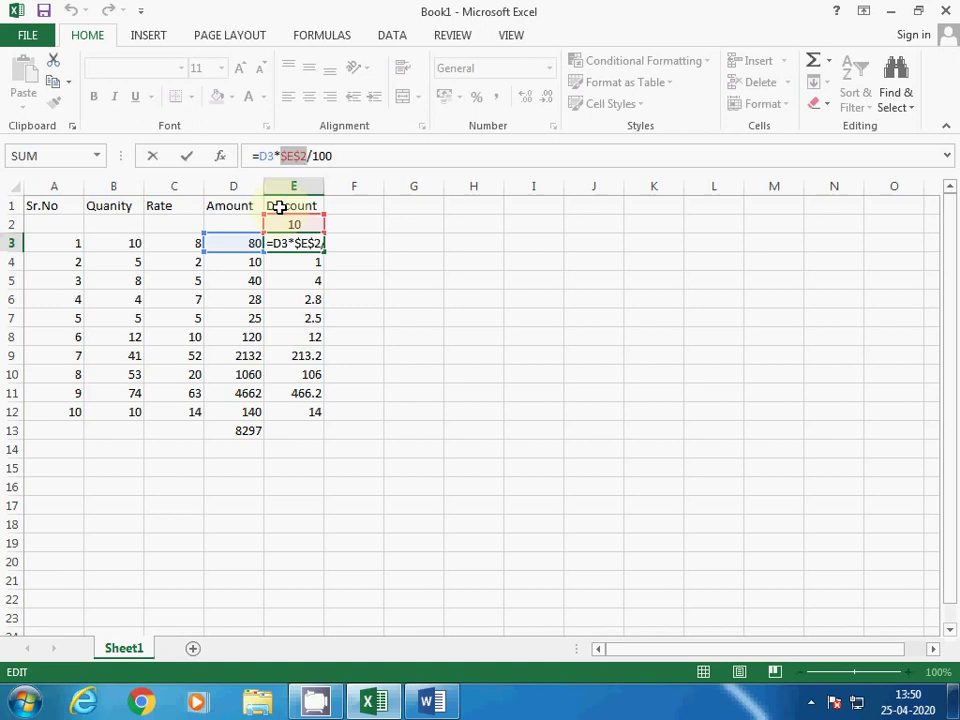
Step: Switch to the Word document and append a colon to the "2. Relative Cell referencing" line
key(alt+Tab)
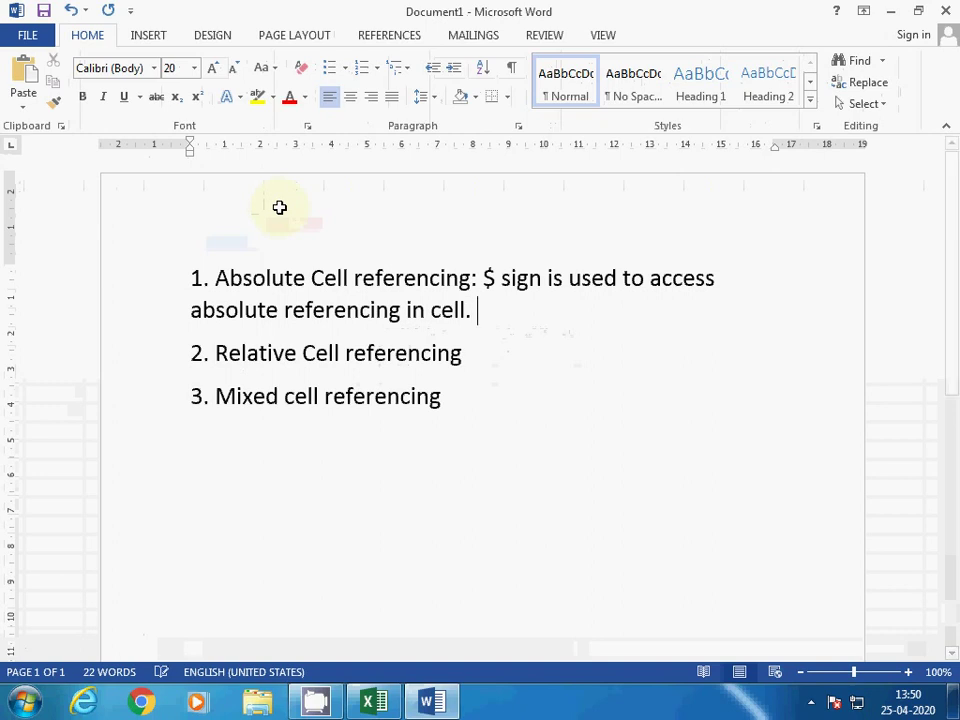
key(Down)
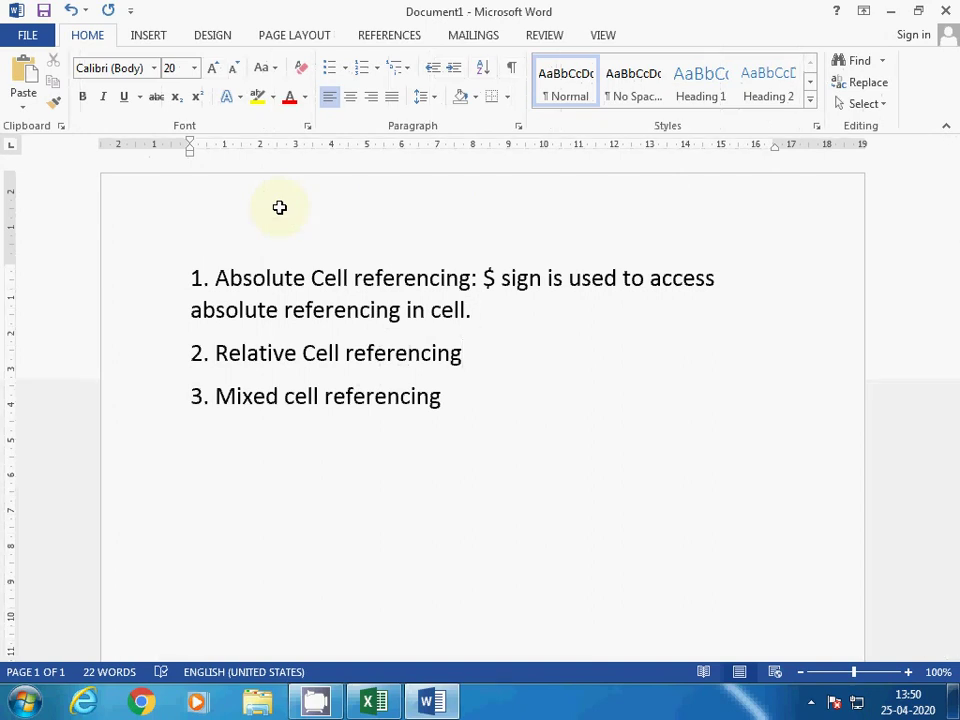
text(:)
Step: Switch back to the Excel workbook and highlight the Amount values in D3:D12
key(alt+Tab)
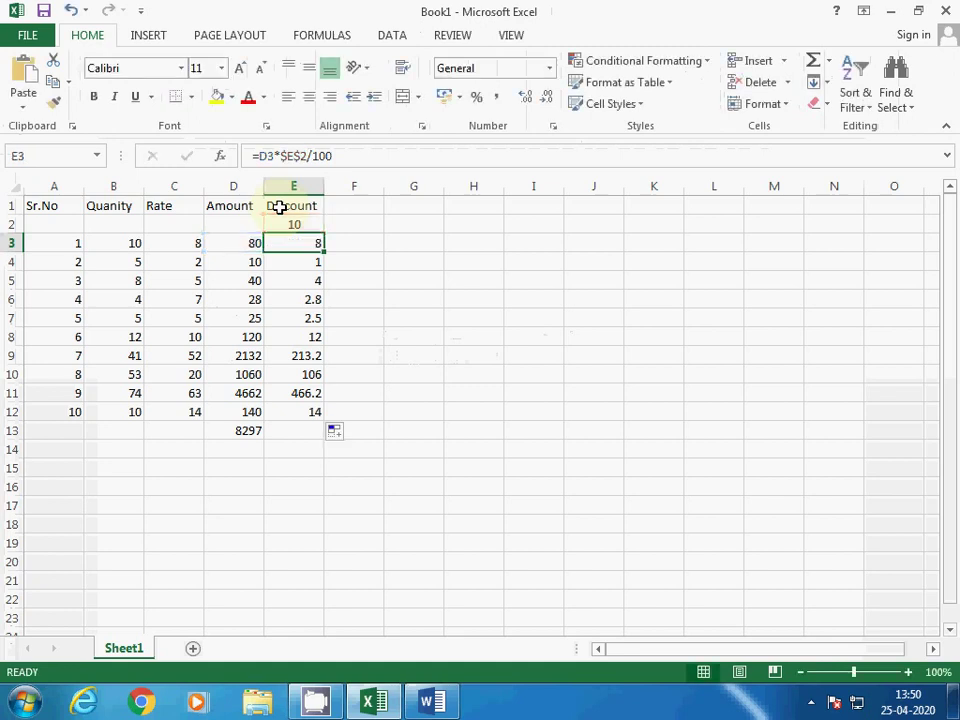
key(Left)
key(shift+Down)
key(shift+Down)
key(shift+Down)
key(shift+Down)
key(shift+Down)
key(shift+Down)
key(shift+Down)
key(shift+Down)
key(shift+Down)
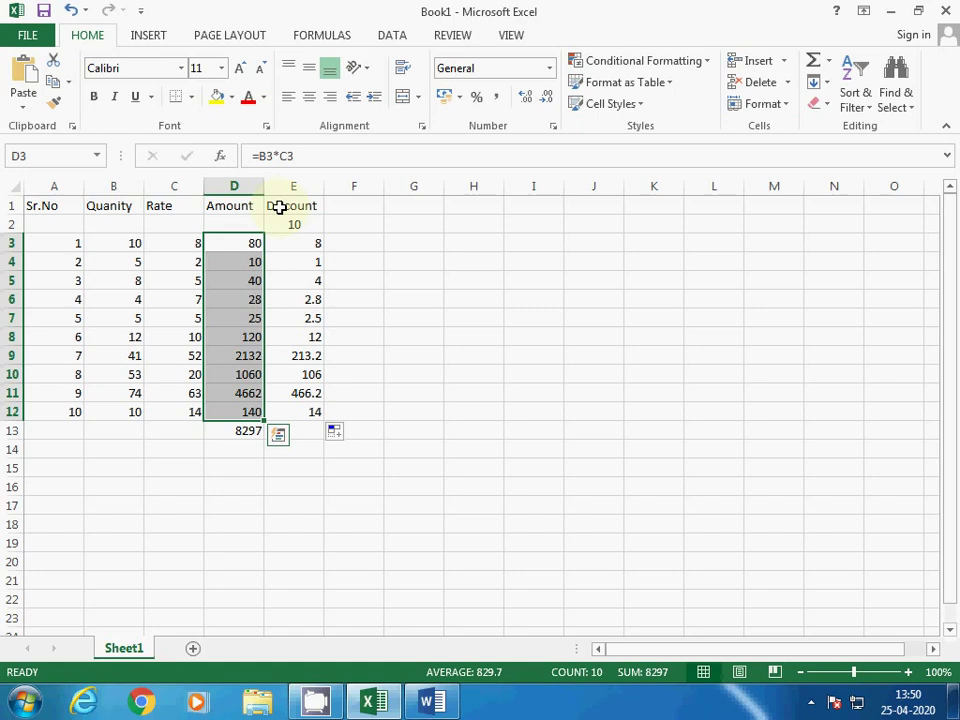
Step: Examine the relative references in the Amount formulas cell by cell down to D9
key(Down)
key(Up)
key(Down)
key(Down)
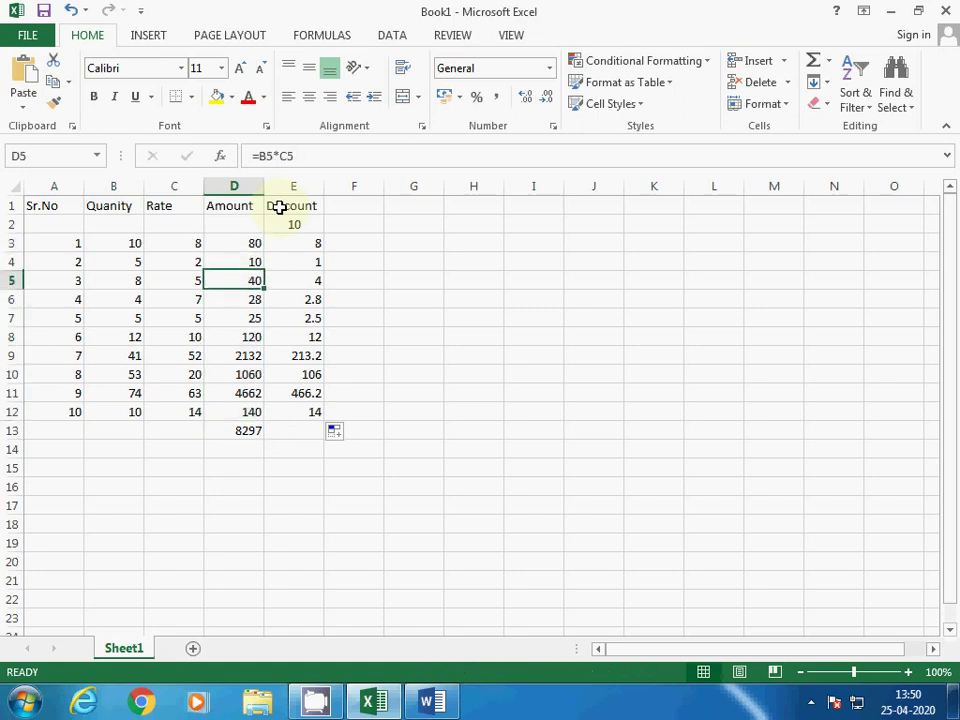
key(Up)
key(Down)
key(Down)
key(Up)
key(Down)
key(Down)
key(Down)
key(Down)
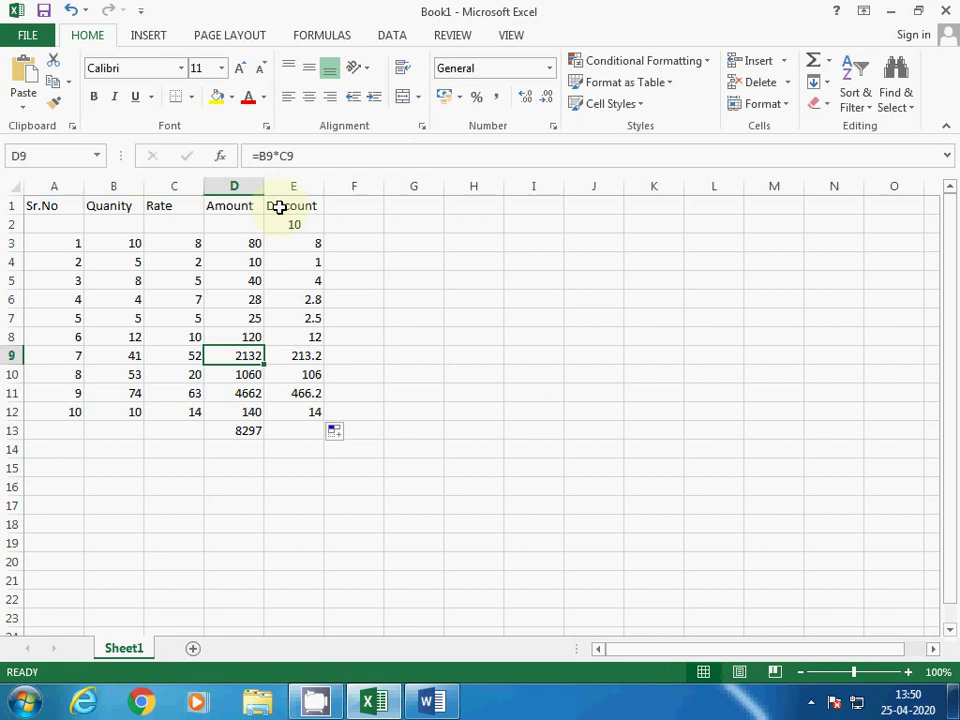
Step: Switch to the Word document and complete the second numbered line with "By default referencing is known as relative referencing."
key(alt+Tab)
text(By)
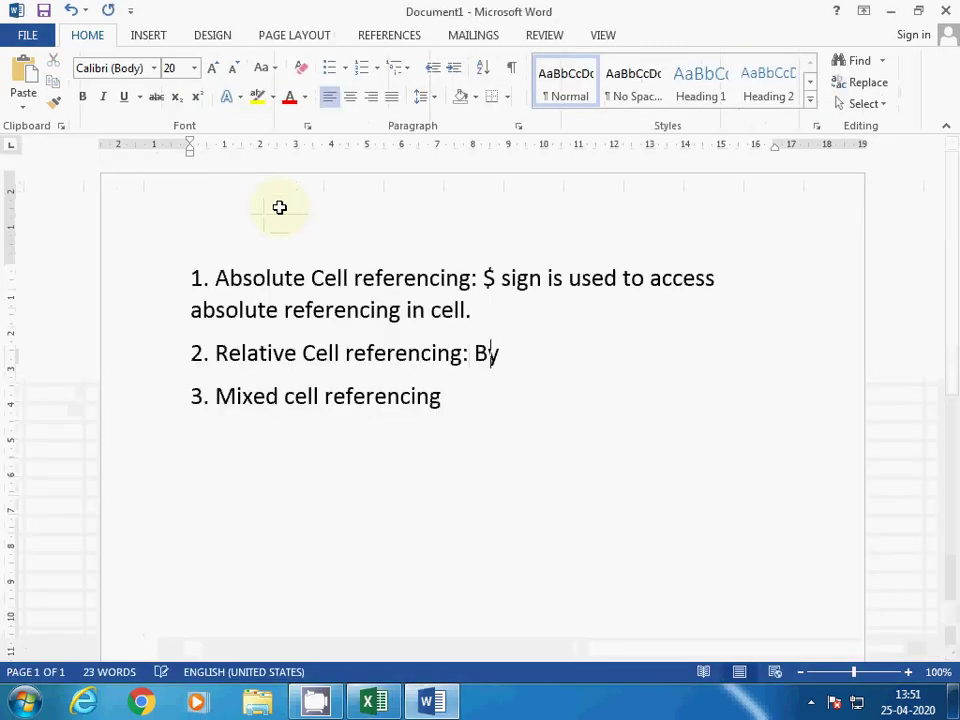
text( default )
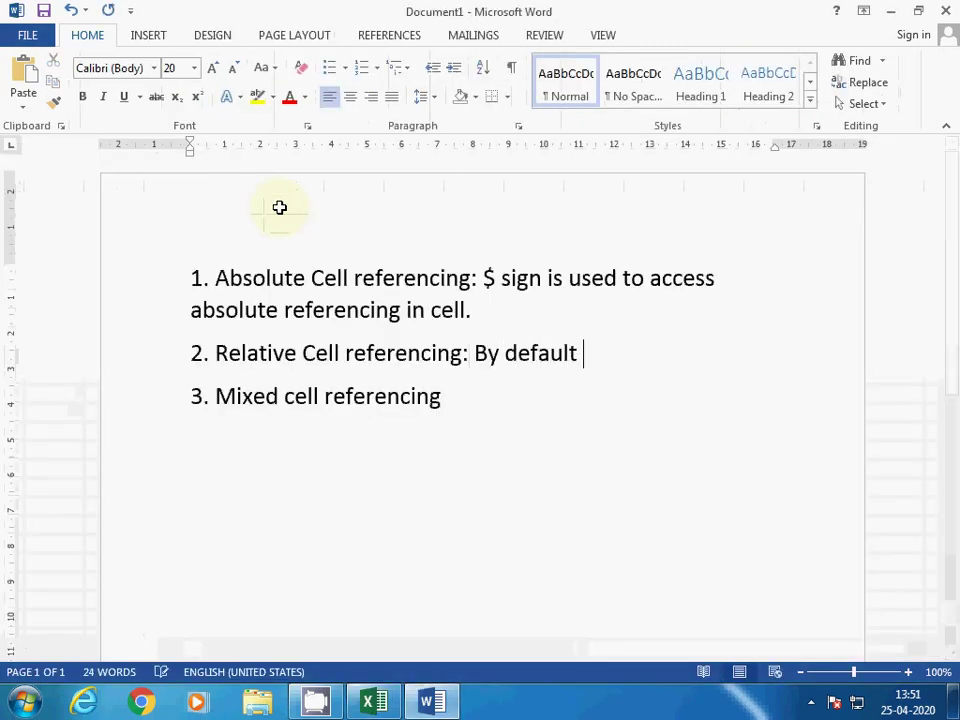
text(referen)
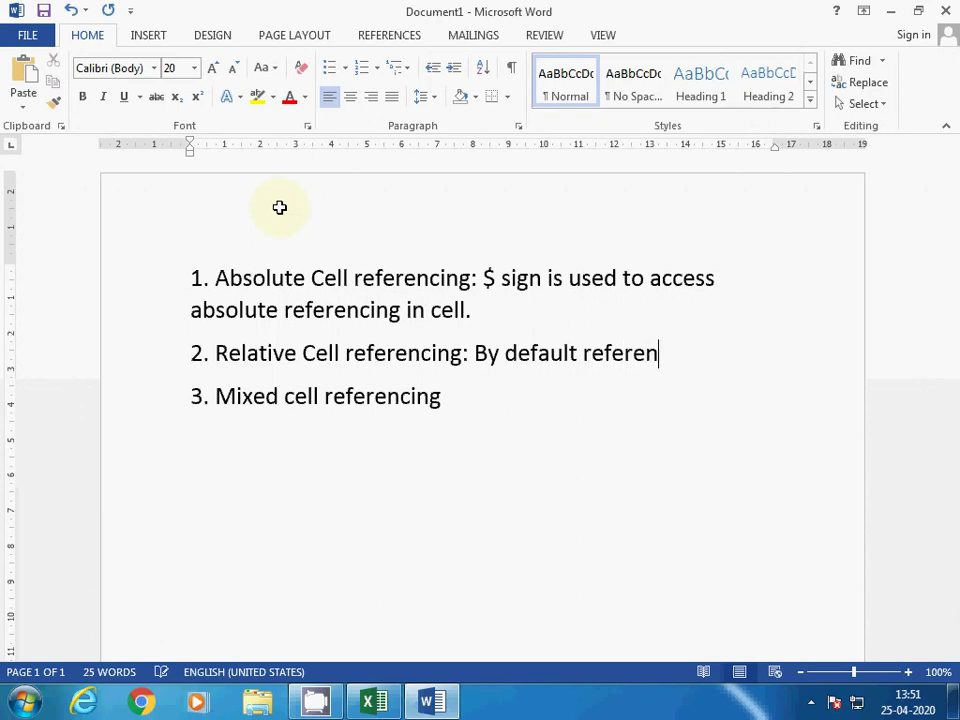
text(cing is )
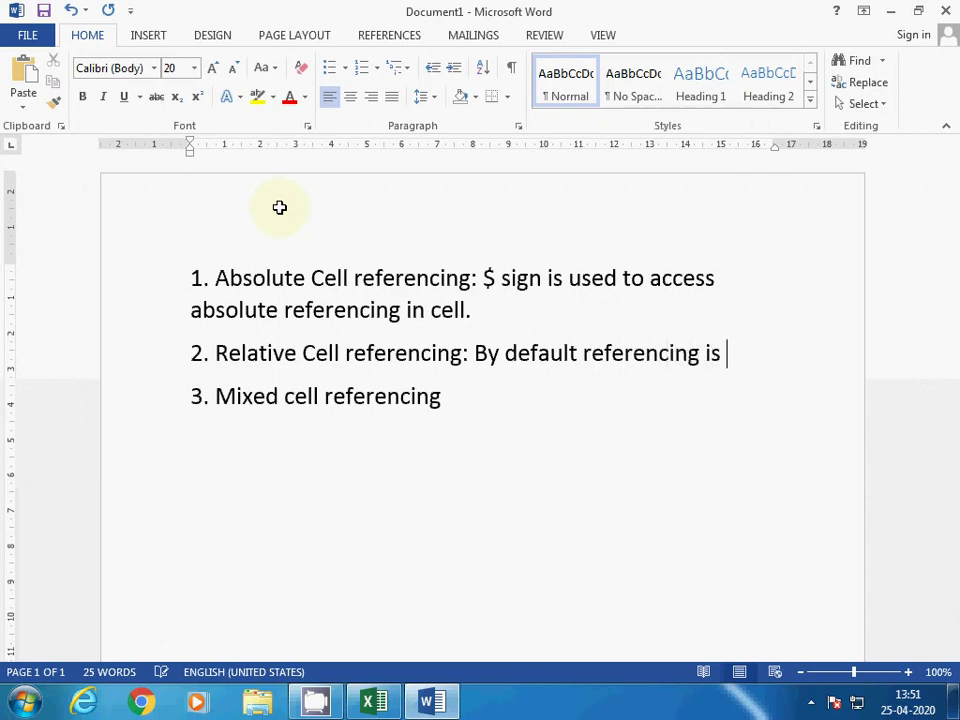
text(known )
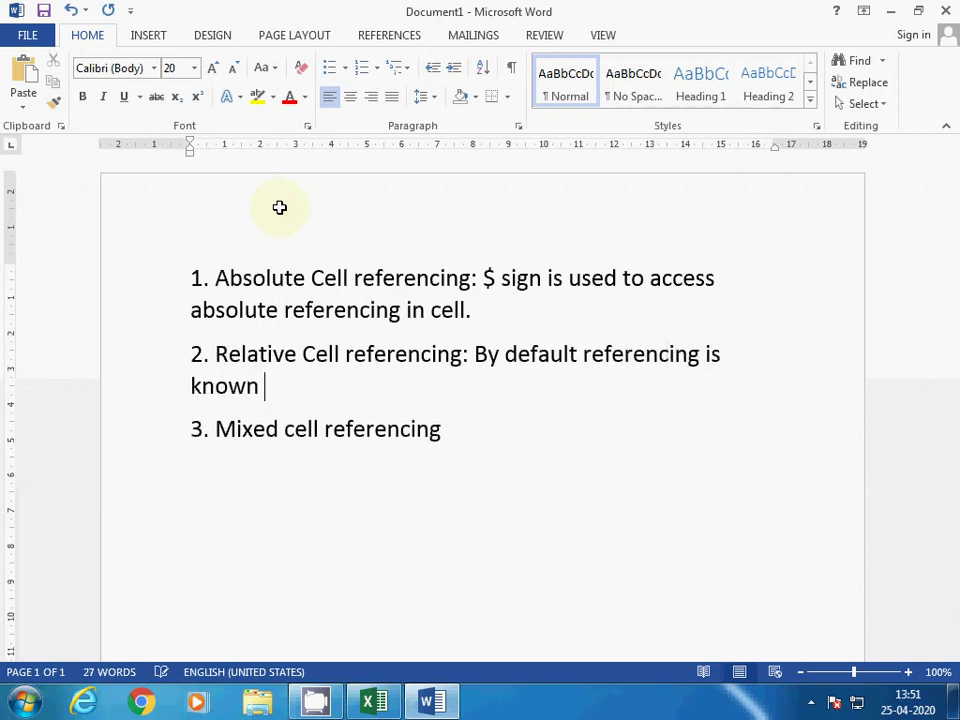
text(as relative )
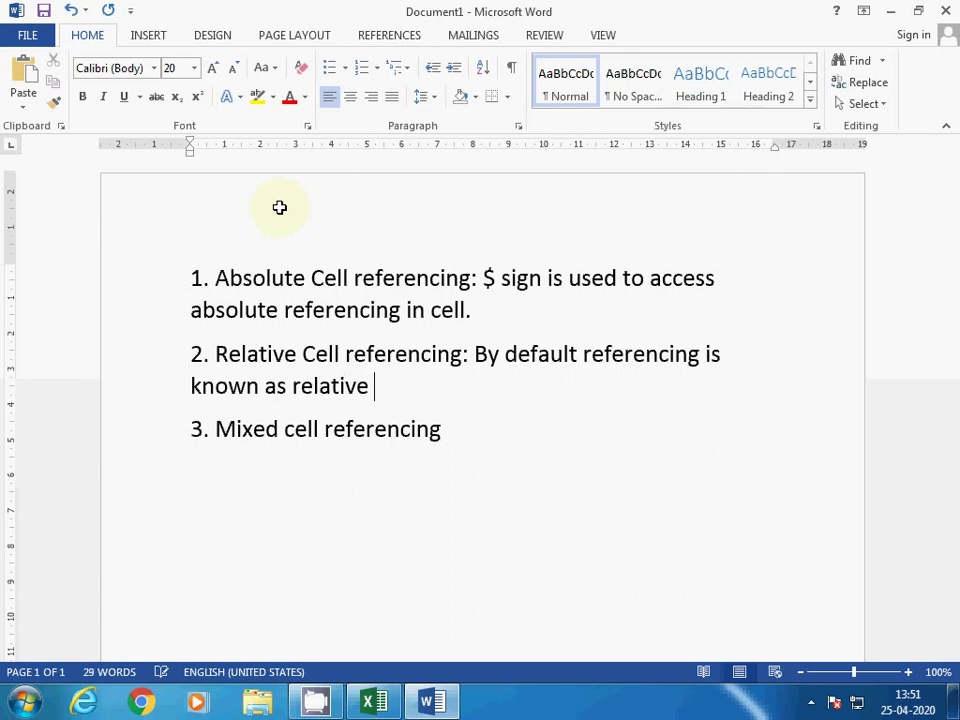
text(referen)
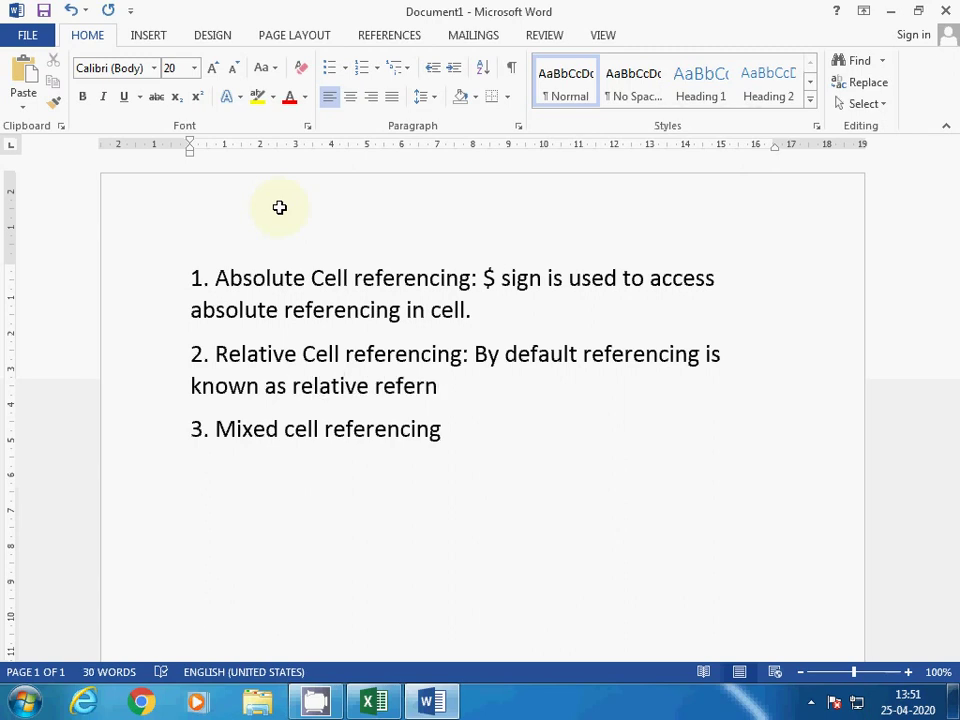
text(cing.)
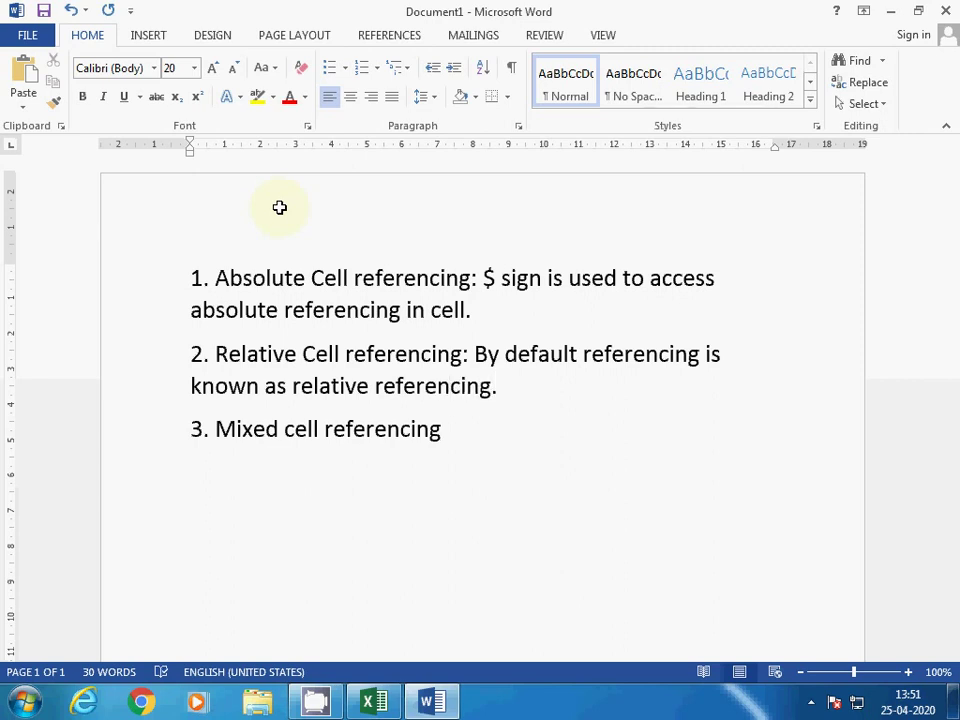
Step: Switch back to the Excel workbook, change the D9 formula to the mixed reference =$B9*C9, and reselect D9
key(alt+Tab)
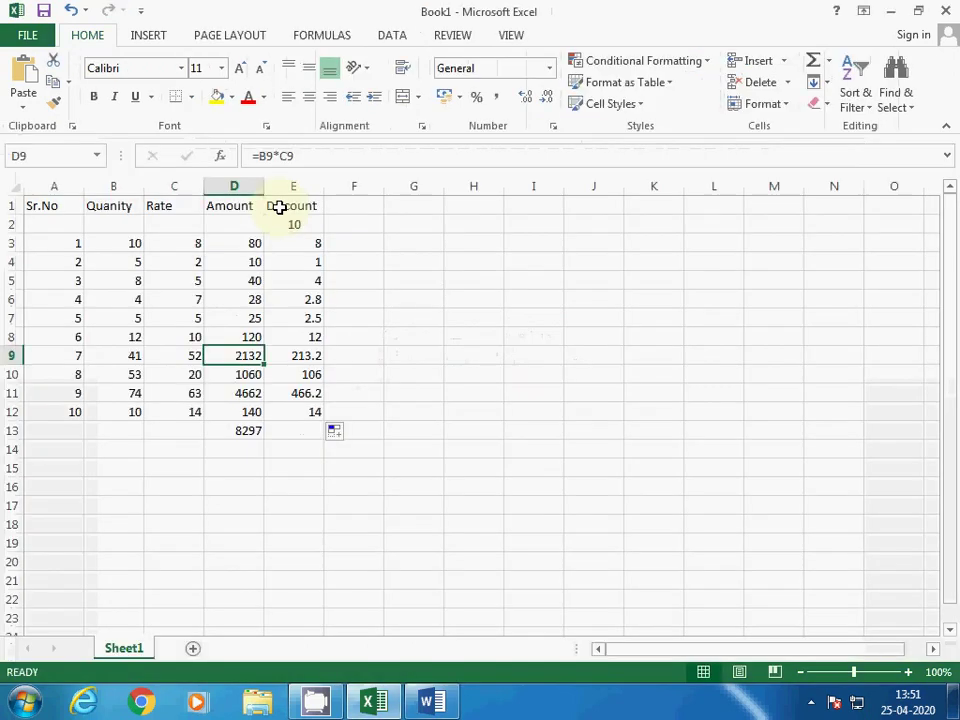
click(259, 156)
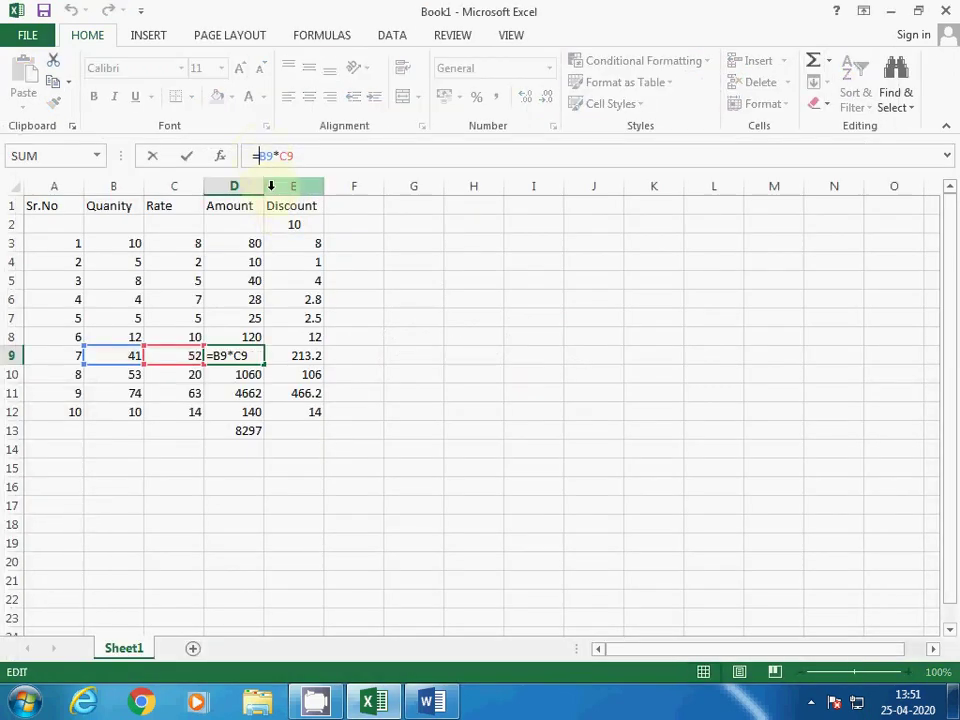
text($)
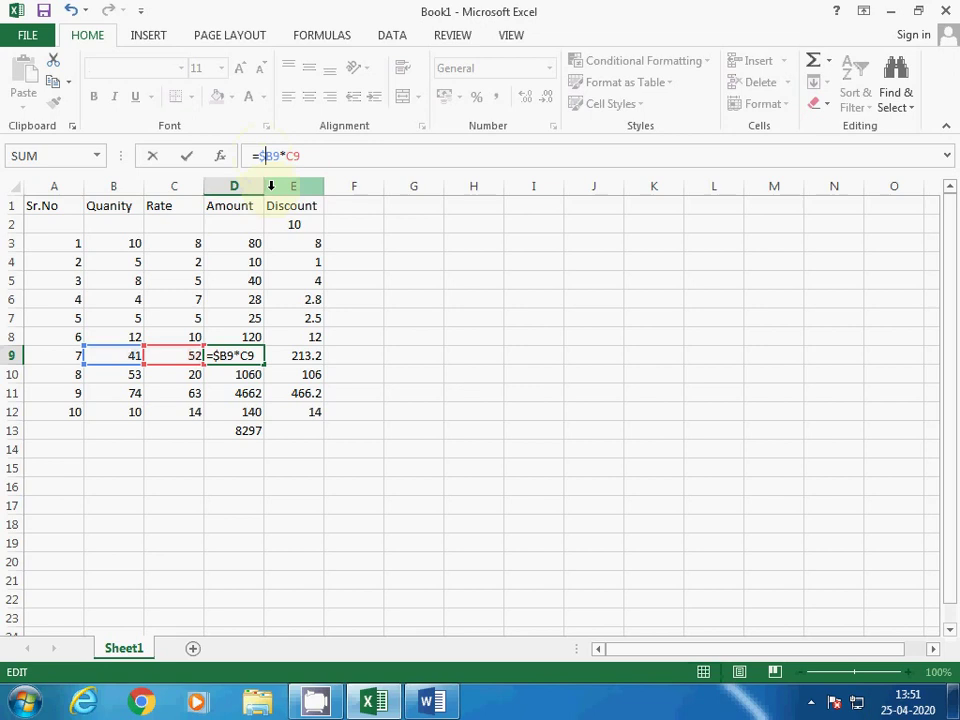
key(Return)
key(Up)
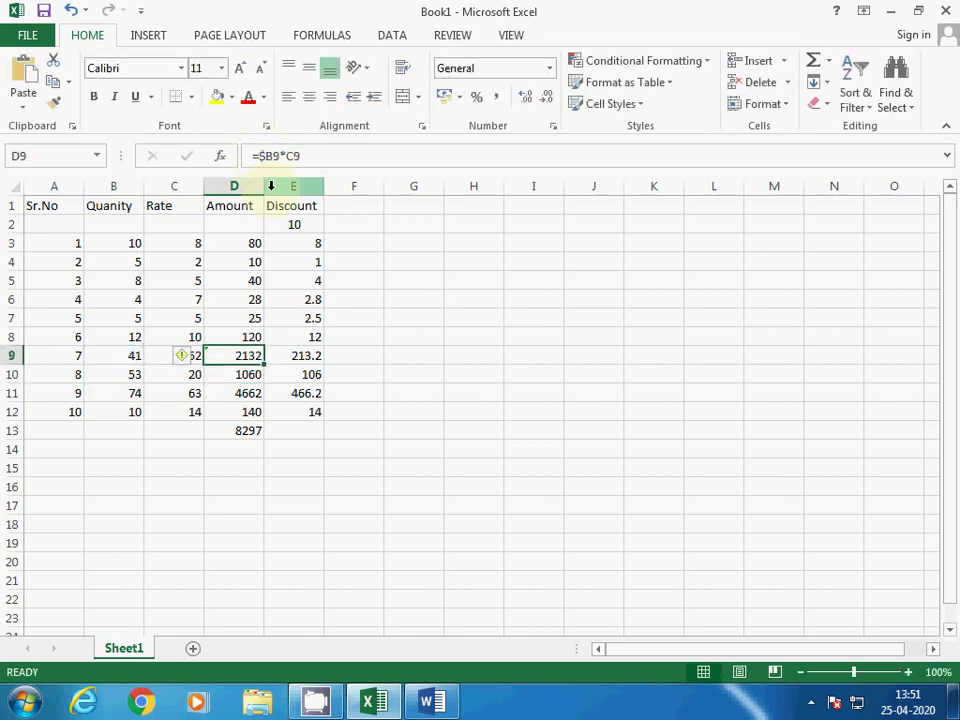
Step: Switch to the Word document and append ": Using of absolute and relative referencing together in cell." to the third numbered line
key(alt+Tab)
key(Down)
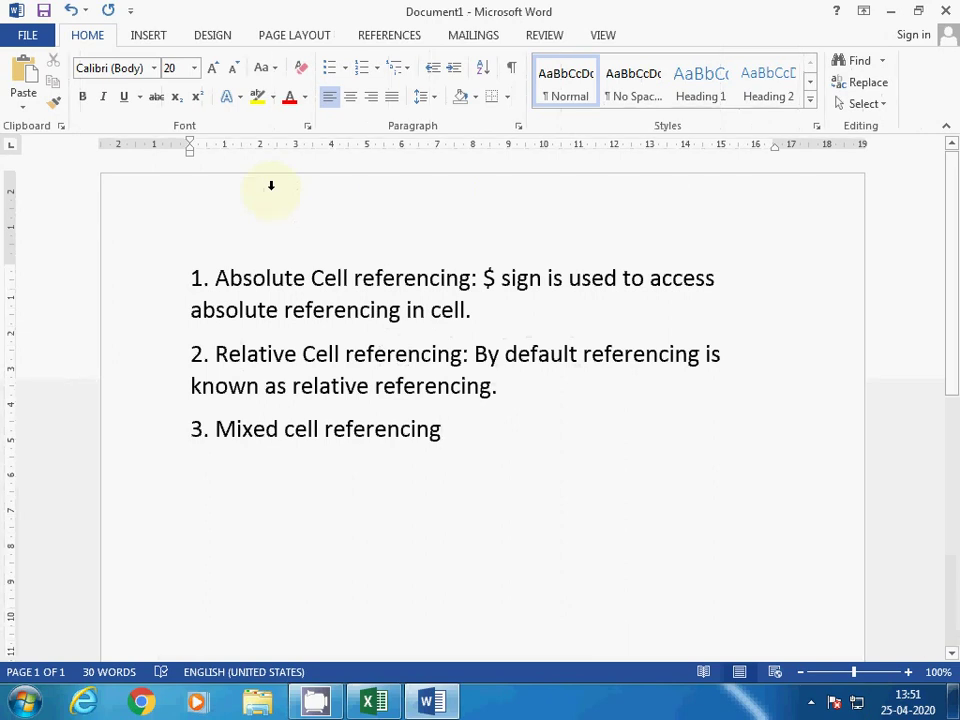
text(: Us)
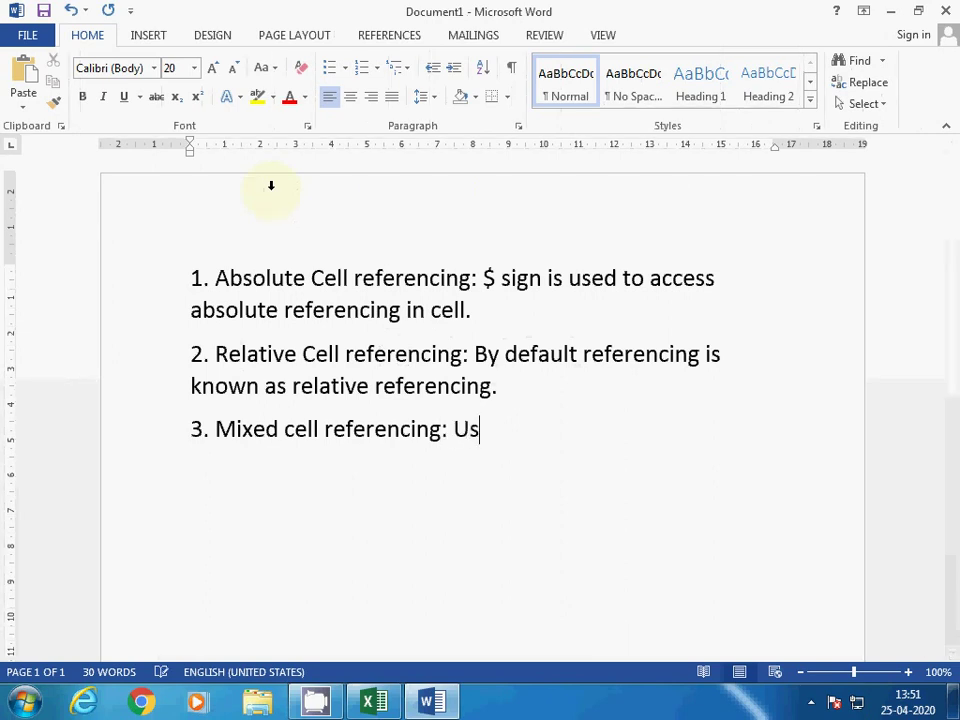
text(ing of abso)
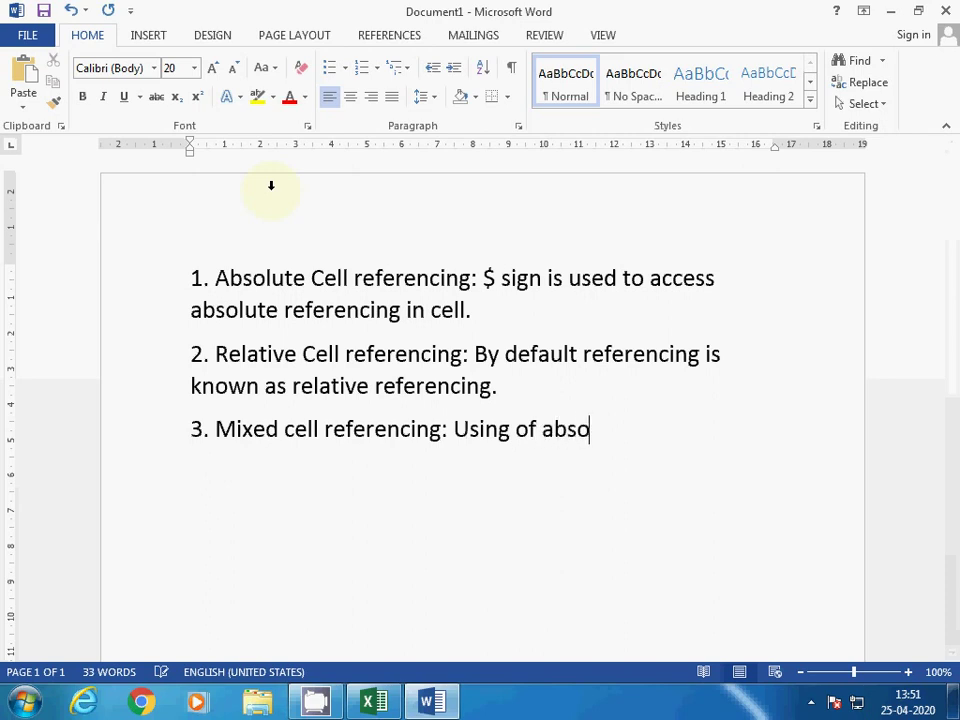
text(lute and rela)
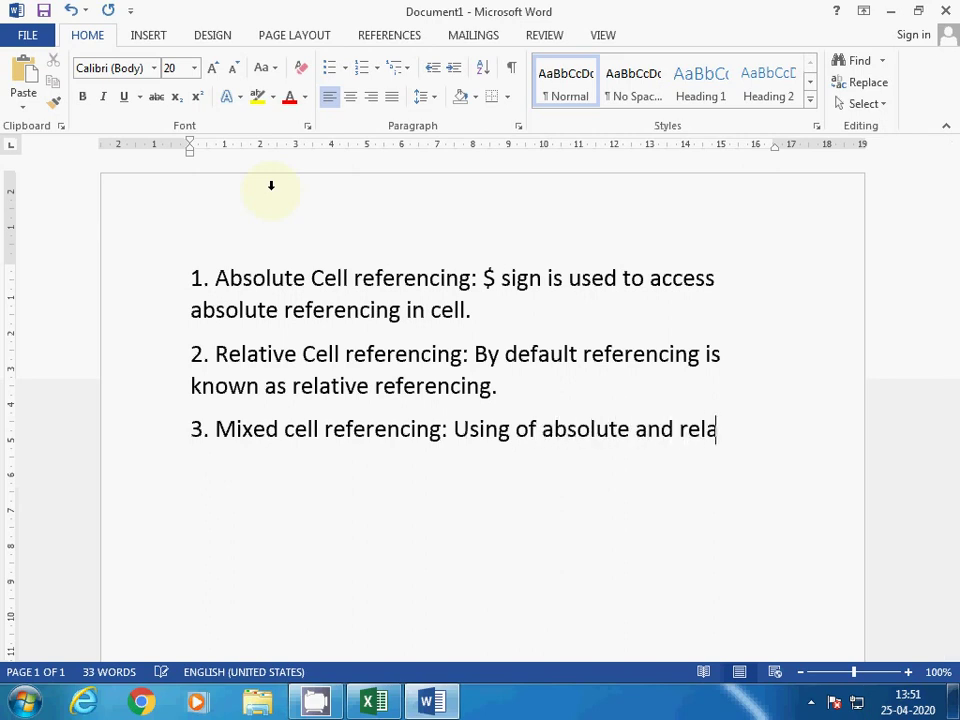
text(tive ref)
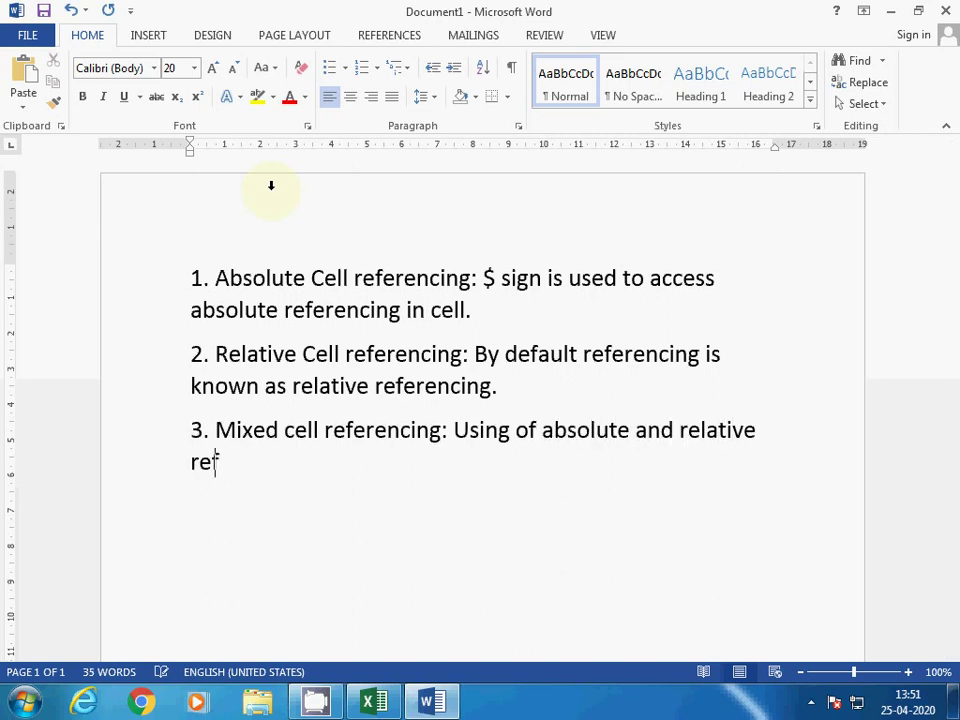
text(erencing )
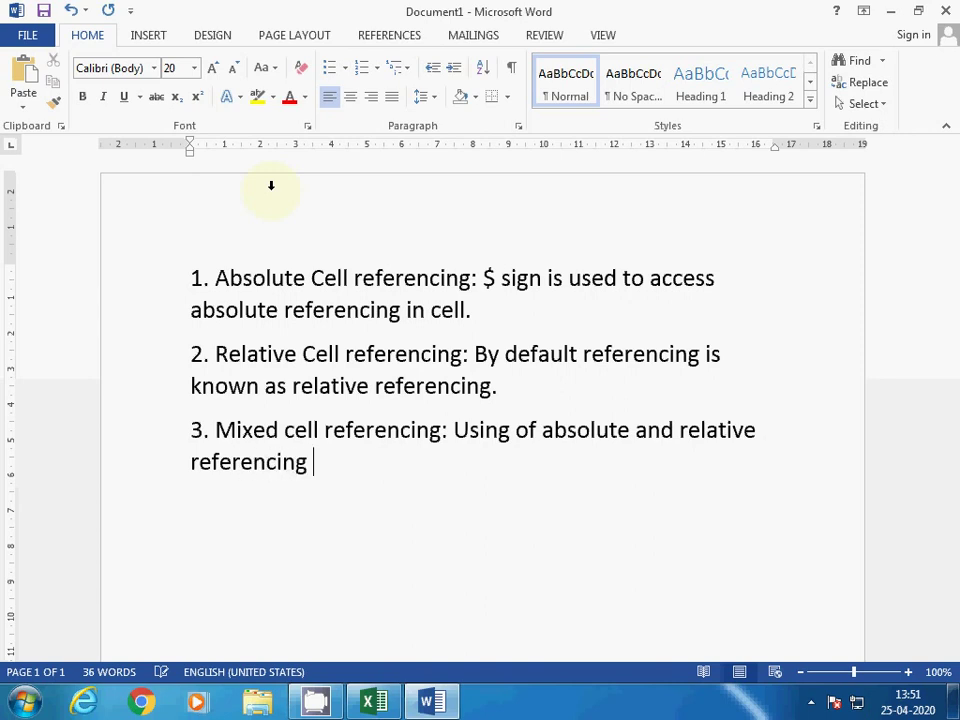
text(together in c)
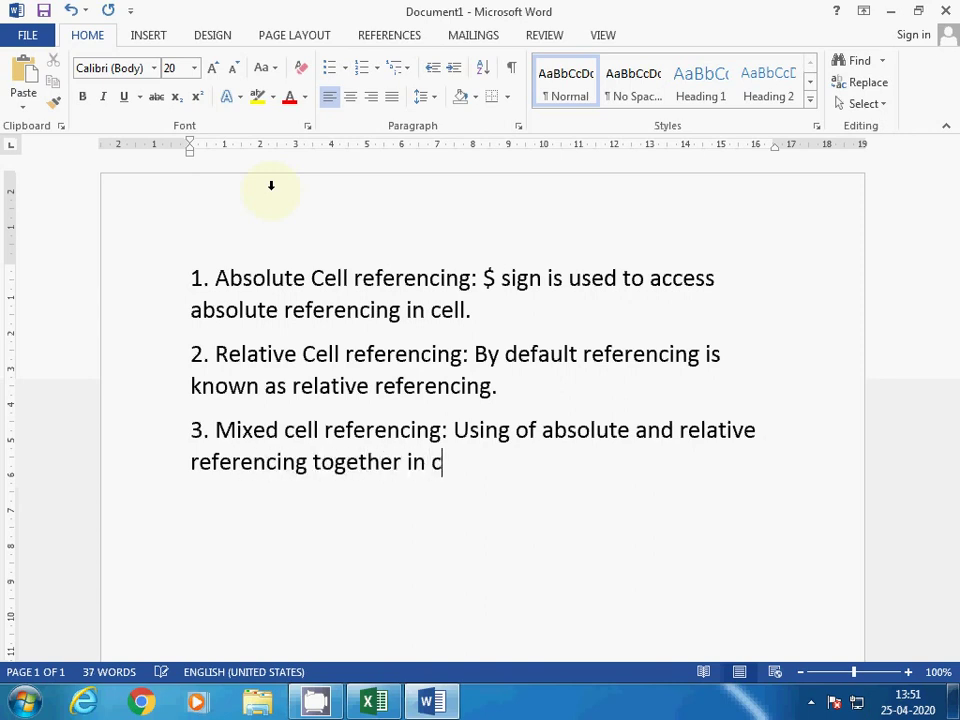
text(ell.)
key(Return)
Step: Highlight the absolute and relative referencing definitions in the first two numbered lines for review
key(Left)
key(Up)
key(Up)
key(Up)
key(Up)
key(Up)
key(shift+Down)
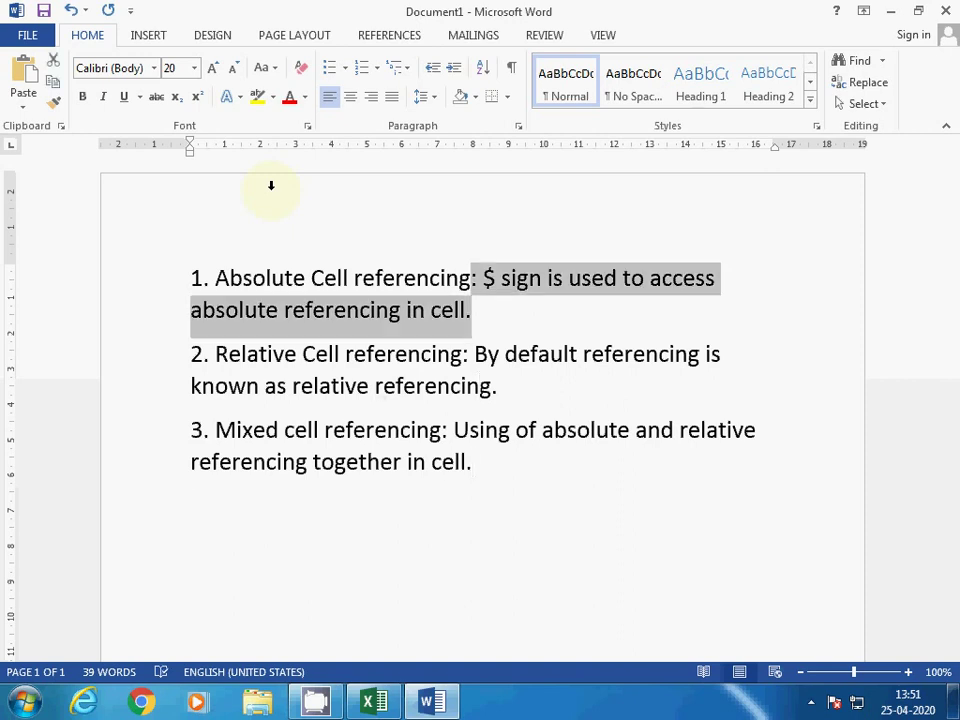
key(shift+Down)
key(shift+Down)
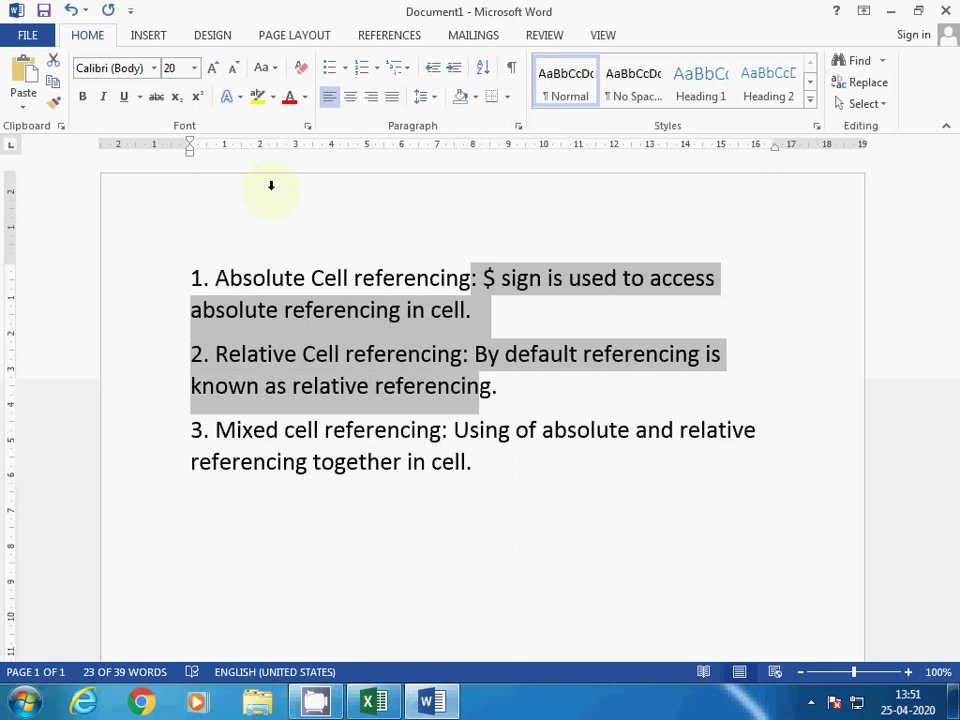
Step: Highlight all three numbered notes from the end of the document back to the start, then clear the selection
key(ctrl+End)
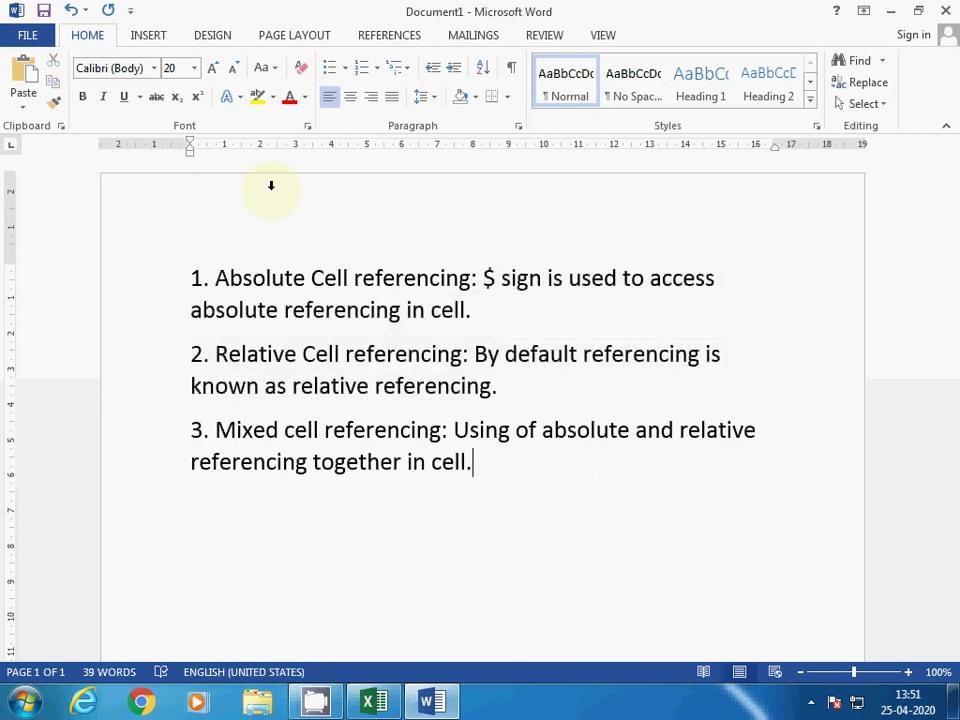
key(ctrl+shift+Left)
key(ctrl+shift+Left)
key(ctrl+shift+Left)
key(ctrl+shift+Left)
key(ctrl+shift+Left)
key(ctrl+shift+Left)
key(ctrl+shift+Left)
key(ctrl+shift+Left)
key(ctrl+shift+Left)
key(ctrl+shift+Left)
key(ctrl+shift+Left)
key(ctrl+shift+Left)
key(ctrl+shift+Left)
key(ctrl+shift+Left)
key(ctrl+shift+Left)
key(ctrl+shift+Left)
key(ctrl+shift+Left)
key(ctrl+shift+Left)
key(ctrl+shift+Left)
key(ctrl+shift+Left)
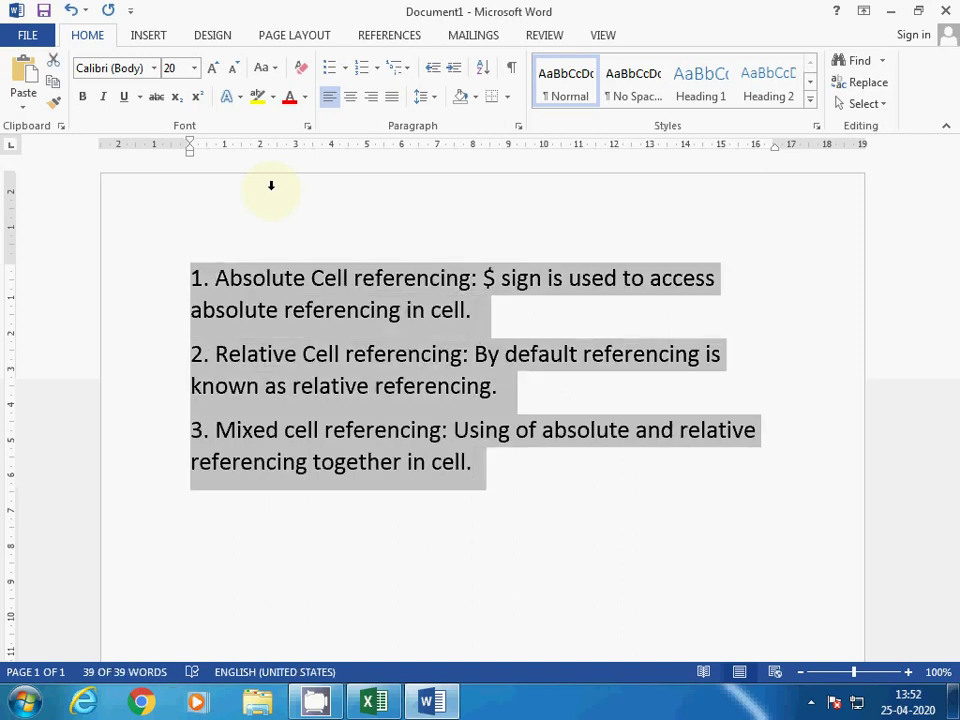
key(ctrl+End)
Step: Switch back to the Excel workbook and select the empty cell G14
key(alt+Tab)
key(alt+Tab)
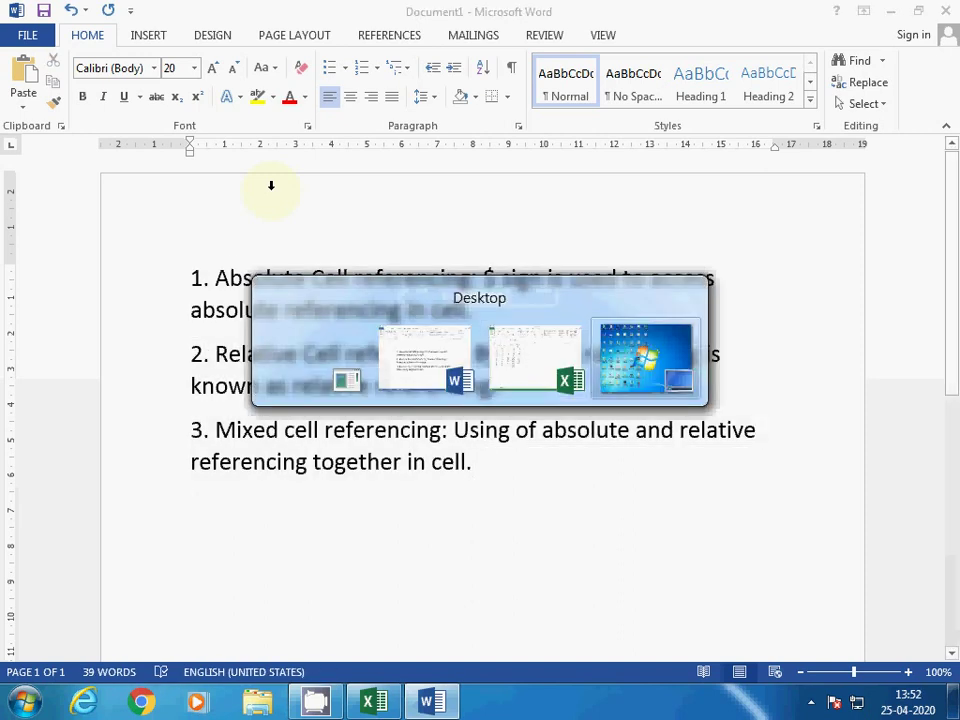
key(alt+Tab)
key(alt+Tab)
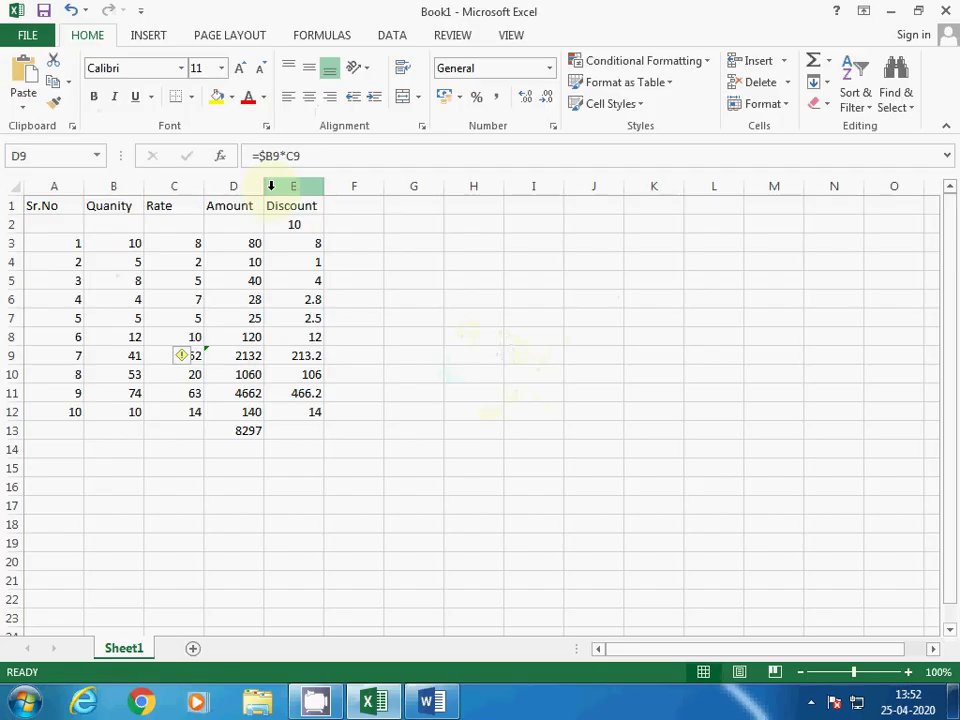
key(super)
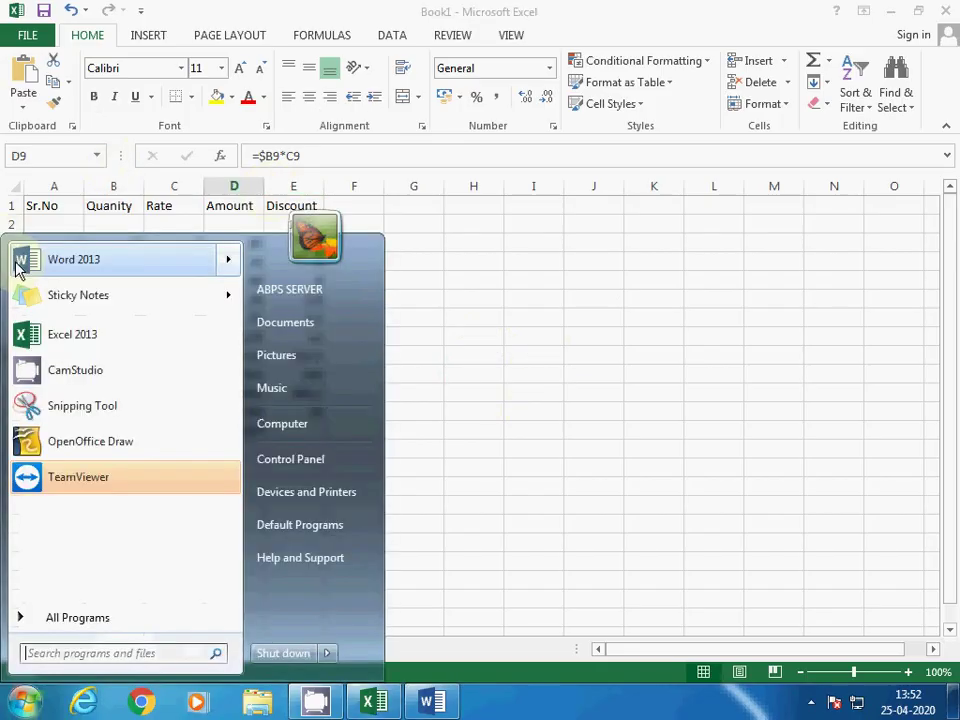
key(super)
click(438, 447)
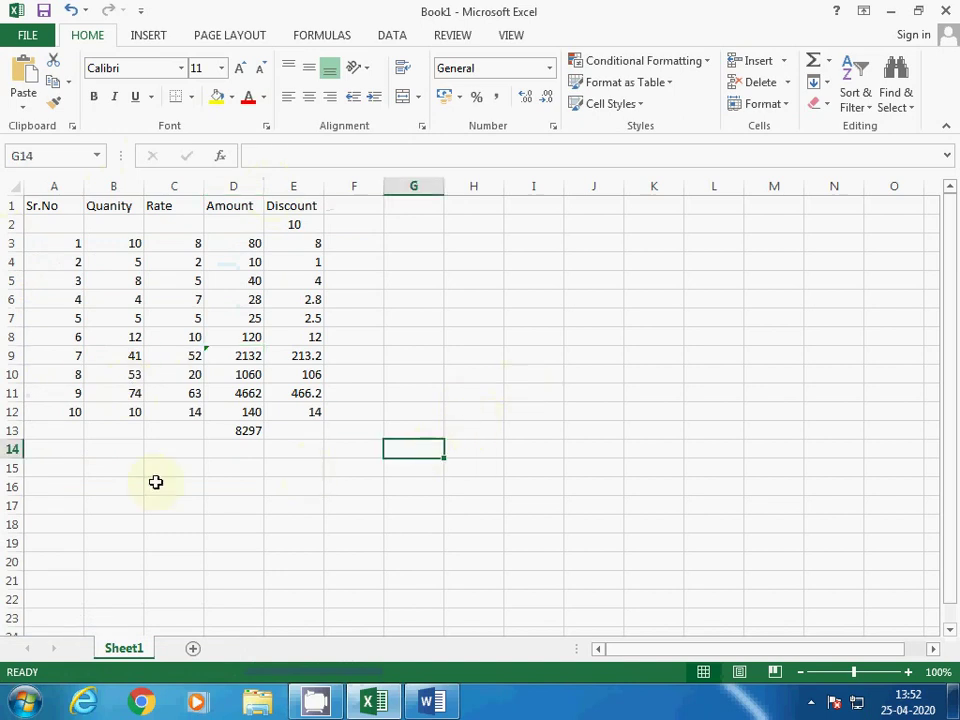
Step: Make the amount reference absolute in the first discount formula, so cell E3 reads =$D$3*$E$2/100
click(66, 469)
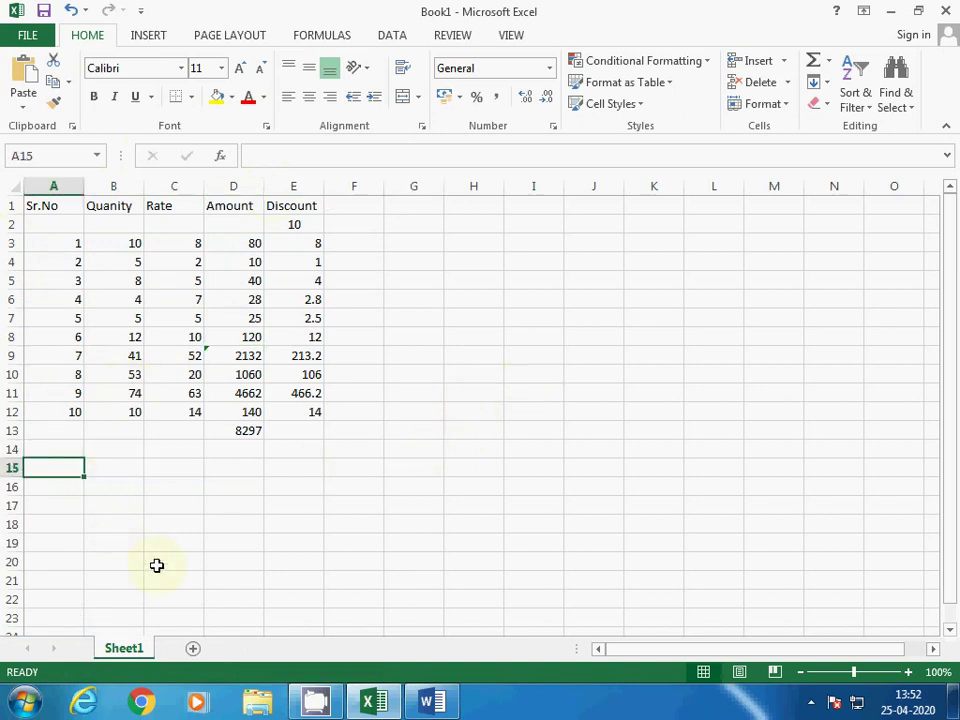
key(Up)
key(Up)
key(Up)
key(Up)
key(Up)
key(Up)
key(Up)
key(Up)
key(Up)
key(Up)
key(Up)
key(Up)
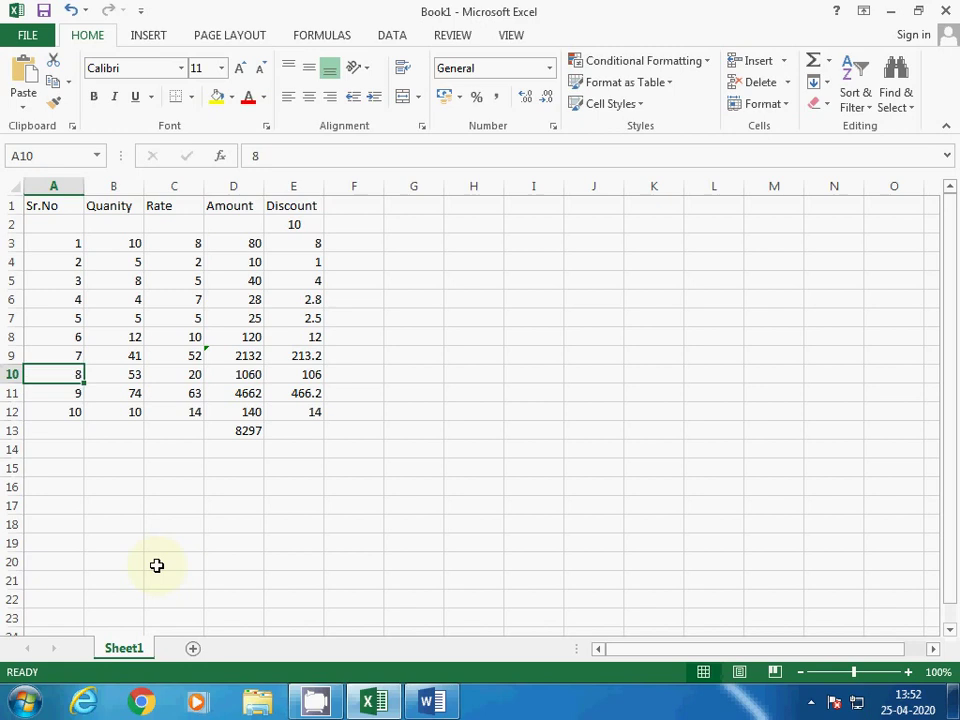
key(Right)
key(Right)
key(Right)
key(Right)
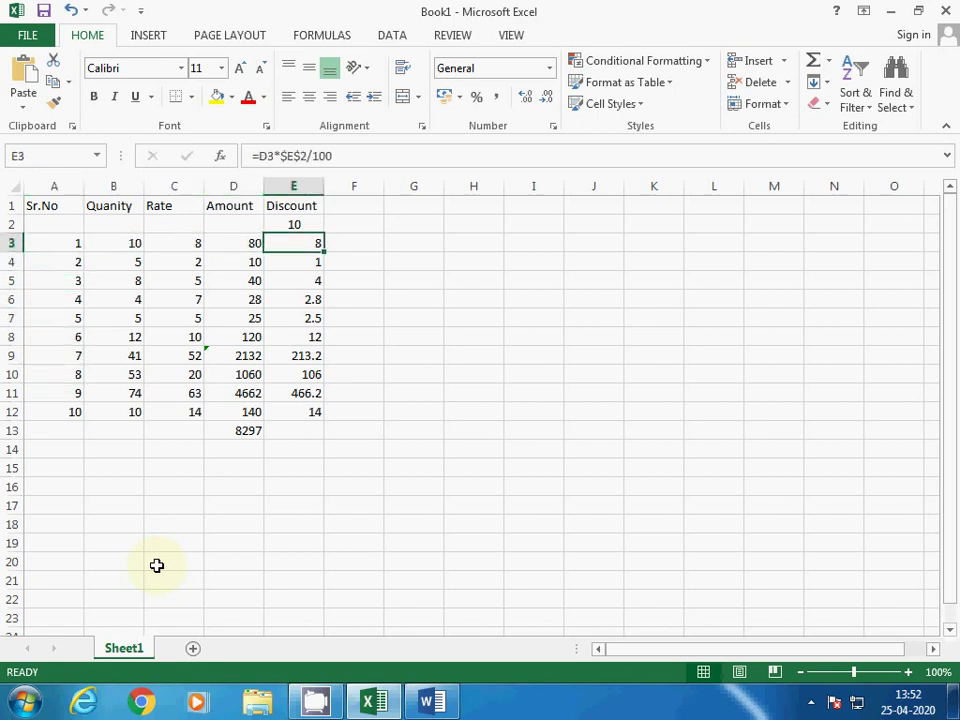
key(F2)
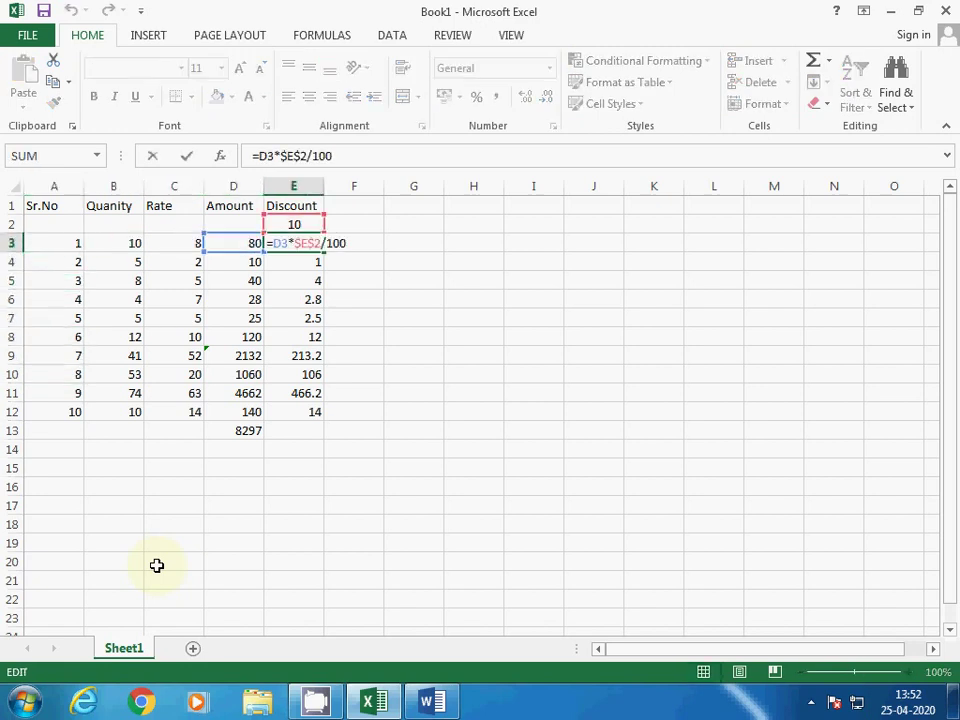
key(Left)
key(Left)
key(Left)
key(Left)
key(Left)
key(Left)
key(Left)
key(Left)
key(Left)
key(F4)
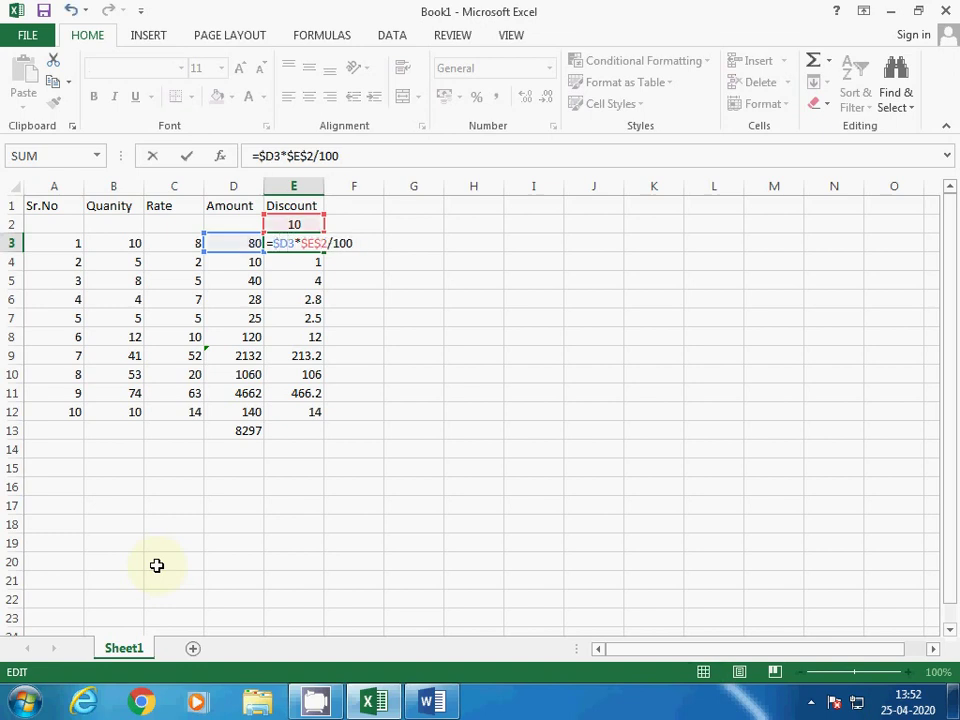
key(ctrl+Return)
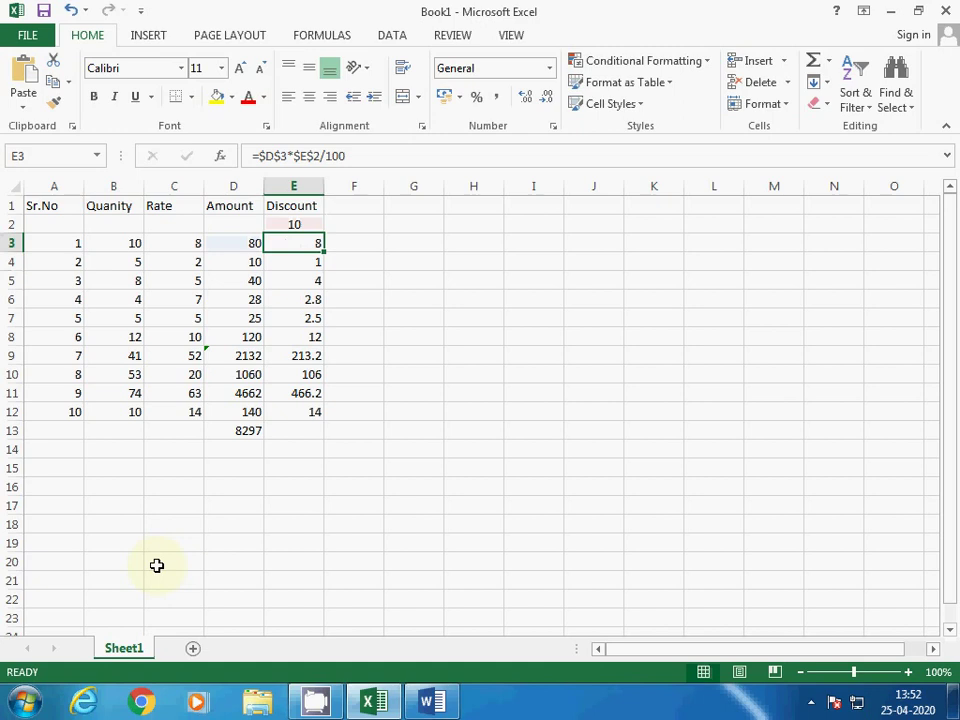
Step: Examine the discount formula in E4 and the relative references in the Amount column formulas from D3 to D10
key(Down)
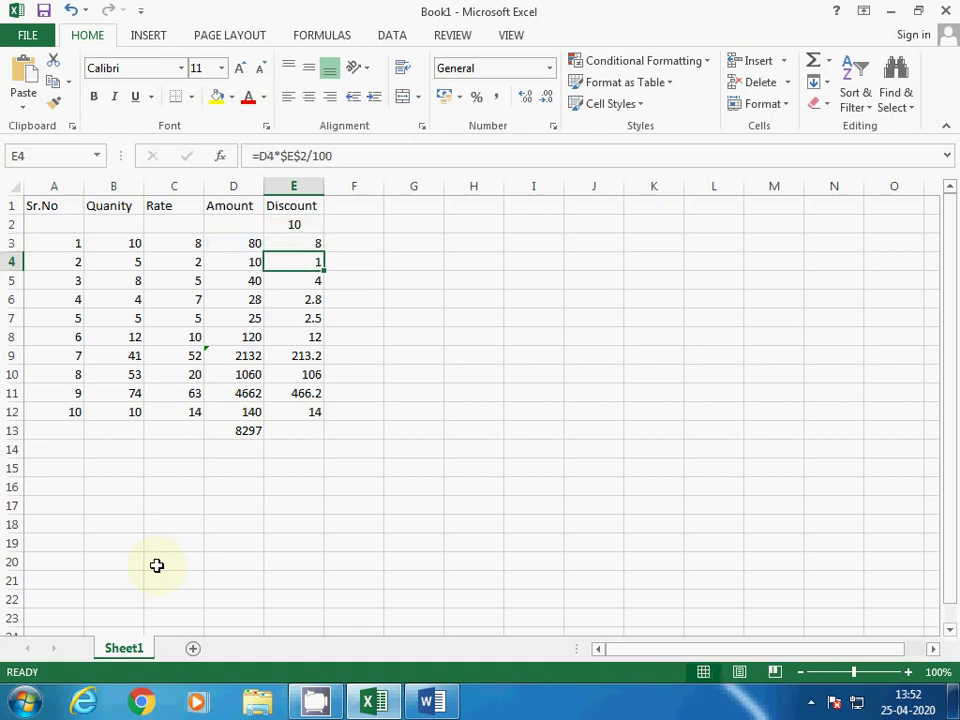
key(Left)
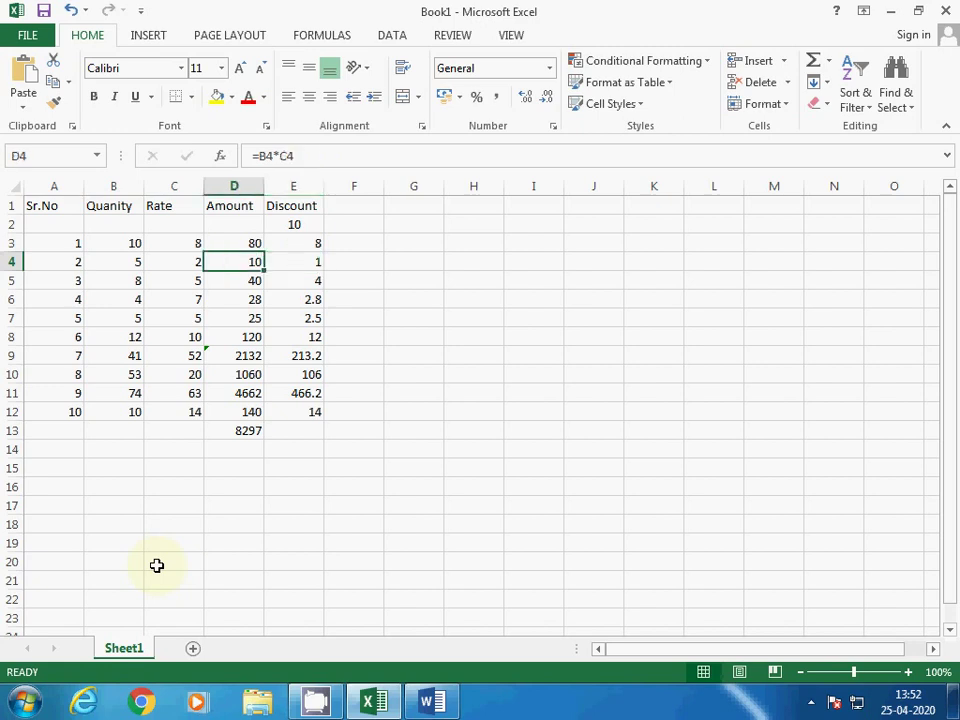
key(Up)
key(Down)
key(Down)
key(Down)
key(Down)
key(Down)
key(Down)
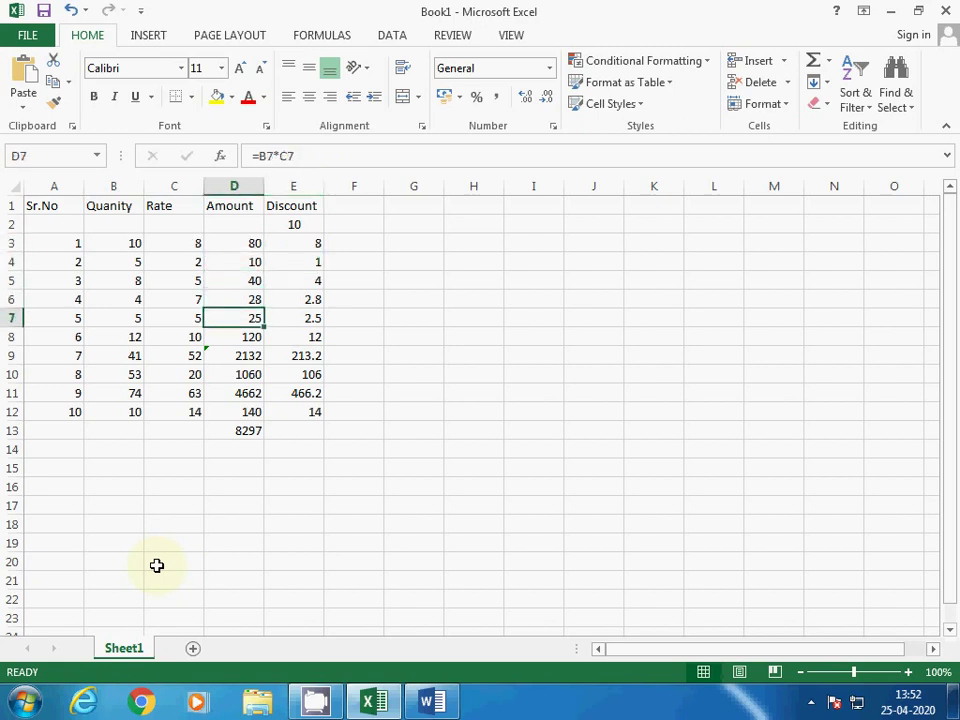
key(Down)
key(Down)
key(Down)
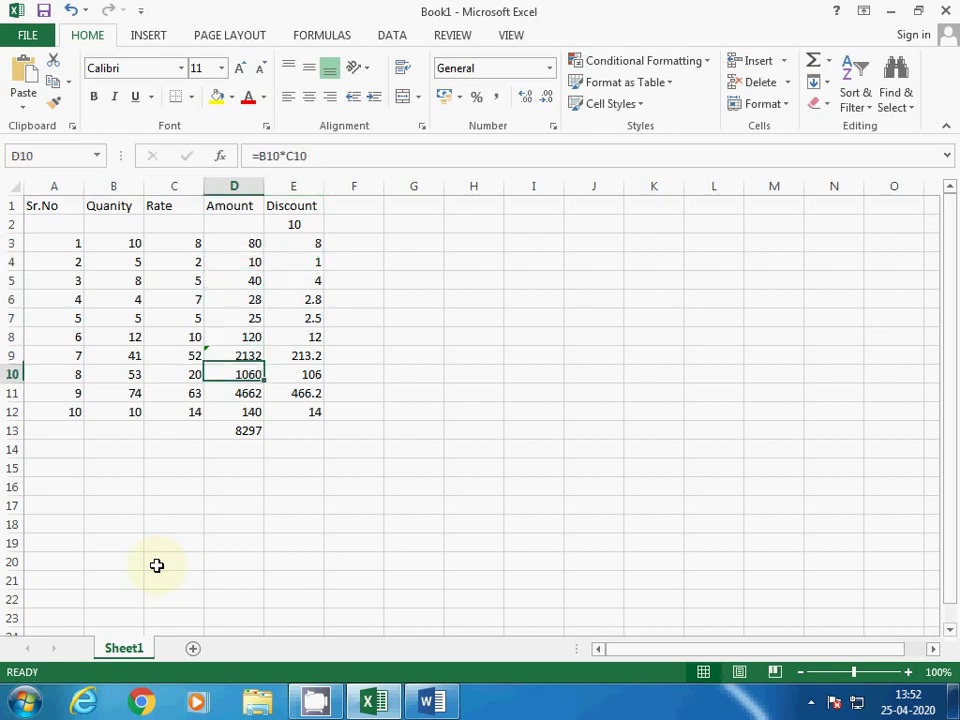
key(Up)
key(Up)
key(Up)
key(Up)
key(Up)
key(Up)
key(Up)
key(Up)
key(Up)
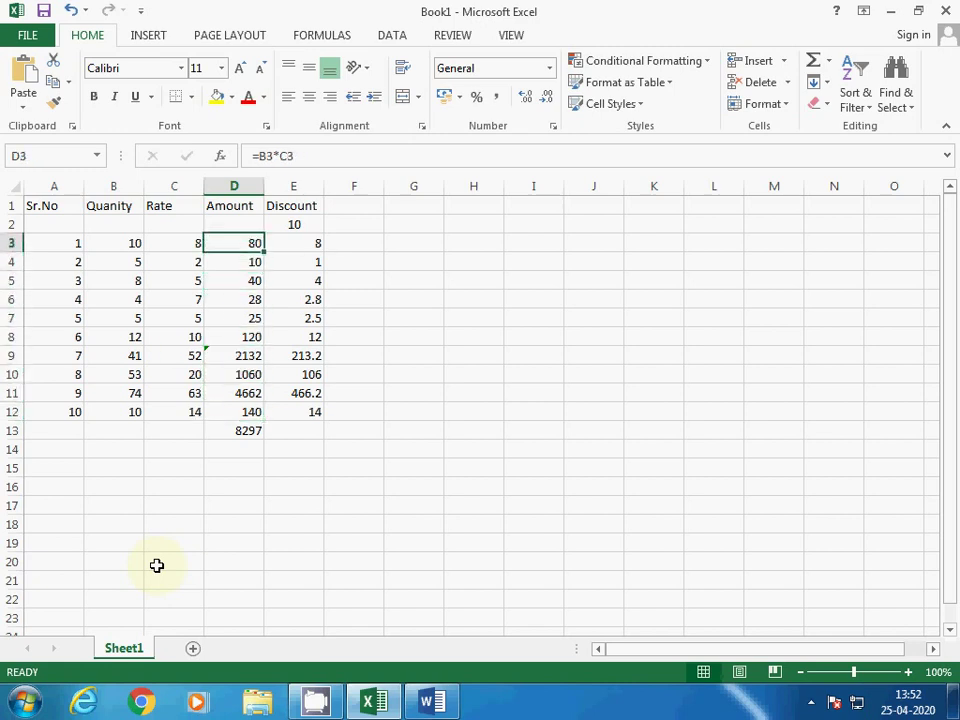
Step: Compare the fully absolute discount formula in E3 with the mixed formulas in the Discount column down to E9
key(Right)
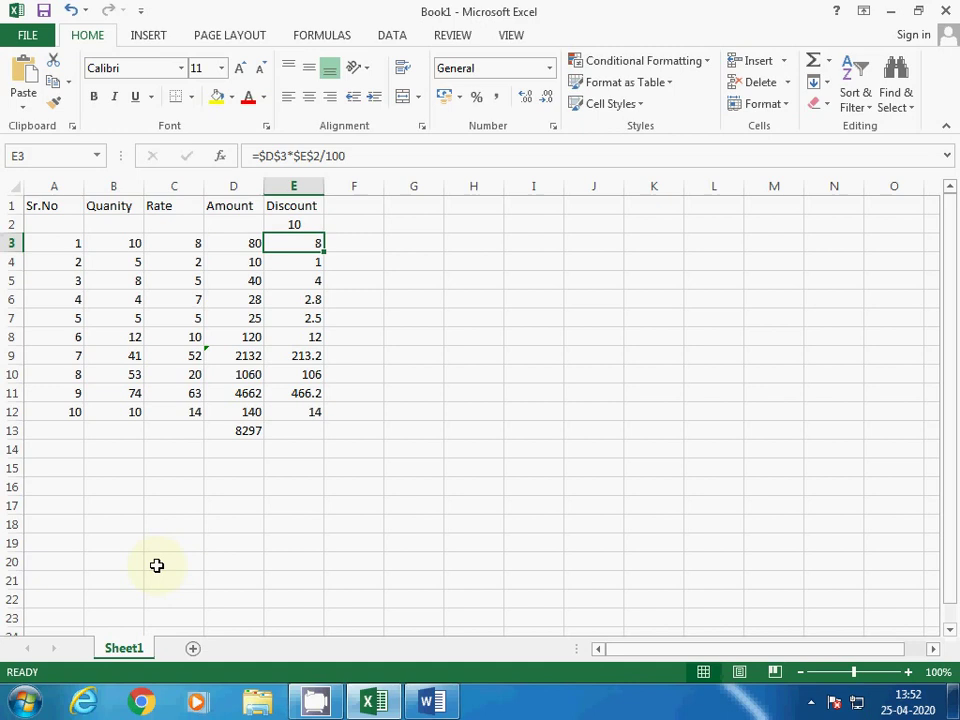
key(Down)
key(Down)
key(Down)
key(Down)
key(Down)
key(Down)
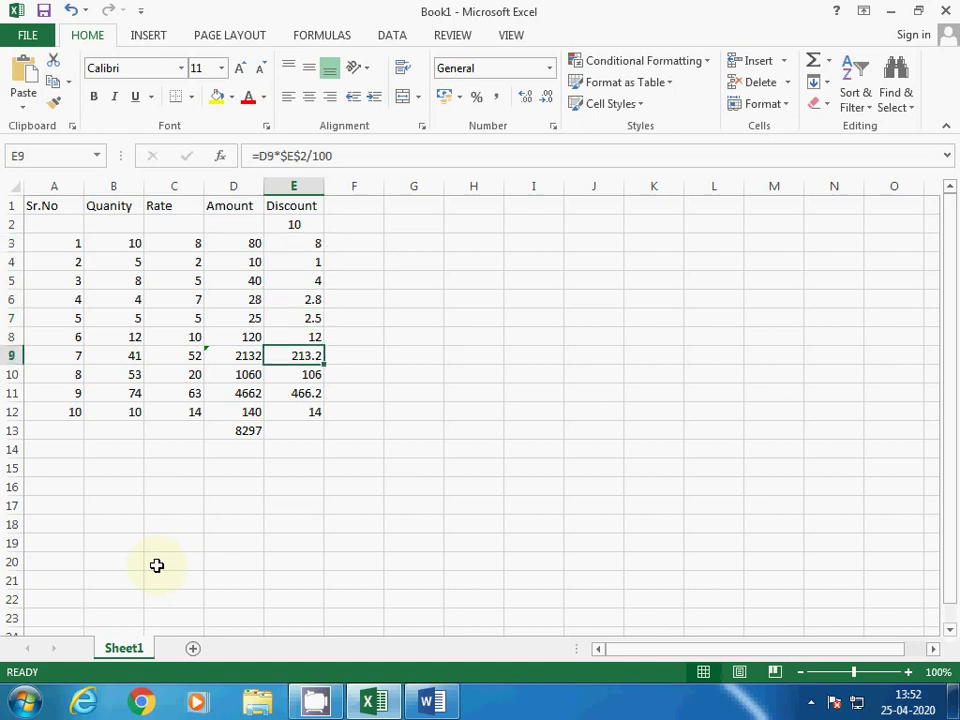
Step: View the image Formulas in Excel 2013.jpg from the desktop and return to the Excel workbook
key(super+d)
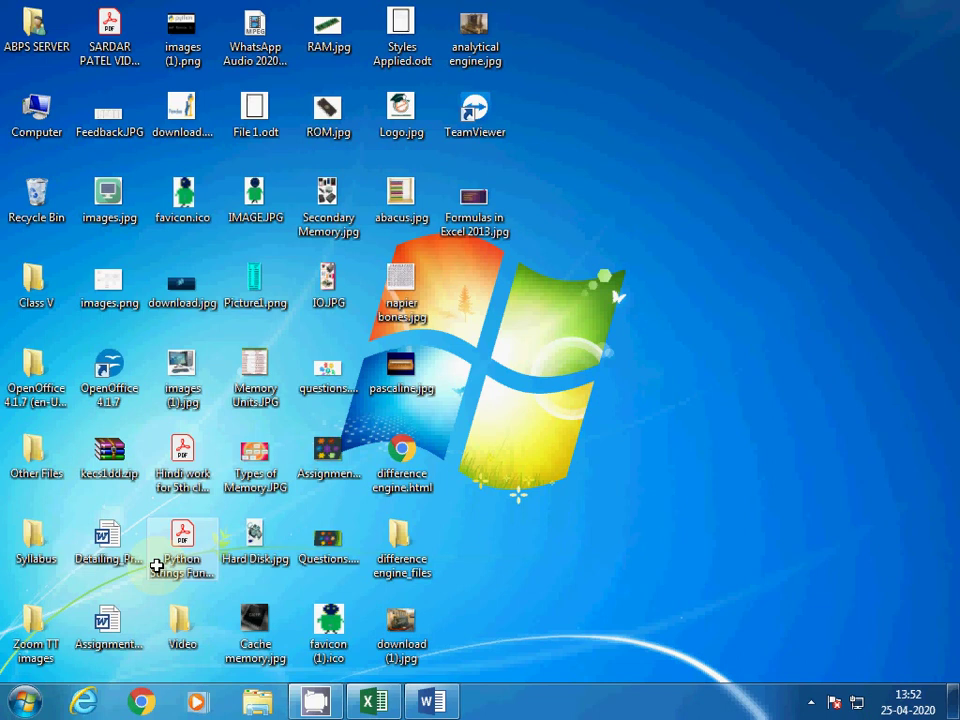
double_click(474, 205)
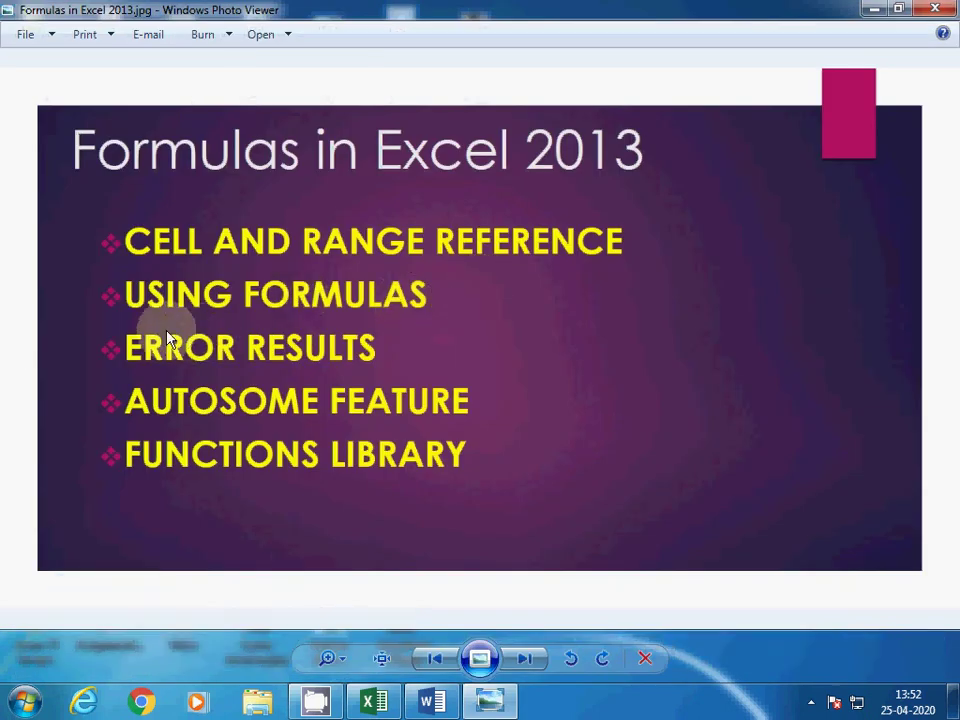
key(alt+Tab)
key(alt+Tab)
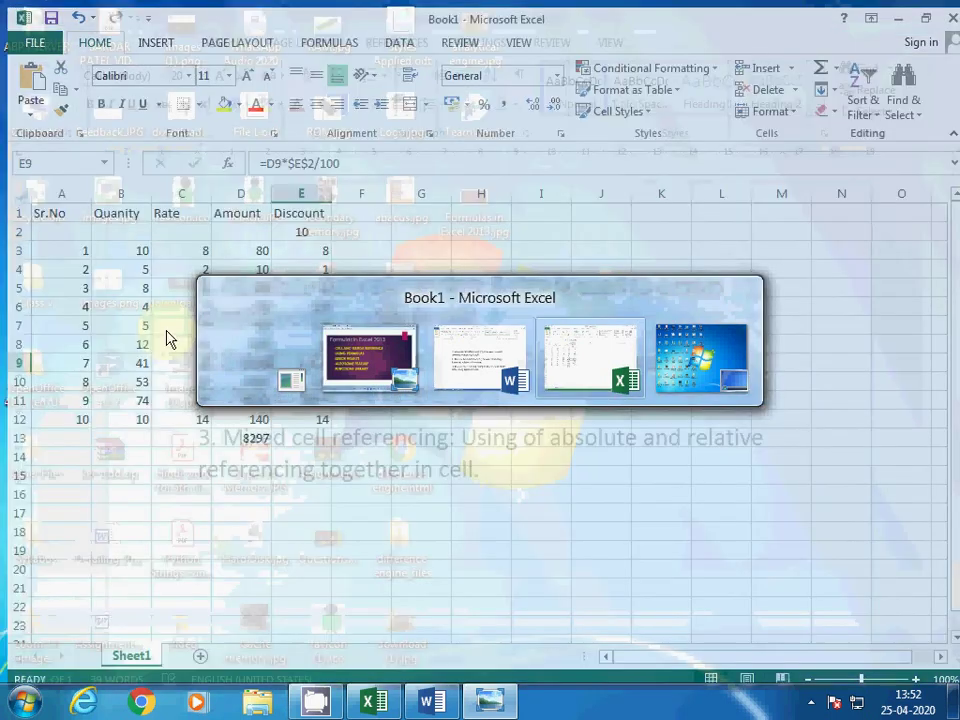
Step: Delete the contents of the whole amount and discount table in the range A1:F15
key(Up)
key(Up)
key(Up)
key(Up)
key(Up)
key(Up)
key(Up)
key(Up)
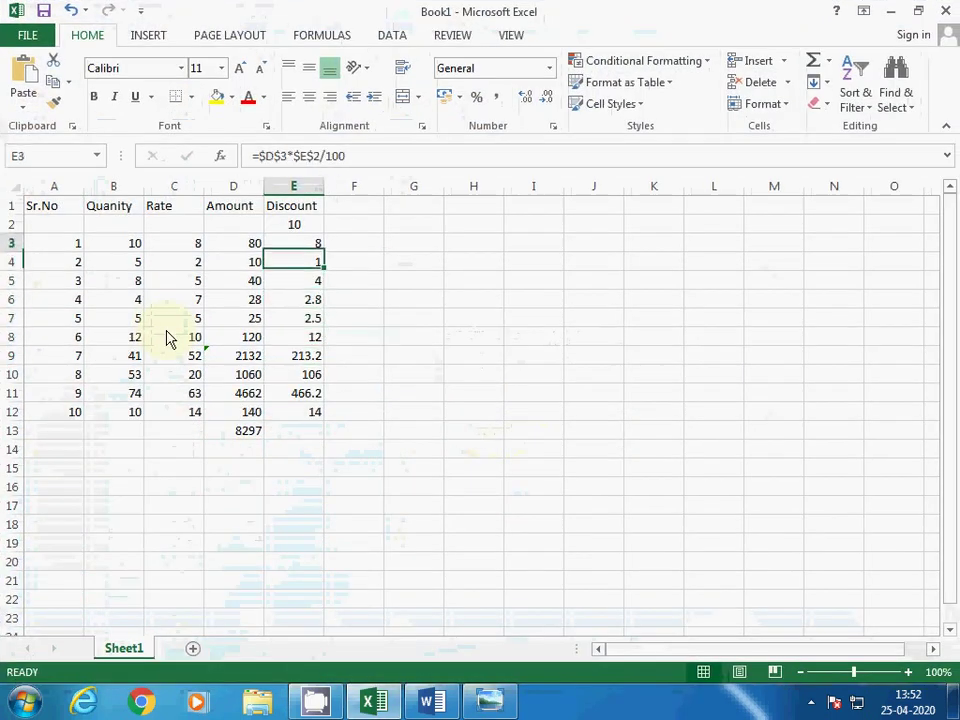
key(Left)
key(Left)
key(Left)
key(Left)
key(shift+Down)
key(shift+Down)
key(shift+Down)
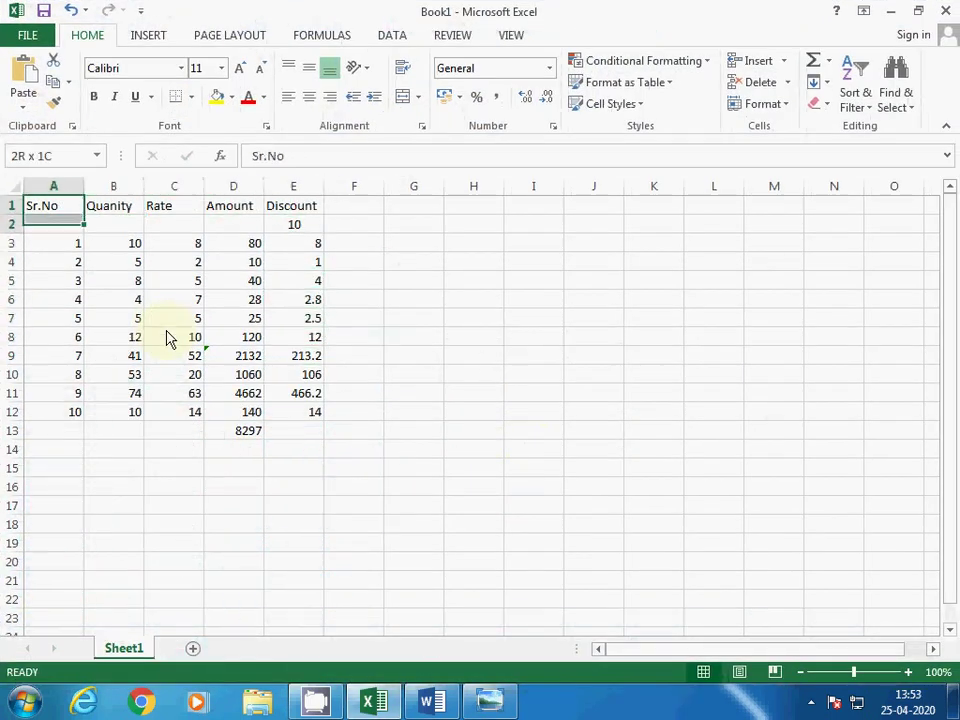
key(shift+Down)
key(shift+Down)
key(shift+Down)
key(shift+Down)
key(shift+Down)
key(shift+Down)
key(shift+Down)
key(shift+Down)
key(shift+Down)
key(shift+Down)
key(shift+Down)
key(shift+Right)
key(shift+Right)
key(shift+Right)
key(shift+Right)
key(shift+Right)
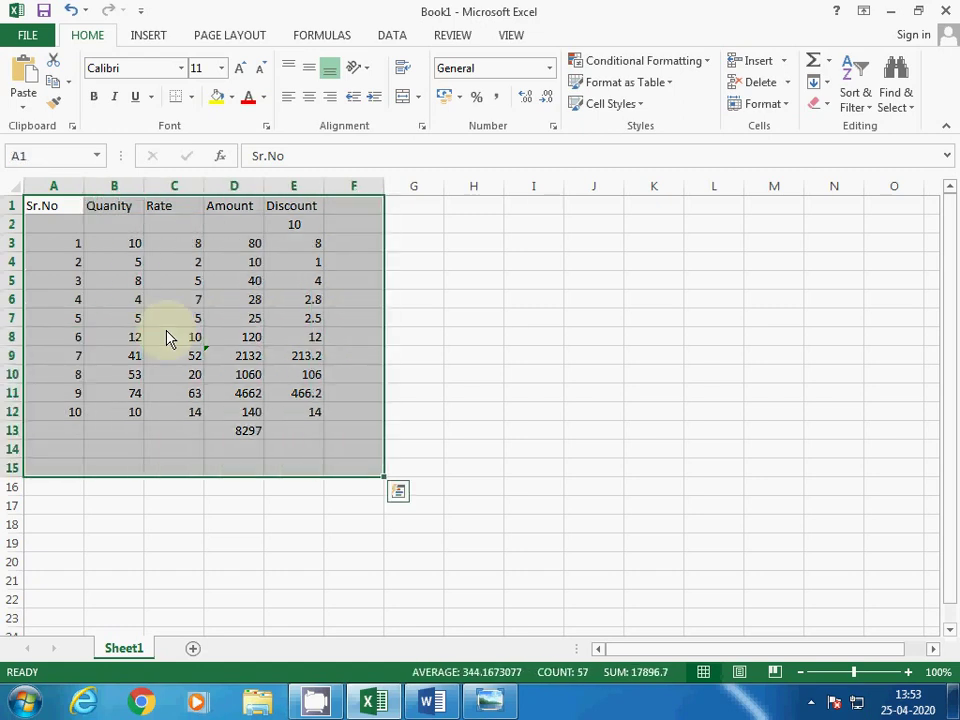
key(Delete)
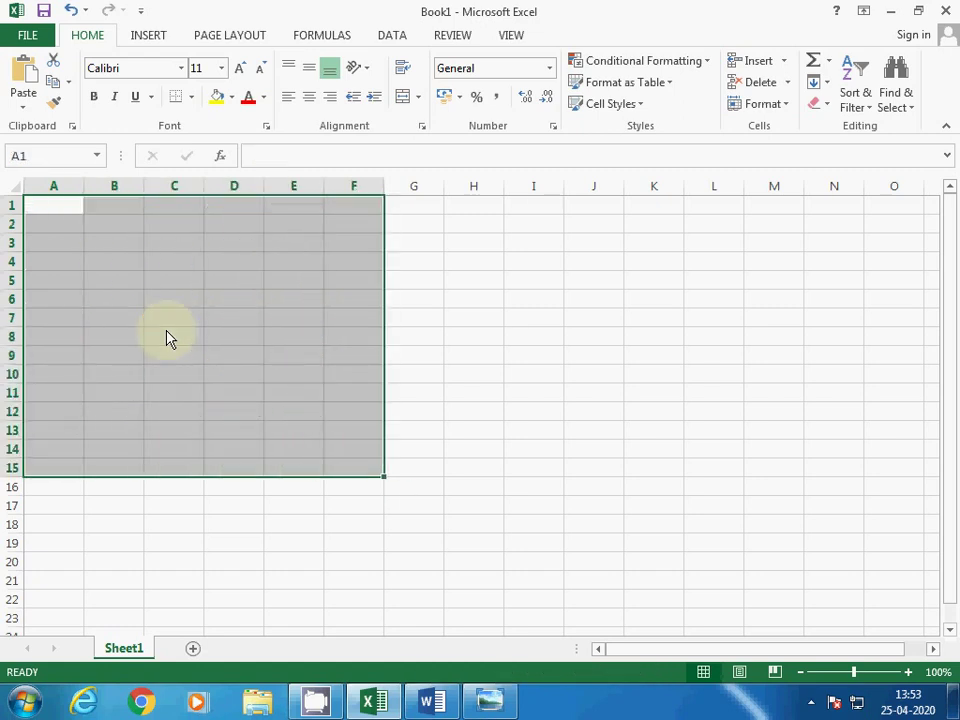
Step: Display the Function Library commands for formulas and select the empty cell A1
click(330, 40)
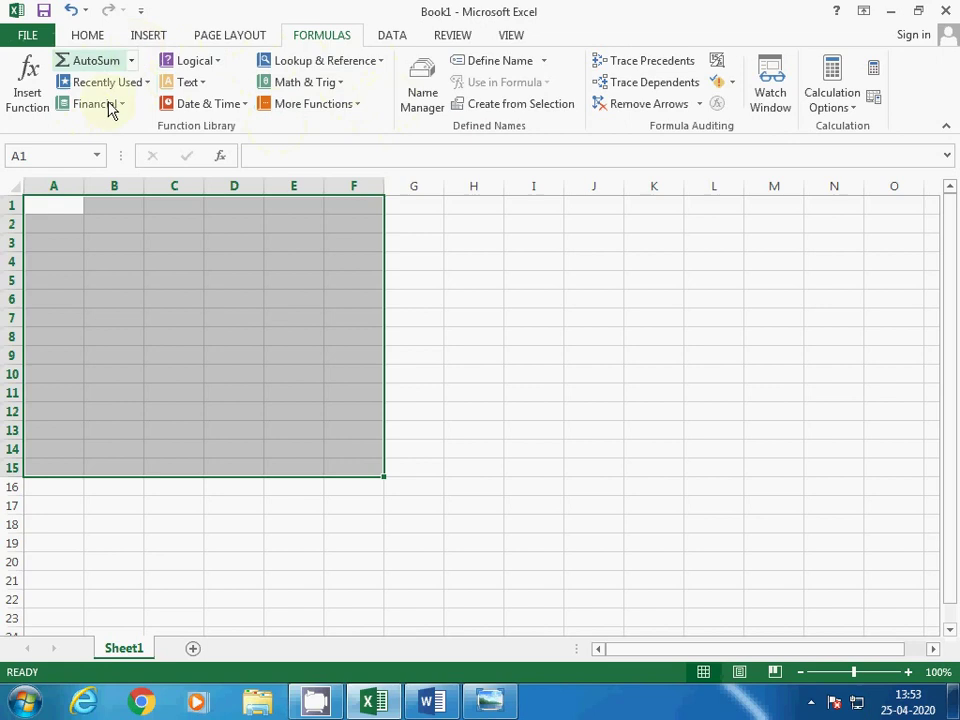
click(167, 328)
click(70, 210)
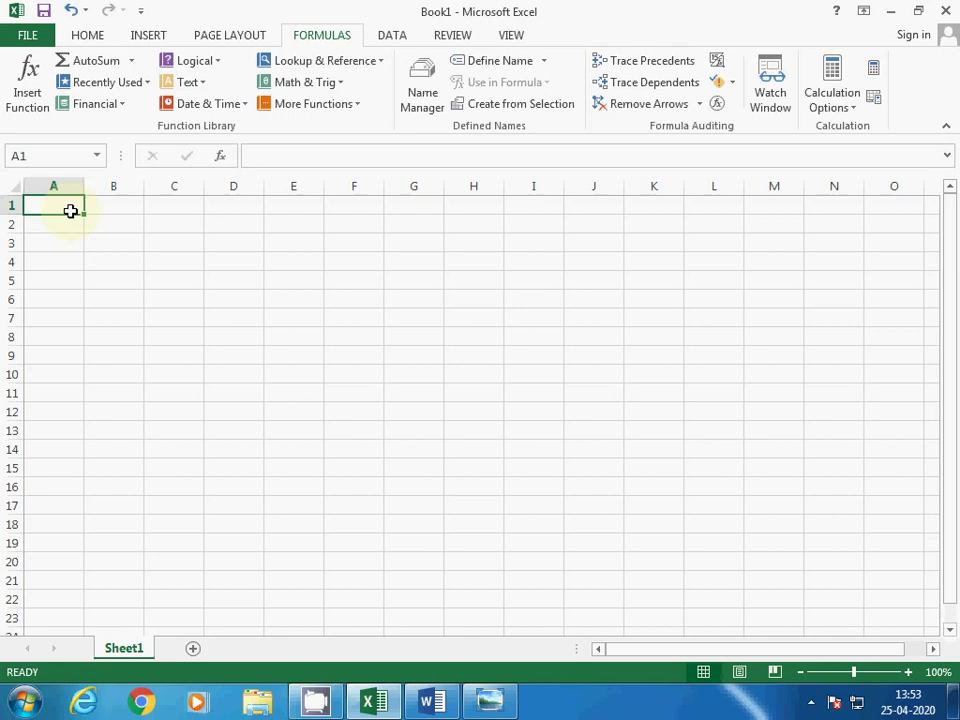
Step: Enter the headings R.No, Name, English, Maths and Computer across cells A1 to E1
key(Down)
key(Up)
text(R.No)
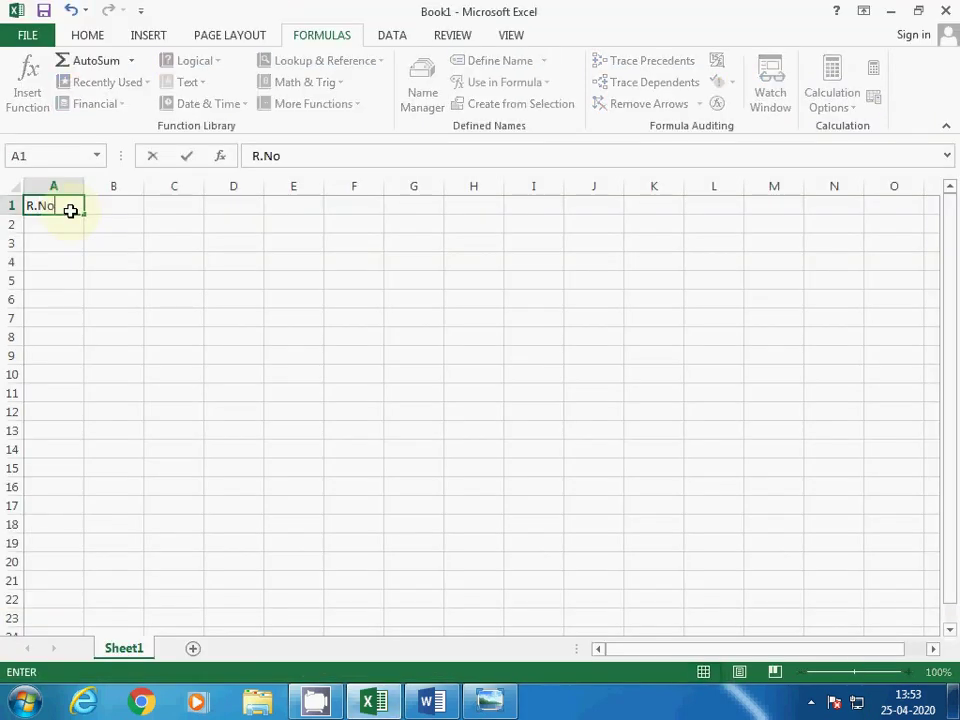
key(Tab)
text(Name)
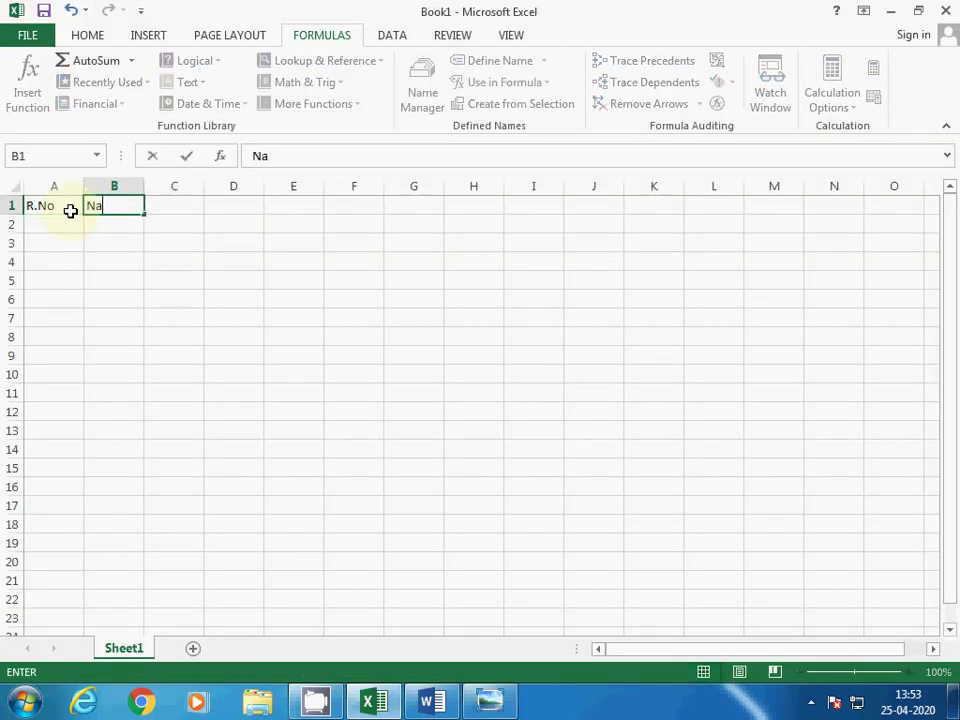
key(Tab)
text(Englis)
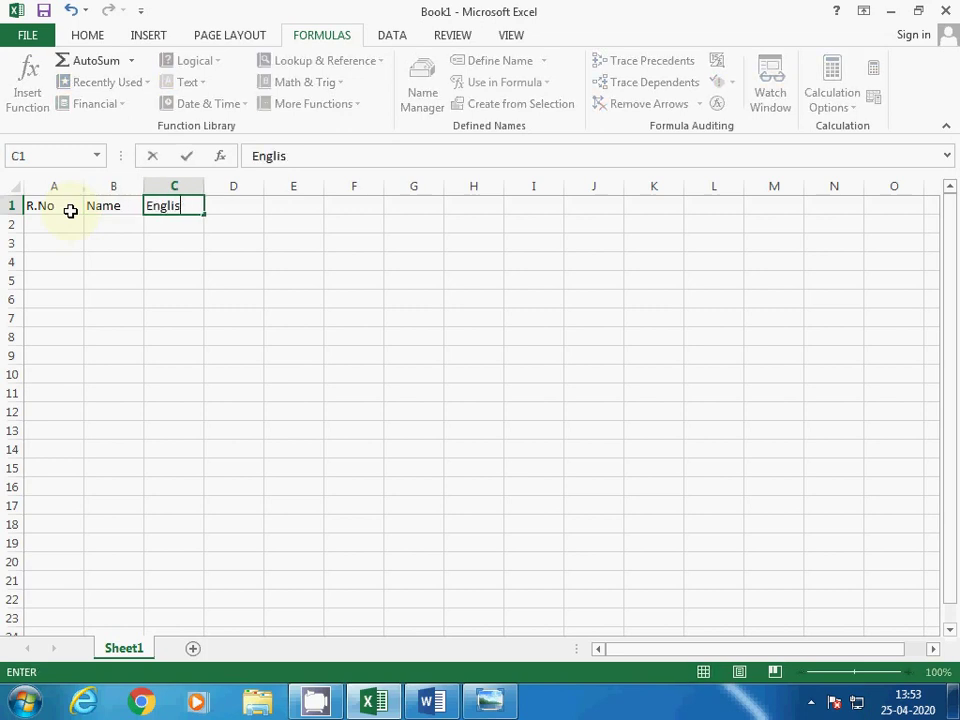
text(h)
key(Tab)
text(Maths)
key(Tab)
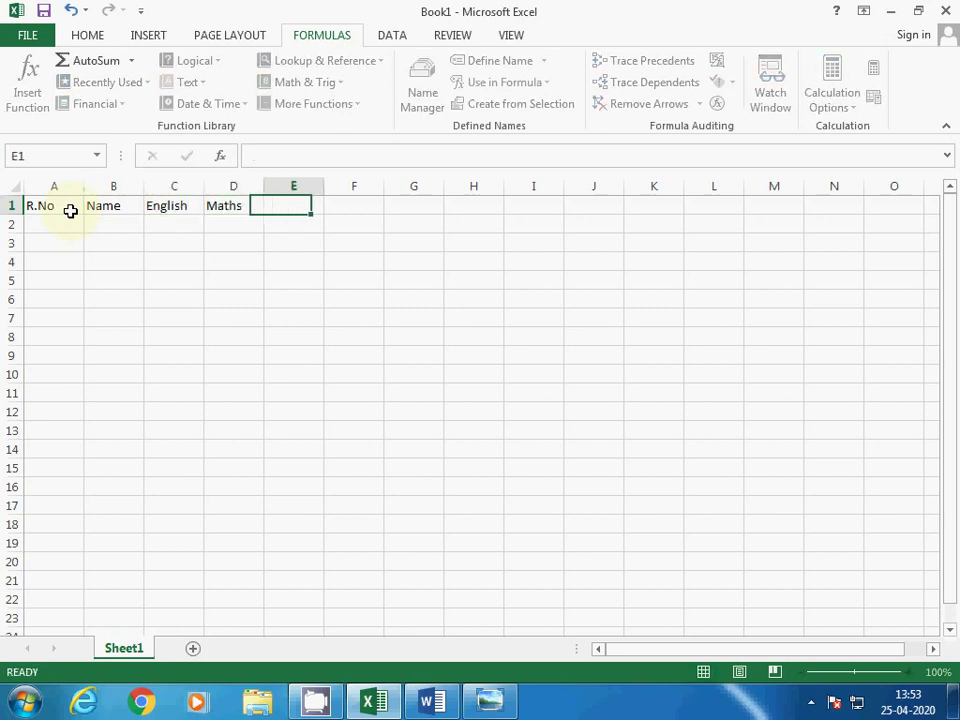
text(S)
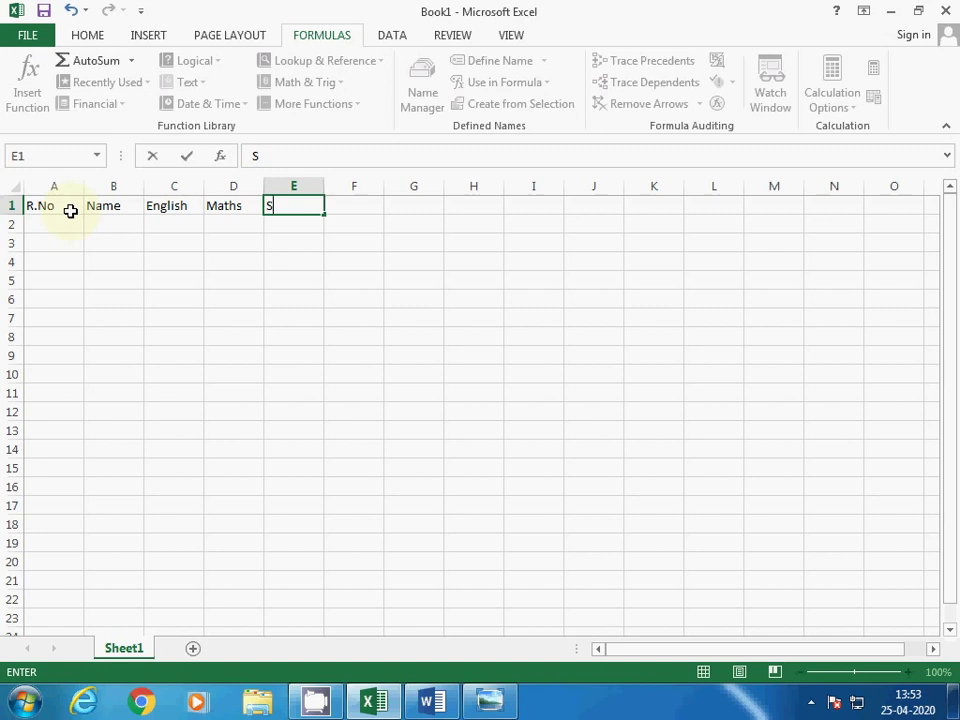
key(BackSpace)
text(Computer)
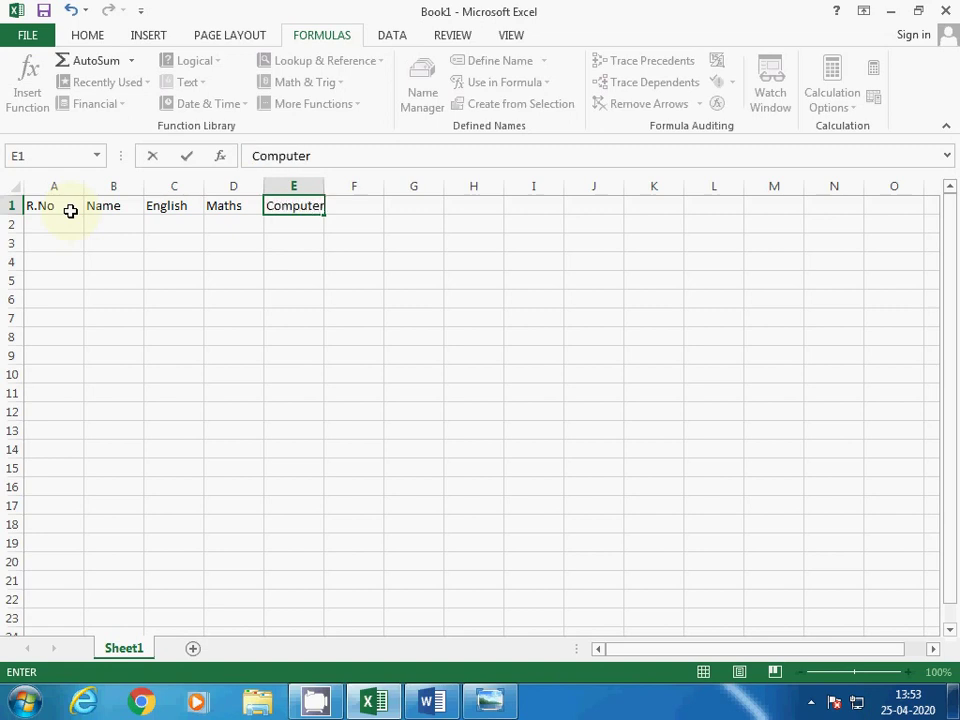
key(Return)
Step: Number the rows under R.No from 1 to 5 in A2:A6 by extending the series 1, 2
text(1)
key(Return)
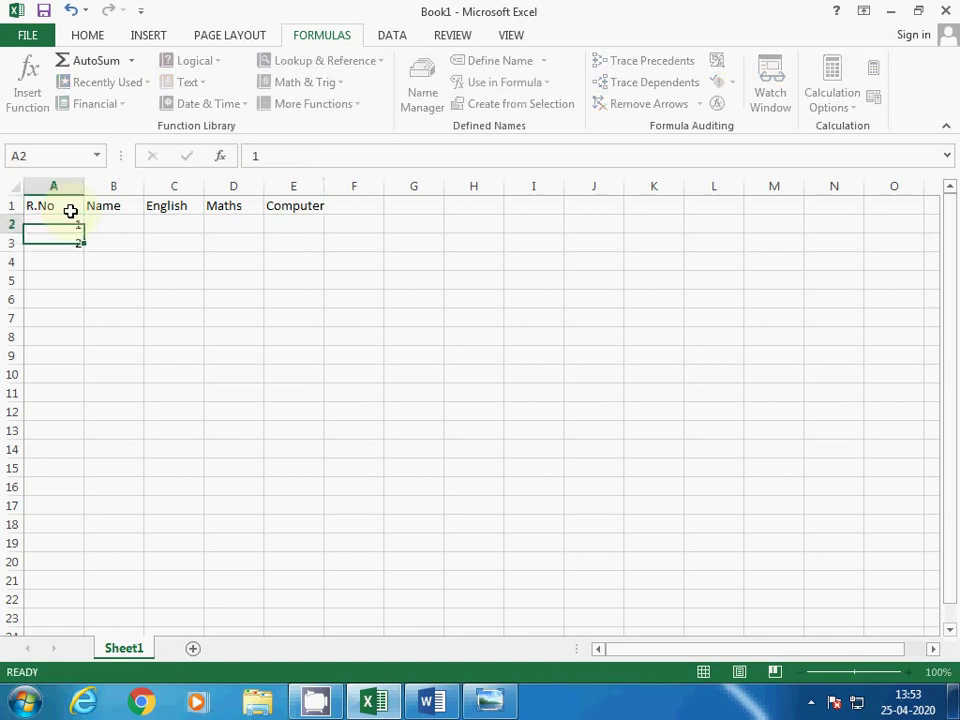
text(2)
key(Up)
drag(62, 223, 77, 311)
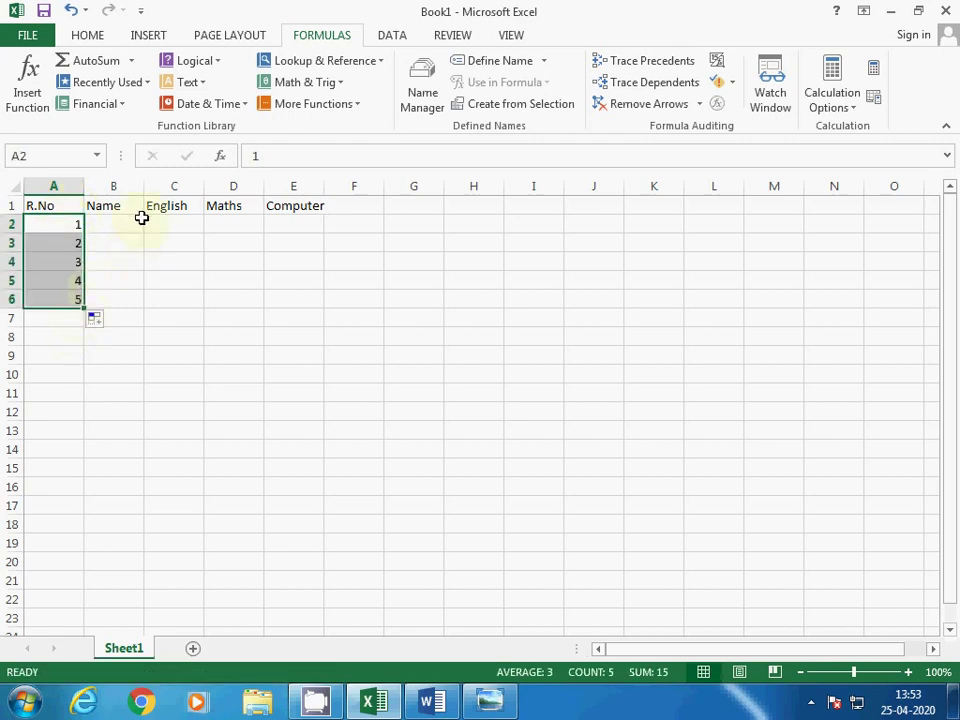
Step: Enter a first name for each of the five roll numbers in the Name column, B2:B6
click(140, 221)
text(Anil)
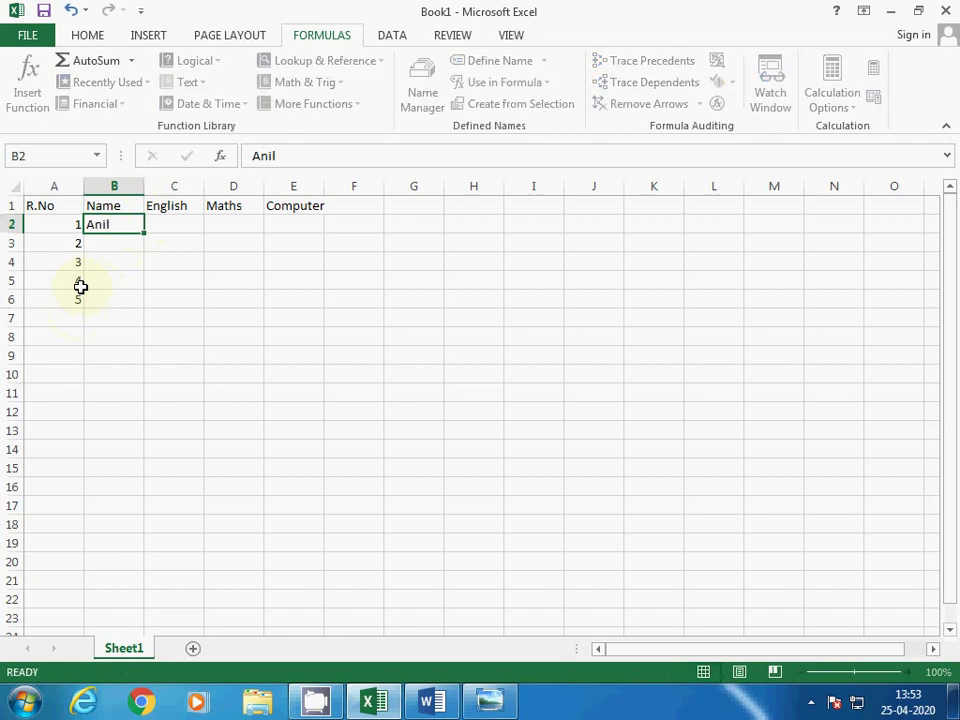
key(Return)
text(Amit)
key(Return)
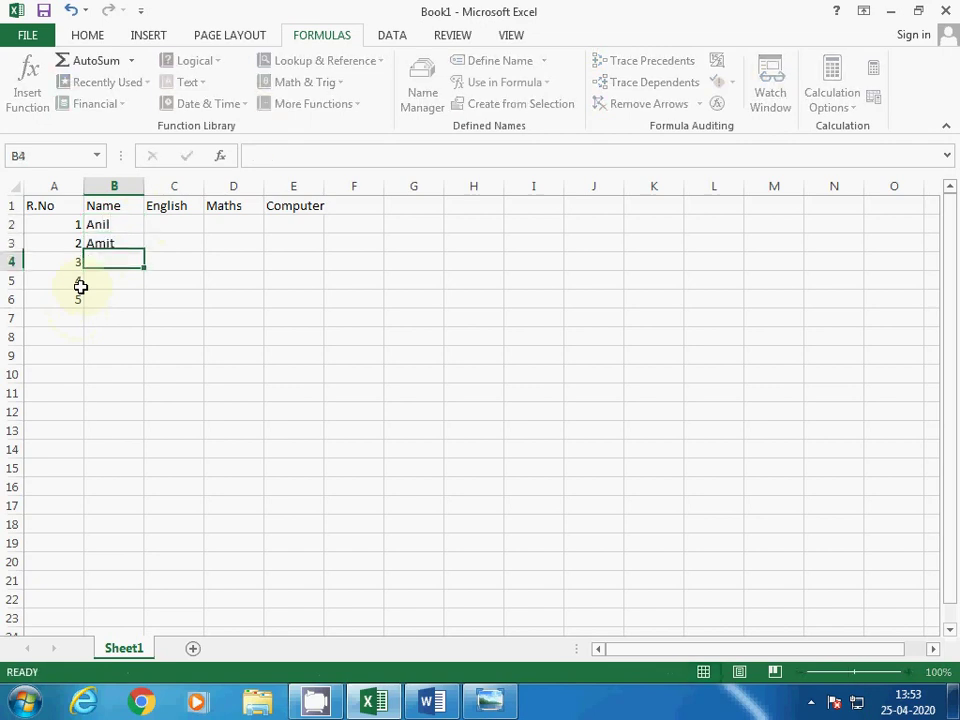
text(Disha)
key(Return)
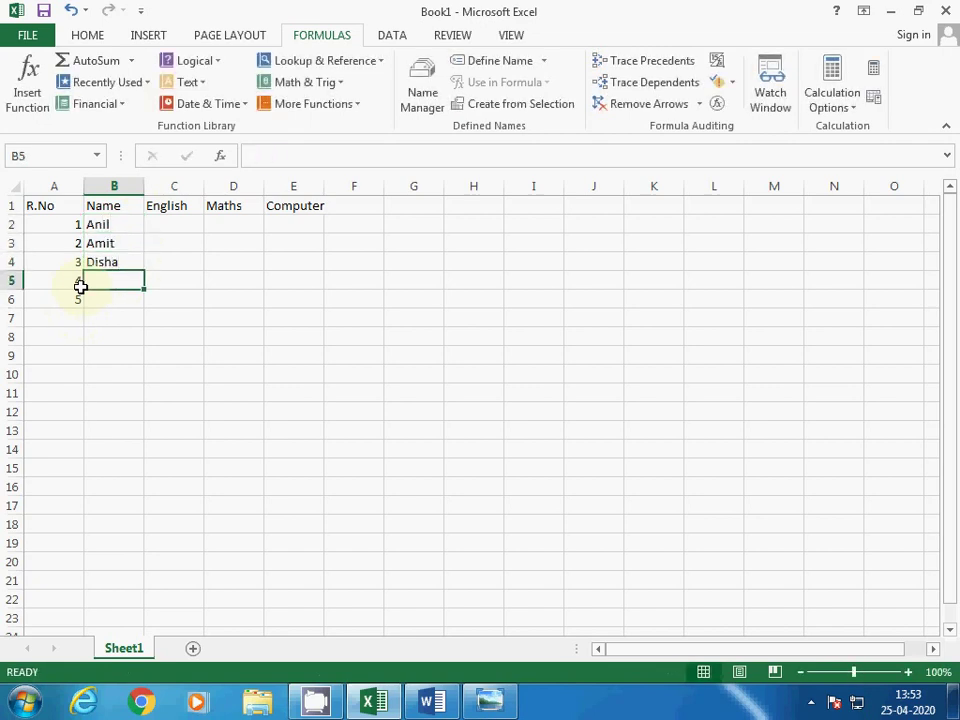
text(Gaurav)
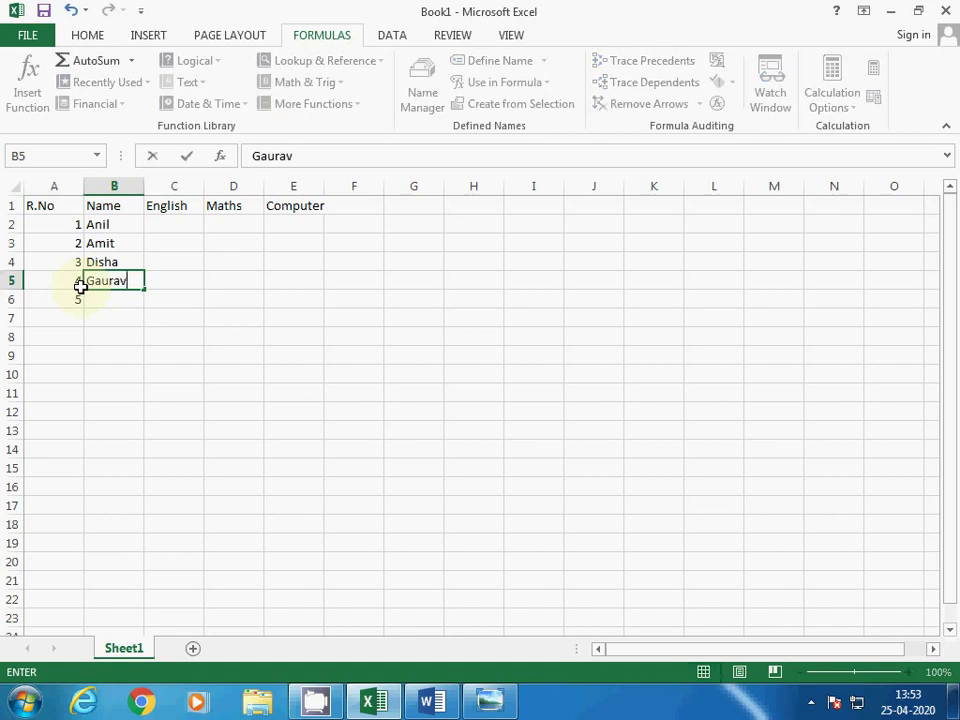
key(Return)
text(Shailesh)
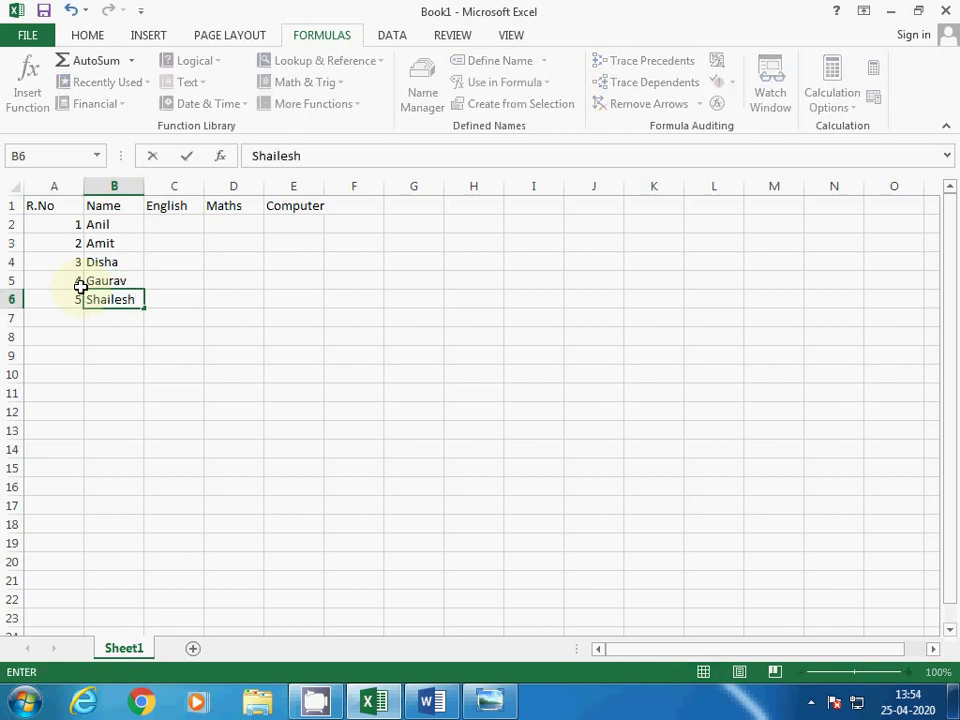
Step: Enter the English marks 52, 58, 65, 78 and 74 for the five students in C2:C6
key(Return)
key(Right)
text(52)
key(Return)
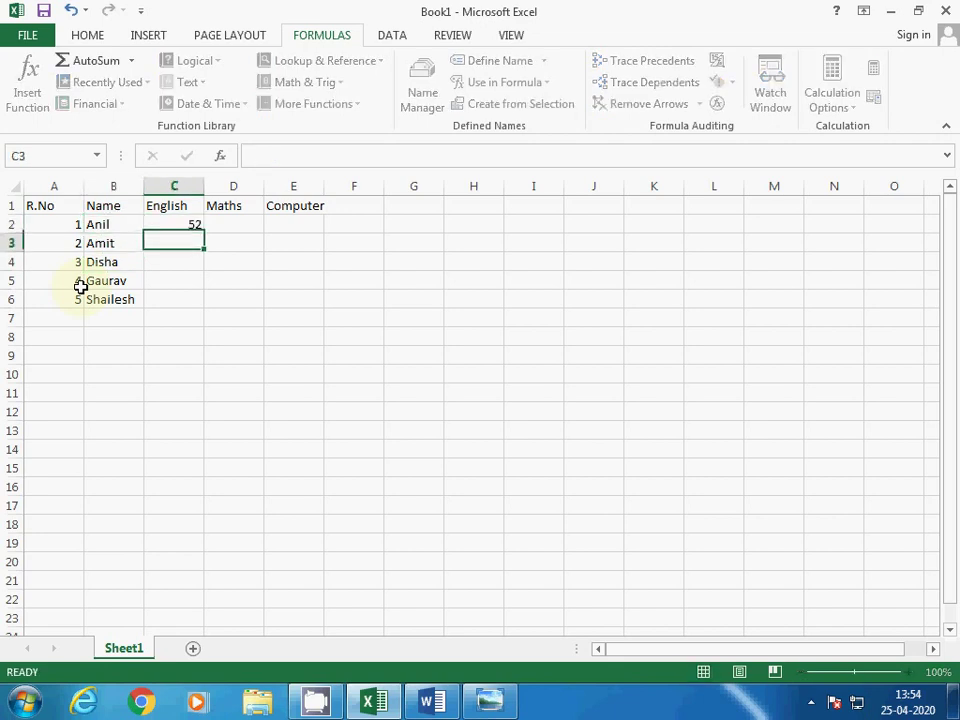
text(58)
key(Return)
text(65)
key(Return)
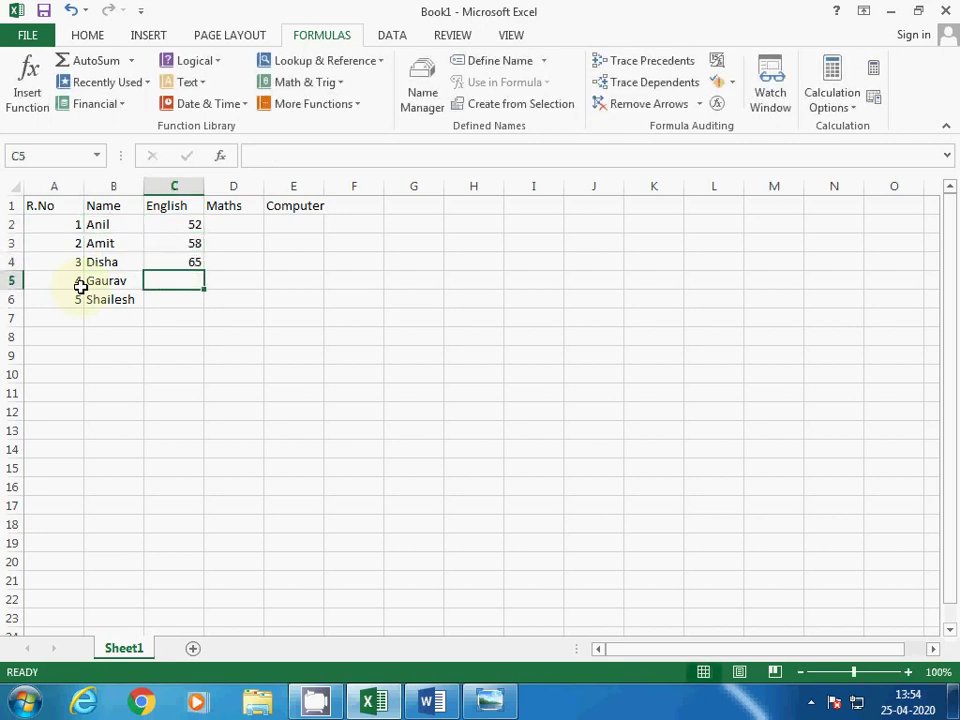
text(78)
key(Return)
text(74)
key(Return)
Step: Enter the Maths marks 85, 96, 74, 53 and 65 for the five students in D2:D6
key(Right)
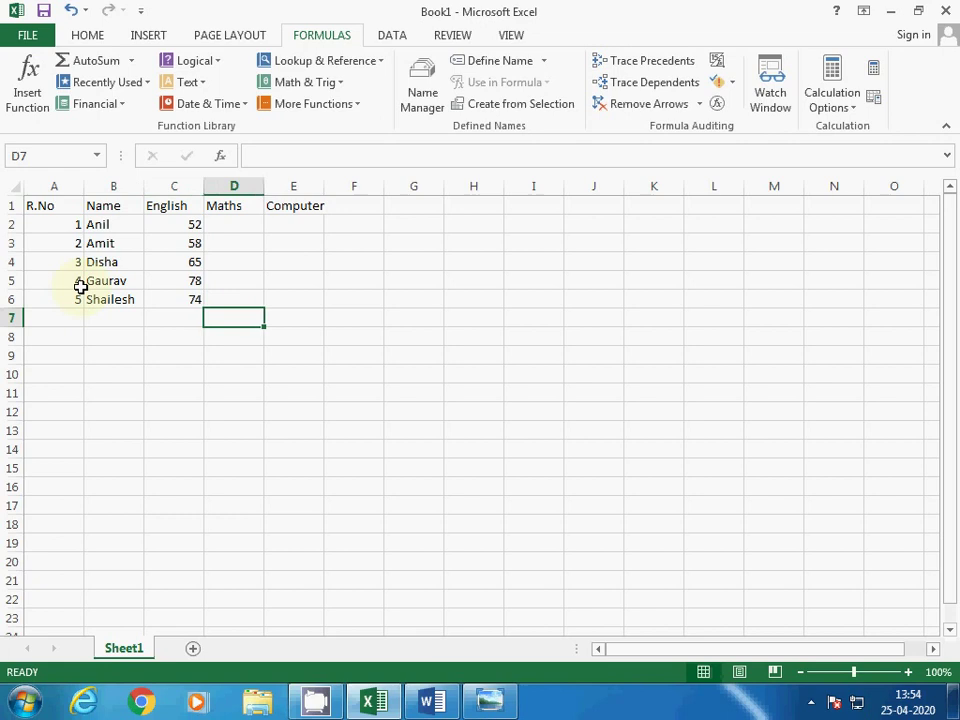
key(Up)
key(Up)
key(Up)
key(Up)
key(Up)
text(85)
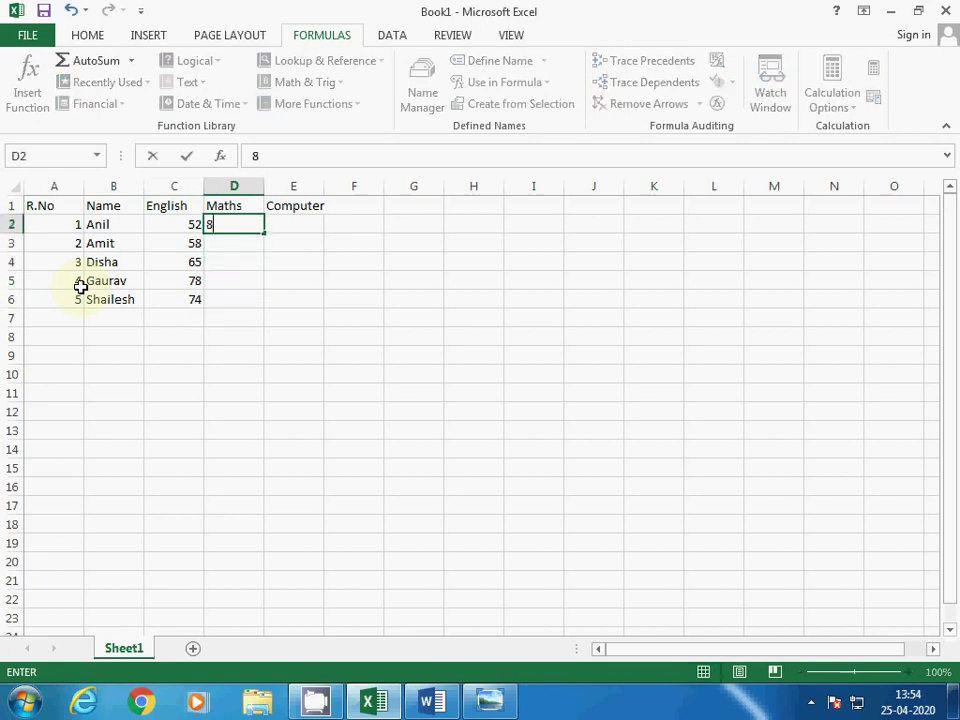
key(Return)
text(96)
key(Return)
text(74)
key(Return)
text(53)
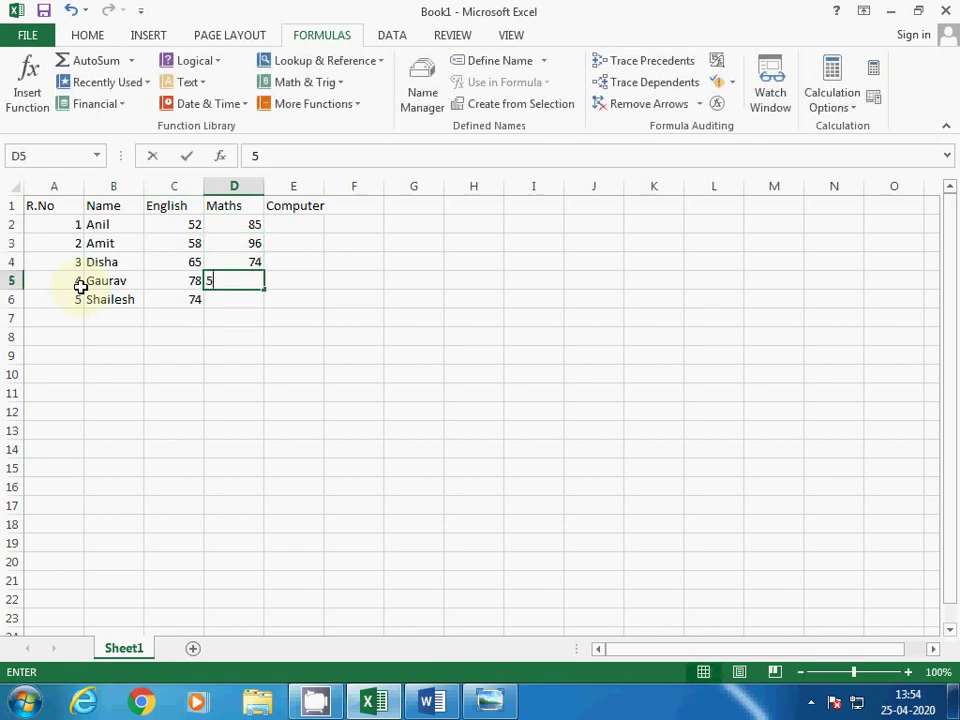
key(Return)
text(65)
key(Return)
Step: Enter the Computer marks 99, 98, 96, 85 and 92 for the five students in E2:E6
key(Up)
key(Up)
key(Up)
key(Up)
key(Up)
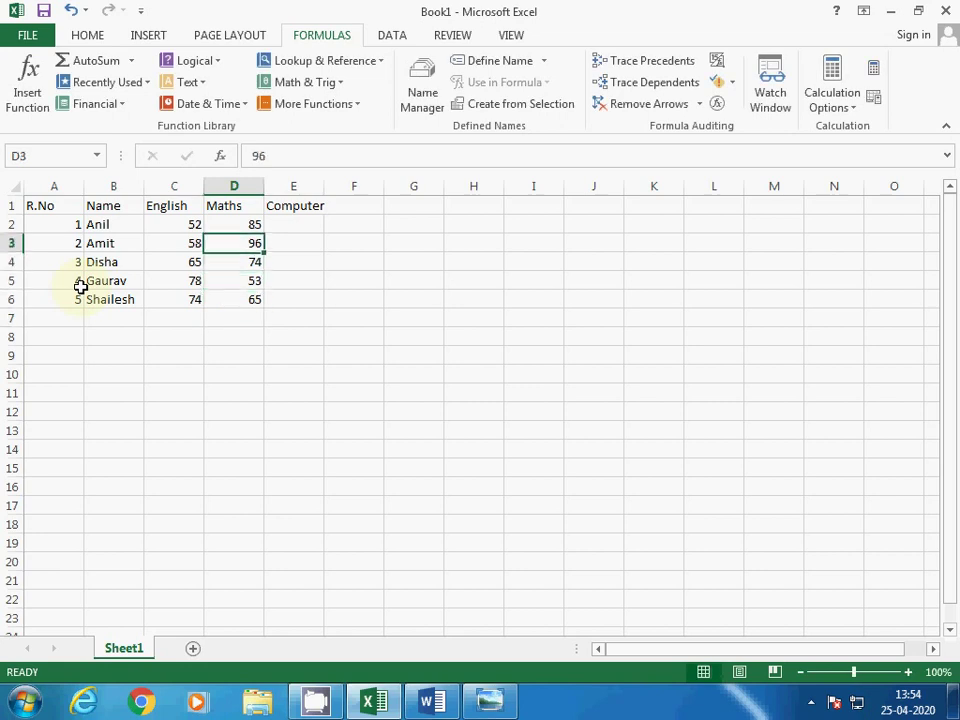
key(Right)
text(99)
key(Return)
text(98)
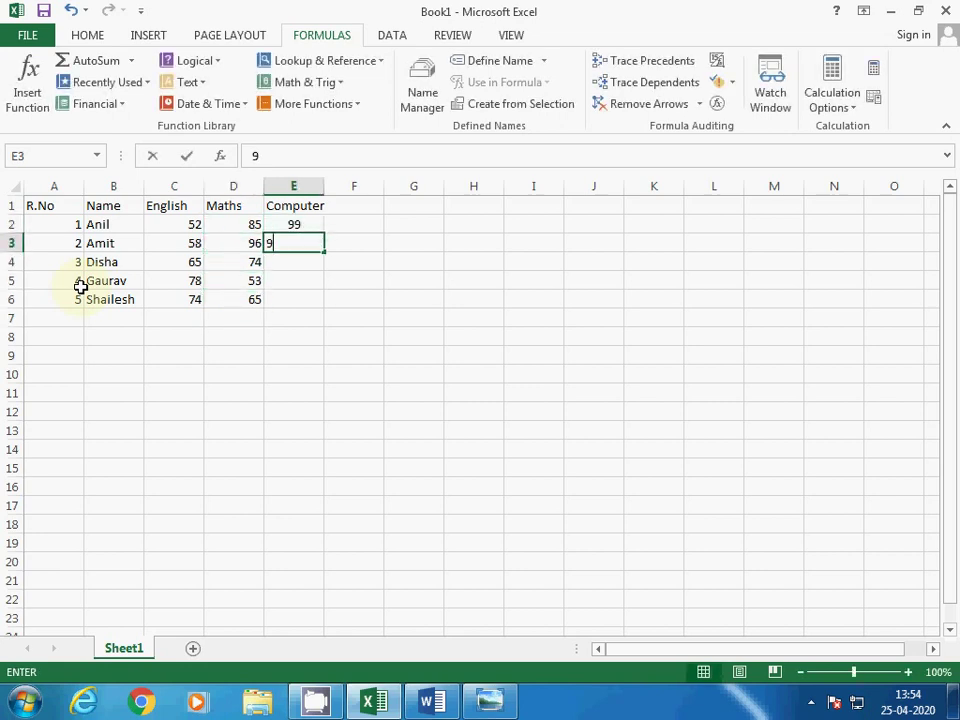
key(Return)
text(96)
key(Return)
text(85)
key(Return)
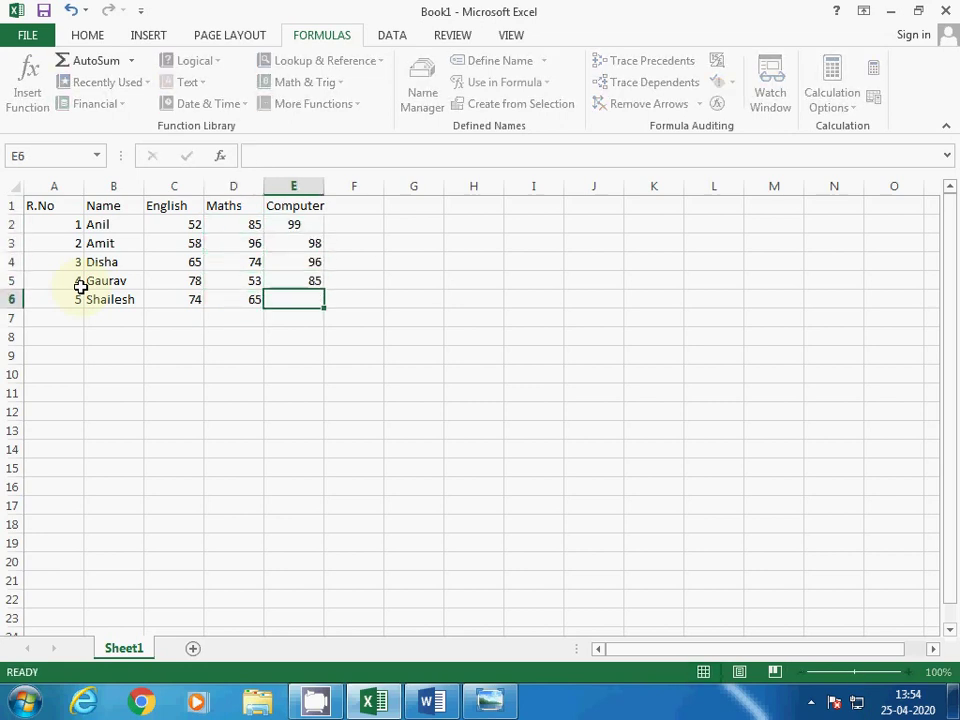
text(92)
key(Return)
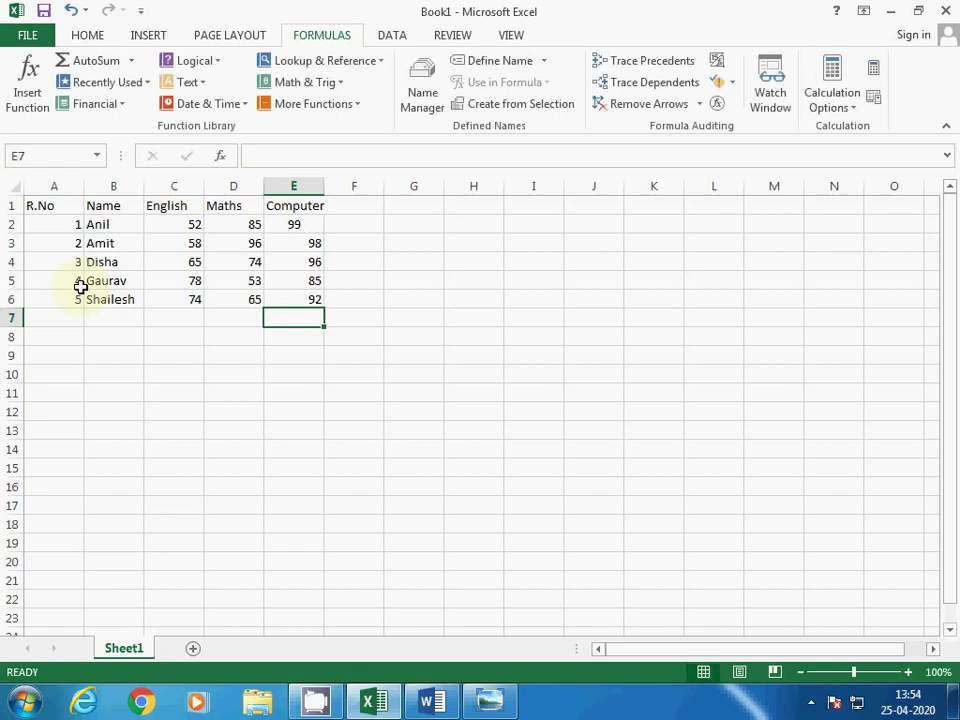
Step: Widen column E slightly to fit its Computer heading and right-align the mark in E2
key(Up)
key(Up)
key(Up)
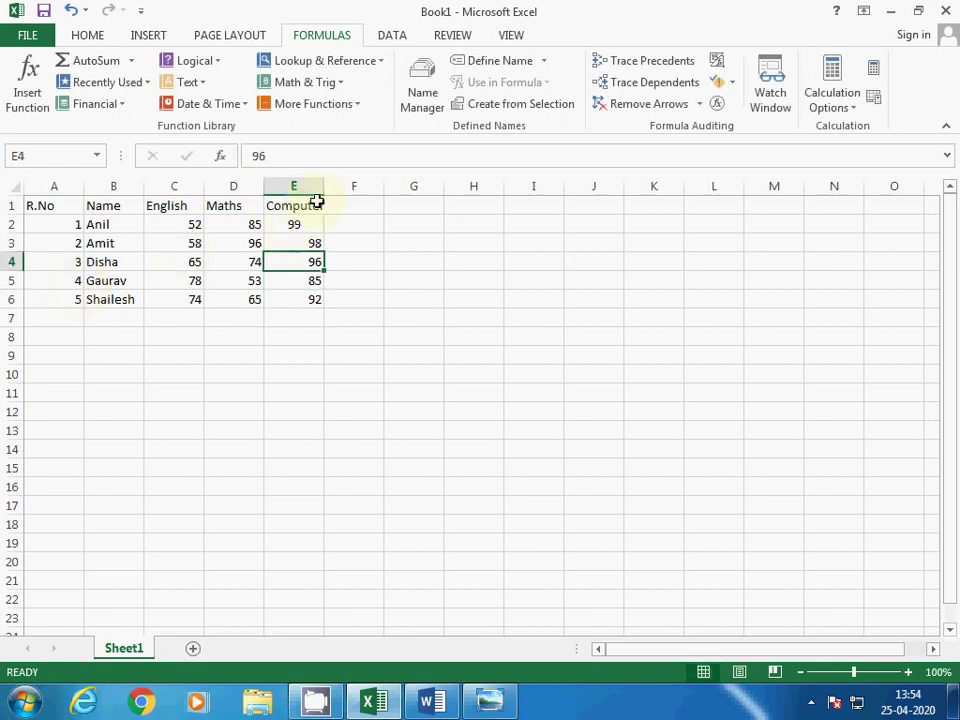
drag(324, 188, 329, 188)
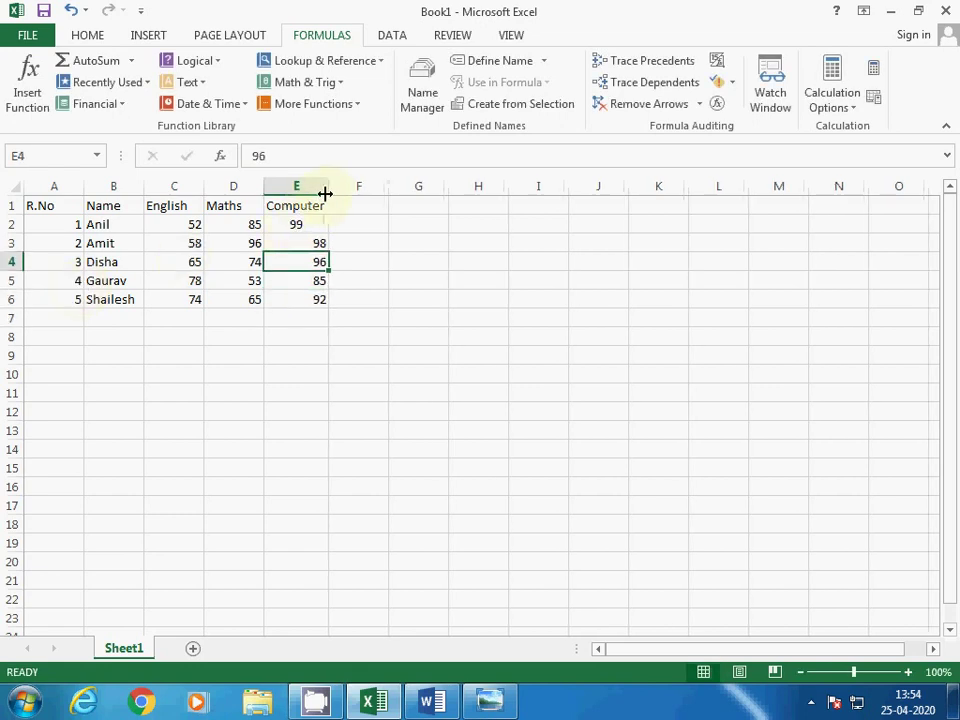
click(306, 316)
click(311, 223)
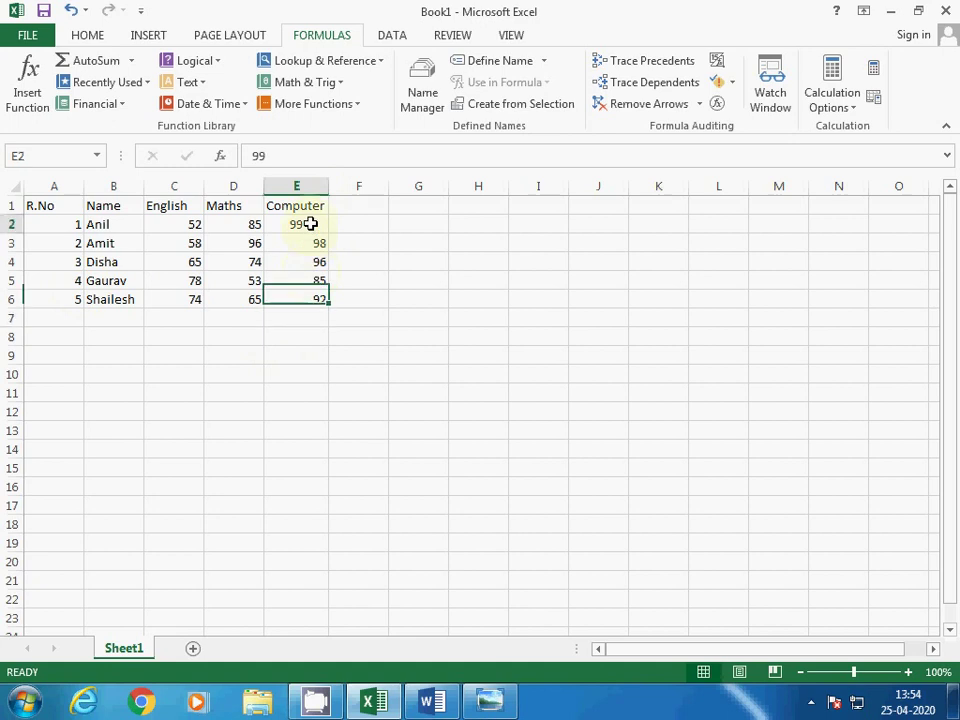
click(101, 37)
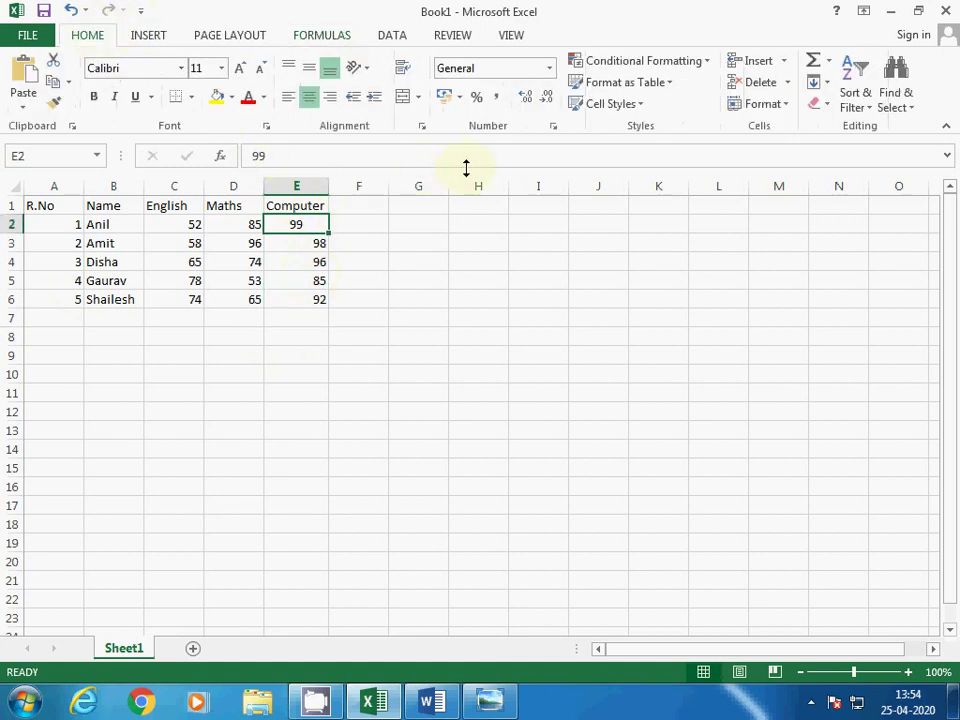
click(287, 97)
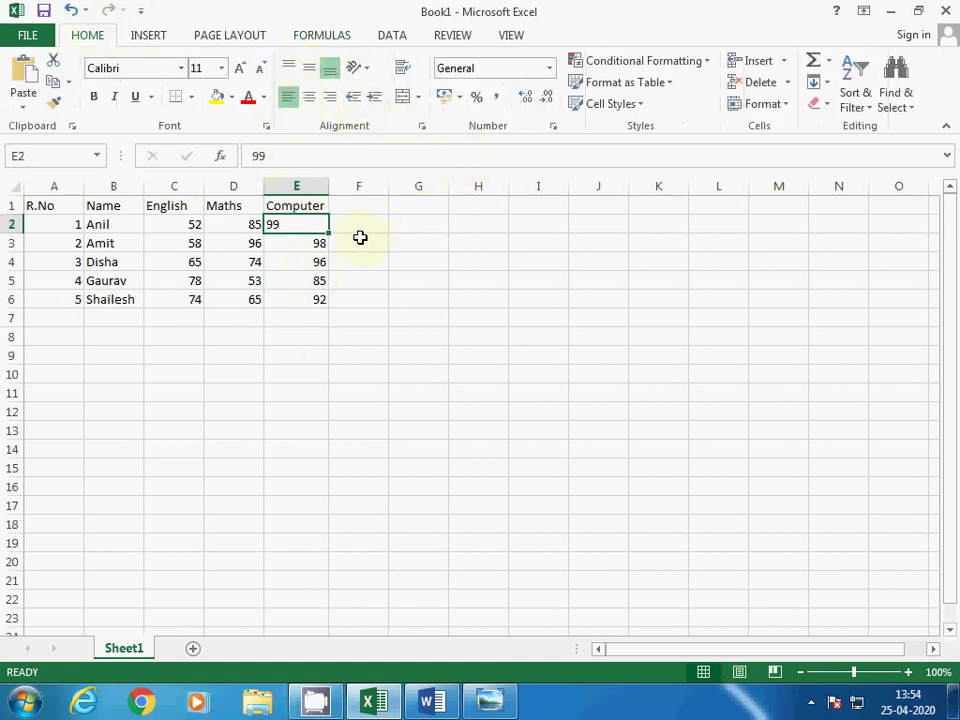
click(330, 98)
Step: Add the heading Total in cell F1, next to Computer
click(350, 228)
key(Up)
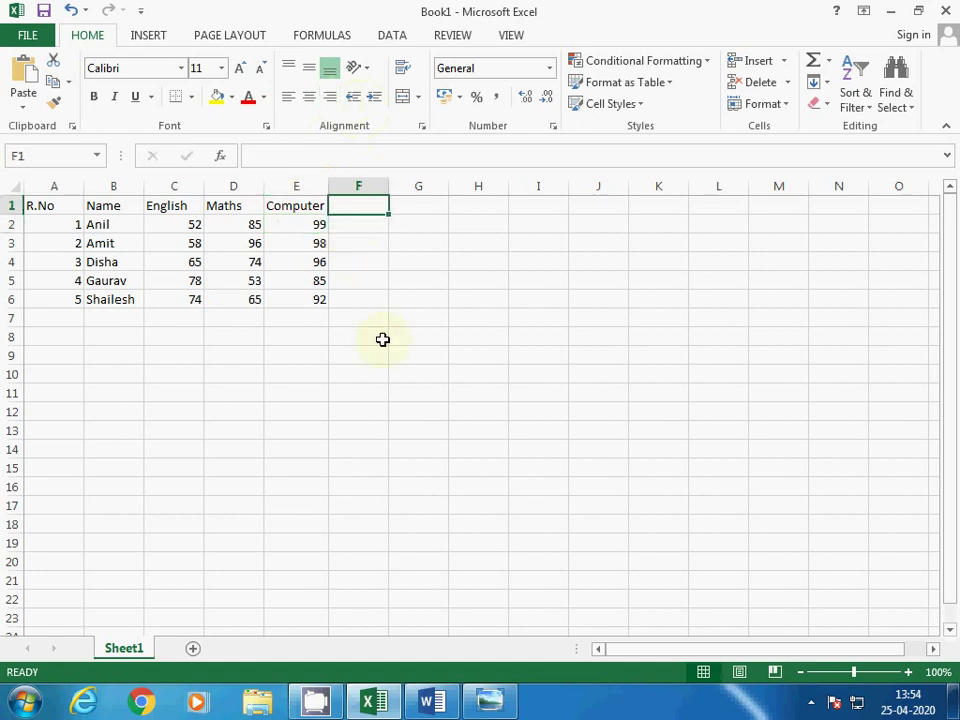
text(Toa)
key(BackSpace)
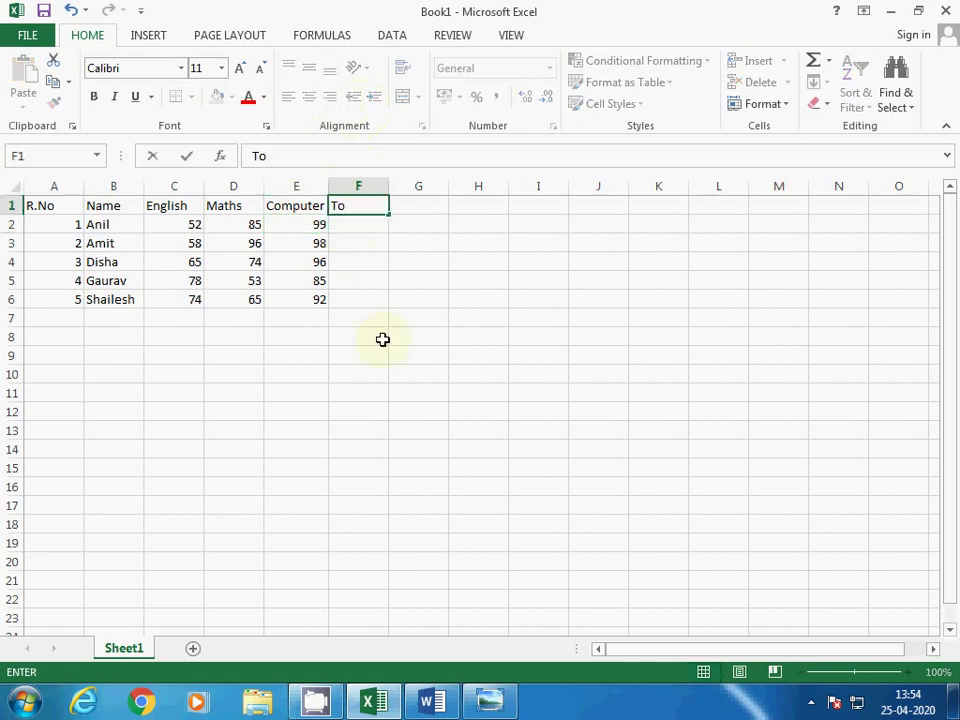
text(tal)
key(Return)
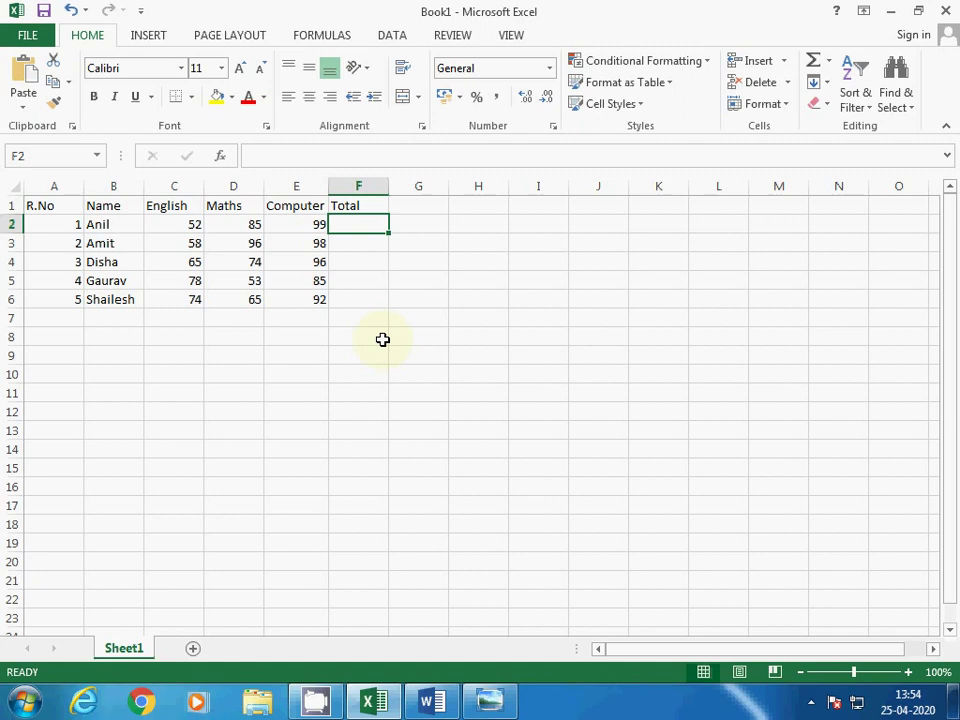
Step: Total the first student's three subject marks in F2 with the formula =SUM(C2:E2)
text(=)
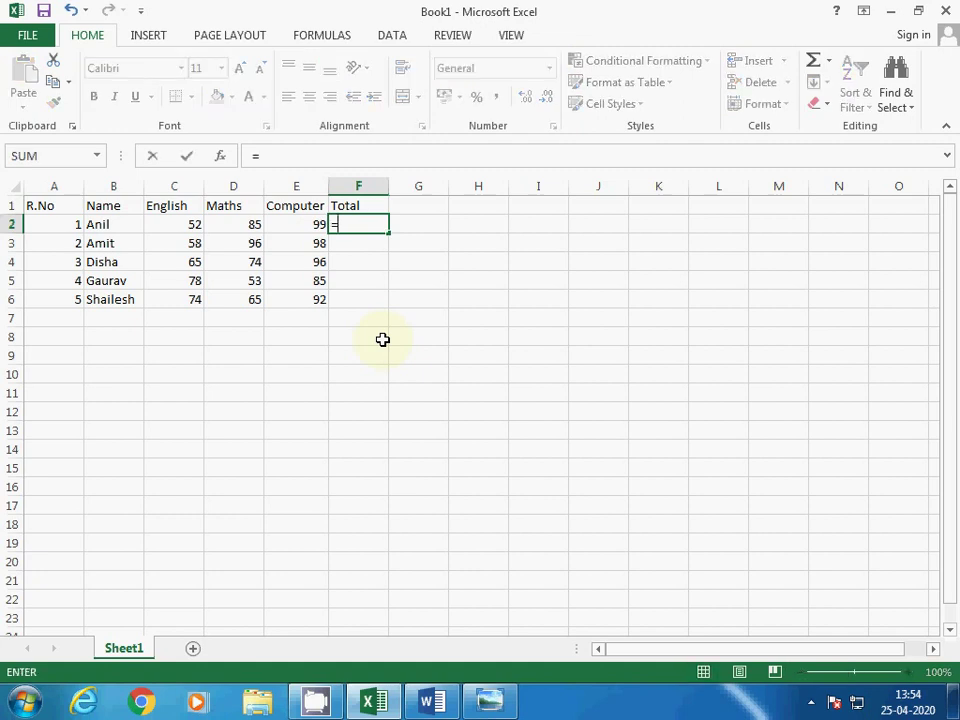
text(sum()
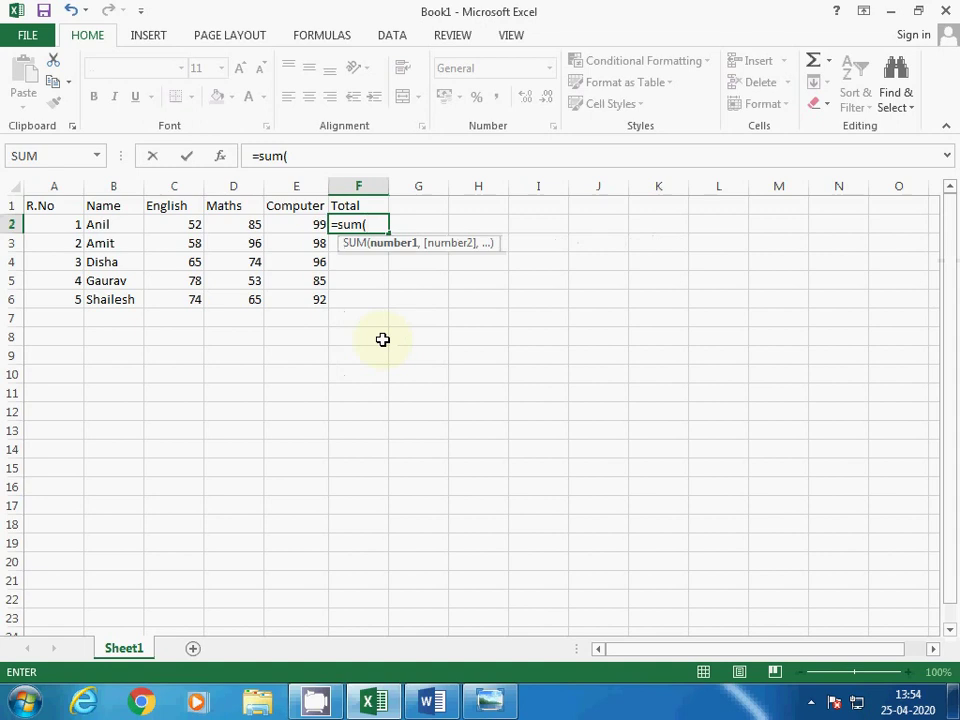
drag(182, 225, 272, 225)
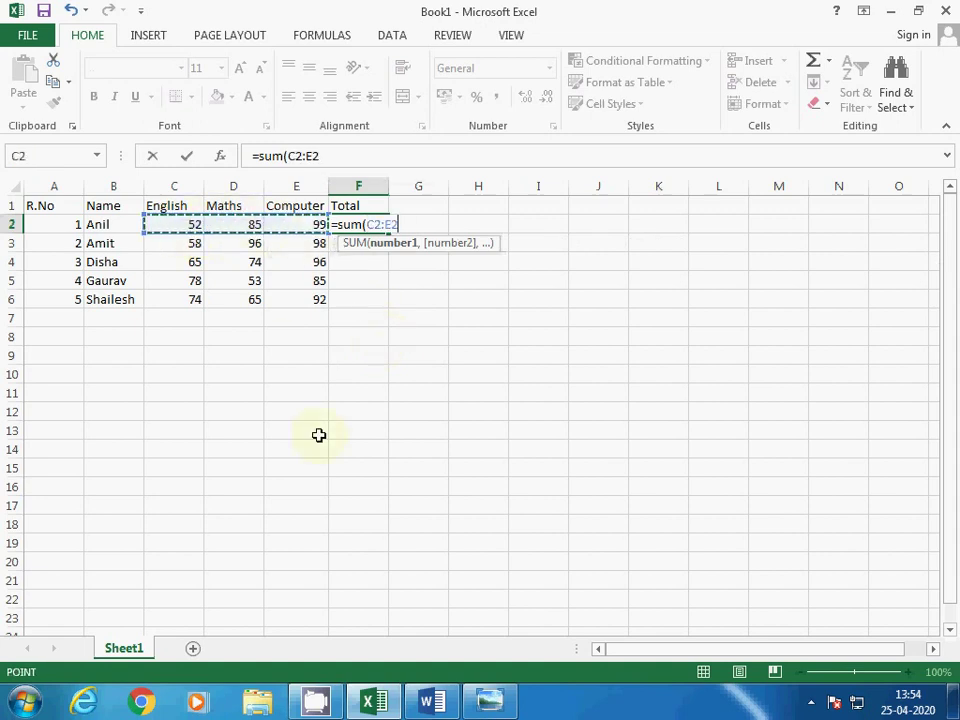
text())
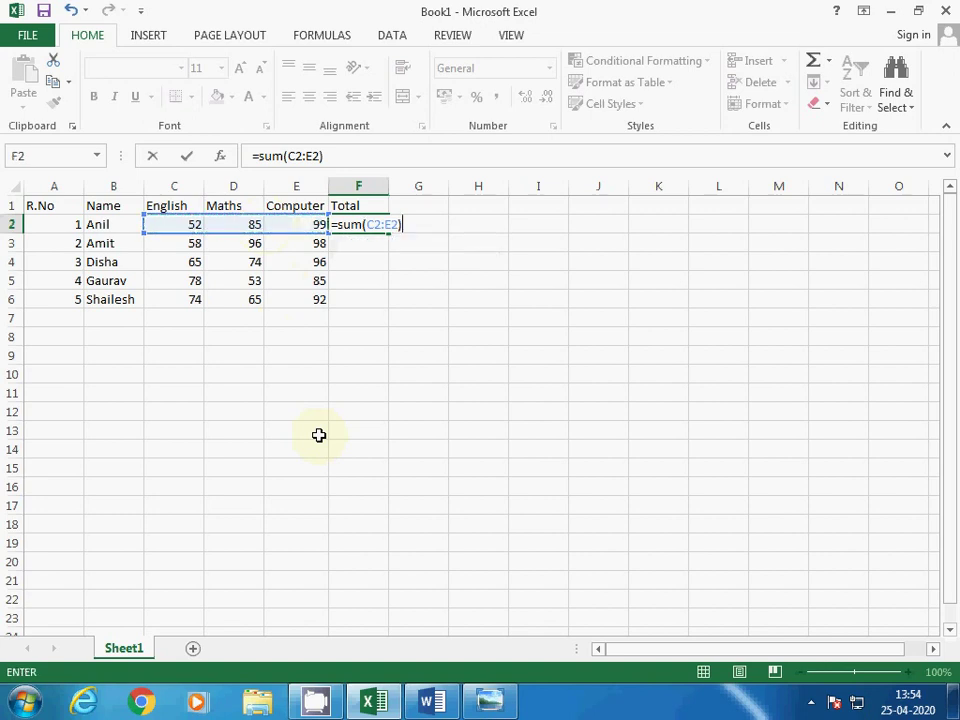
key(Return)
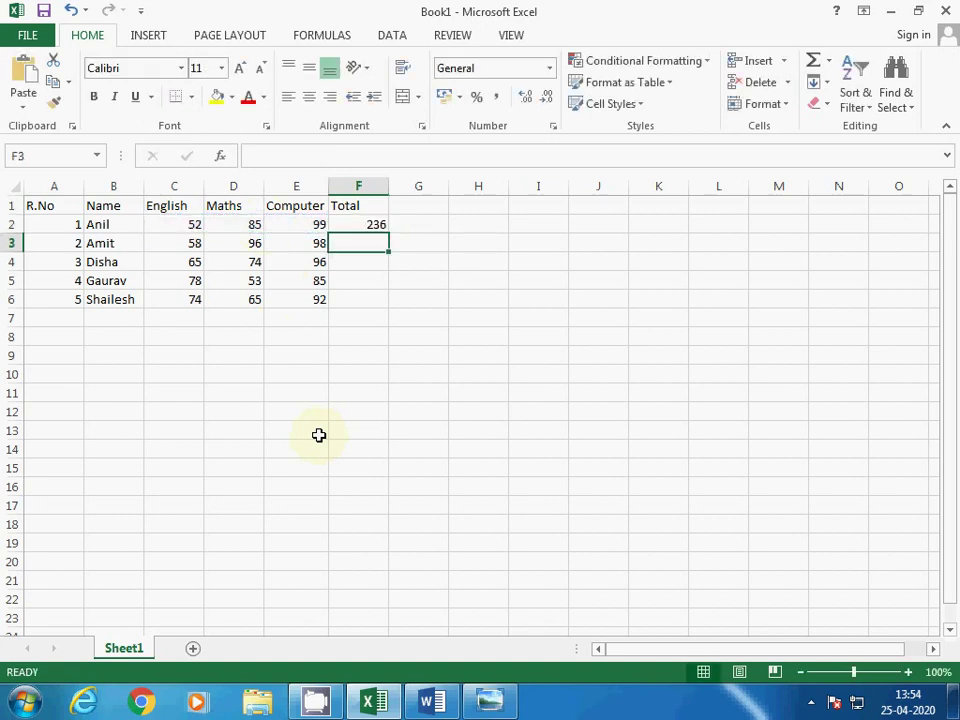
Step: Copy the total formula from F2 down to F6 and fit column F to its contents
key(Up)
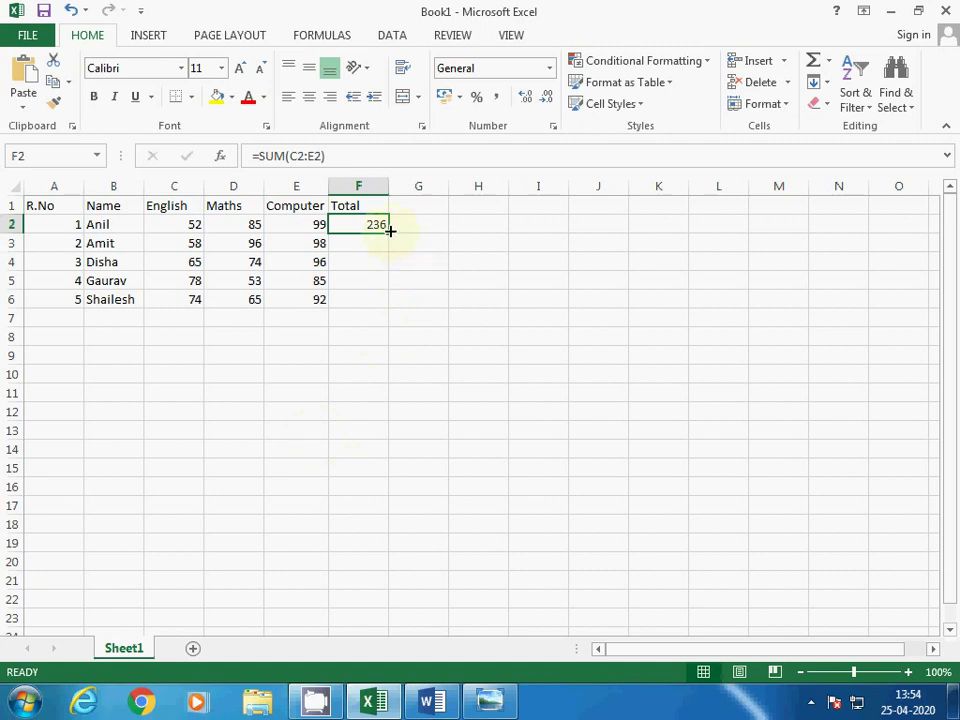
drag(390, 230, 381, 317)
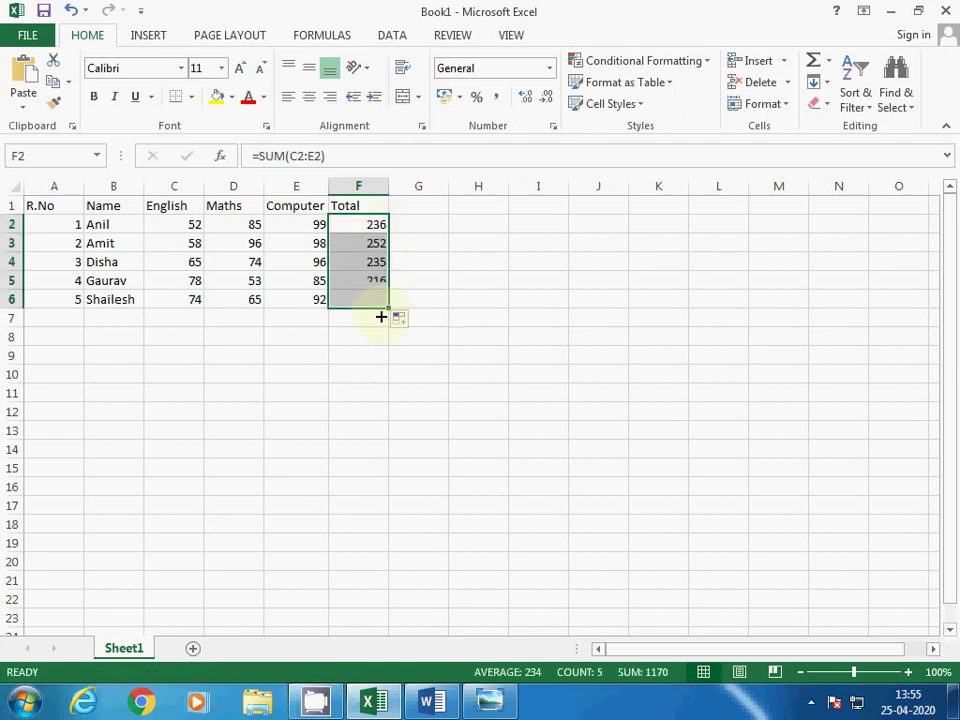
double_click(389, 187)
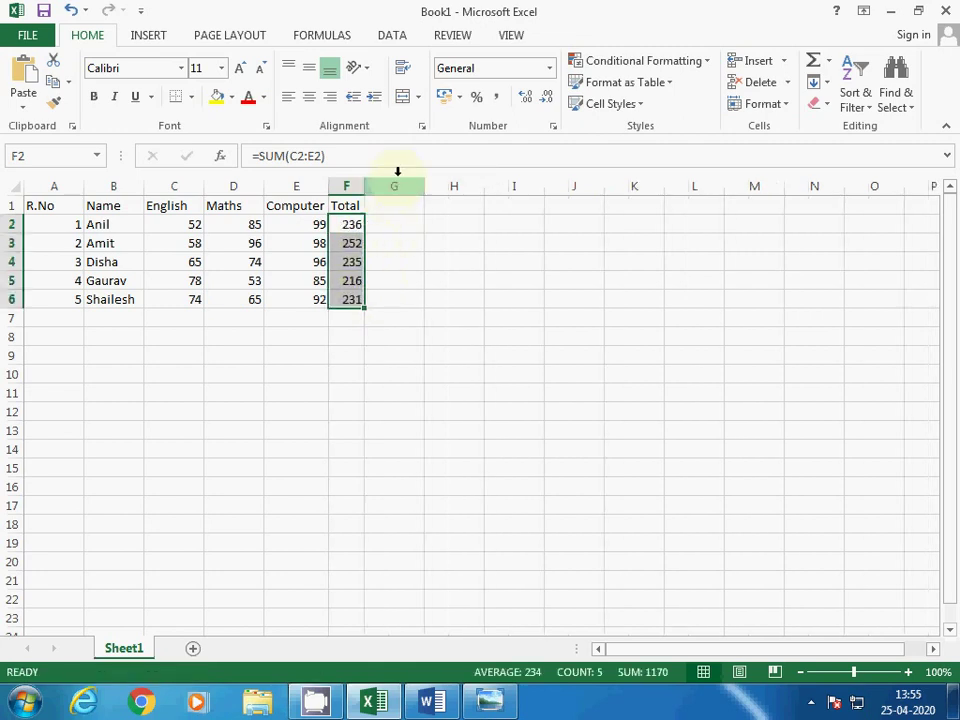
Step: Examine the SUM formulas in F2:F6 to see how the row references change for each student
click(347, 259)
click(349, 222)
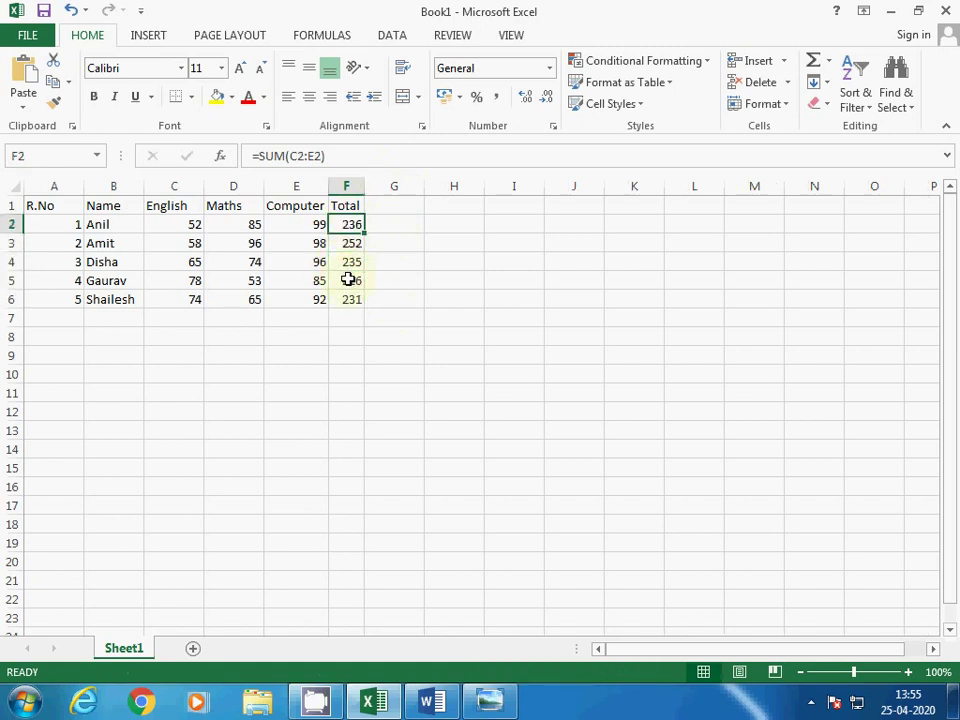
key(Down)
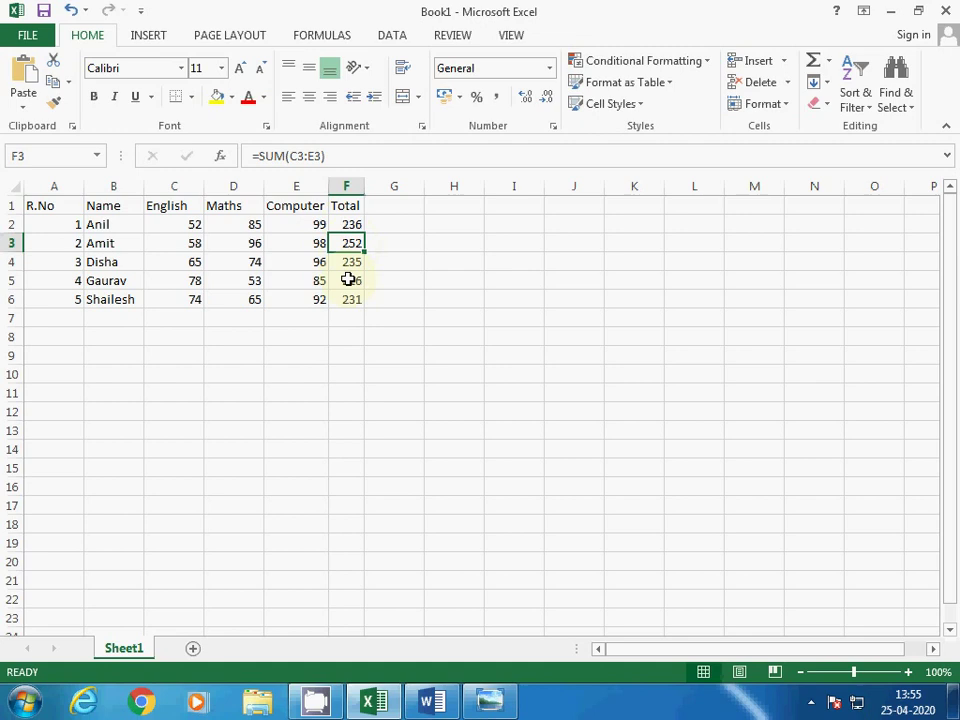
key(Down)
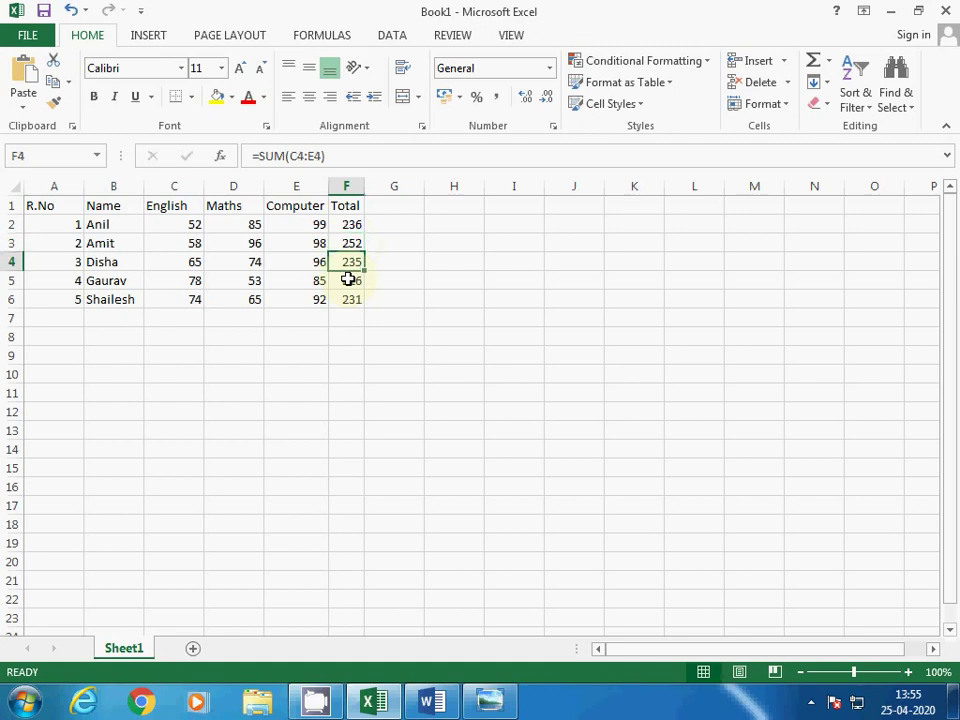
key(Down)
key(Down)
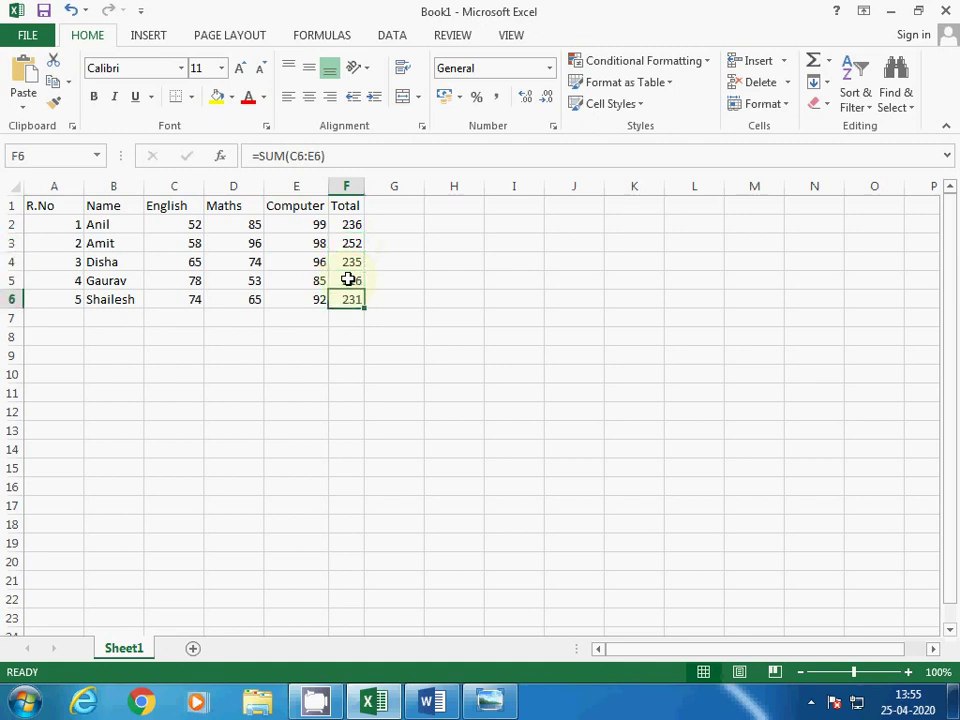
key(Up)
key(Up)
key(Up)
key(Up)
key(Up)
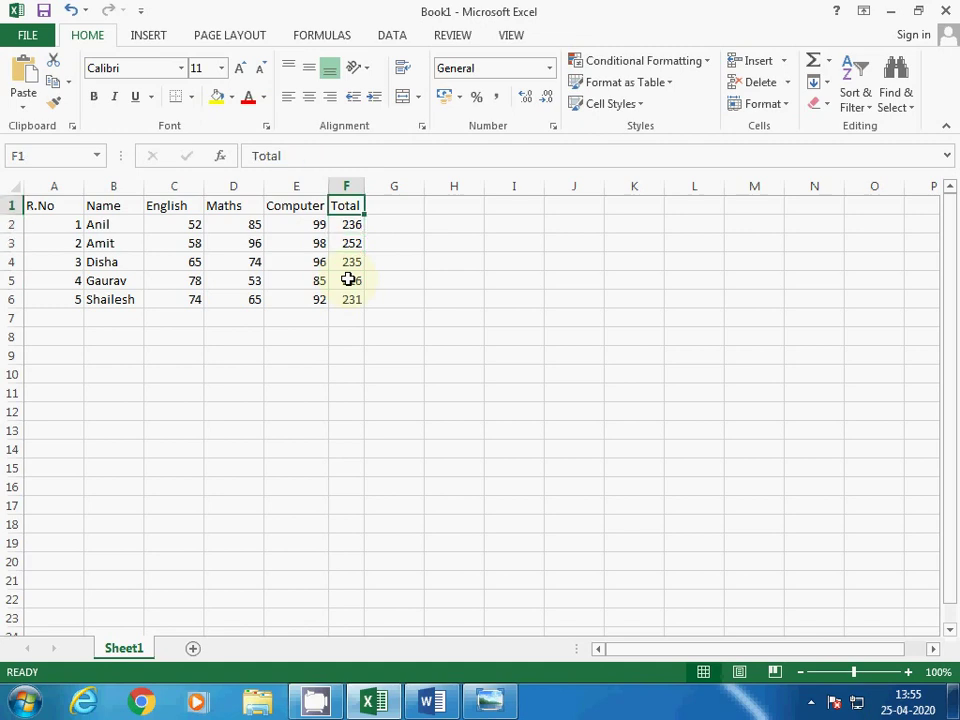
key(Down)
key(Down)
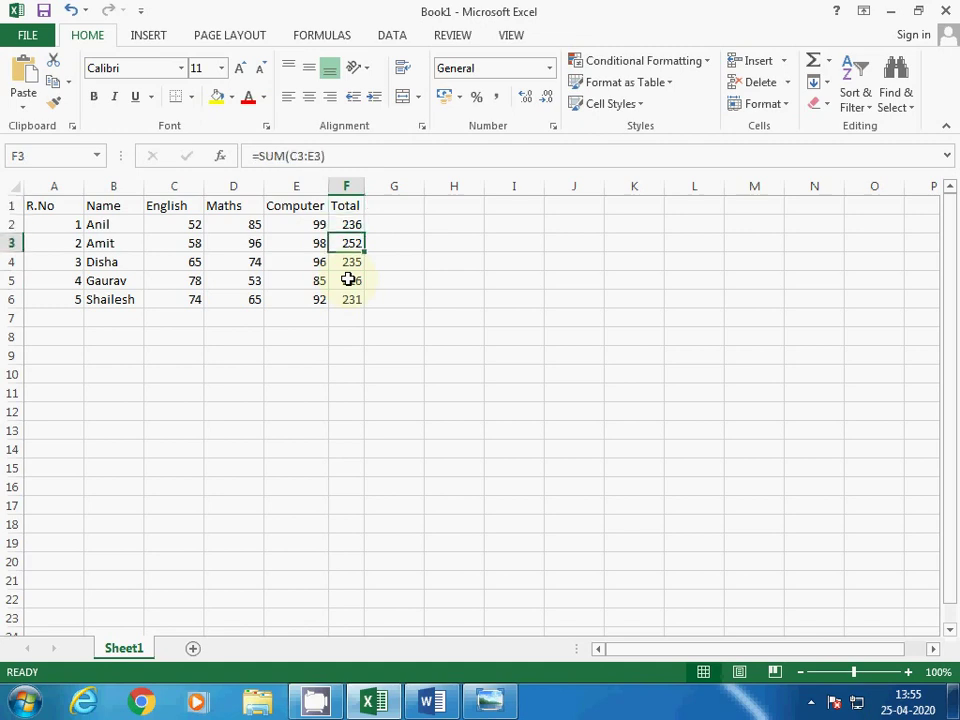
key(alt+Tab)
key(alt+Tab)
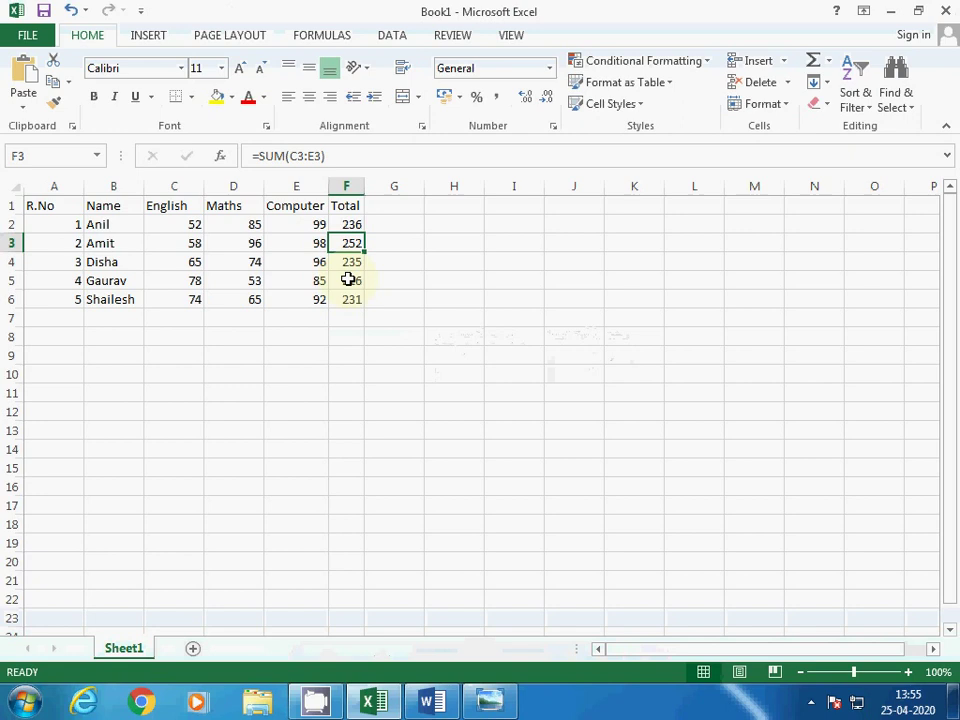
key(Up)
key(Up)
key(Right)
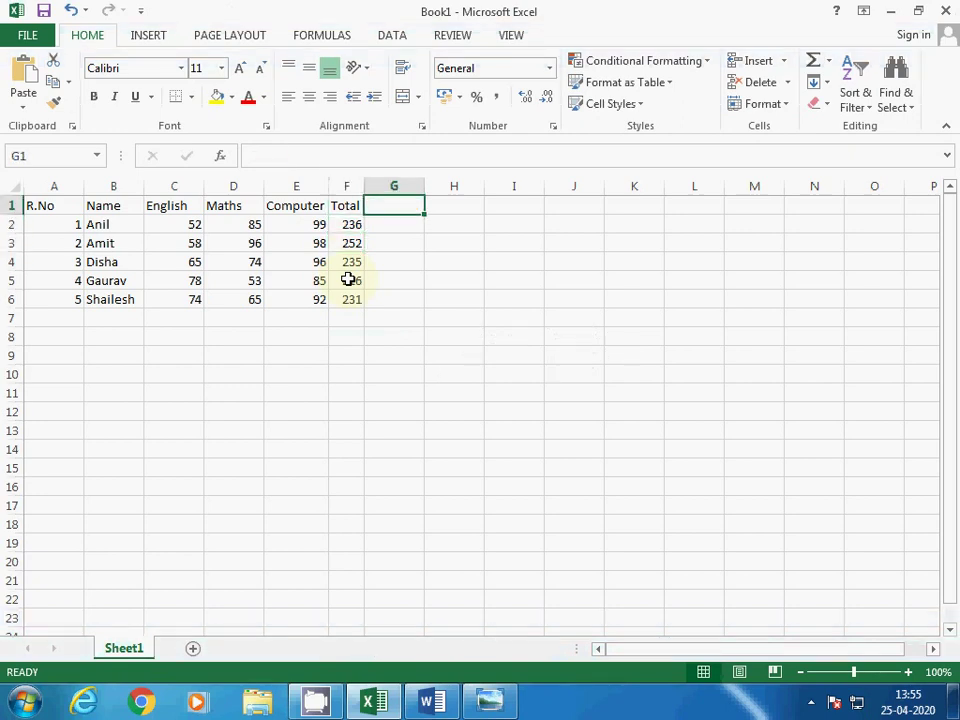
key(Down)
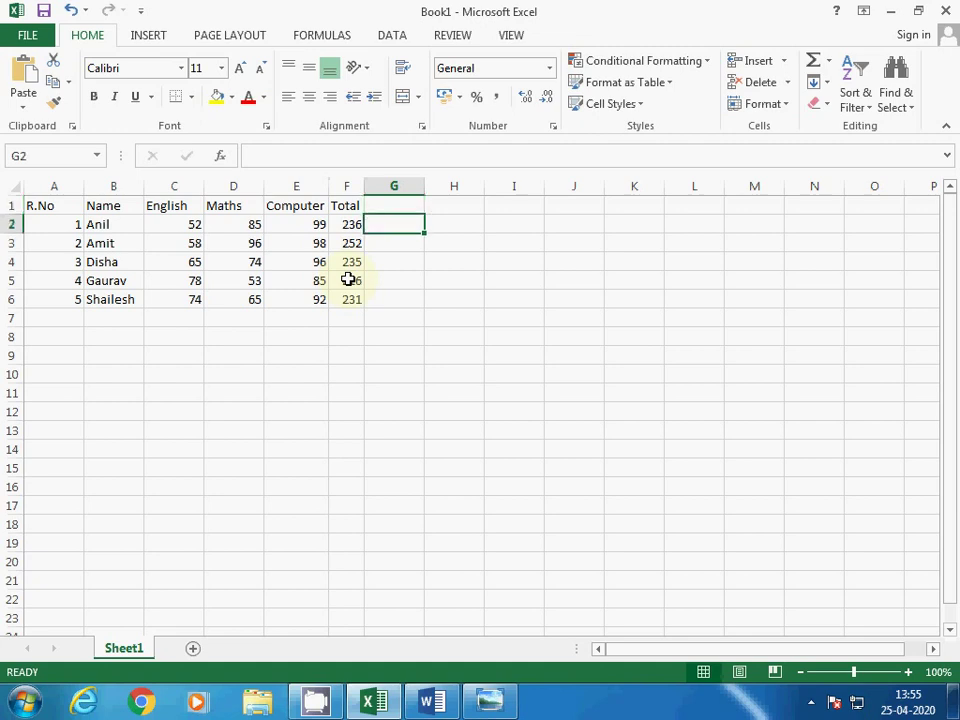
key(Up)
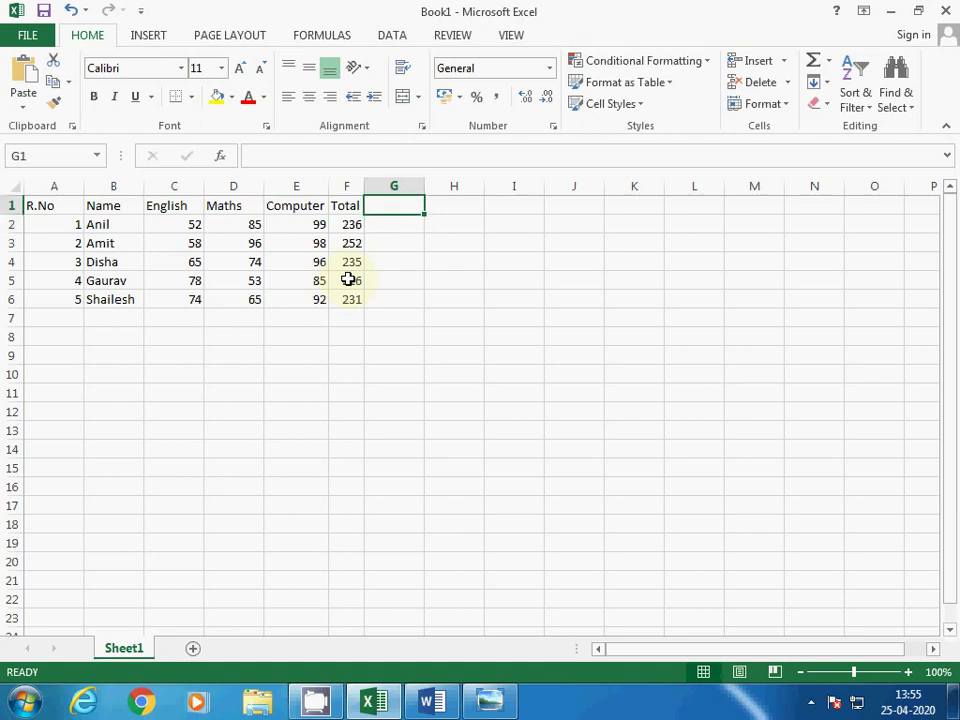
key(Down)
key(Up)
Step: Change the first student's English mark in C2 to 52.75
key(Down)
key(Left)
key(Left)
key(Left)
key(Left)
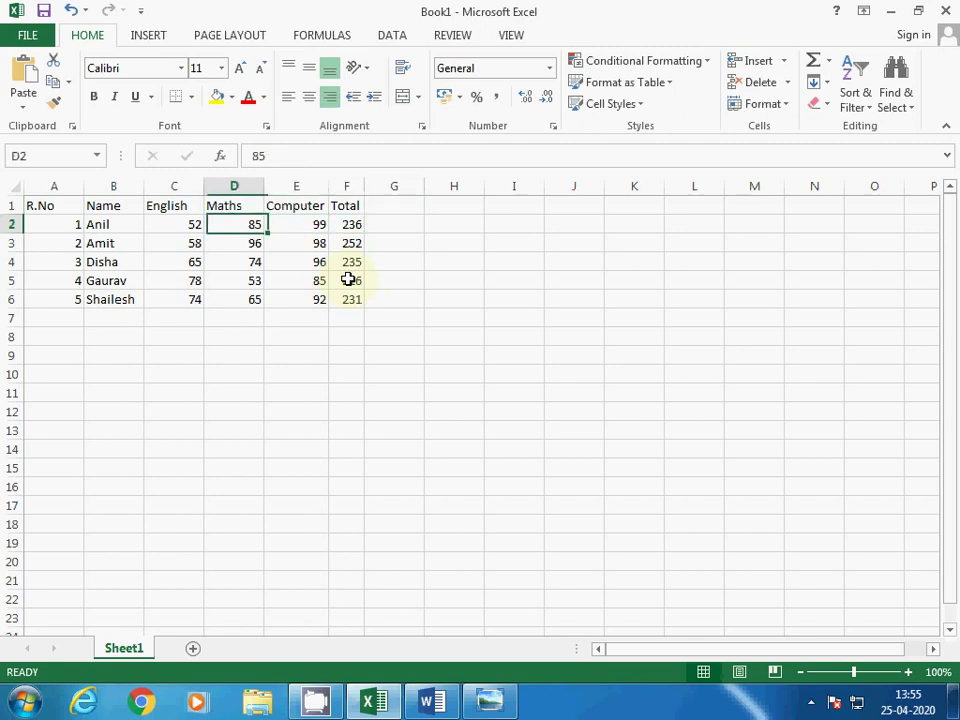
key(F2)
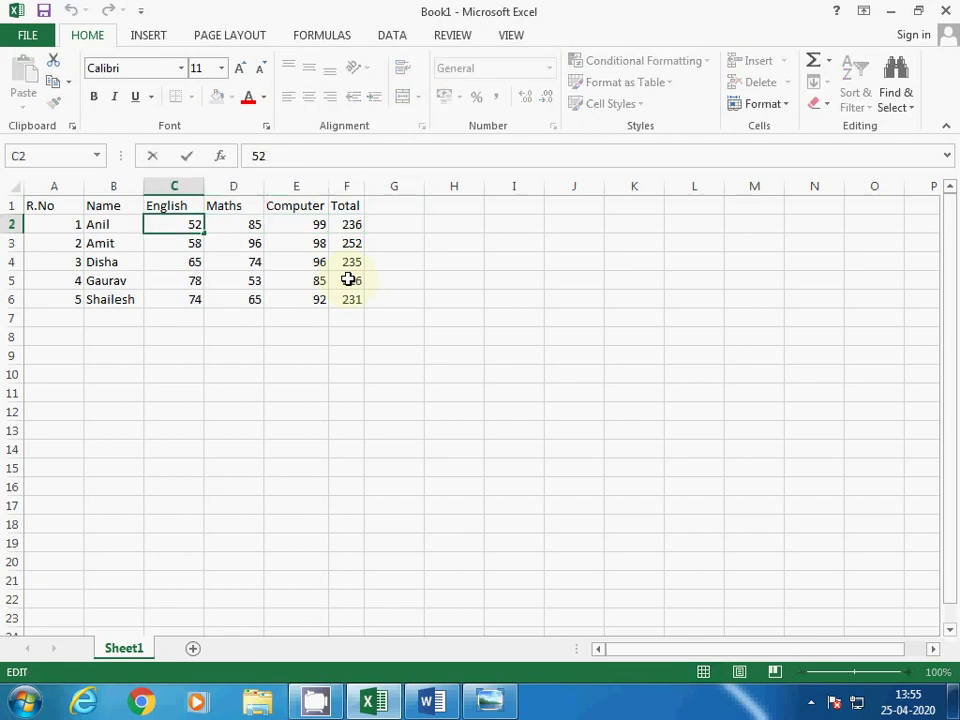
text(.75)
key(ctrl+Return)
key(Down)
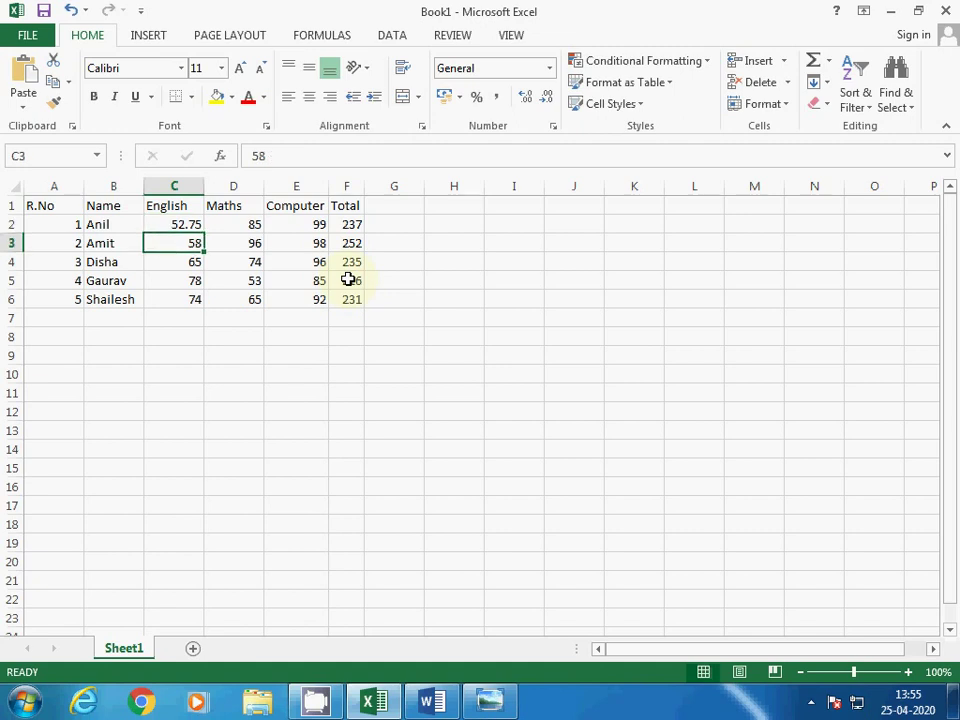
Step: Set the English marks of the second, third and fourth students in C3:C5 to 58.80, 58.95 and 95.87
key(F2)
text(.80)
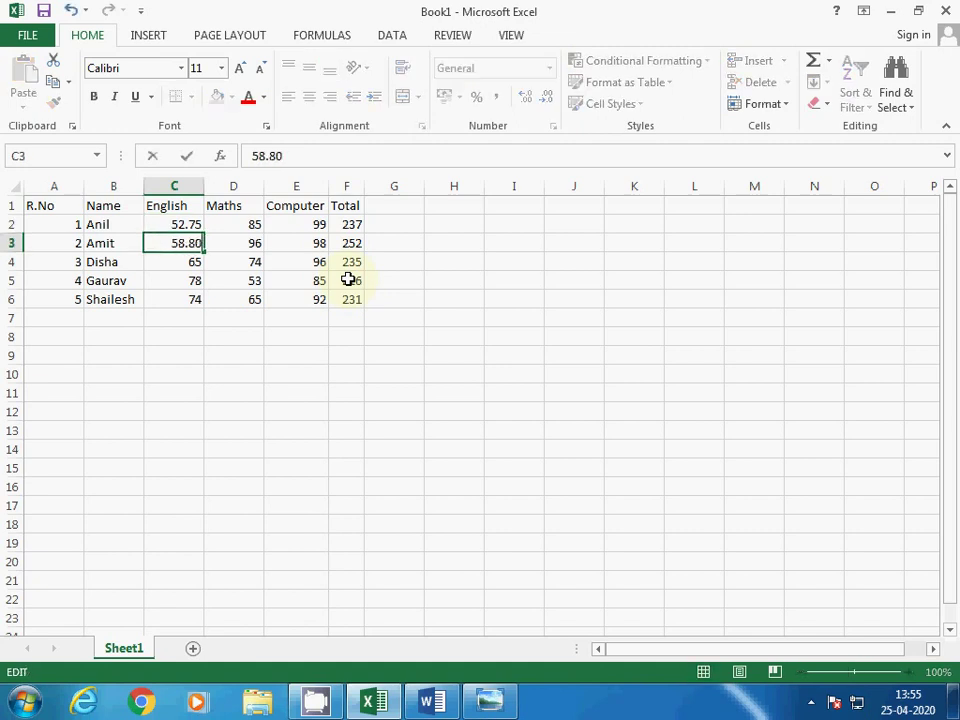
key(Return)
text(58.95)
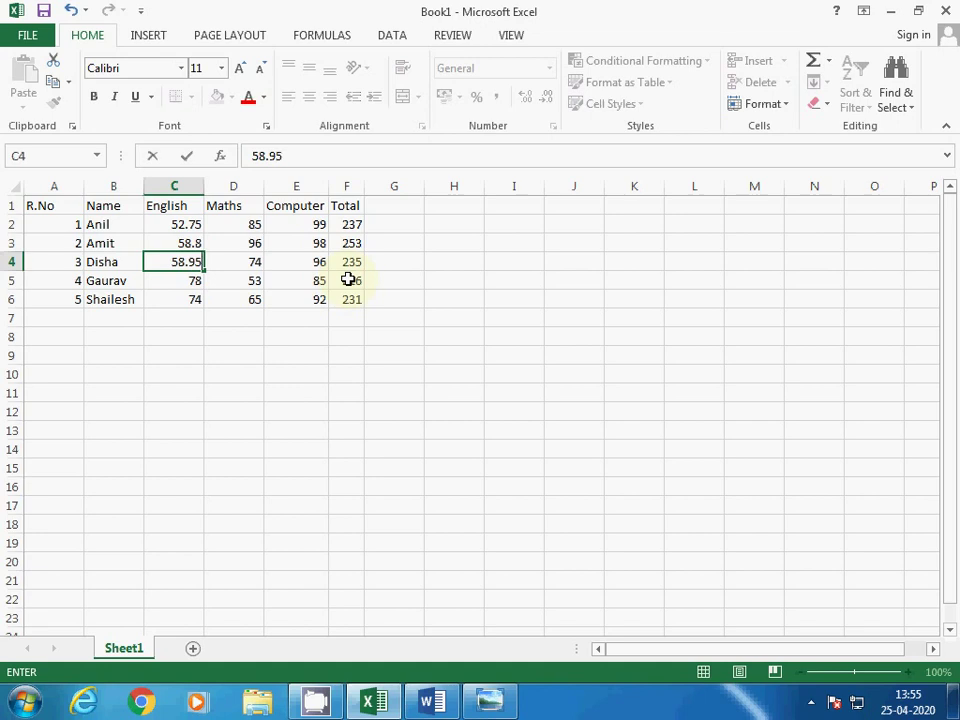
key(Return)
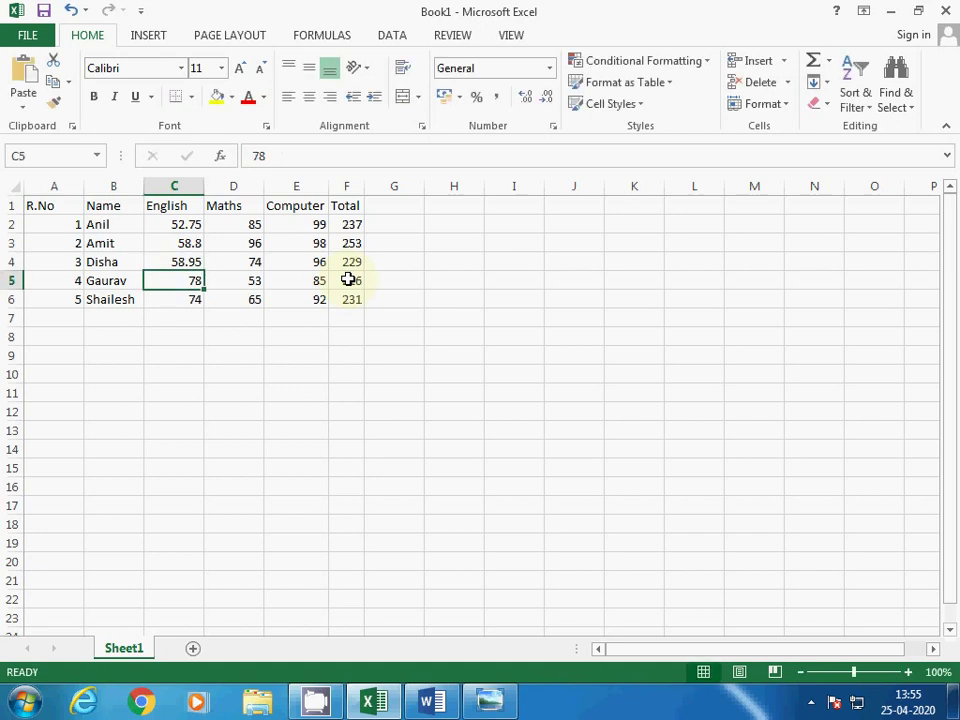
text(95.87)
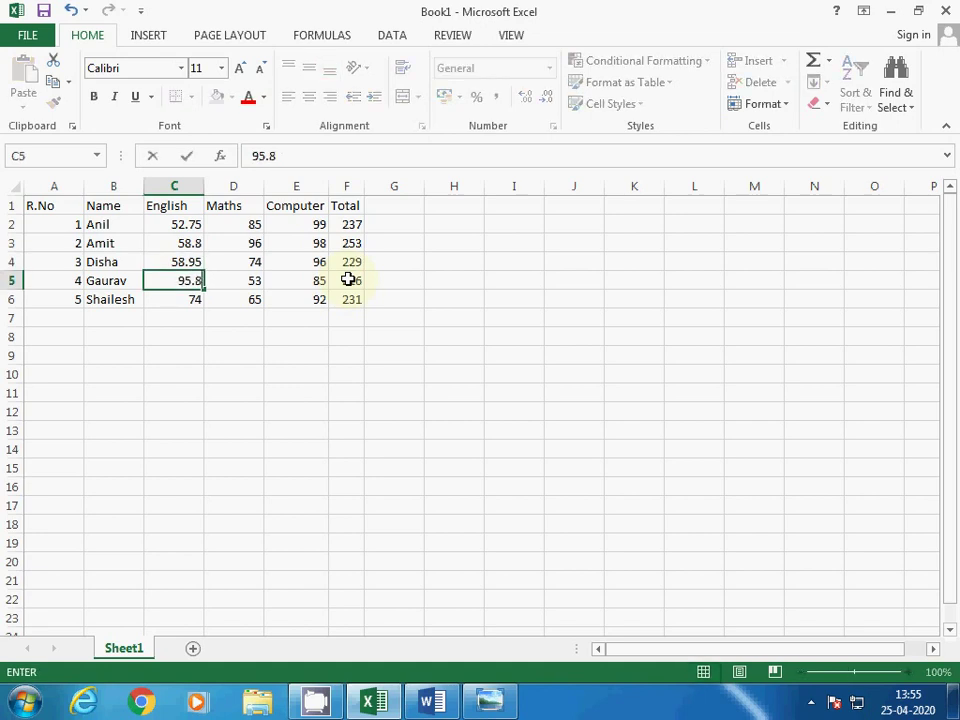
key(Return)
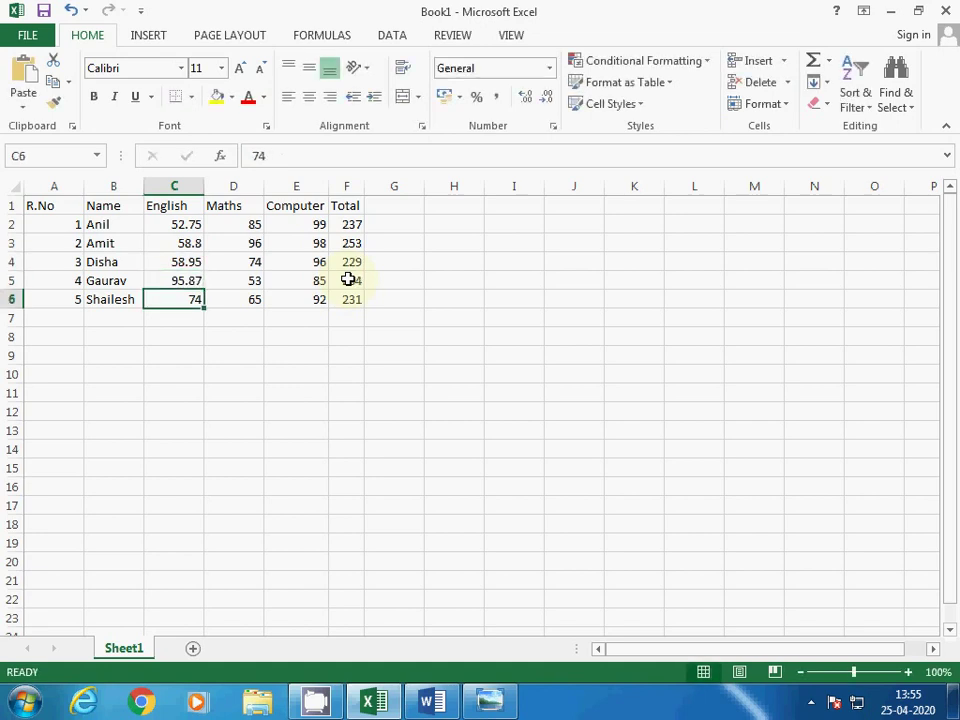
Step: Fit column F to its contents so the totals show their decimals, and check the totals in F2:F6
key(Up)
key(Up)
key(Up)
key(Up)
key(Right)
key(Right)
key(Right)
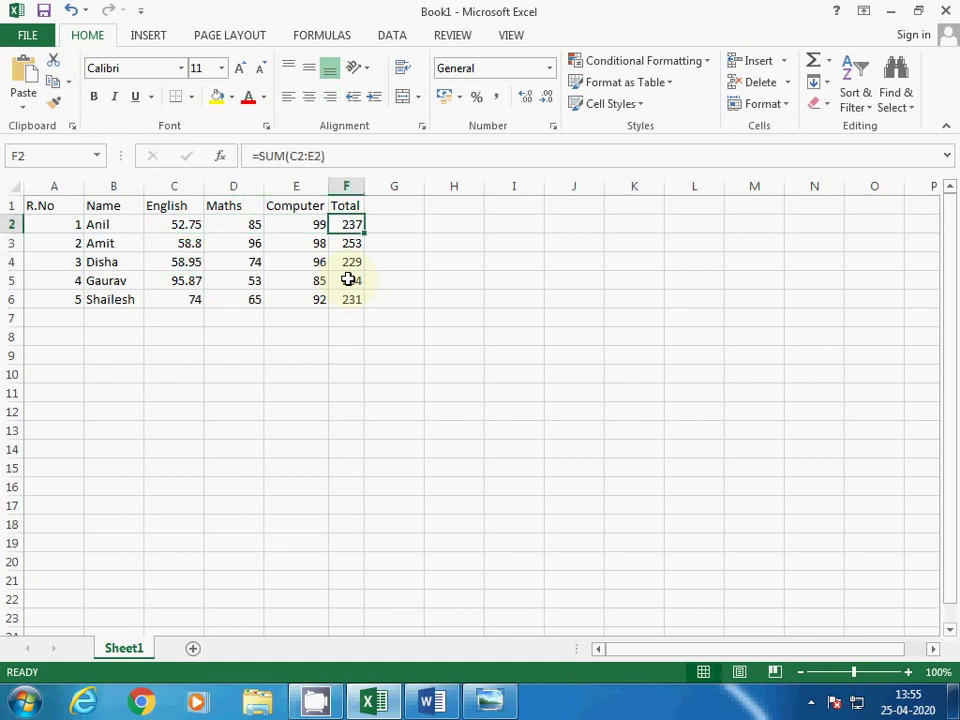
double_click(366, 188)
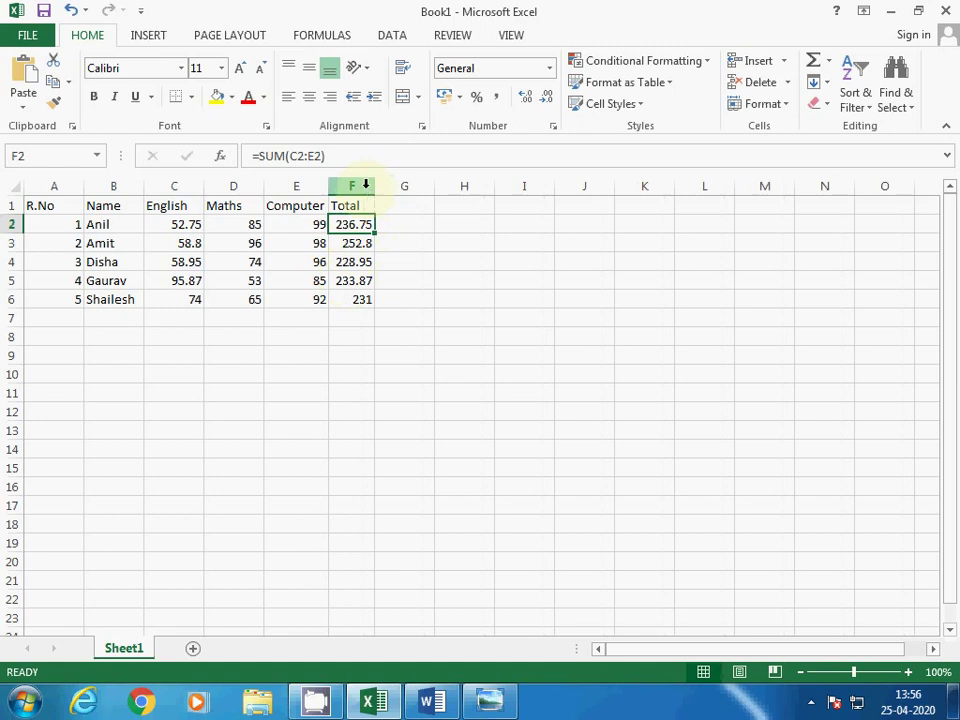
click(349, 337)
click(352, 224)
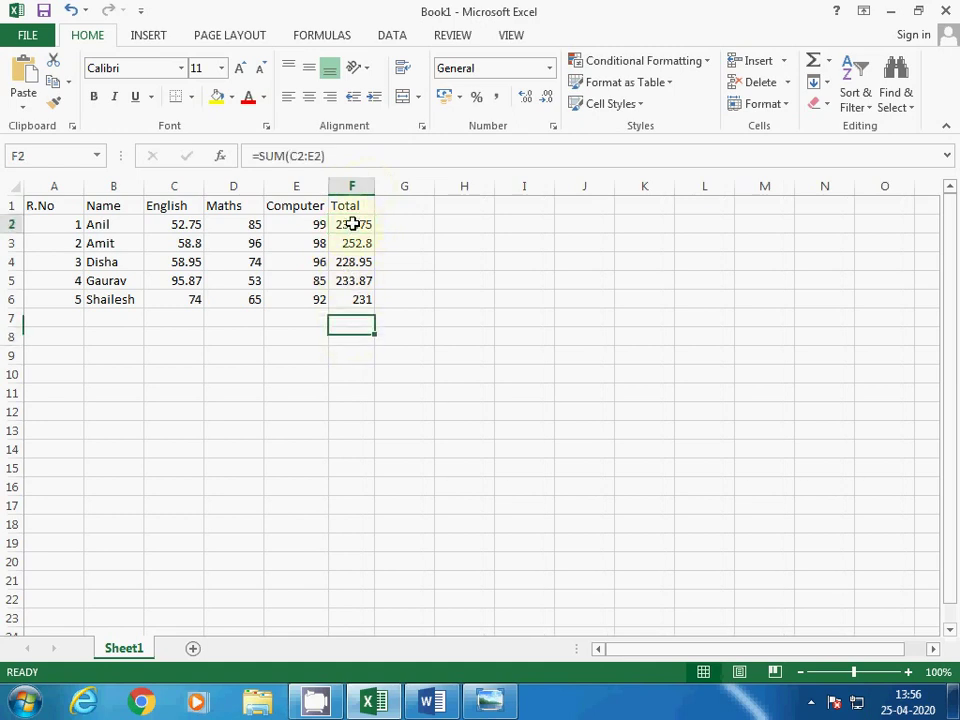
click(369, 243)
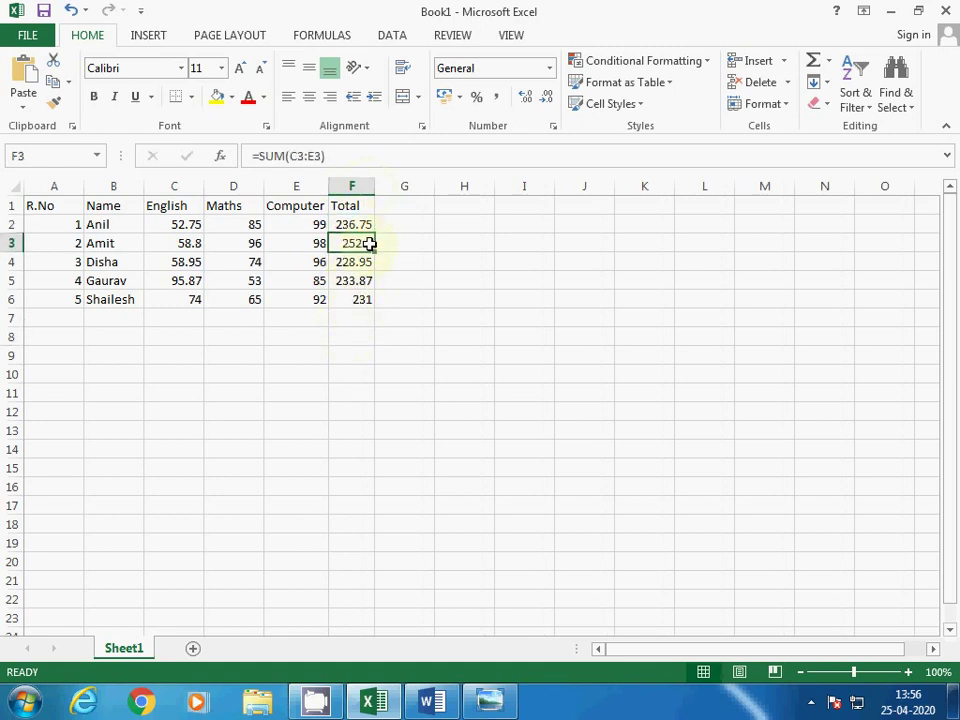
click(359, 300)
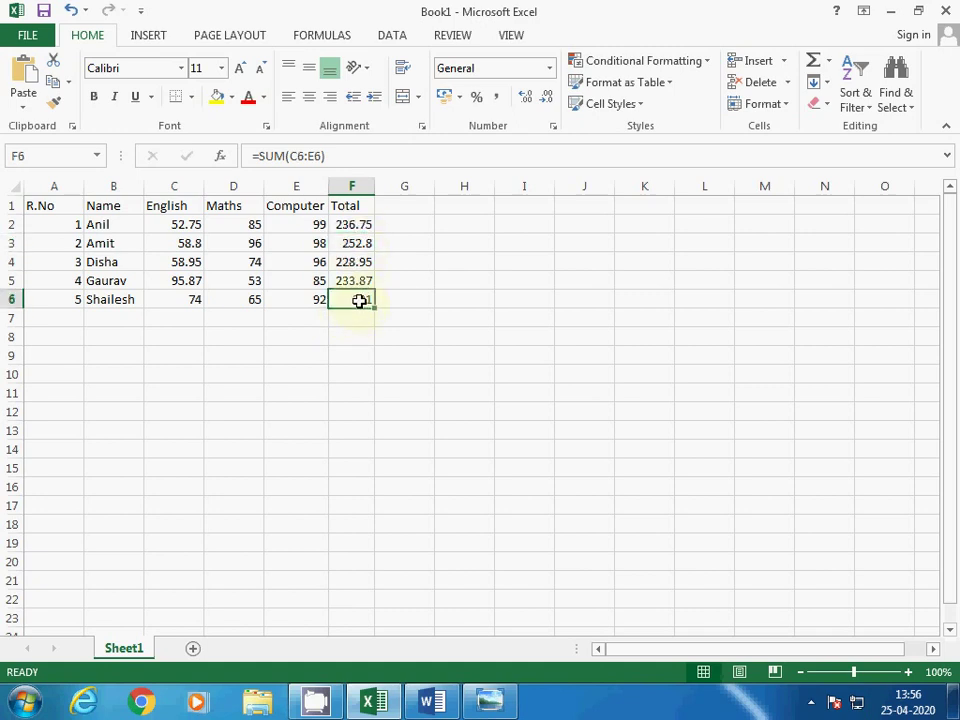
click(365, 243)
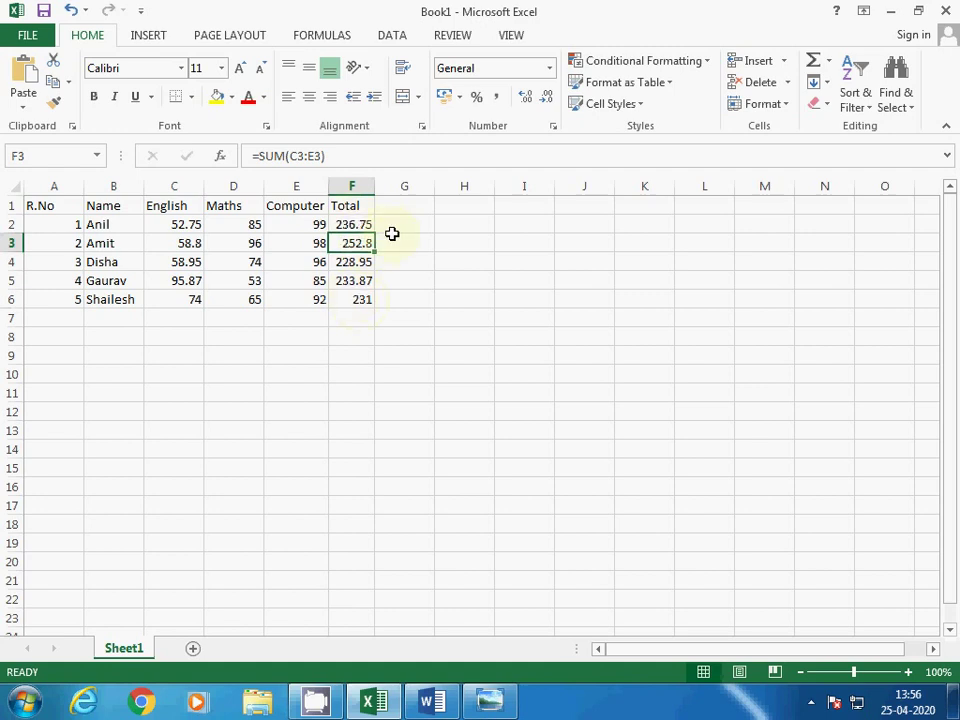
Step: Round the first student's total to two decimal places in G2 with the formula =ROUND(F2,2)
click(392, 234)
click(392, 232)
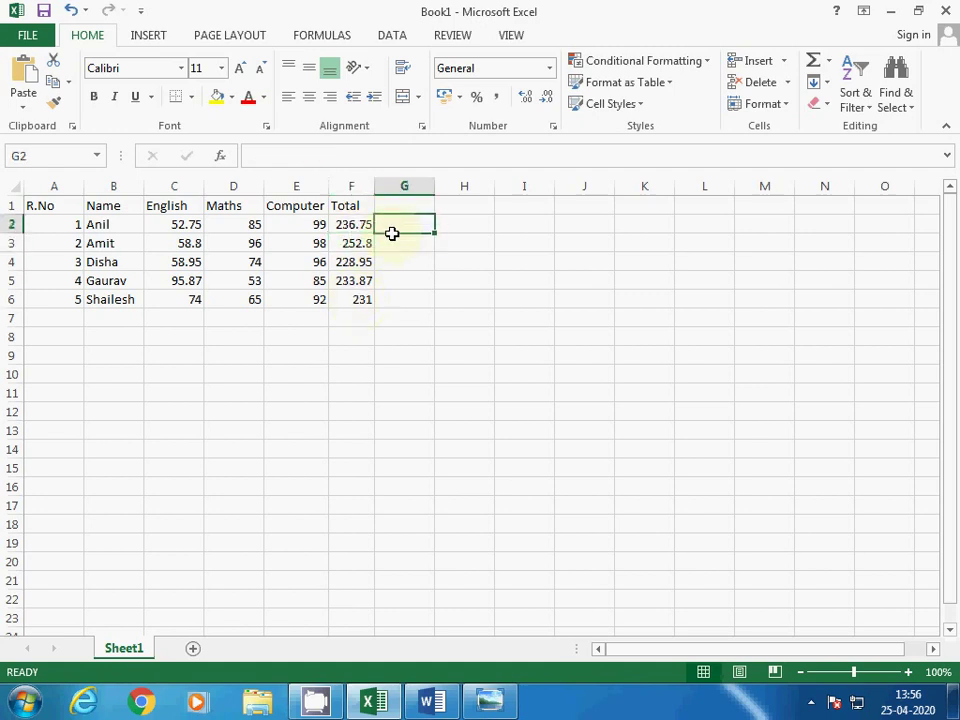
text(=rou)
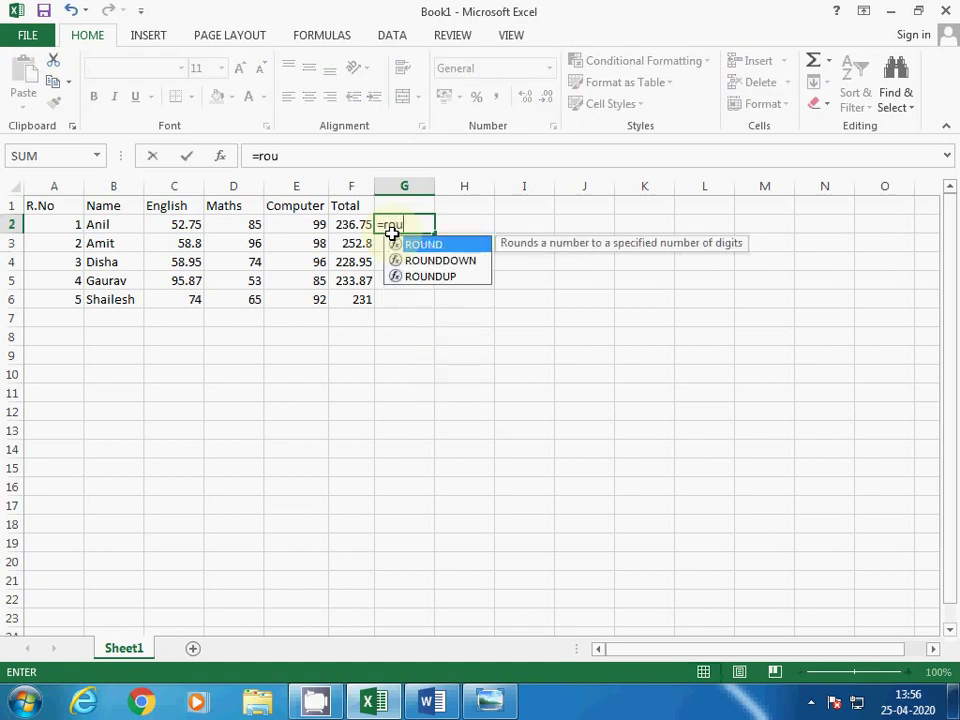
text(nd()
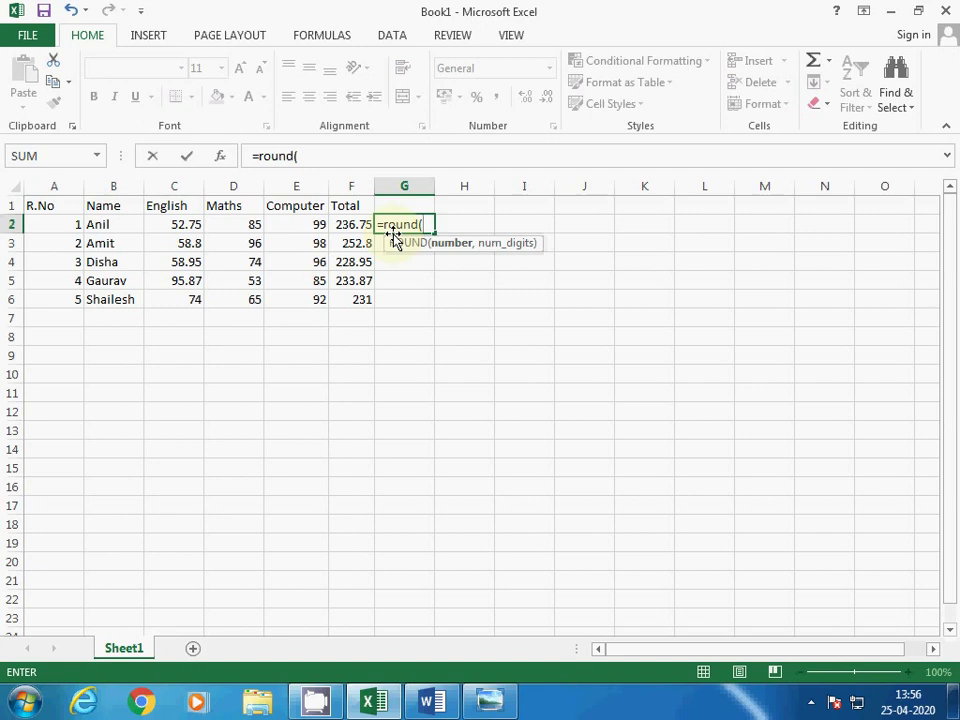
key(Left)
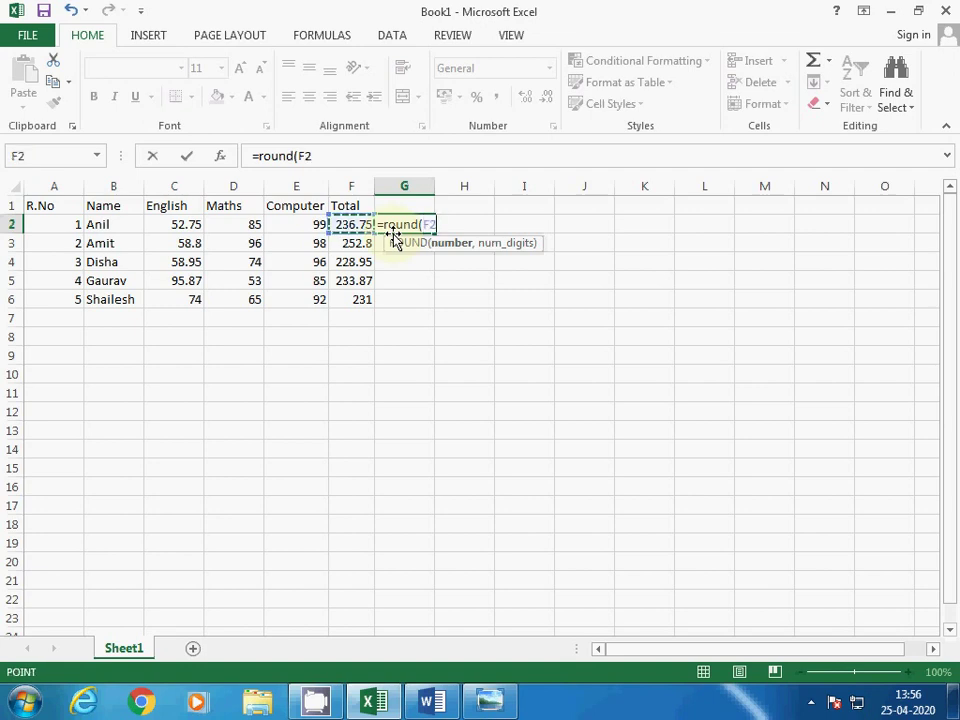
text(,)
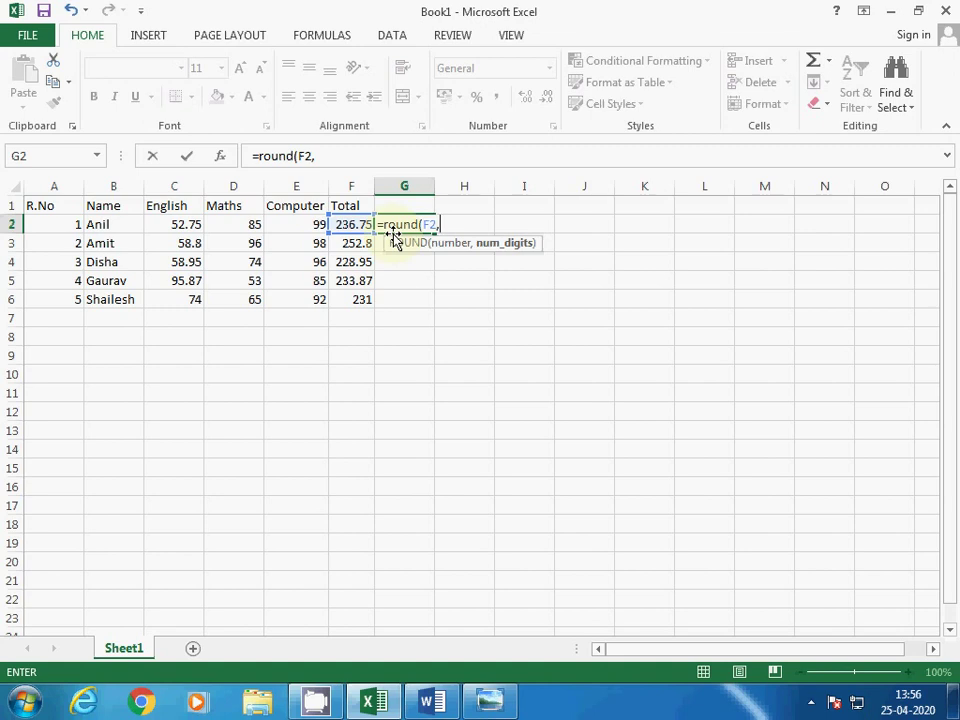
text(2))
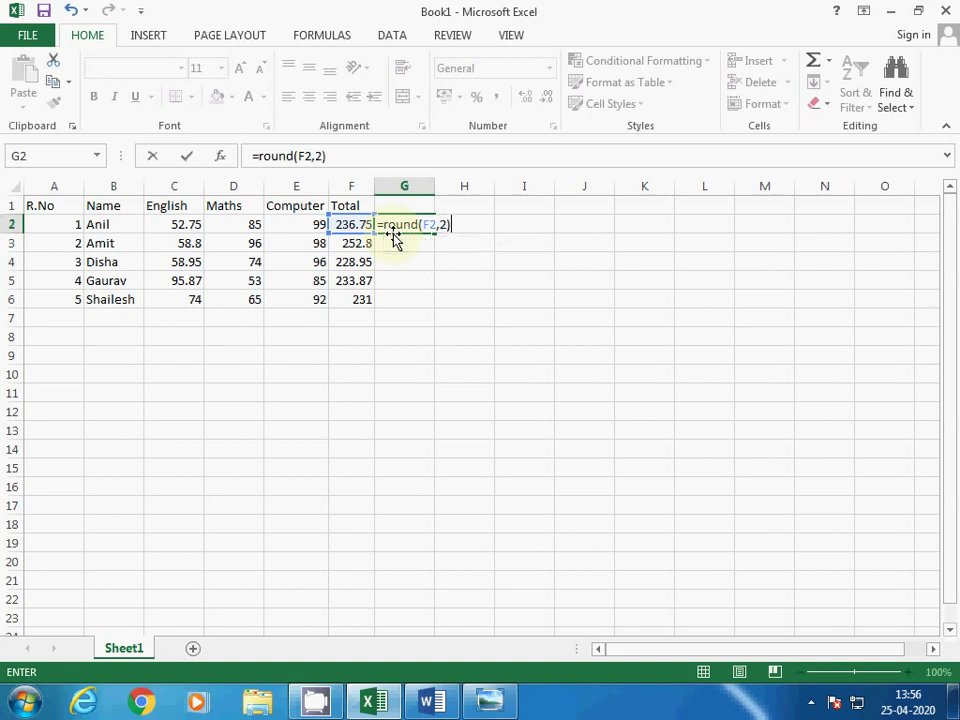
key(Return)
click(393, 229)
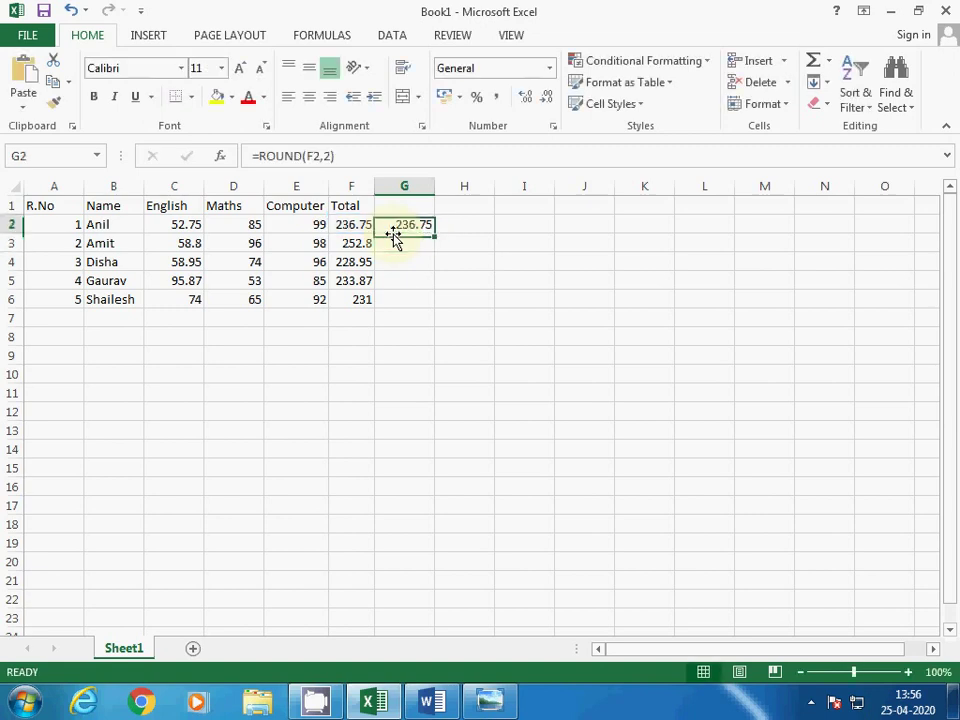
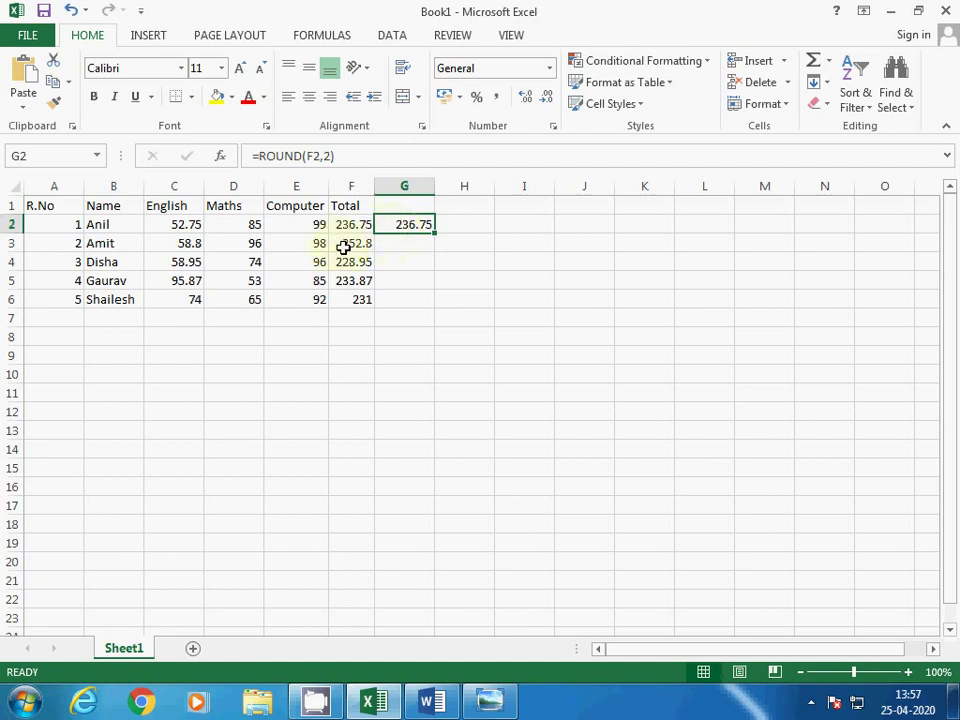
Step: Change the English mark in C2 to 52.758 and check the rounded total in G2
click(196, 224)
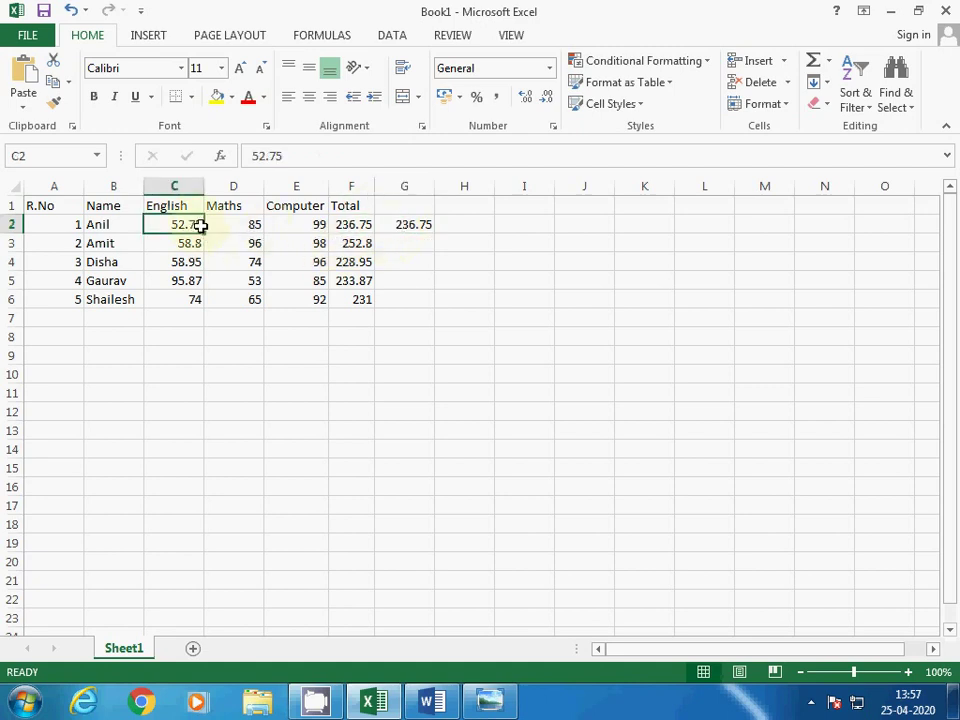
double_click(199, 225)
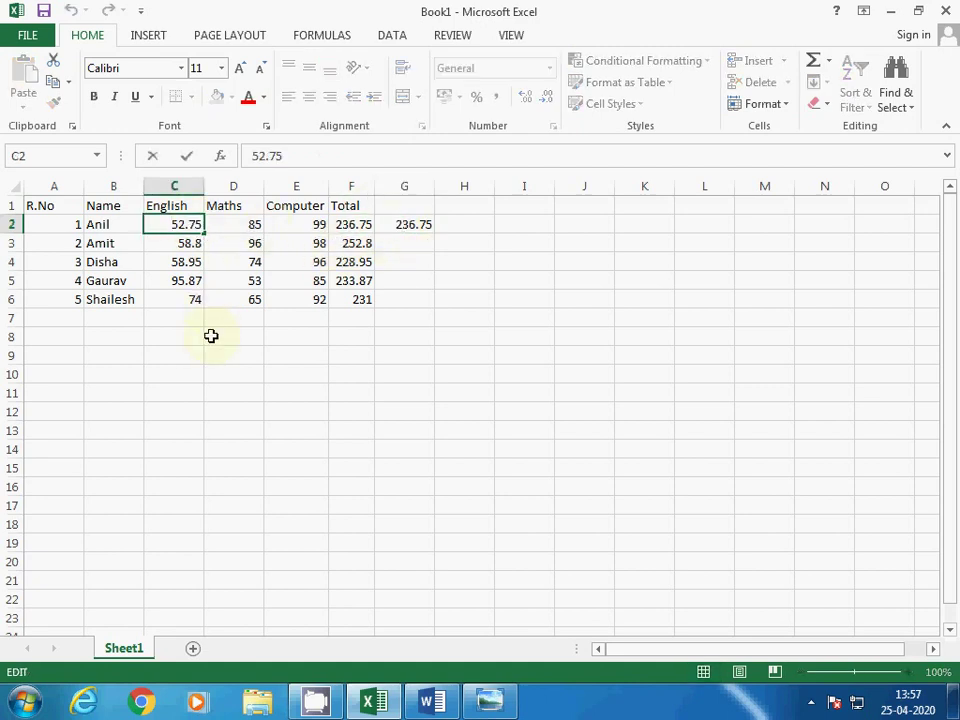
text(8)
key(Return)
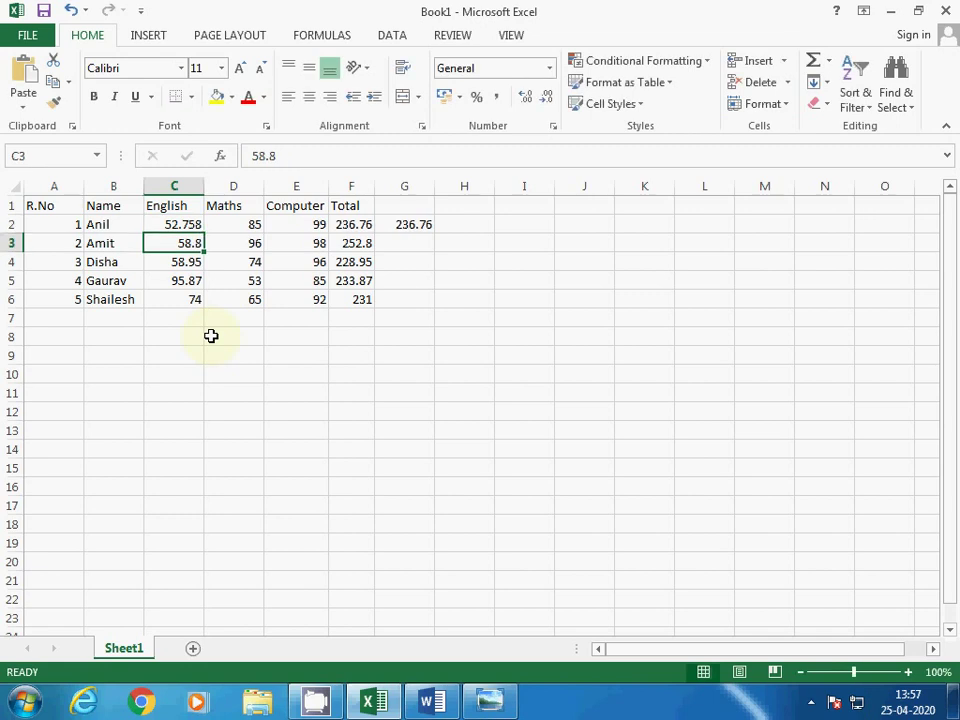
key(Up)
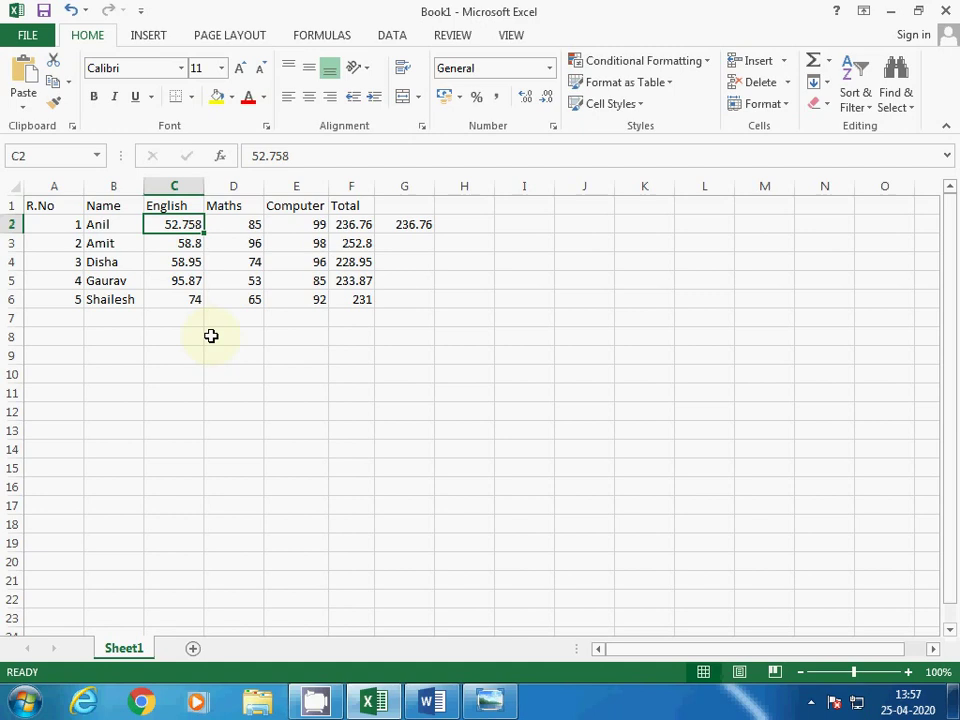
key(Right)
key(Right)
key(Right)
key(Right)
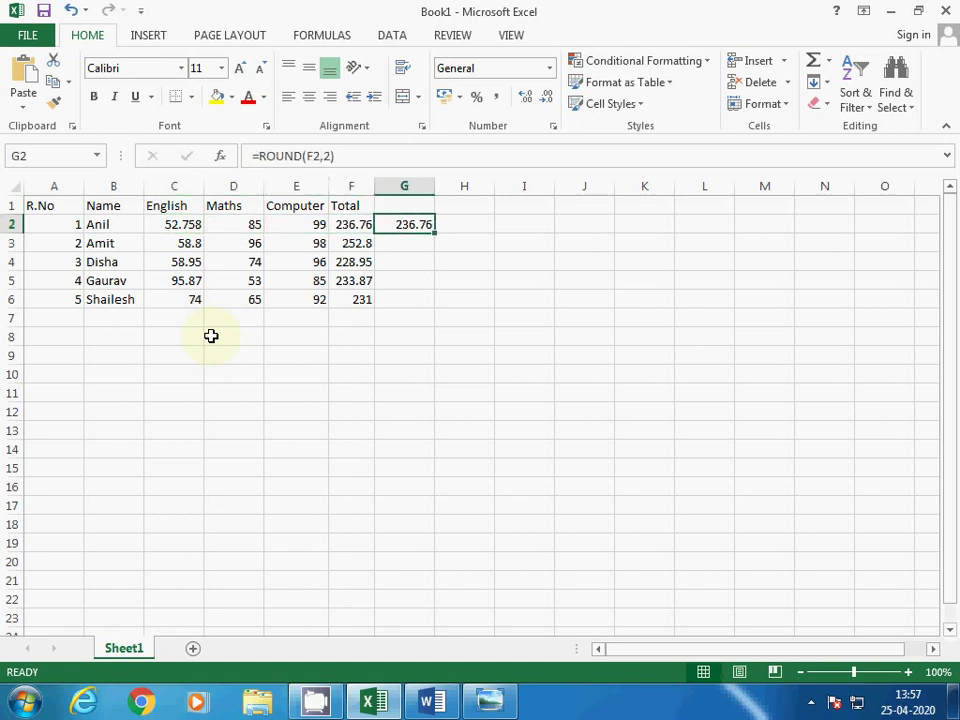
Step: Change the second student's English mark in C3 to 58.894
key(Down)
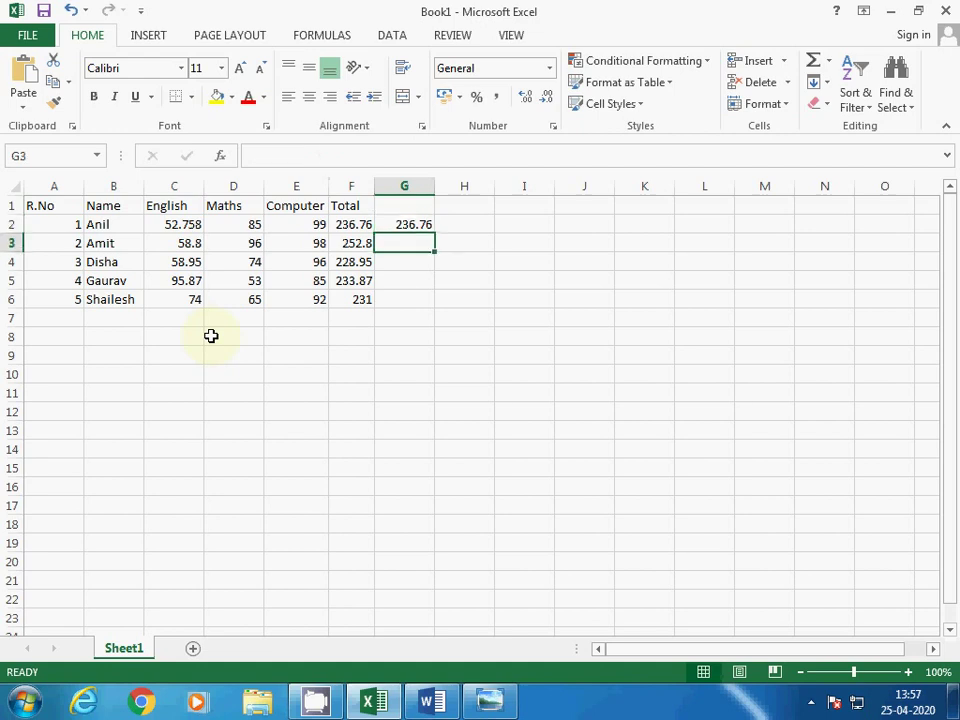
key(Left)
key(Left)
key(Left)
key(Left)
key(F2)
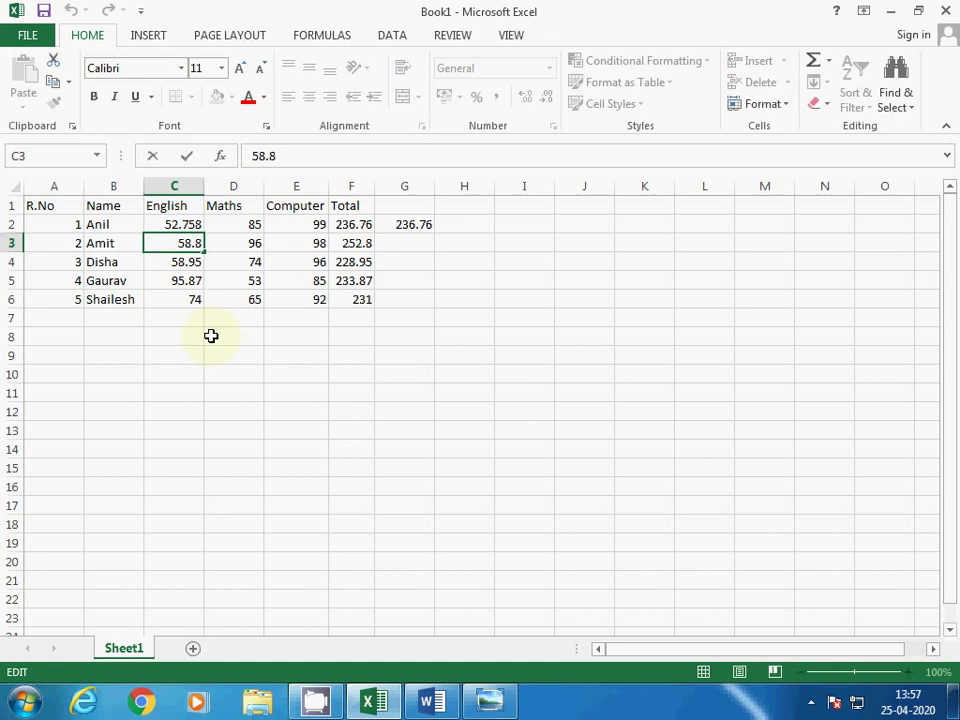
text(94)
key(Return)
key(Up)
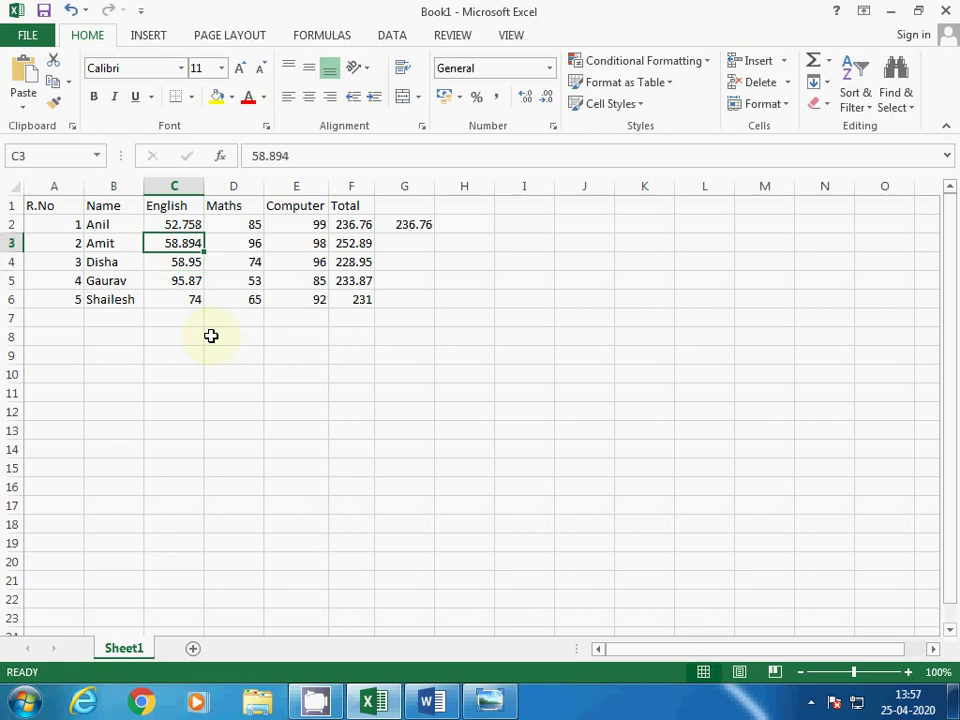
key(Right)
key(Right)
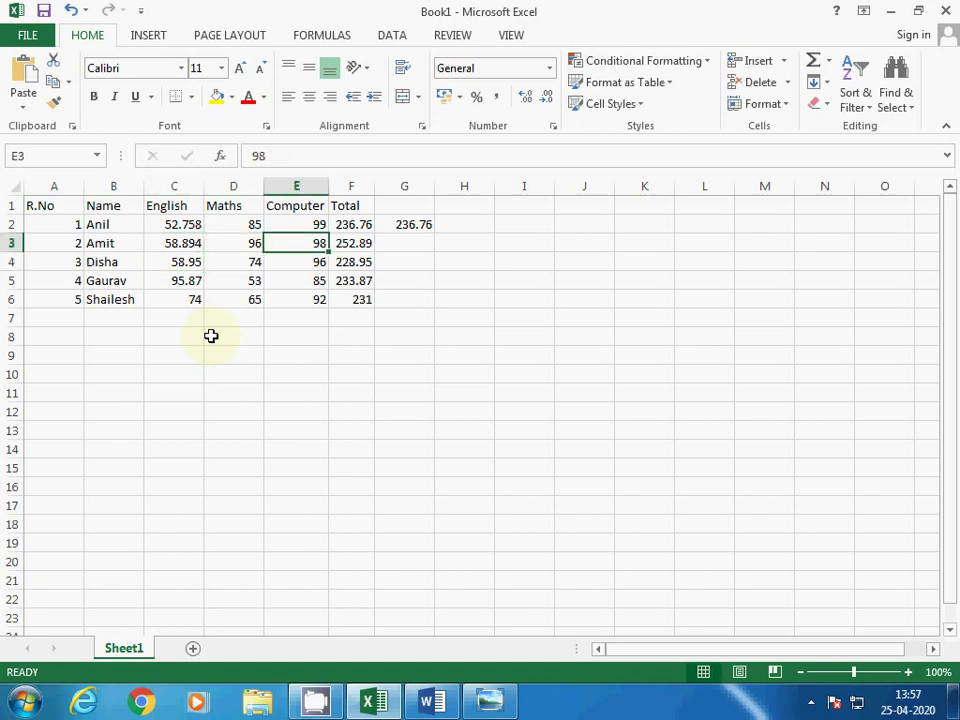
Step: Copy the two-decimal ROUND formula from G2 down to G6 for the remaining students
key(Right)
key(Right)
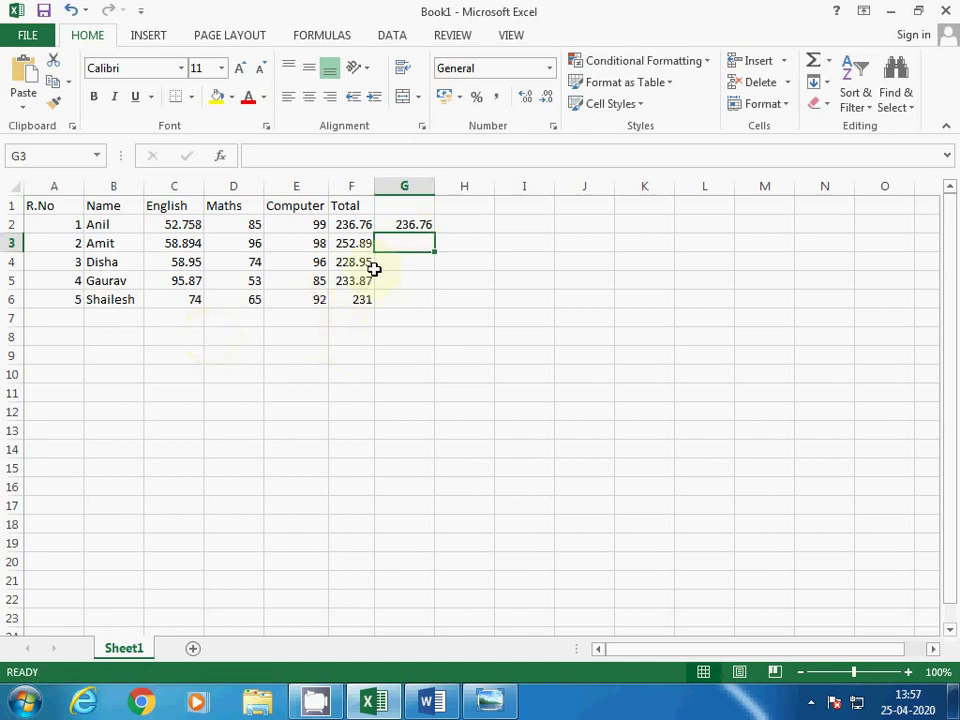
click(408, 217)
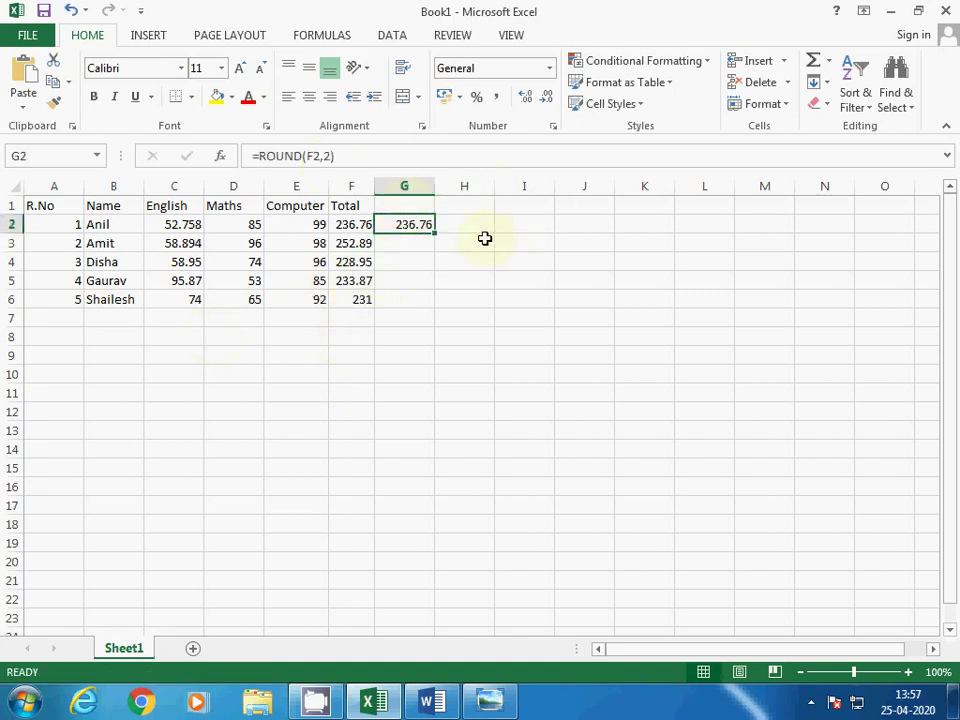
drag(436, 232, 439, 315)
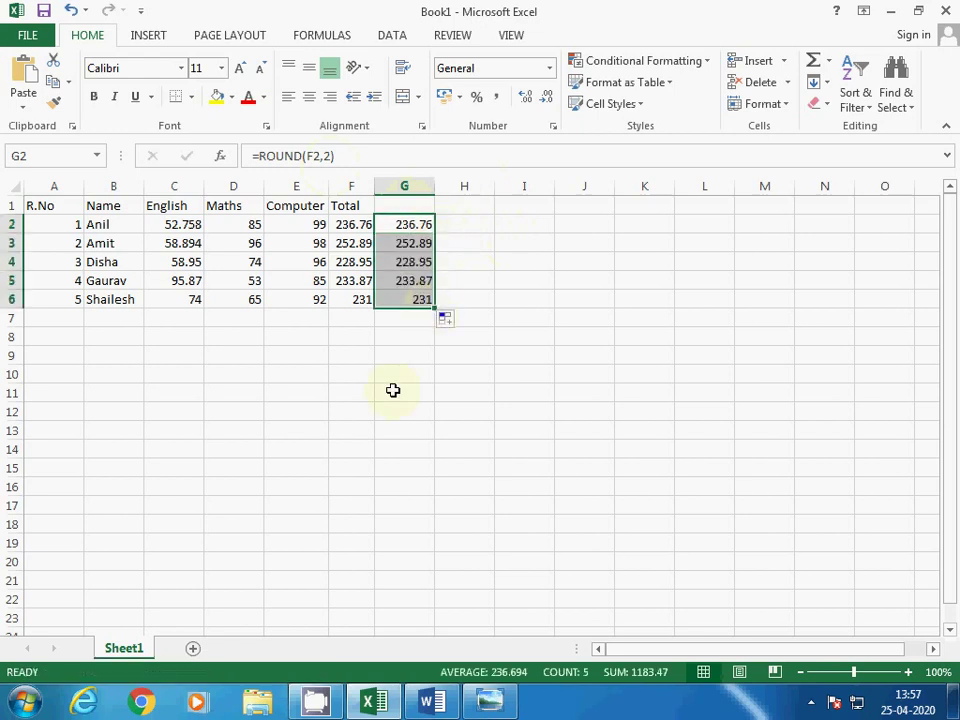
click(409, 300)
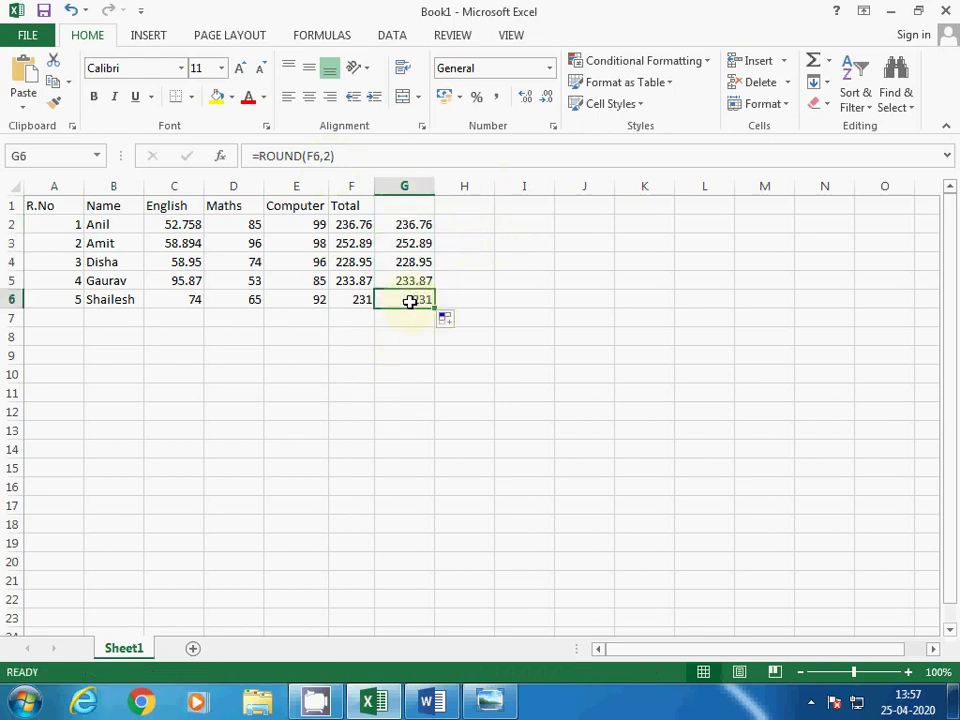
Step: Change the fifth student's English mark in C6 to 74.5 and Maths mark in D6 to 65.5, and check the rounded total in G6
click(184, 299)
text(74.5)
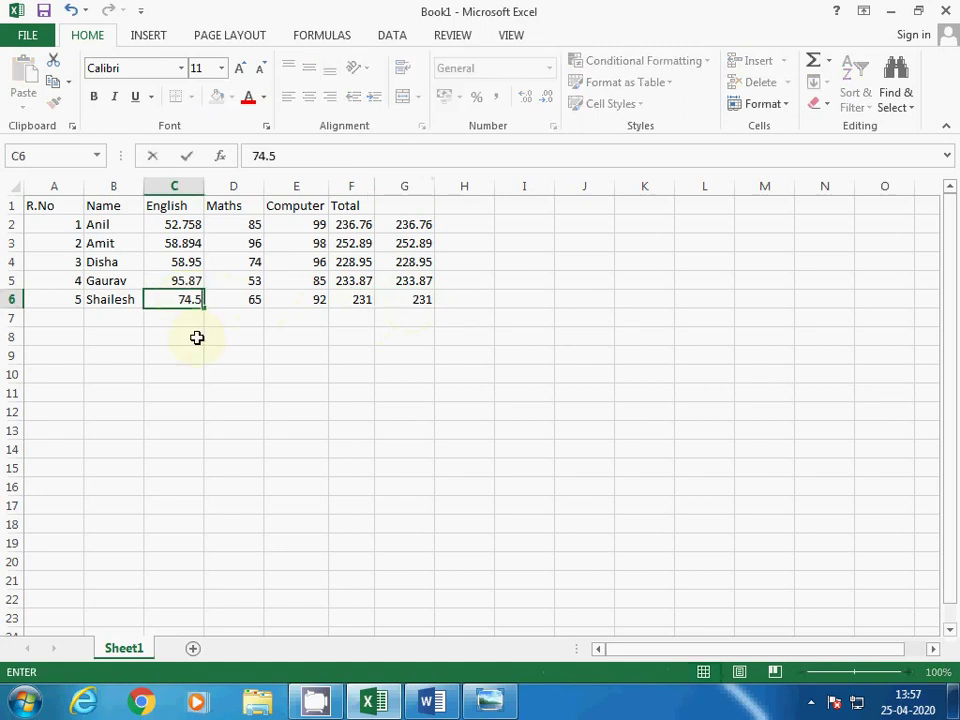
key(Tab)
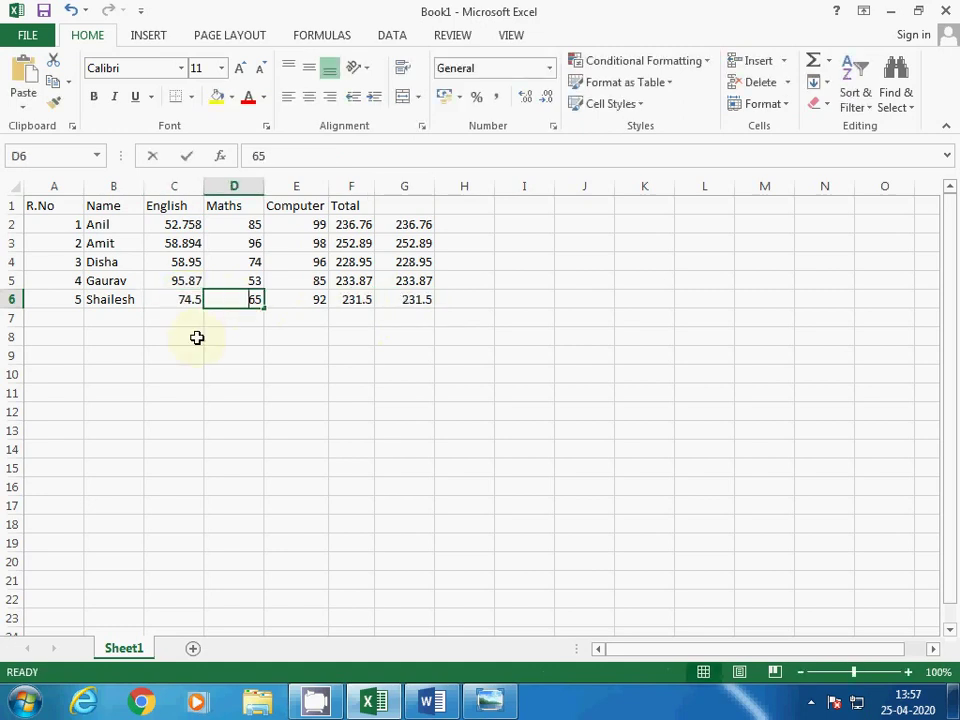
text(65.5)
key(Return)
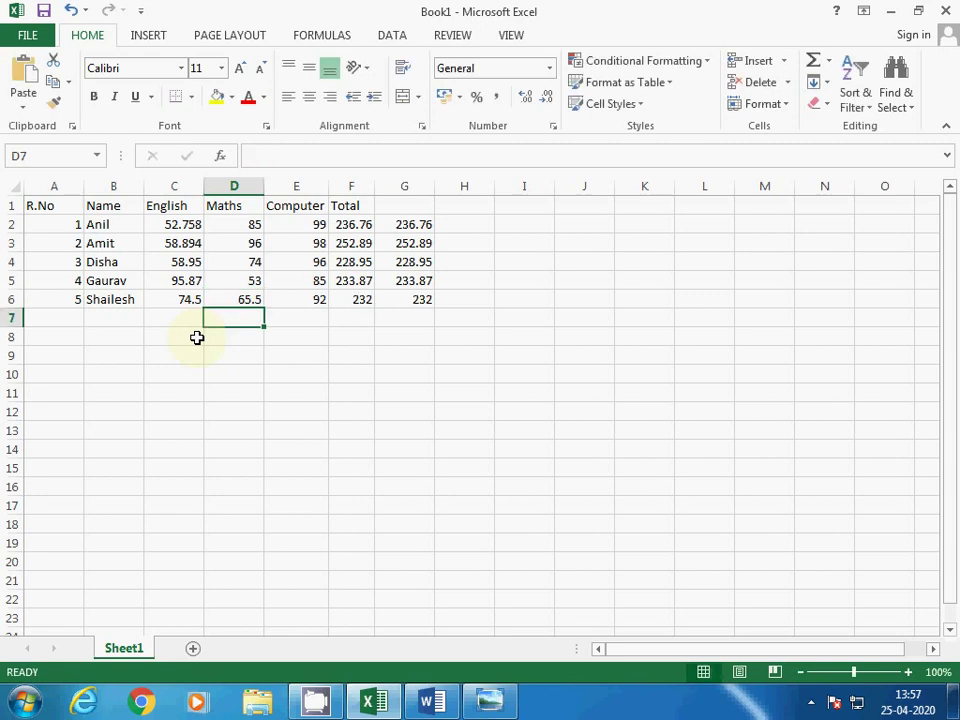
key(Up)
key(Right)
key(Right)
key(Right)
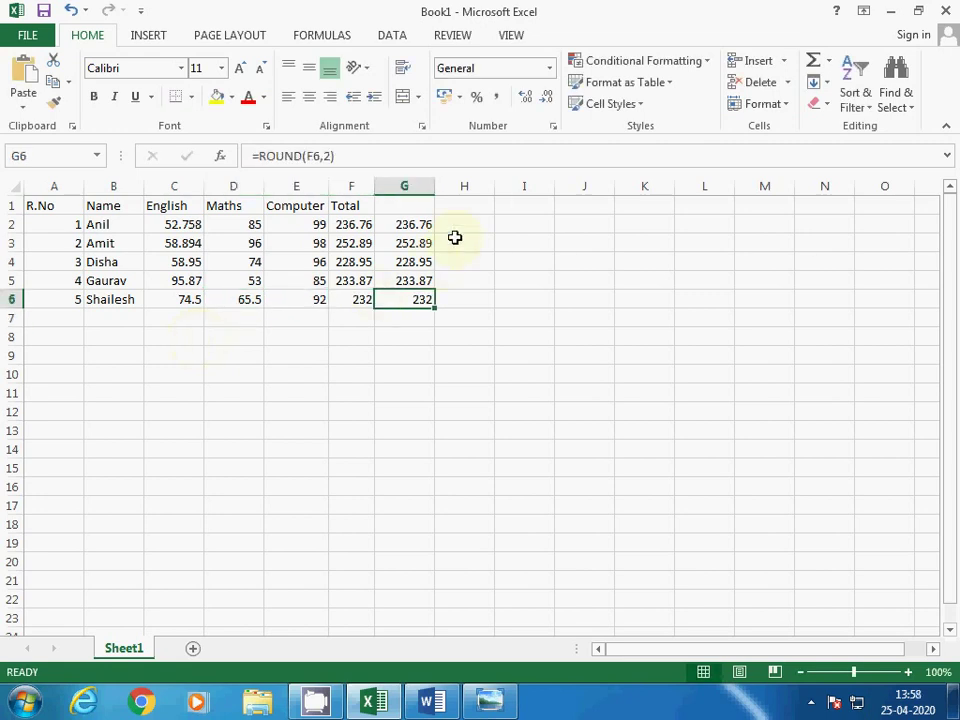
Step: Refill the ROUND formula from G2 down to G6 and display the rounded totals in G2:G6 with two decimal places
click(404, 222)
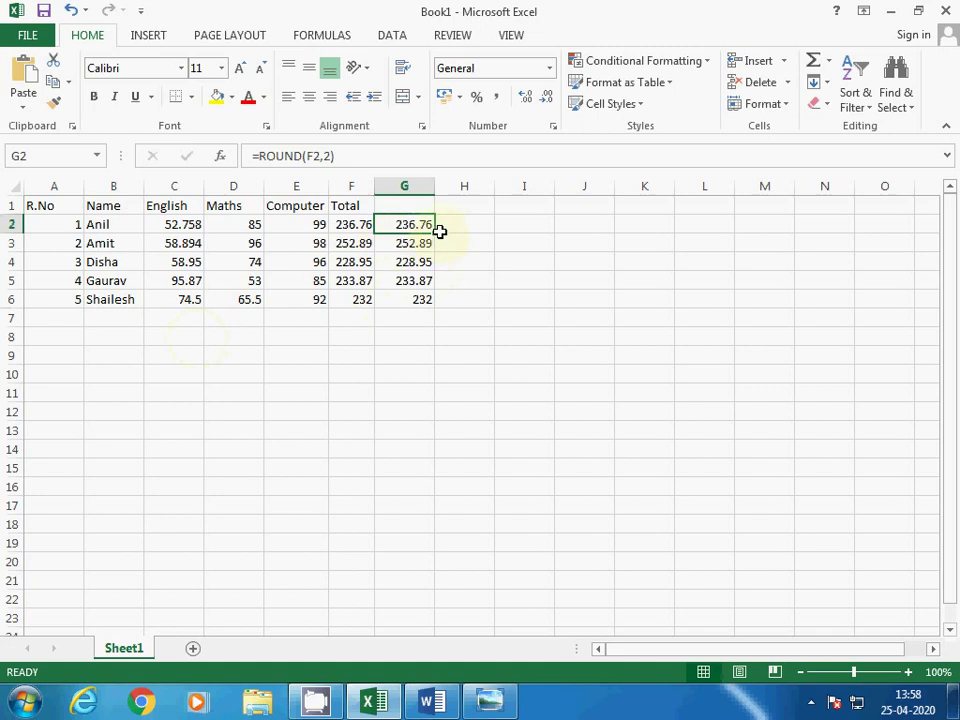
drag(435, 232, 439, 313)
click(397, 298)
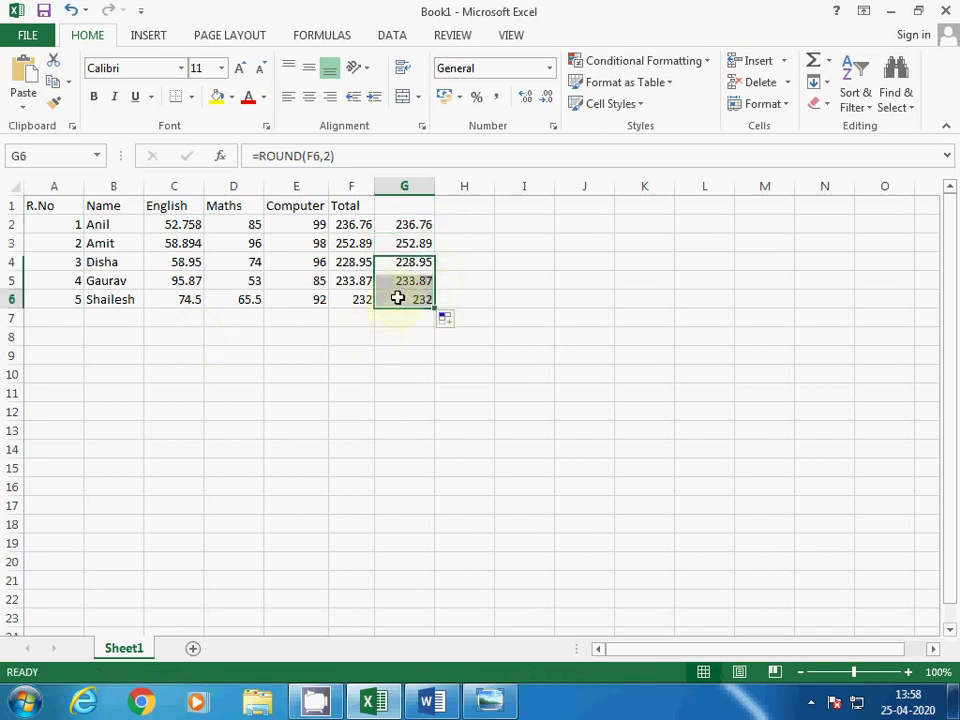
drag(407, 227, 425, 299)
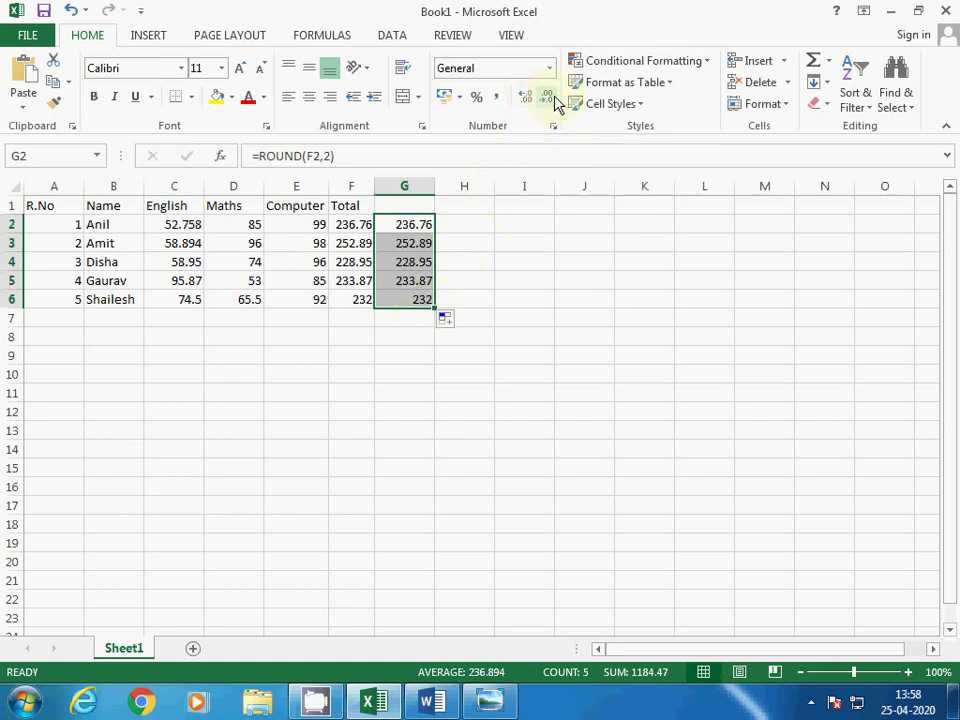
click(526, 104)
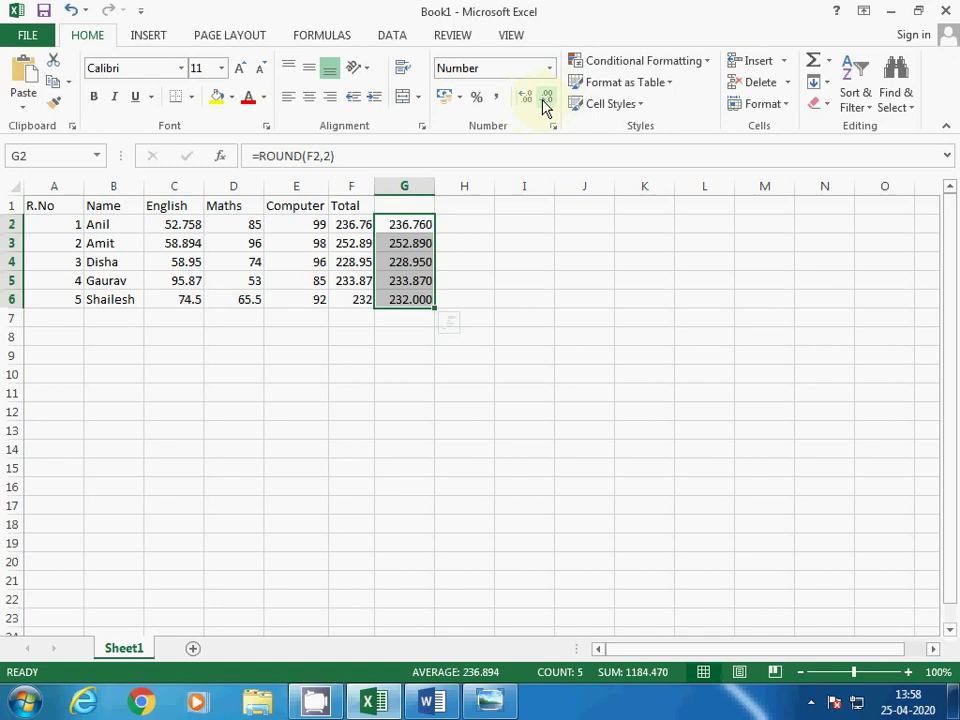
click(546, 104)
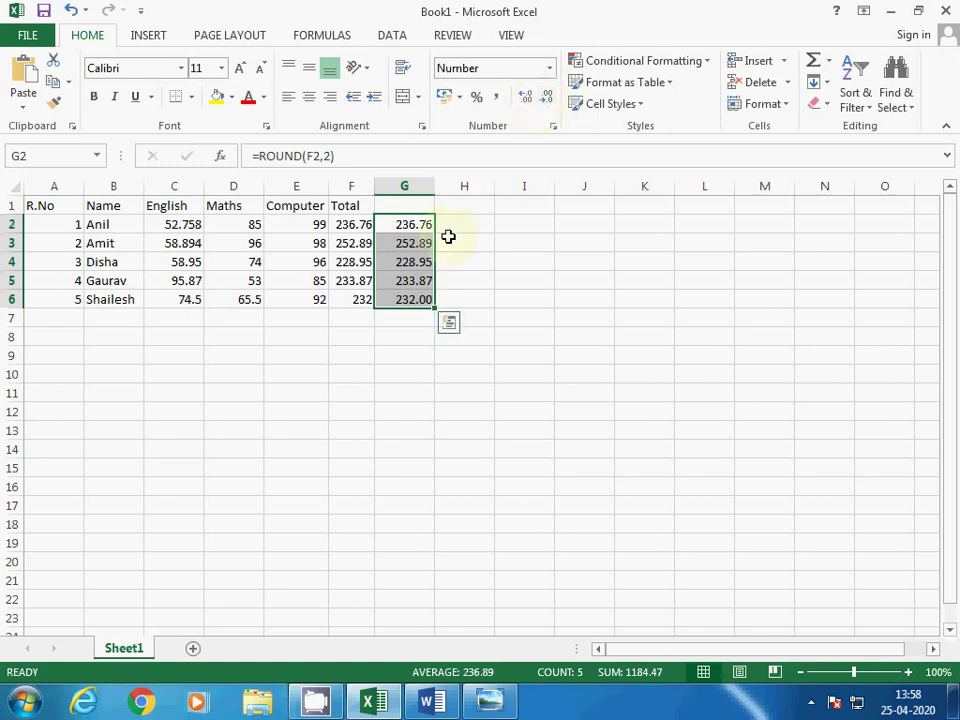
click(414, 299)
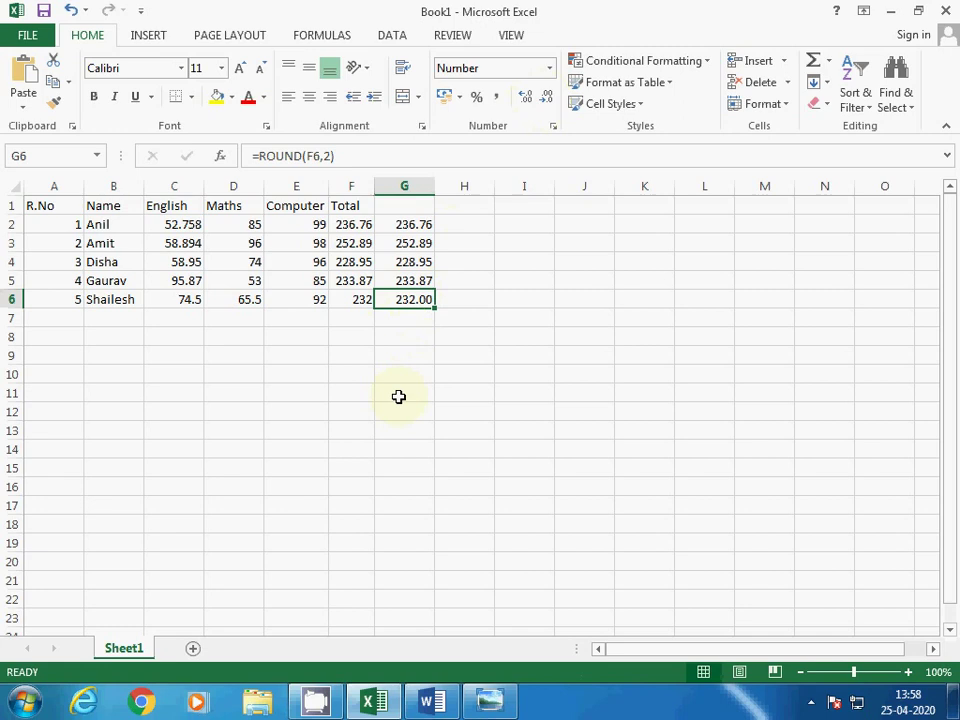
Step: Change the rounding in G2 to one decimal place with =ROUND(F2,1) and copy the formula down to G6
key(Up)
key(Up)
key(Up)
key(Up)
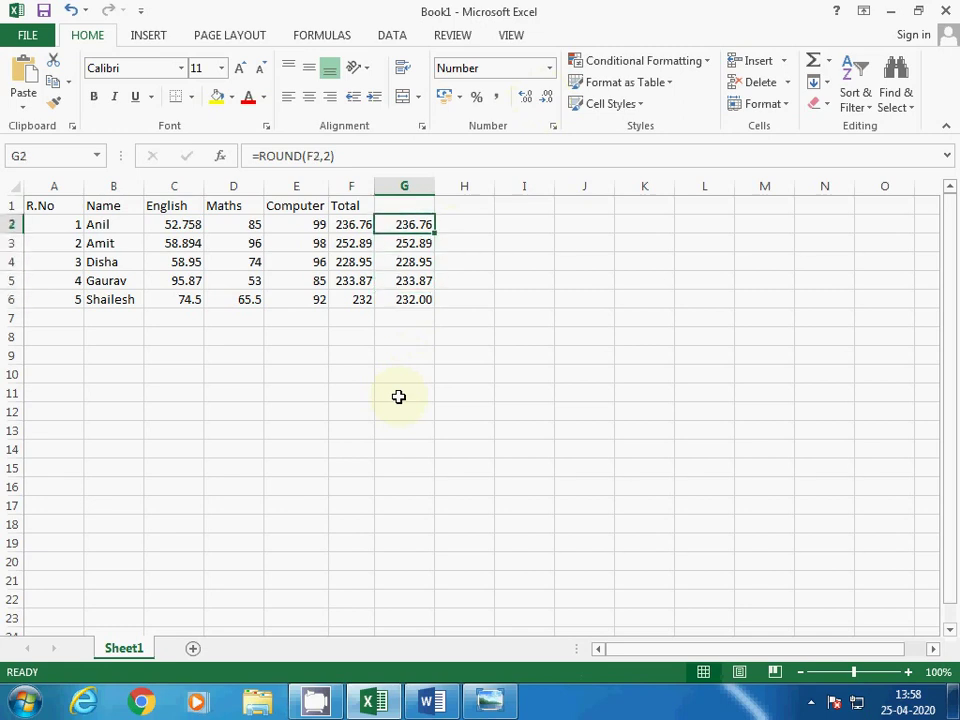
key(F2)
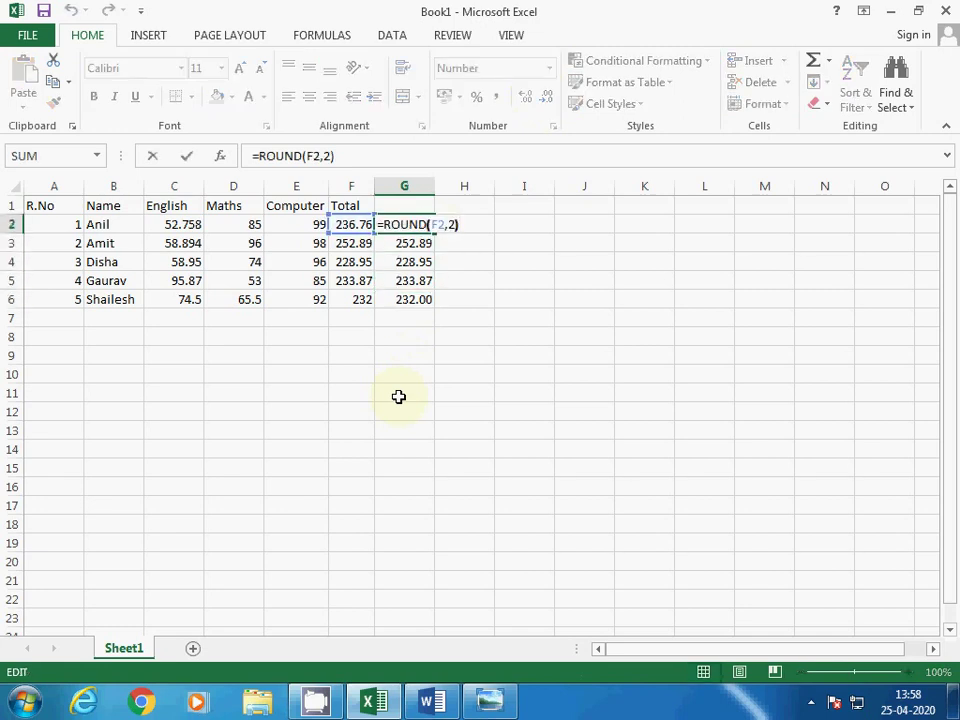
key(BackSpace)
text(1)
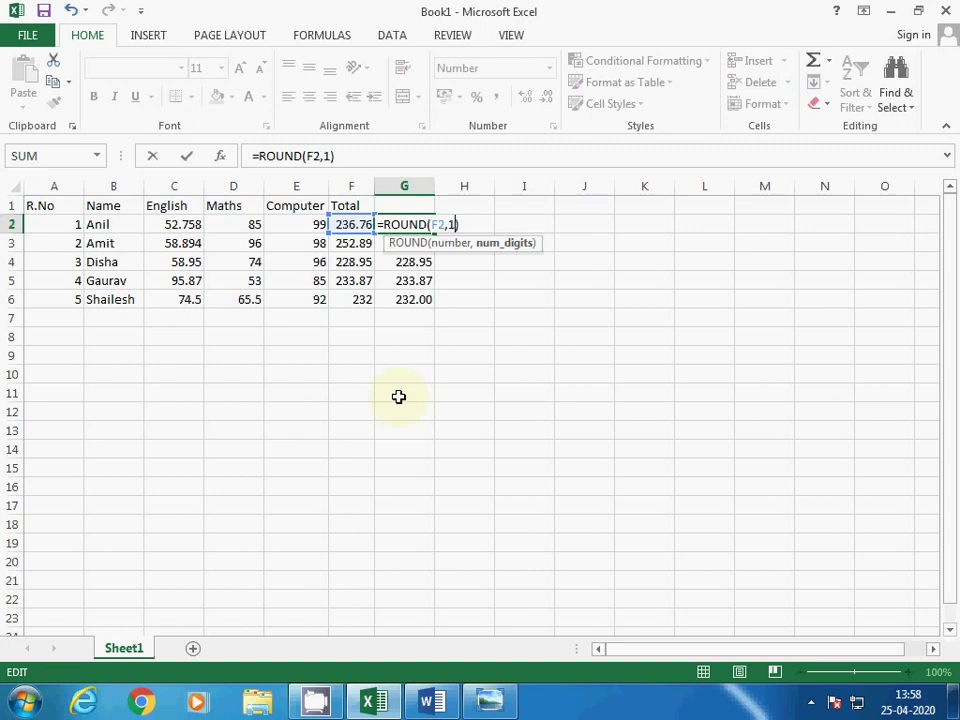
key(Return)
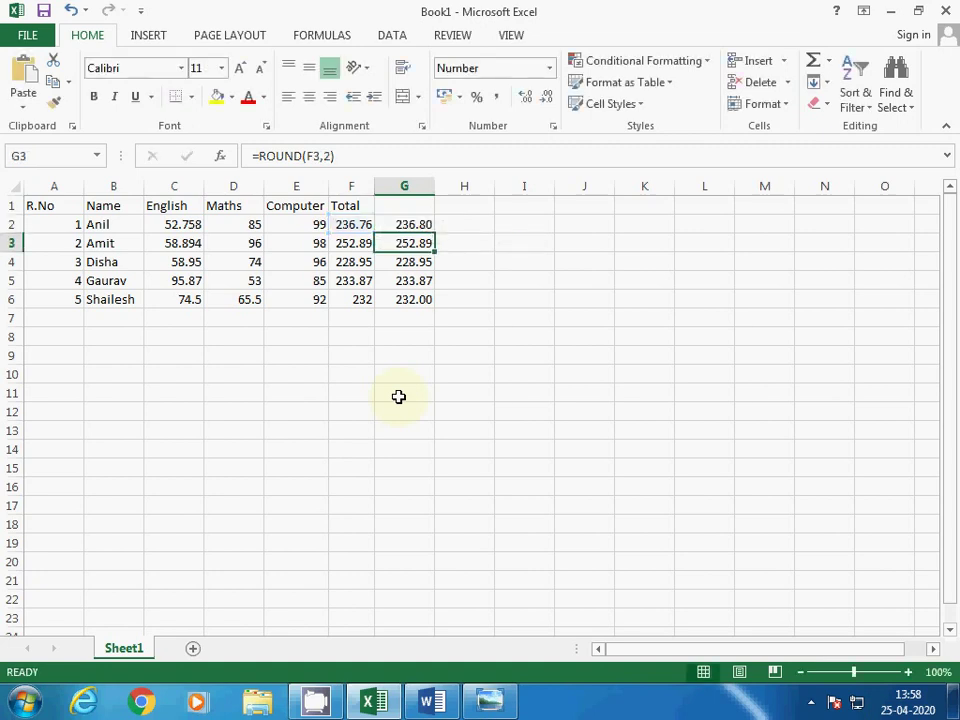
key(Up)
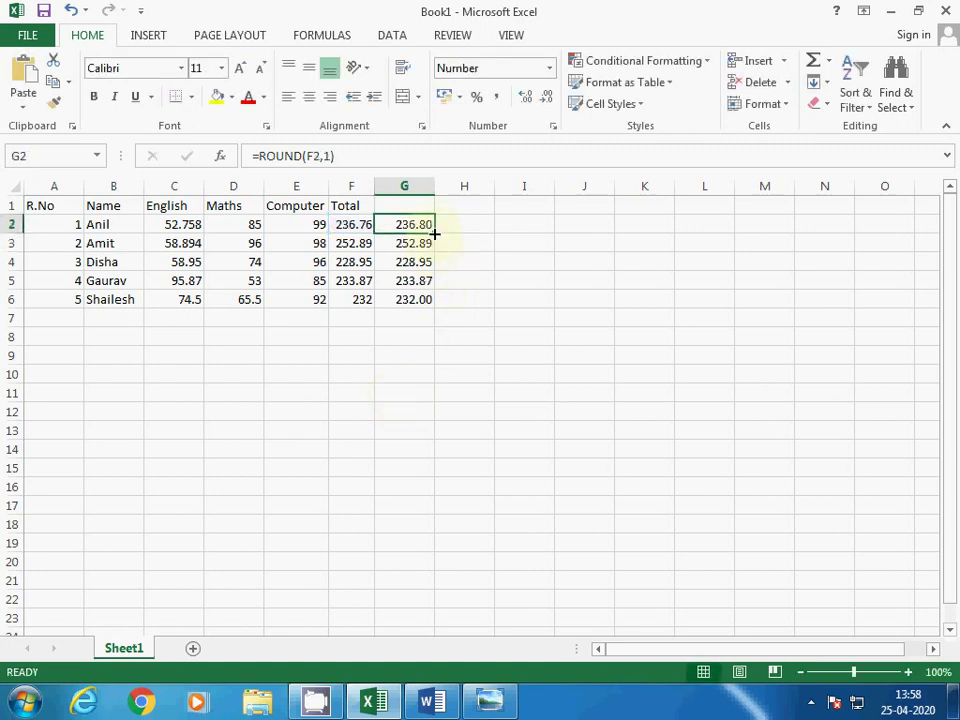
drag(435, 234, 424, 313)
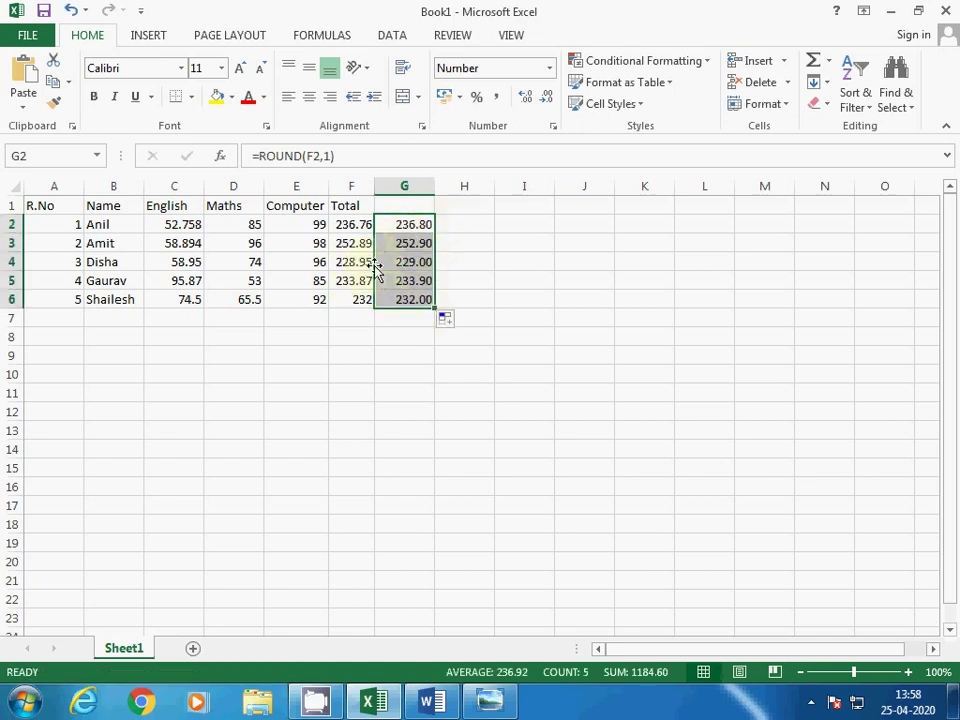
click(408, 268)
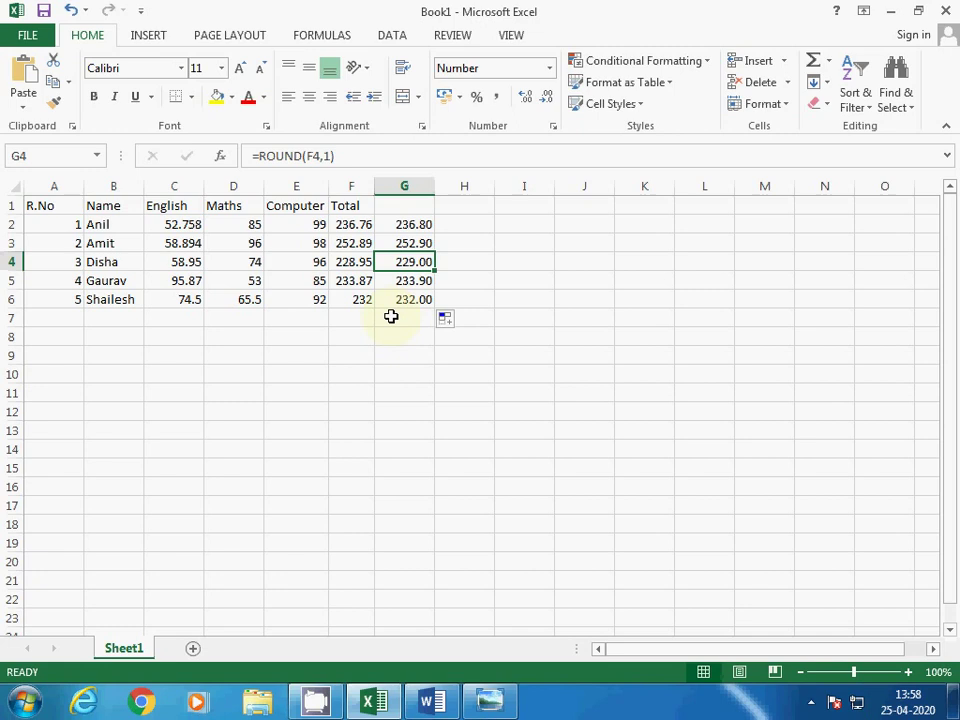
key(Up)
key(Up)
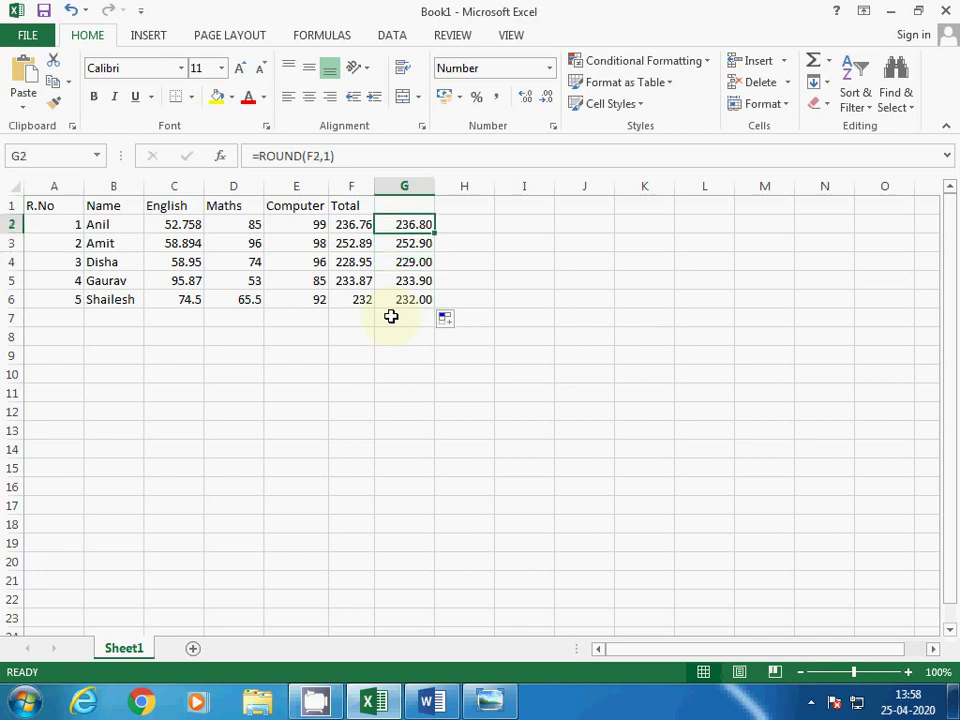
key(shift+Down)
key(shift+Down)
key(shift+Down)
key(shift+Down)
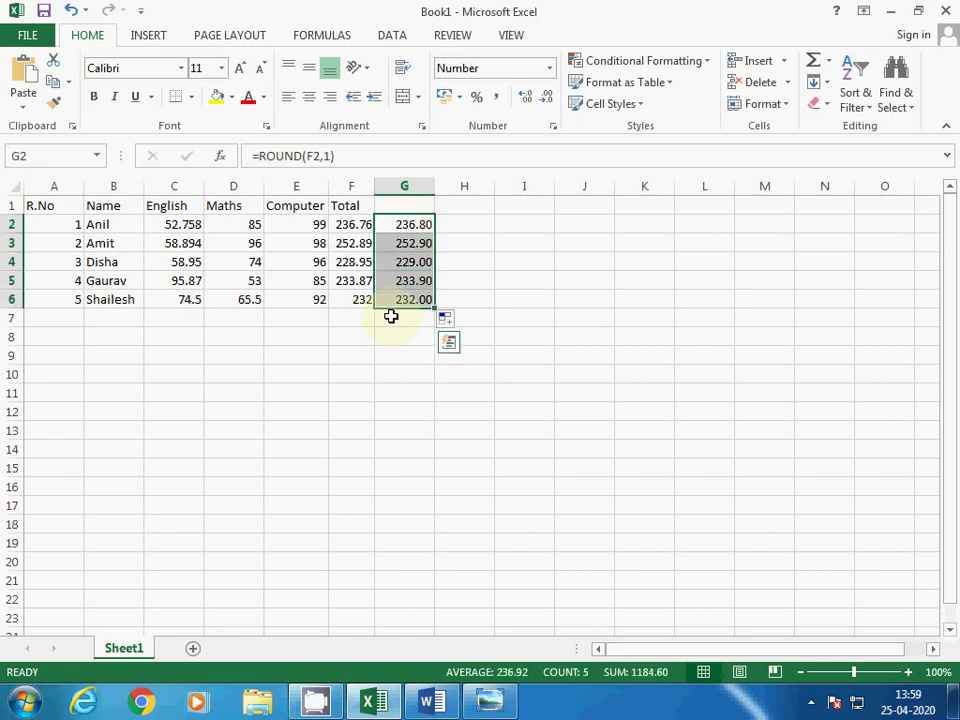
key(Right)
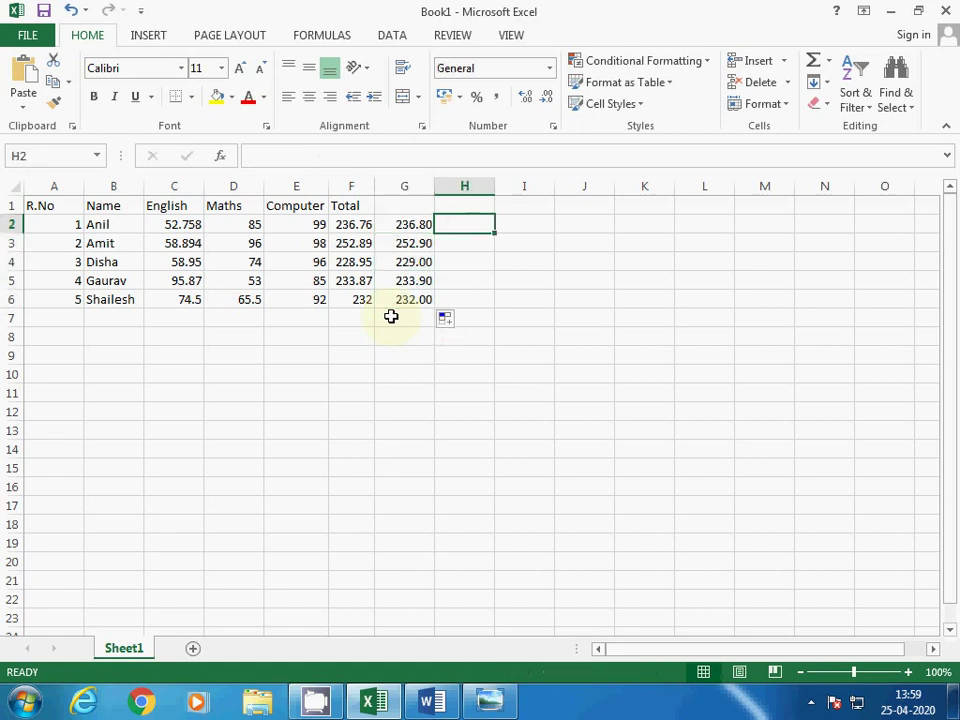
key(Up)
key(Down)
key(Left)
key(Right)
key(Up)
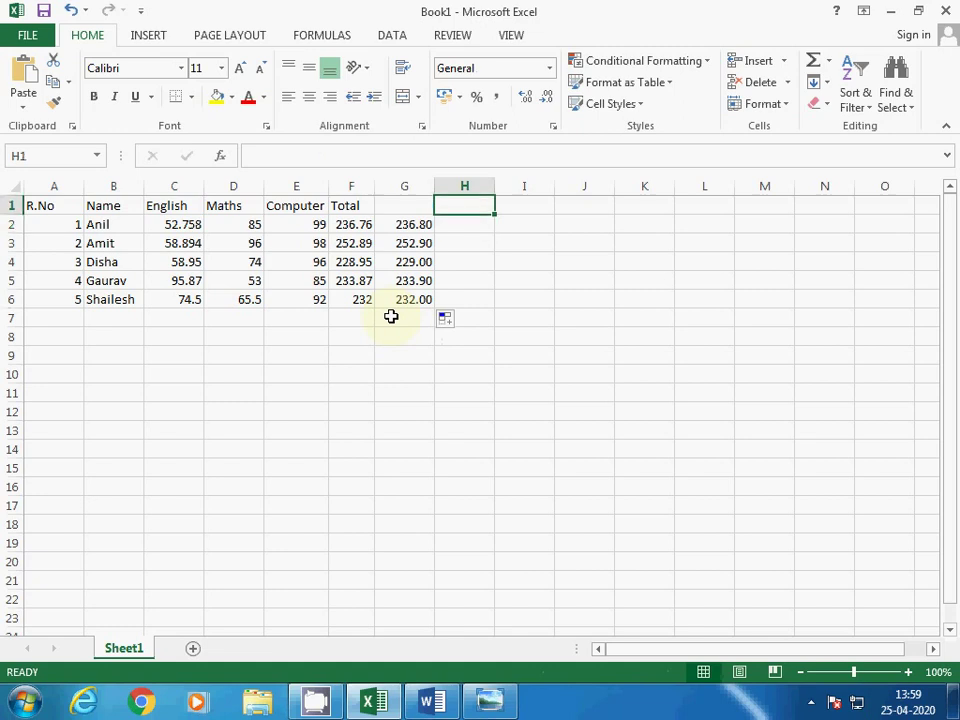
Step: Enter 5 in C10 and 2 in D10, in the empty area below the marks table
key(Down)
key(Down)
key(Down)
key(Down)
key(Down)
key(Down)
key(Down)
key(Down)
key(Down)
key(Left)
key(Left)
key(Left)
key(Left)
key(Left)
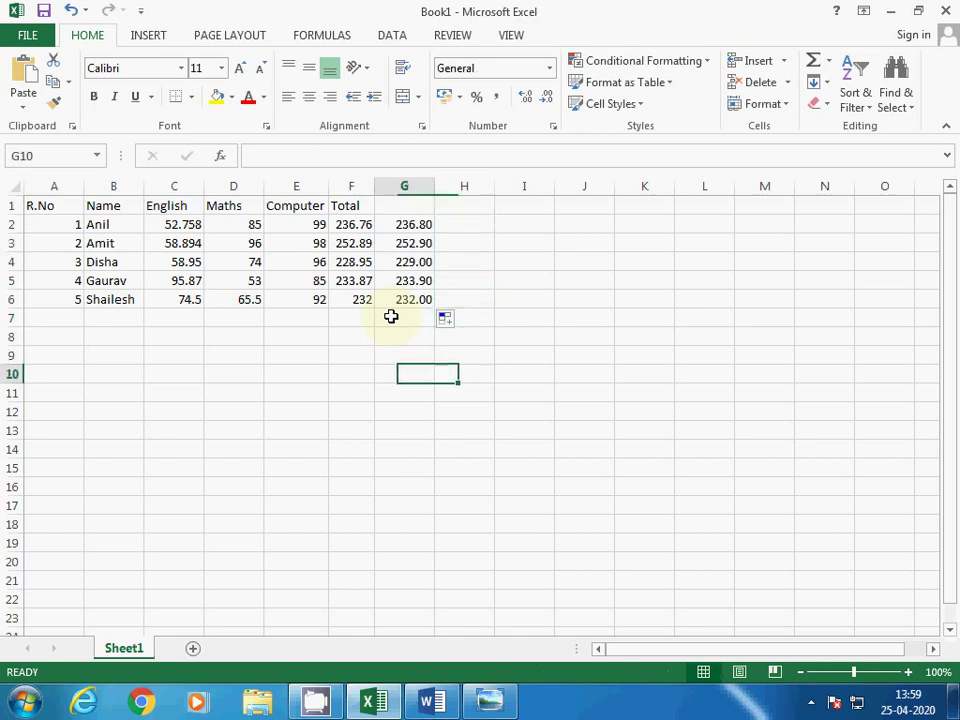
key(Right)
key(Right)
key(Right)
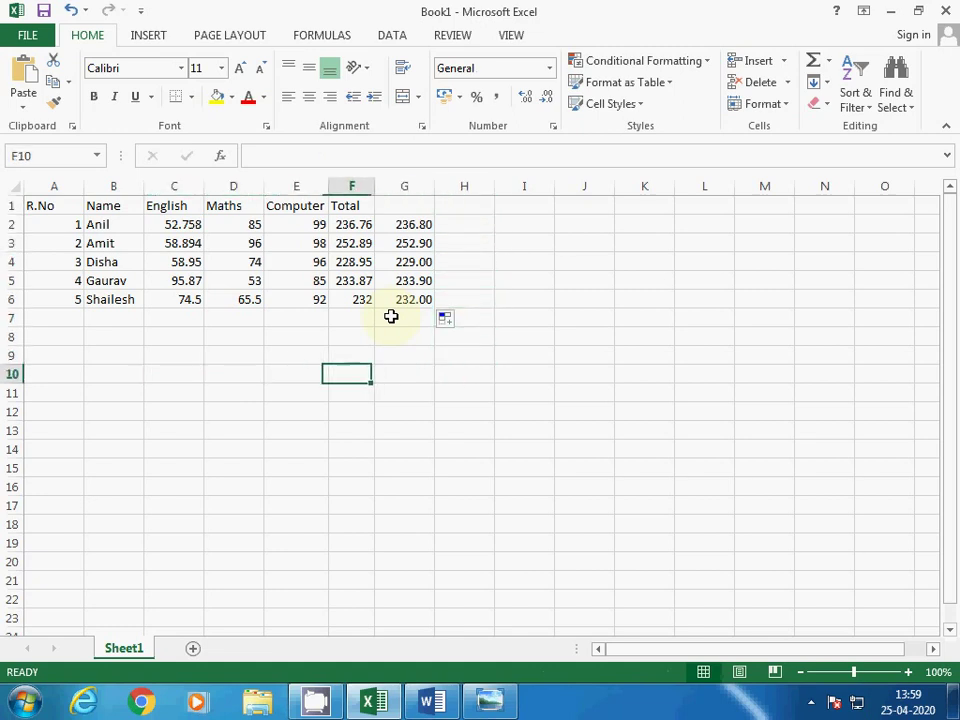
key(Left)
key(Left)
key(Left)
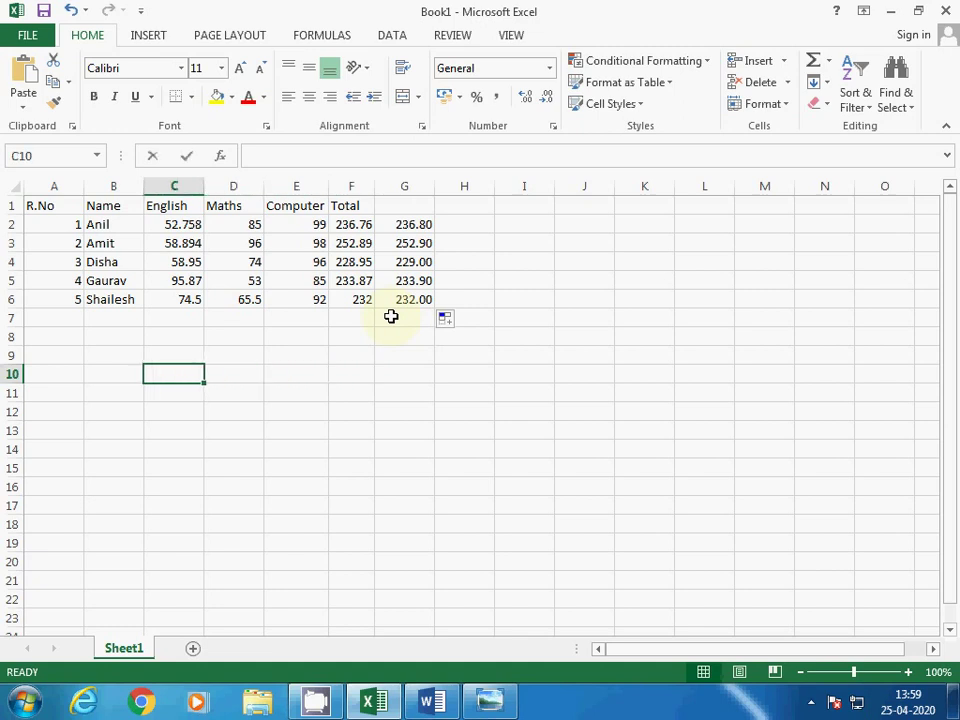
text(5)
key(Right)
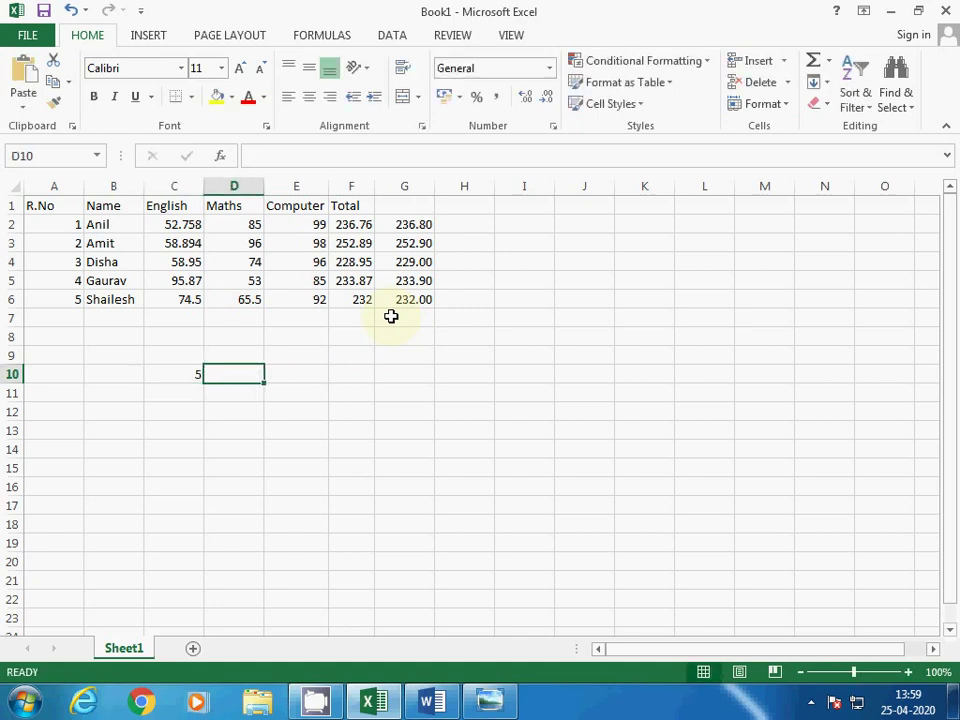
text(2)
key(Right)
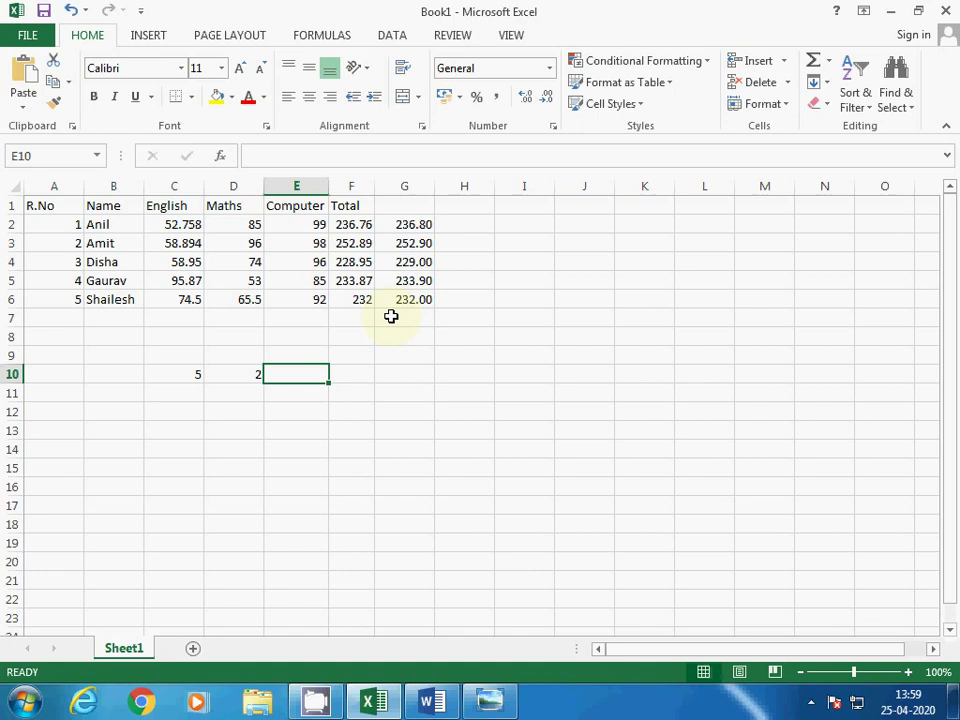
Step: Raise the number in C10 to the power in D10 with the formula =POWER(C10,D10) in E10, and check the cell
text(=)
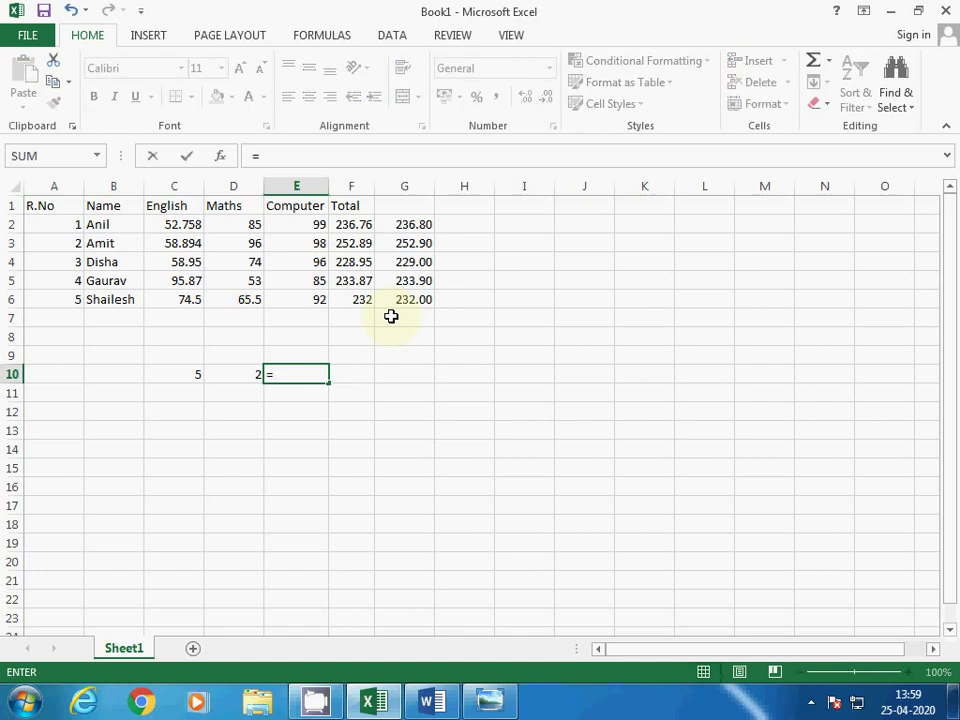
text(power()
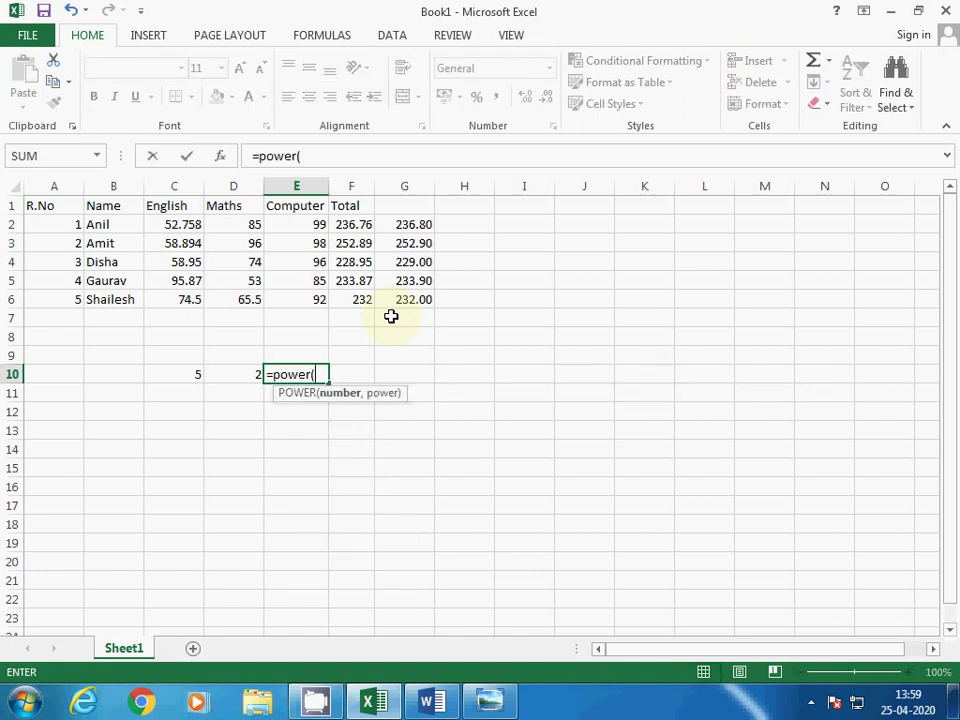
key(Left)
key(Left)
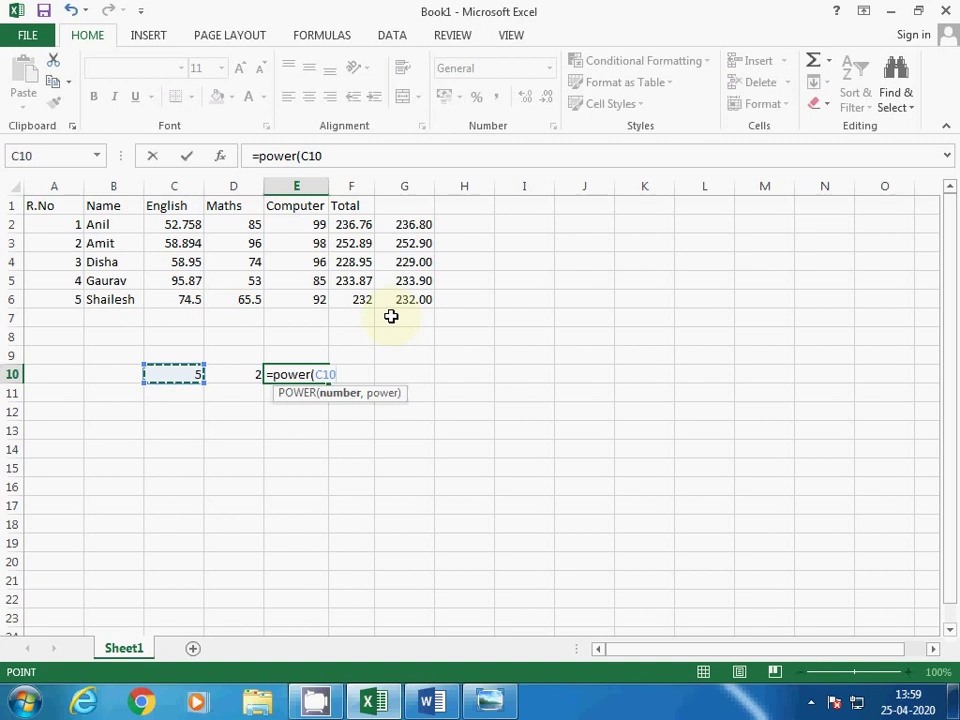
text(,)
key(Left)
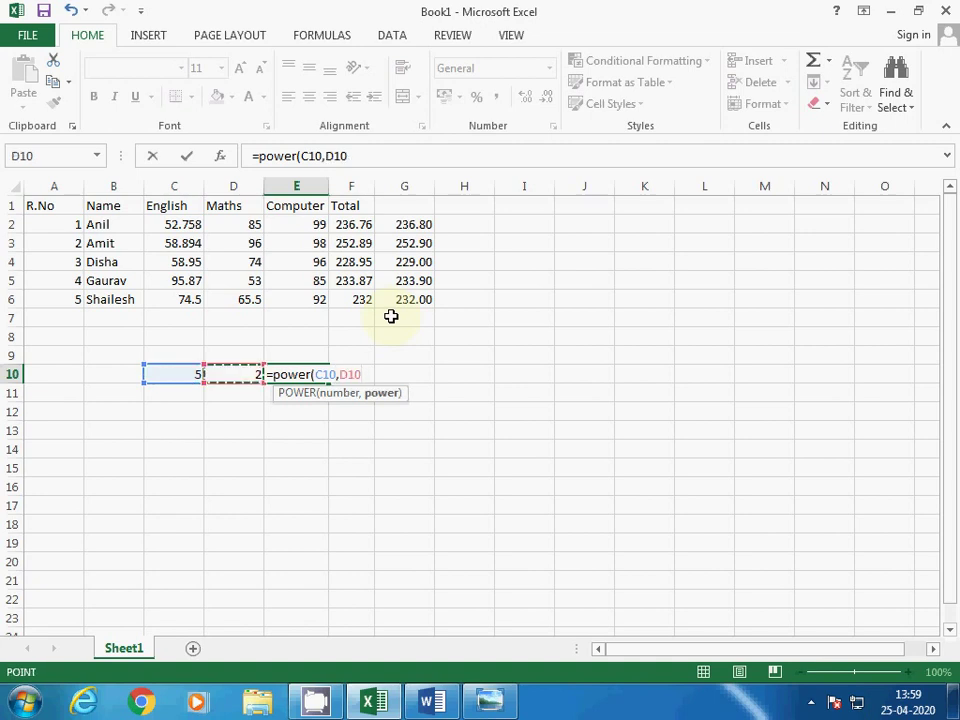
key(Return)
key(Up)
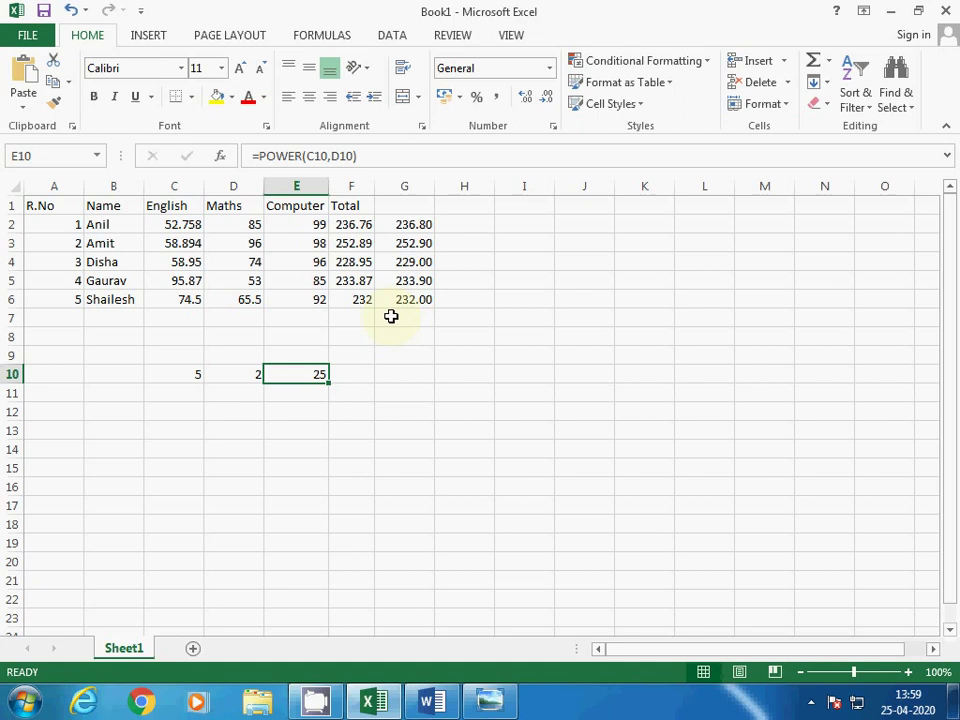
Step: Set the exponent in D10 to 3 and then to 4, checking the POWER formula in E10
key(Left)
text(3)
key(Return)
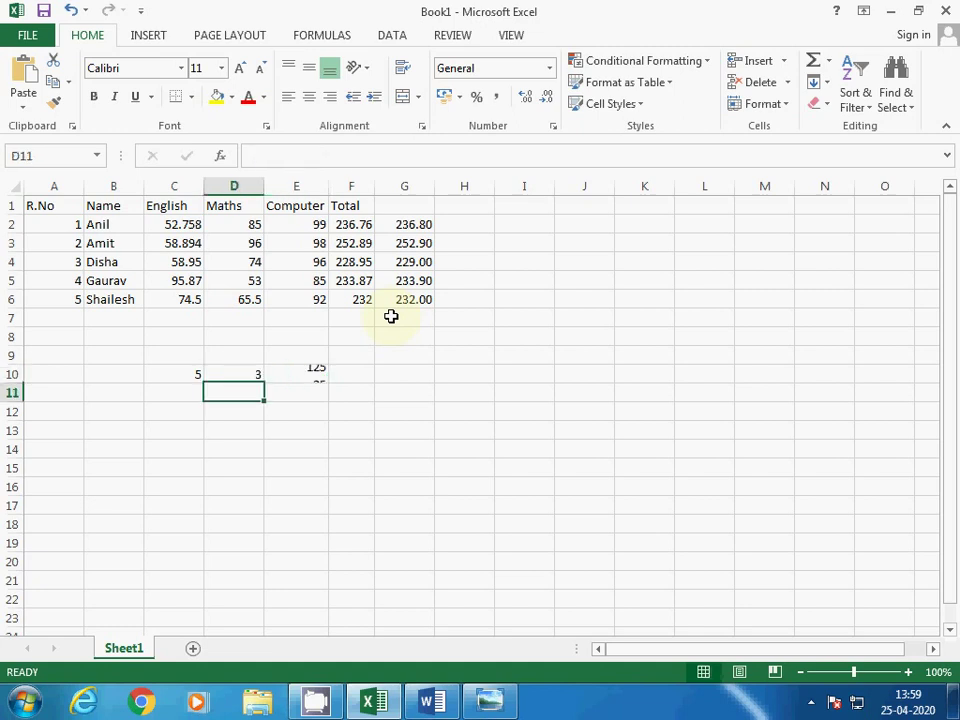
key(Up)
text(4)
key(Return)
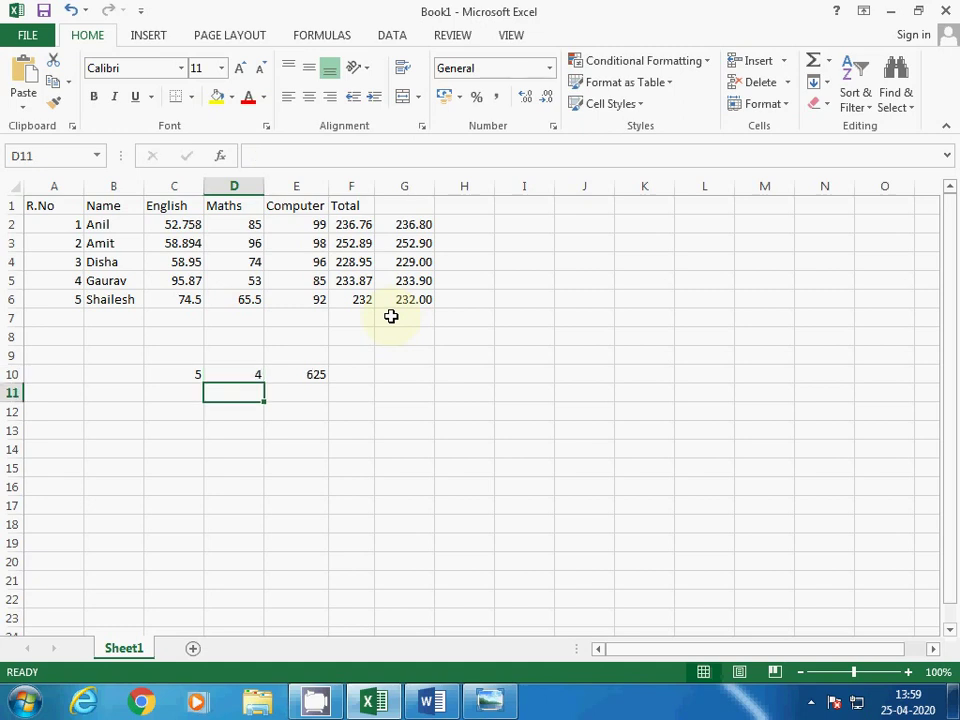
key(Up)
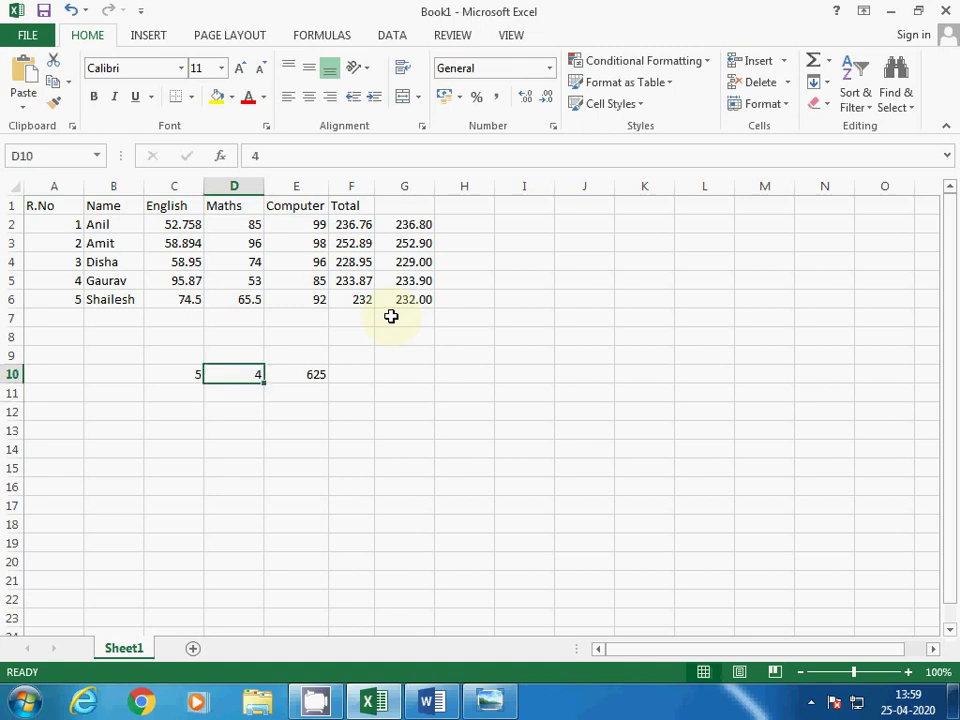
key(Right)
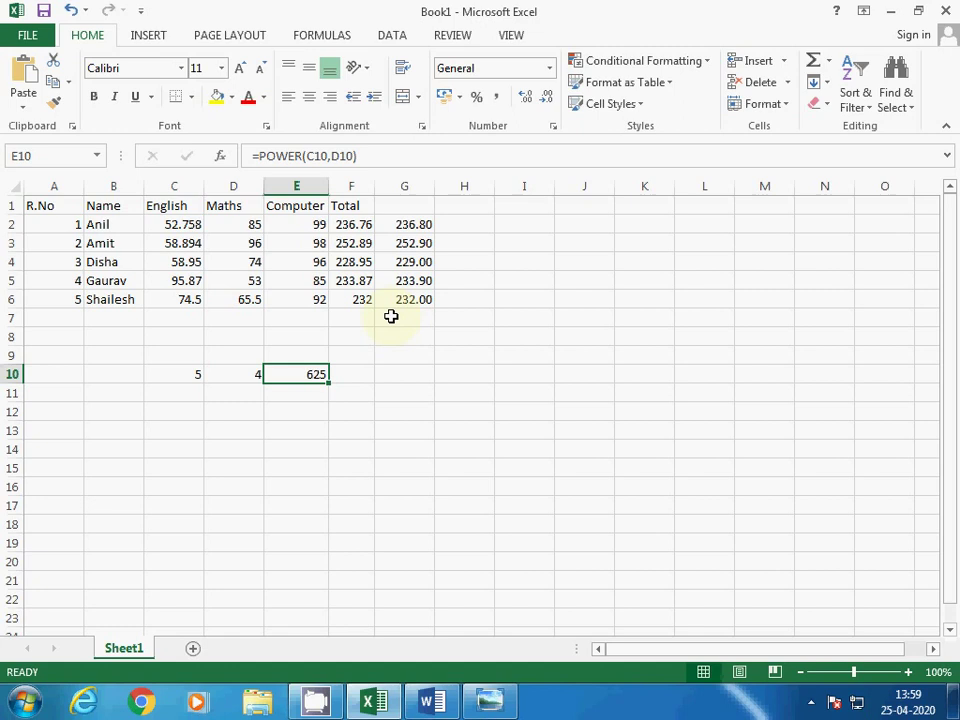
key(Down)
key(Up)
key(Left)
key(Left)
key(Down)
key(Left)
key(Up)
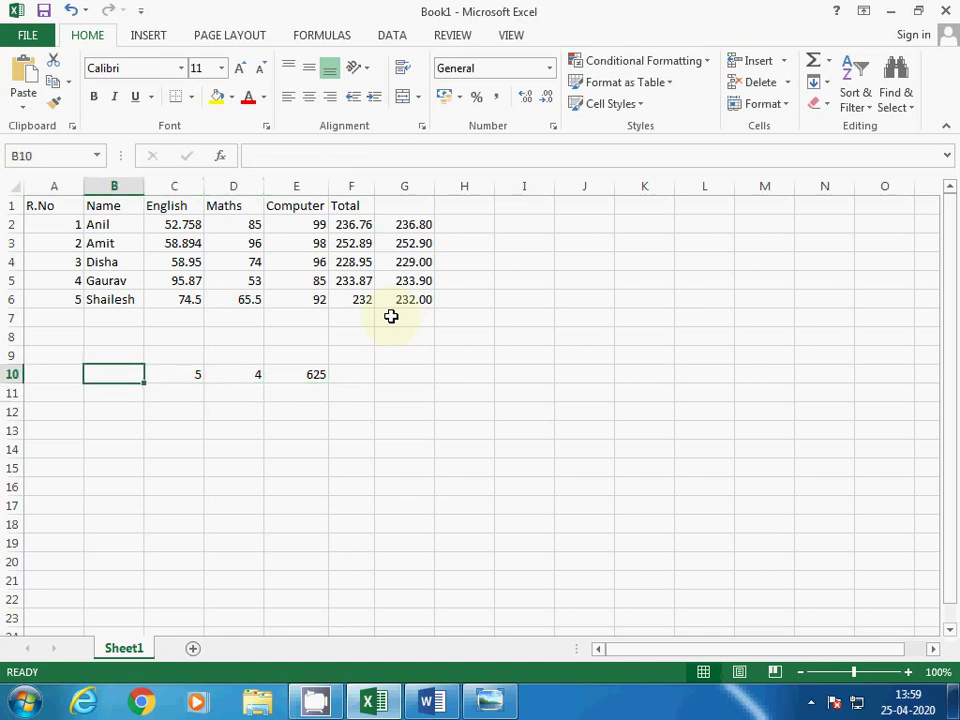
key(Up)
key(Right)
key(Right)
key(Down)
key(Down)
key(Down)
key(Left)
key(Left)
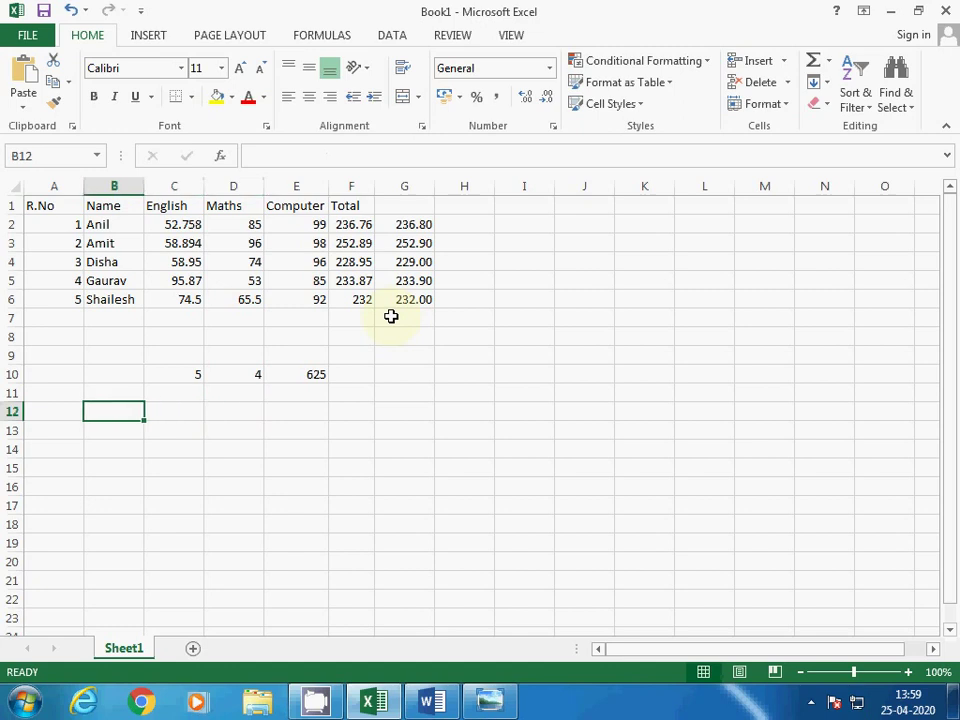
key(Right)
key(Right)
key(Right)
key(Left)
key(Left)
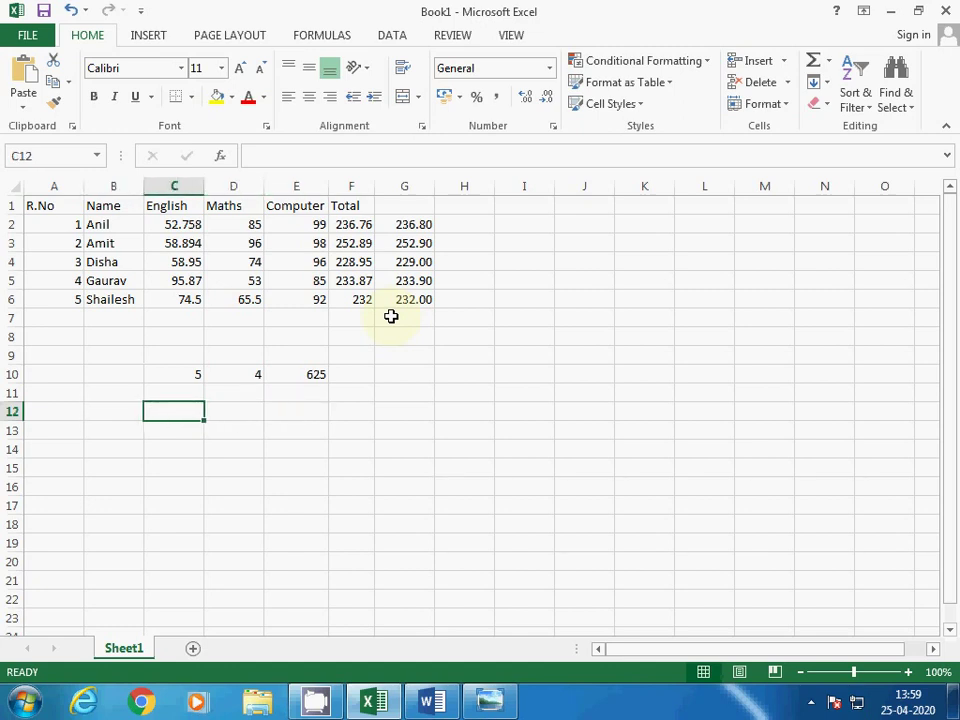
key(Up)
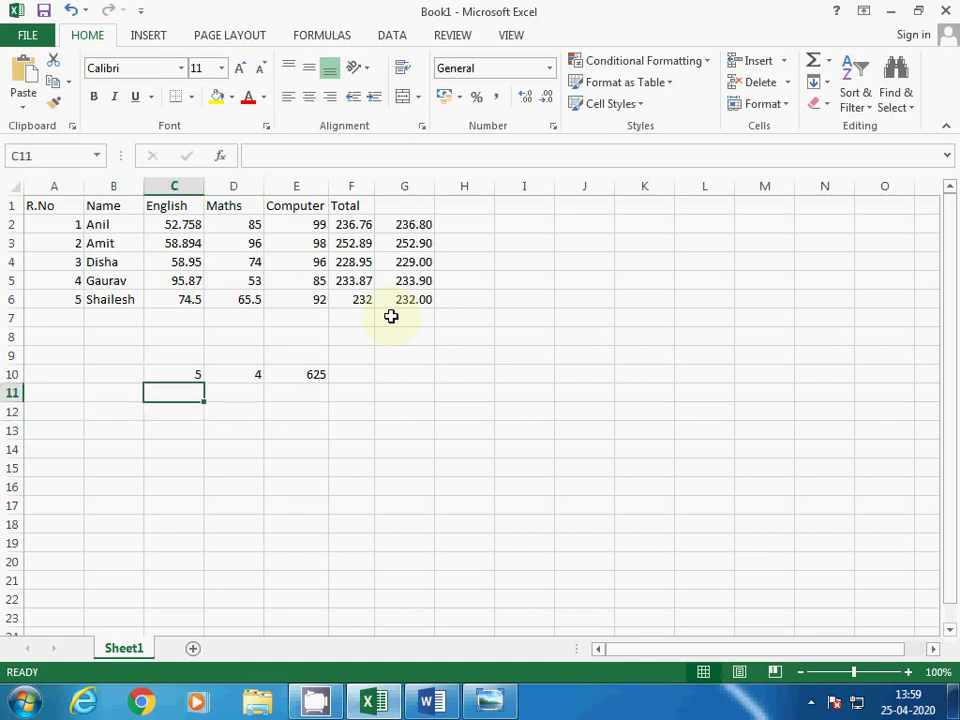
Step: Calculate the square root of E10 with the formula =SQRT(E10) in F10, and check the cell
key(Right)
key(Right)
key(Right)
key(Up)
text(=sqrt)
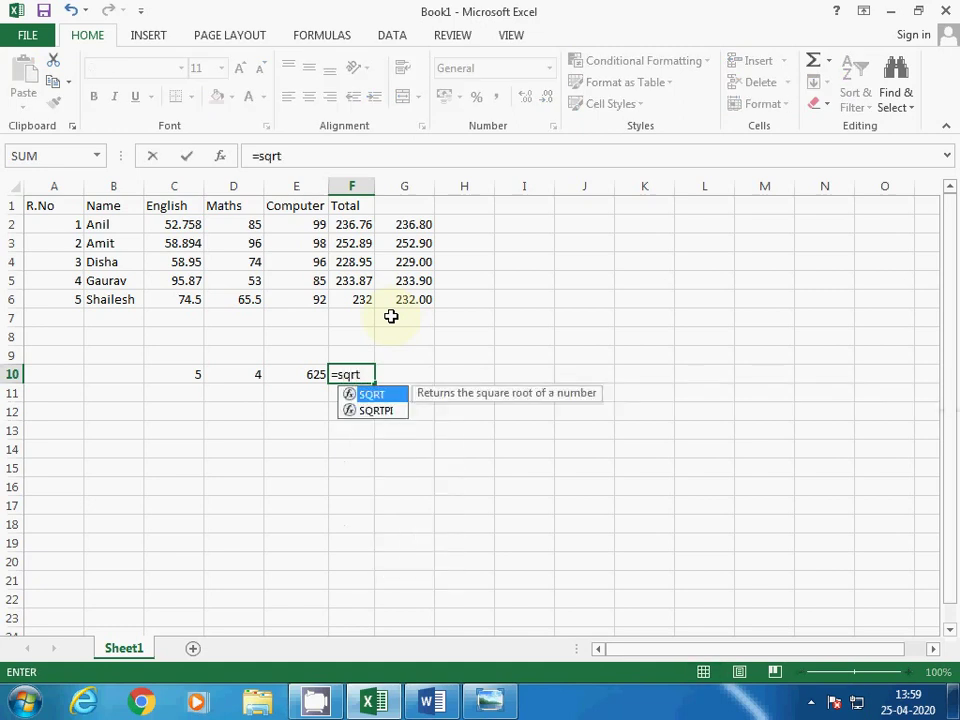
text(()
key(Left)
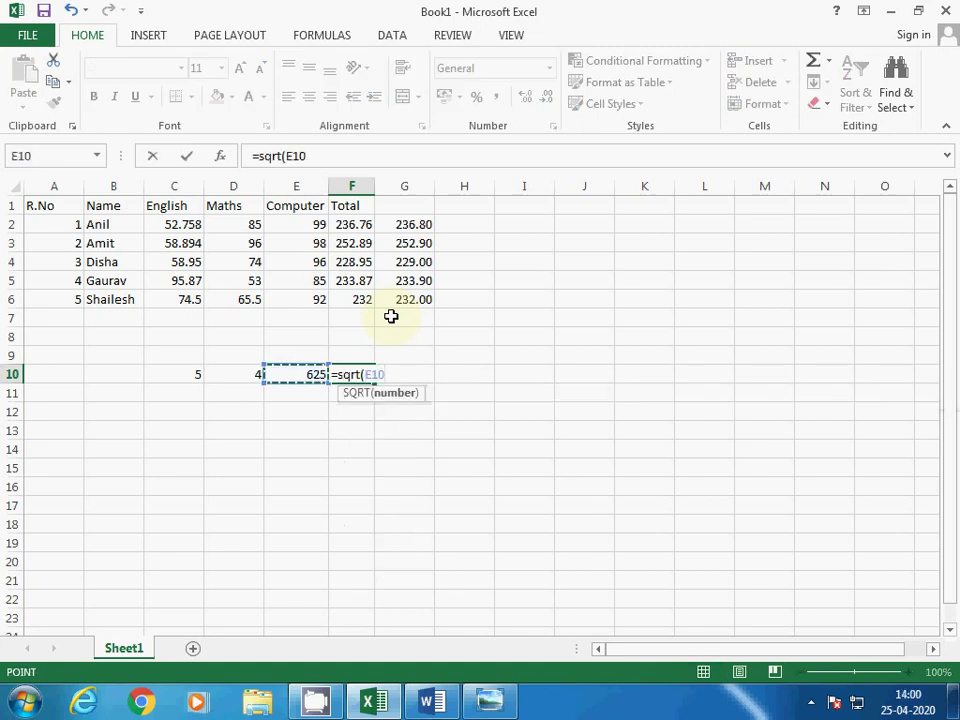
text())
key(Return)
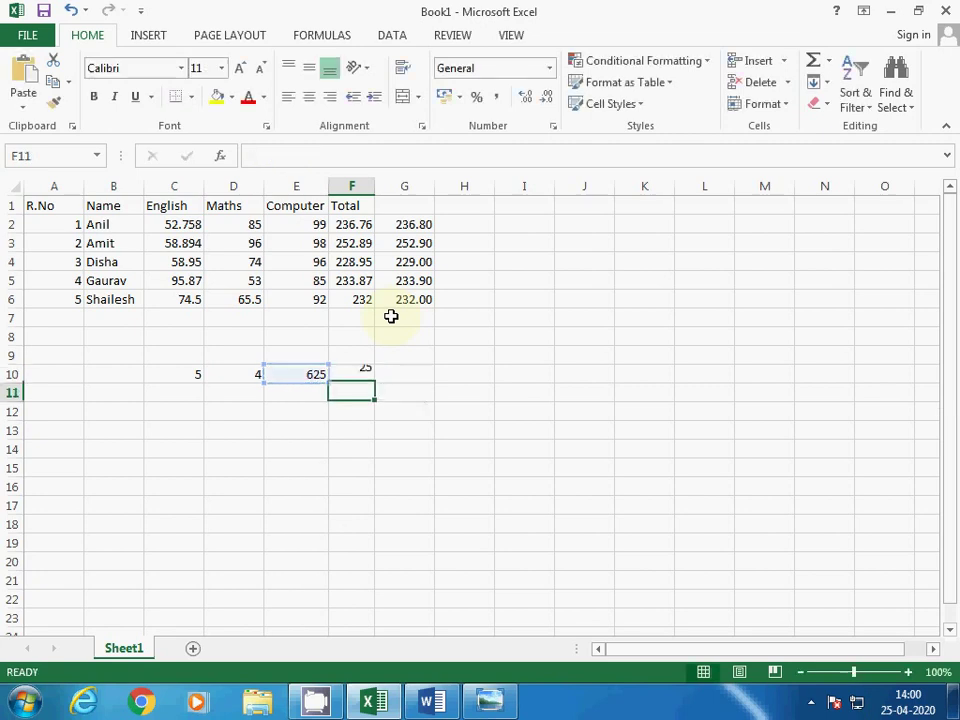
key(Up)
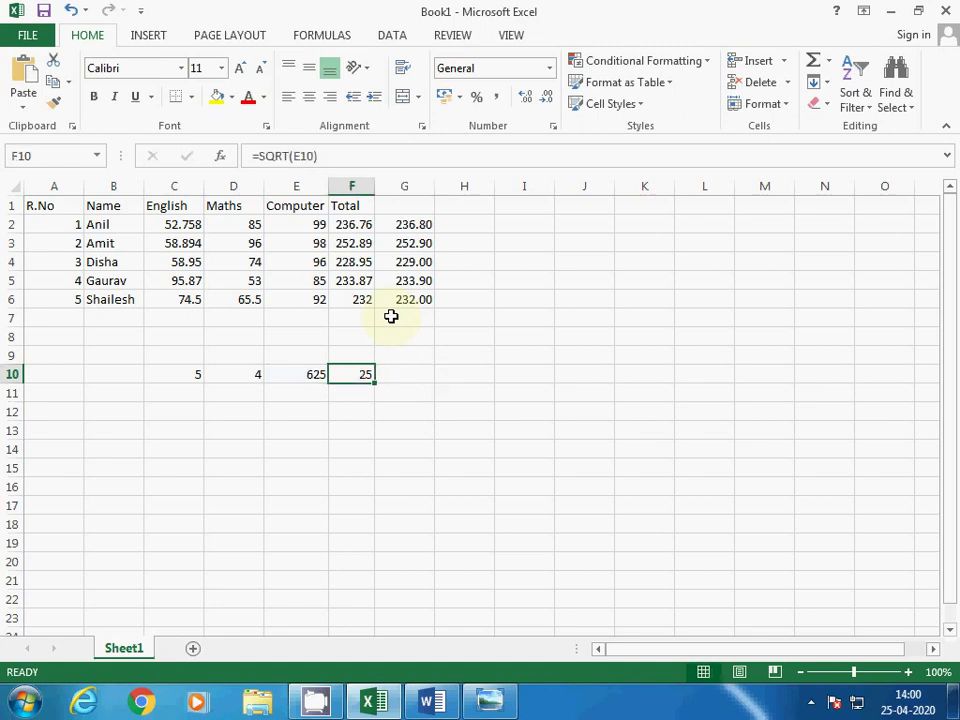
key(Right)
key(Left)
key(Up)
key(Up)
key(Up)
key(Up)
key(Up)
key(Up)
key(Up)
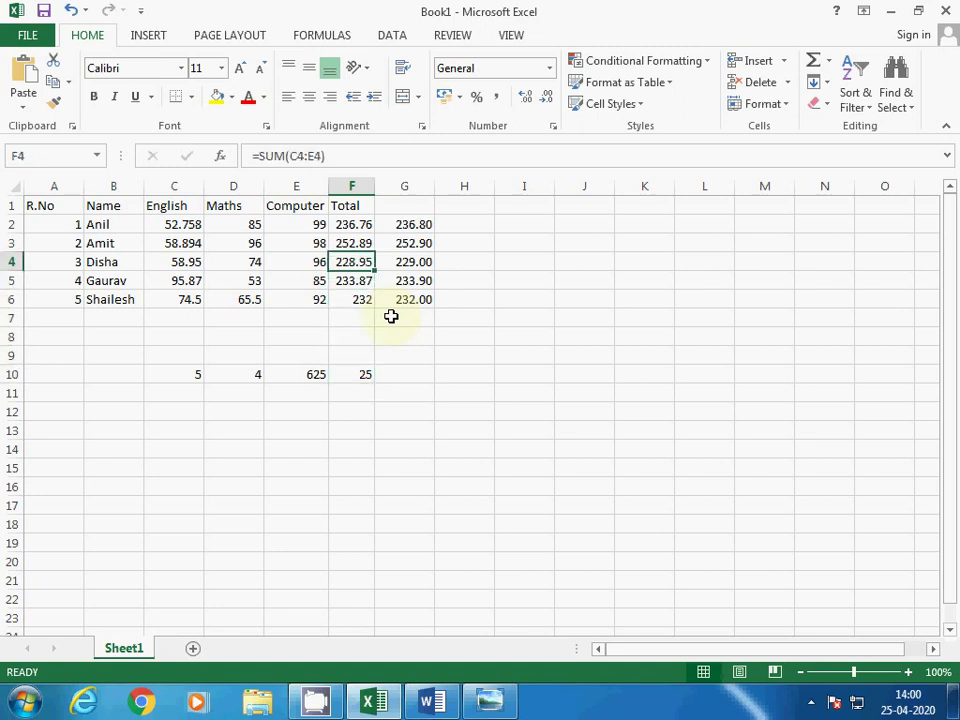
Step: Enter 5 in C13 and 5 in D13, below the power example
key(Down)
key(Down)
key(Down)
key(Down)
key(Down)
key(Down)
key(Down)
key(Down)
key(Down)
key(Down)
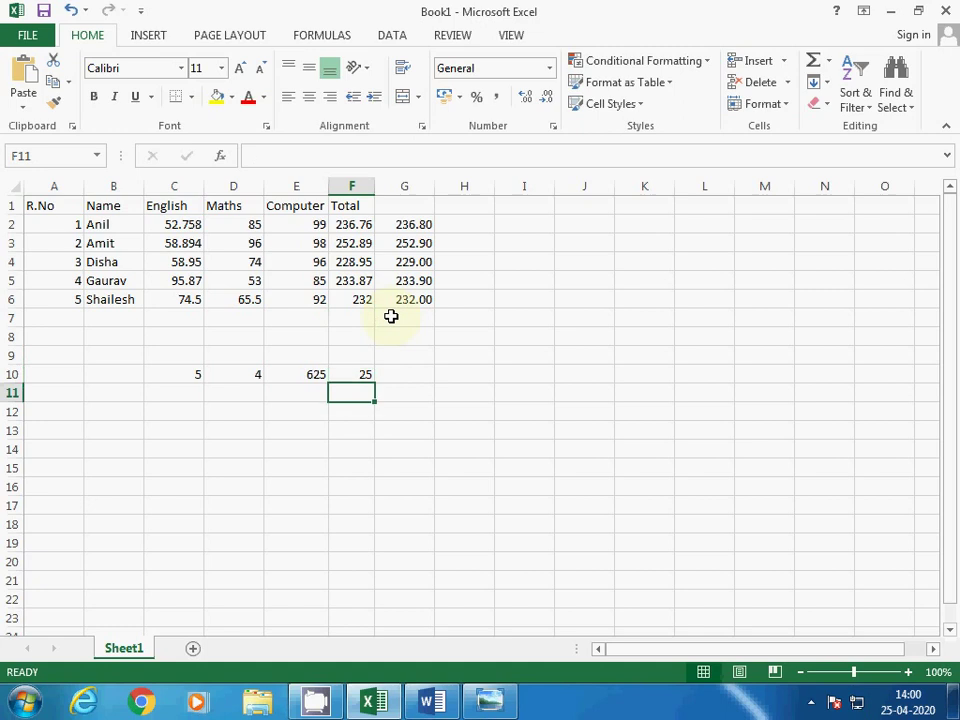
key(Left)
key(Left)
key(Left)
text(5)
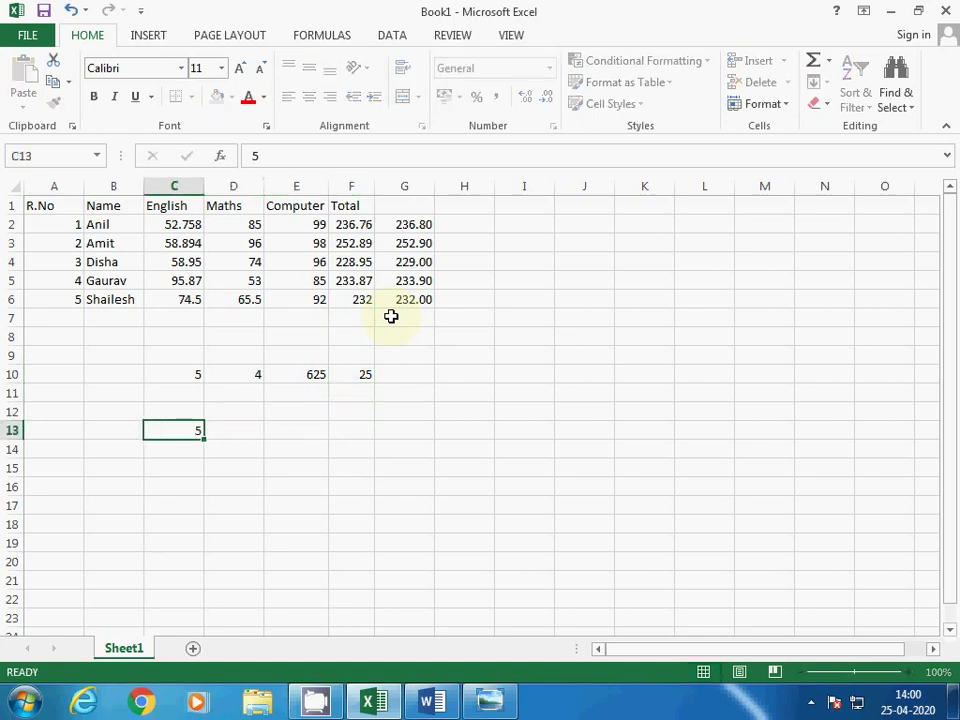
key(Right)
text(5)
key(Right)
Step: Multiply C13 by D13 with the formula =PRODUCT(C13,D13) in E13
text(=)
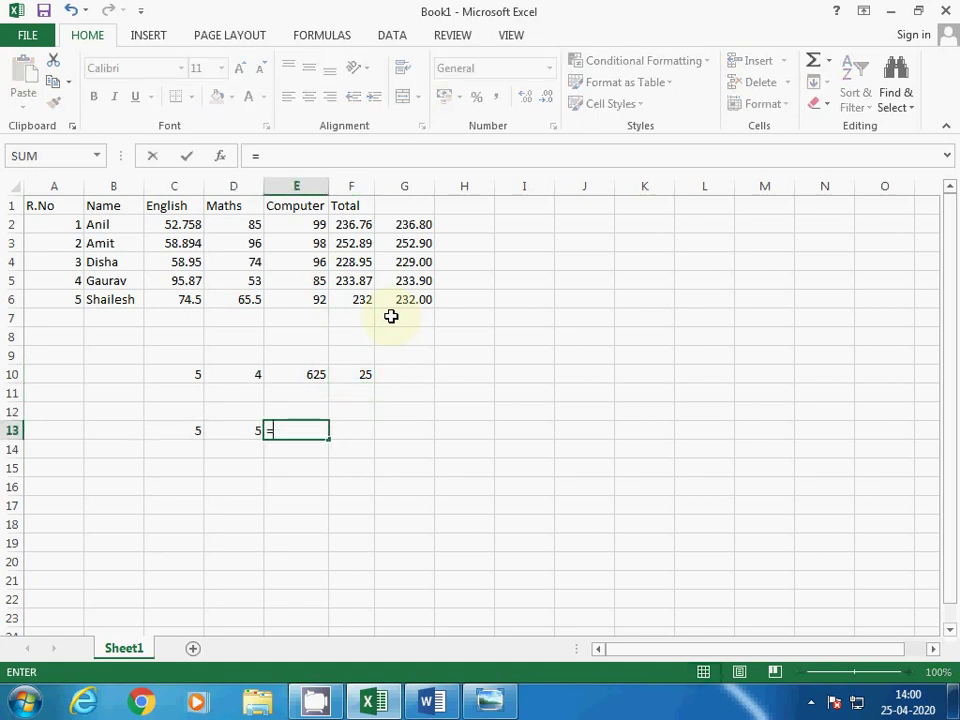
text(product()
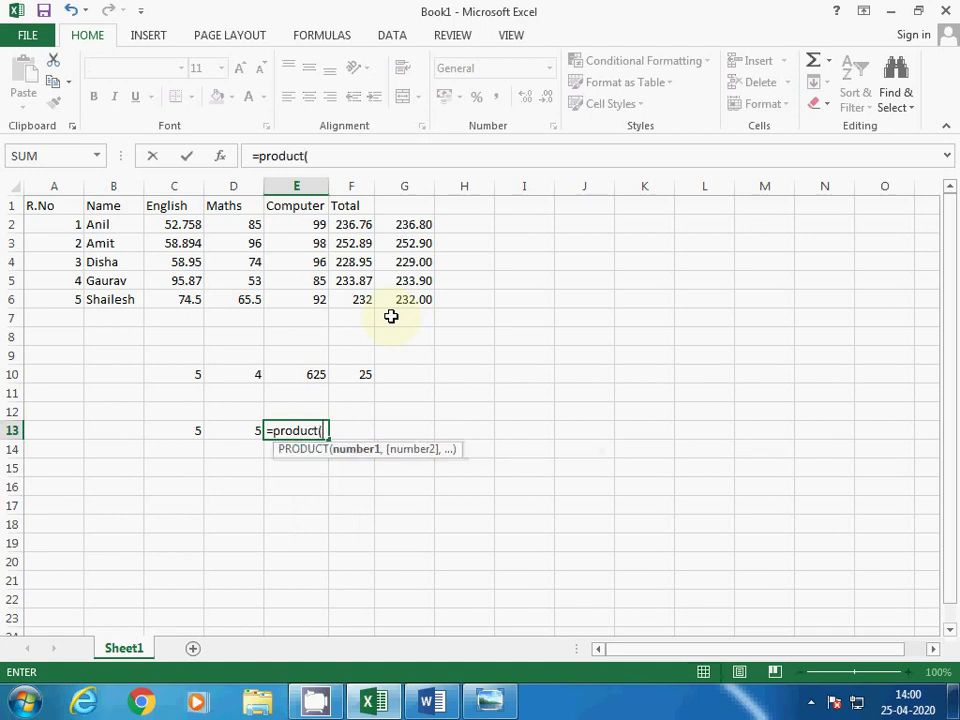
key(Left)
key(Left)
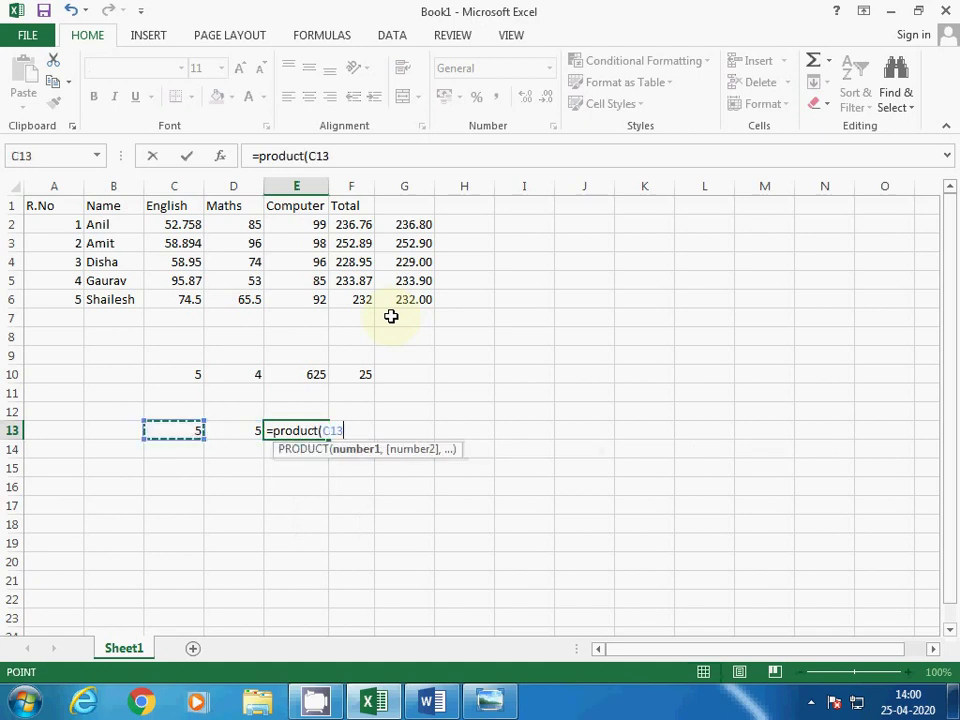
text(,)
key(Left)
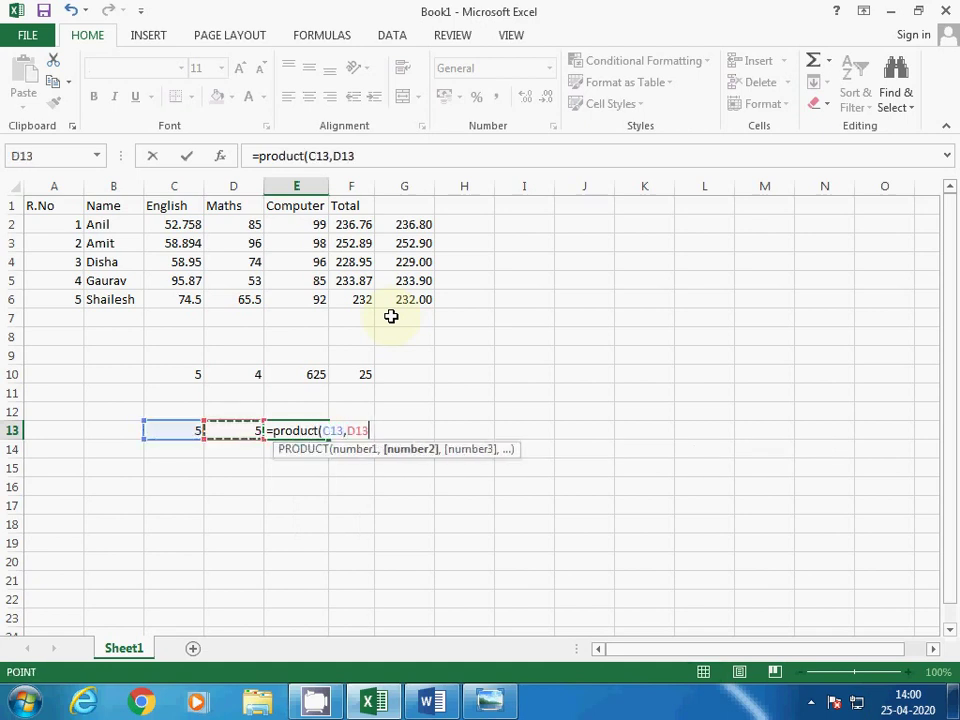
key(ctrl+Return)
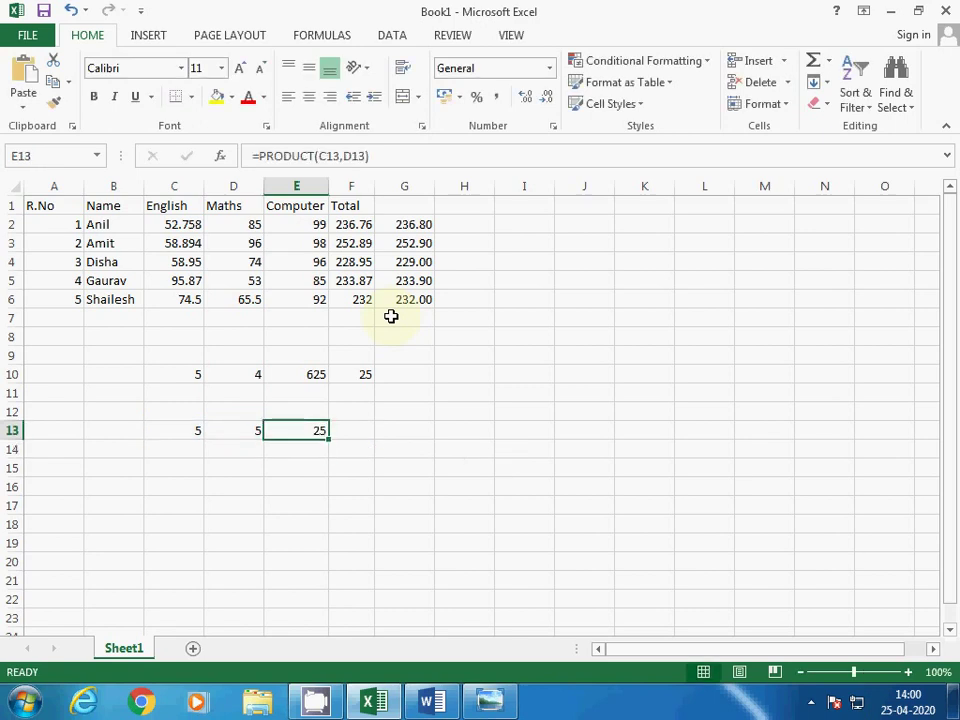
key(Down)
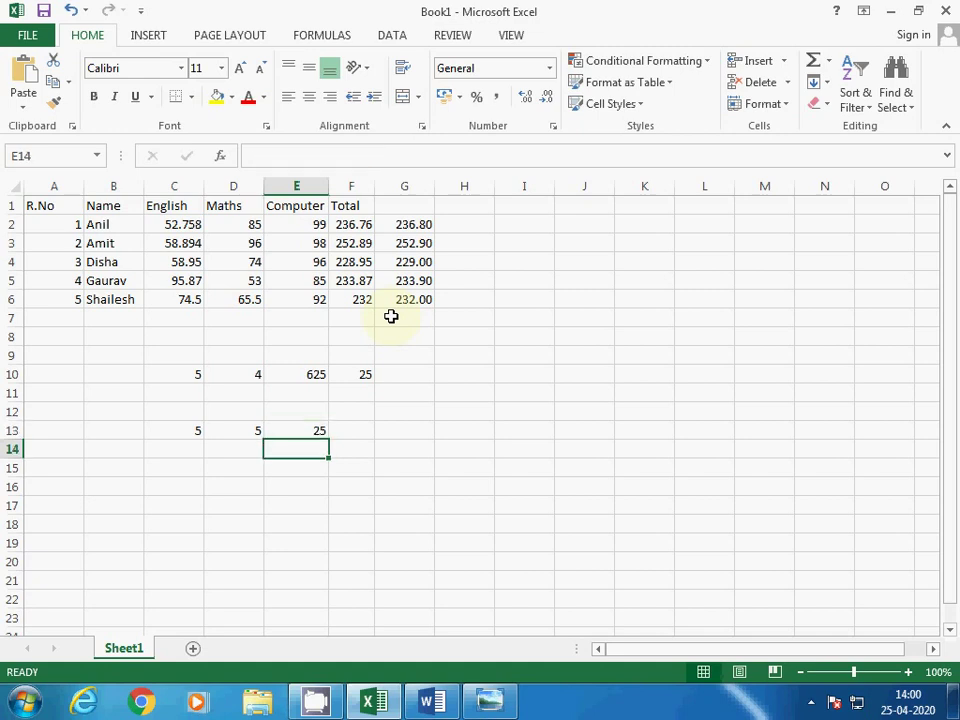
key(Up)
key(Down)
key(Down)
key(Up)
key(Up)
key(Up)
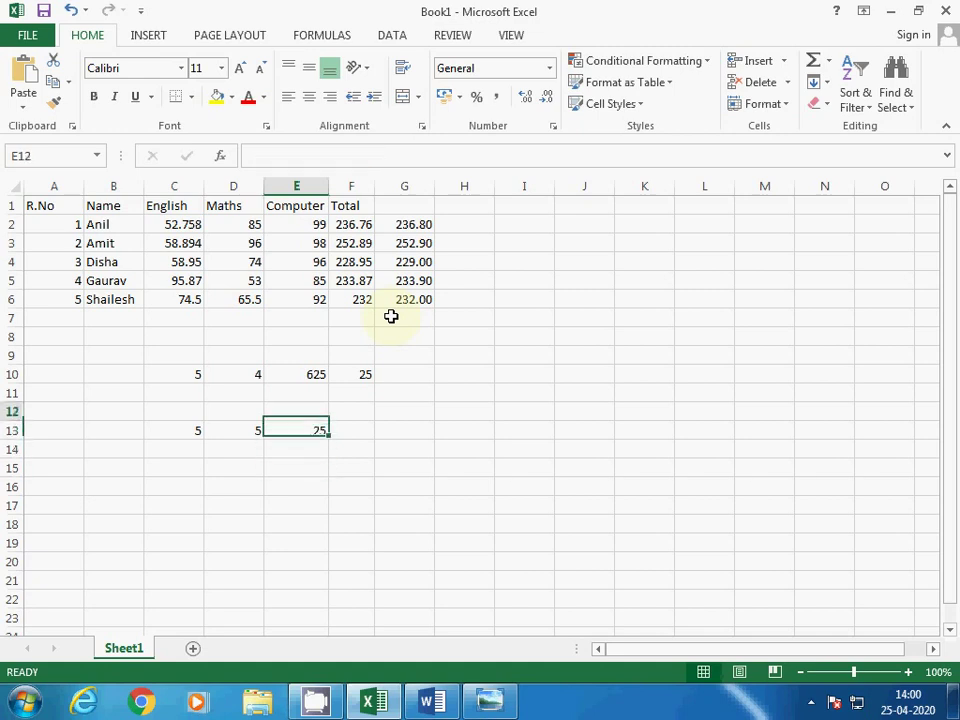
key(Up)
key(Up)
key(Up)
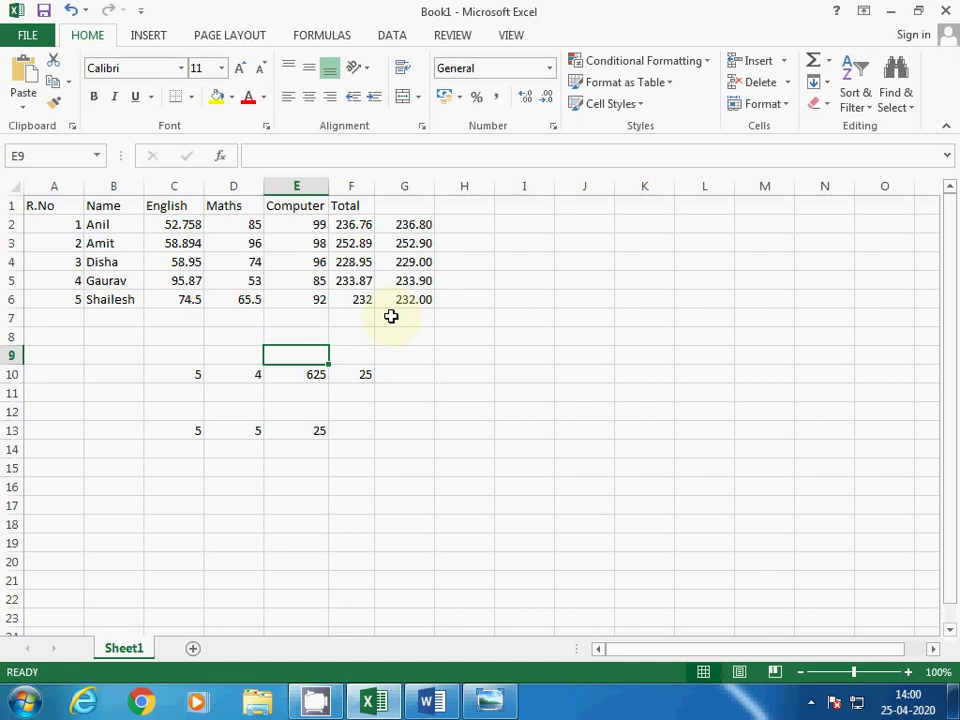
key(Down)
key(Down)
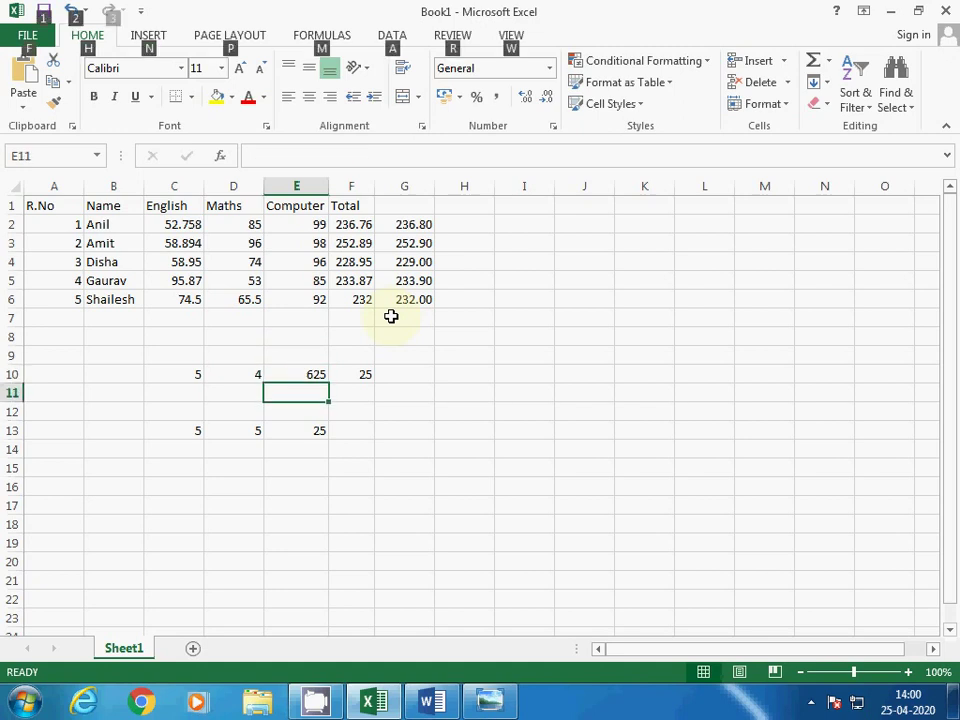
Step: Close the workbook and choose to save its changes
key(alt+F4)
key(Tab)
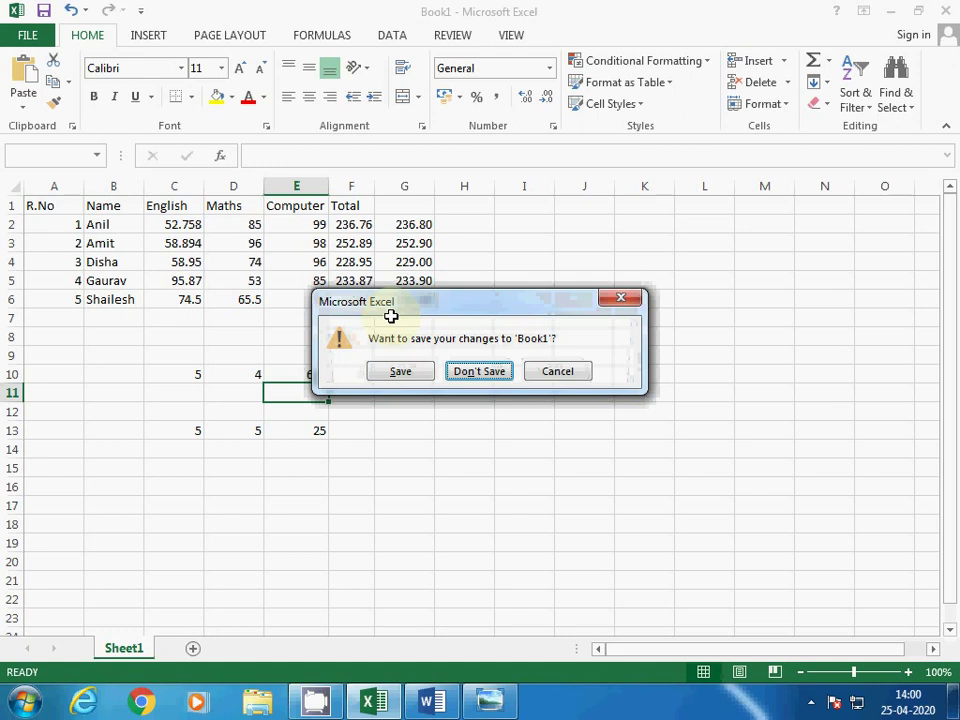
key(Left)
key(Return)
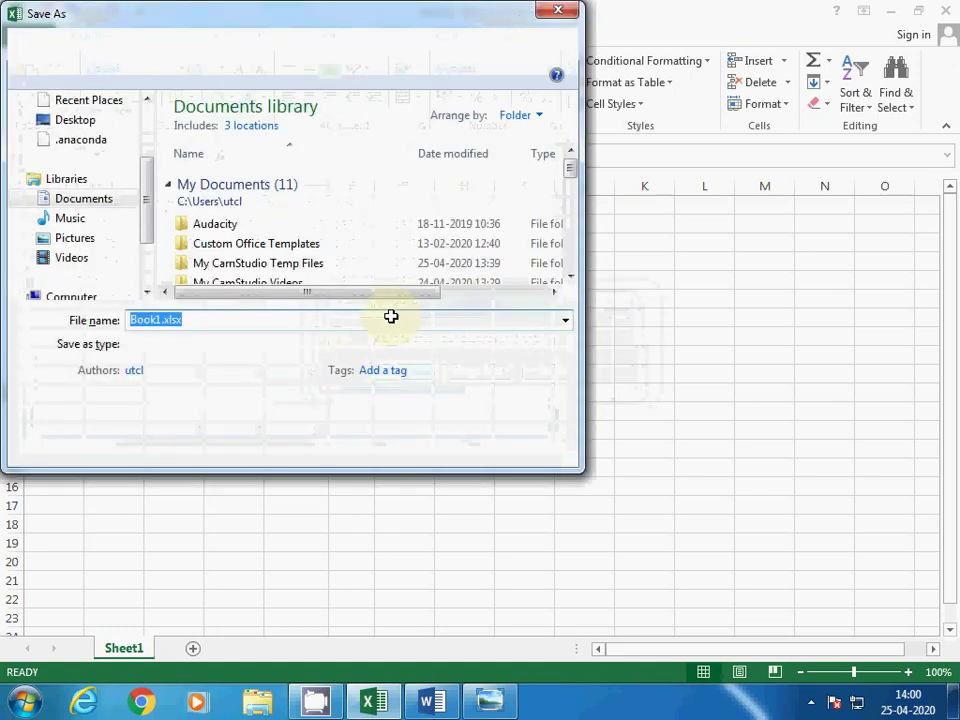
Step: Save the workbook as Basic Formulas in New folder on Local Disk (D:)
drag(145, 189, 148, 274)
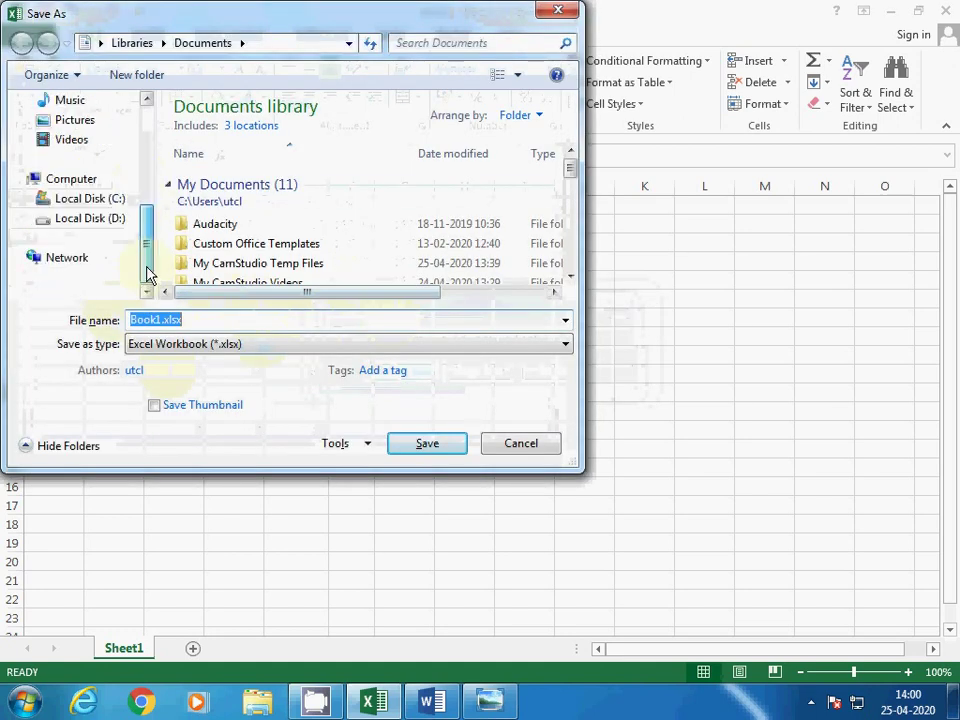
click(91, 227)
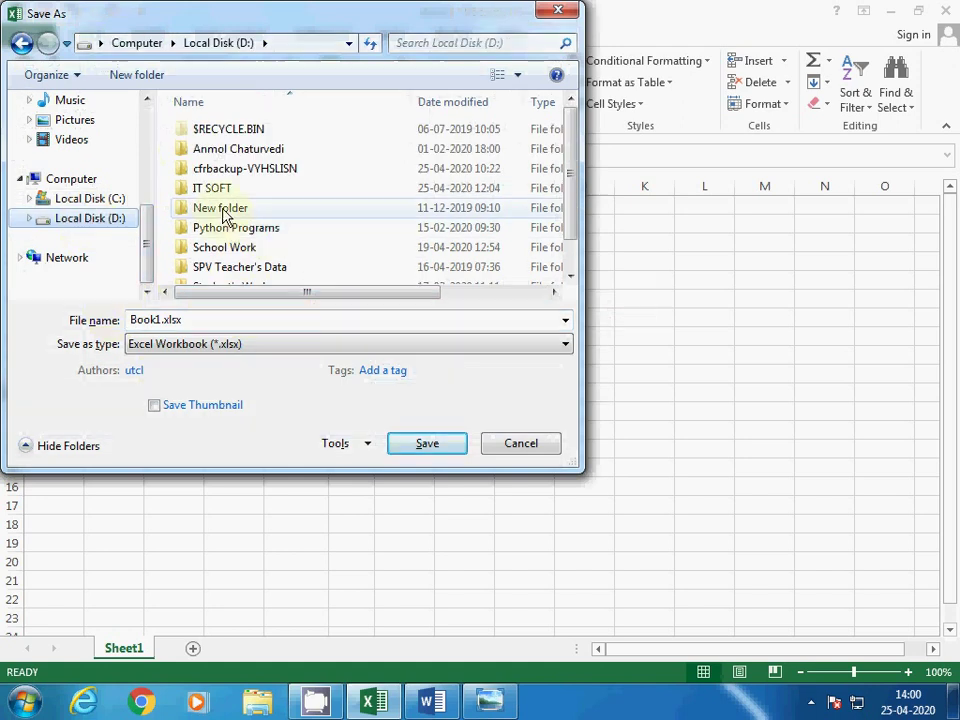
double_click(223, 212)
click(233, 322)
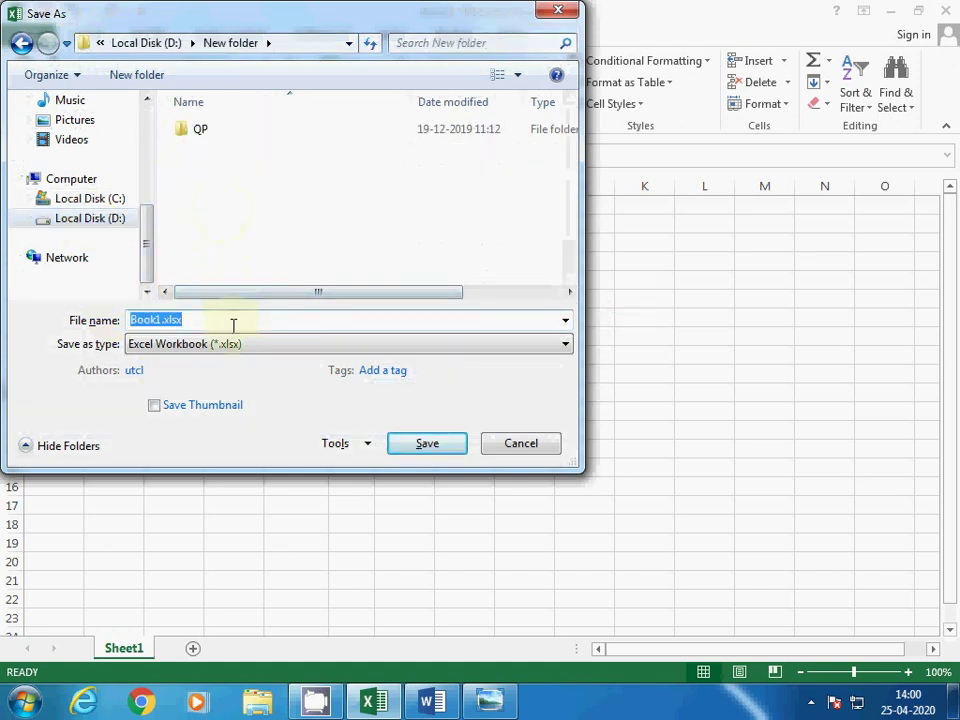
text(Basic F)
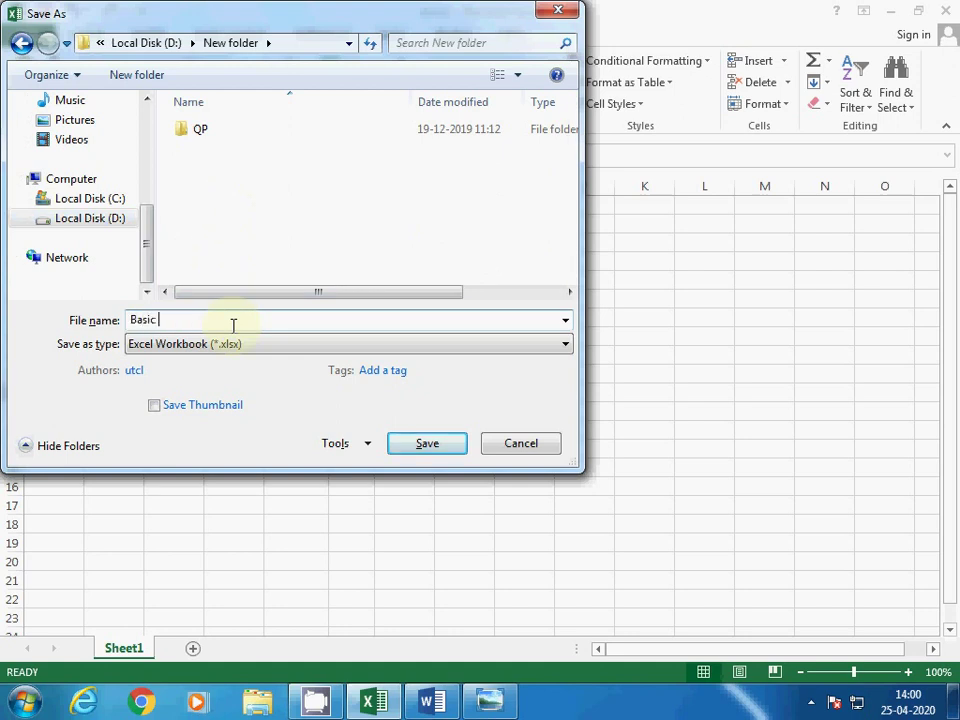
text(ormulas)
key(Return)
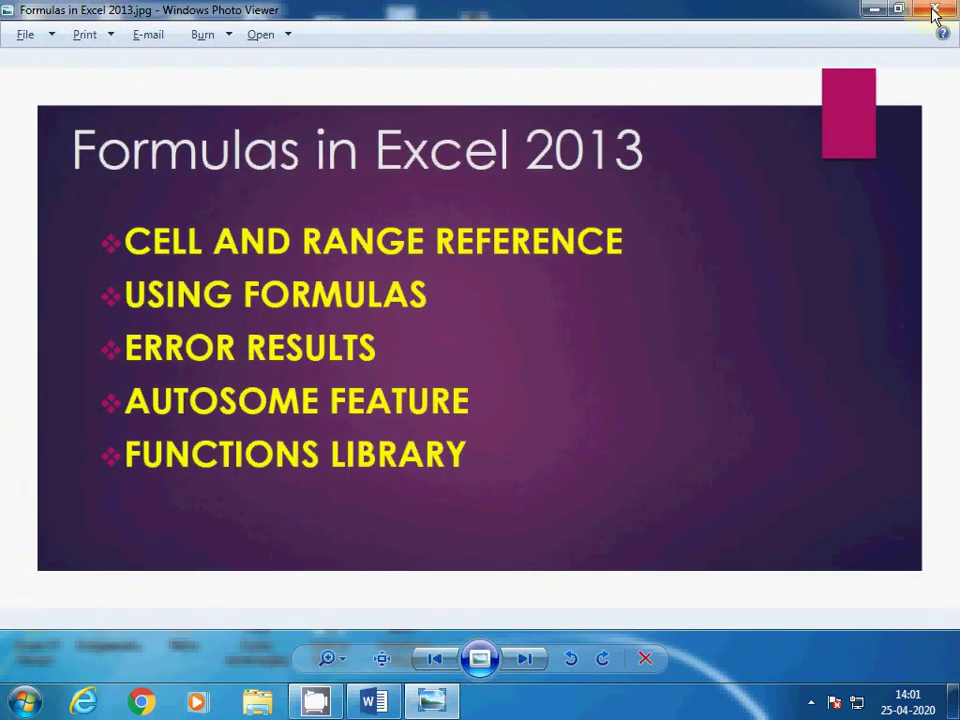
Step: Close the Formulas in Excel 2013 picture and stop the CamStudio screen recording
click(932, 12)
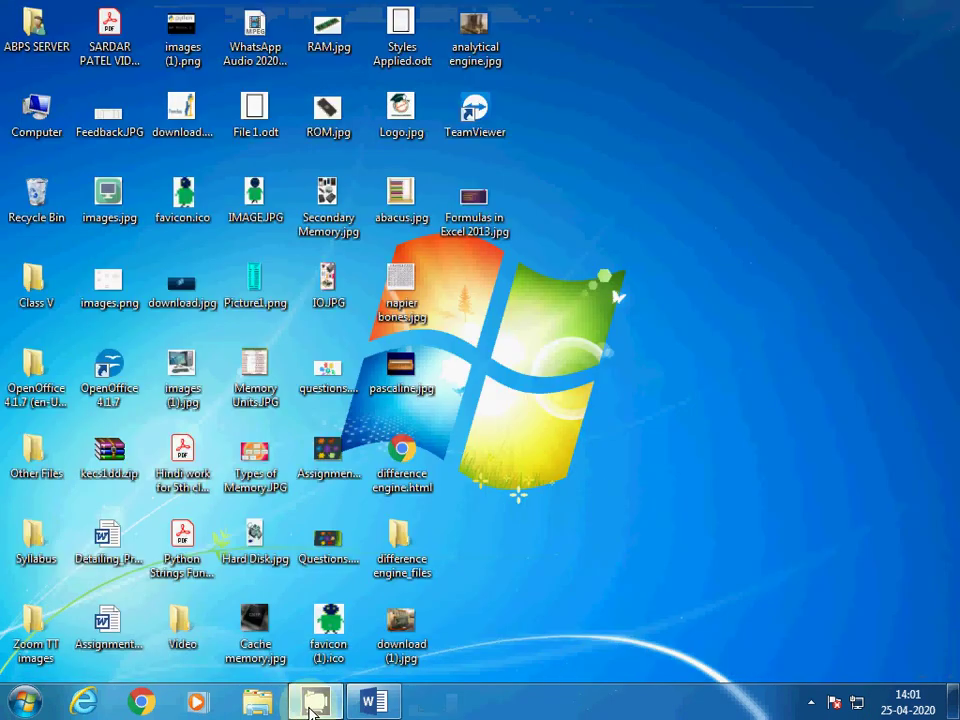
right_click(312, 710)
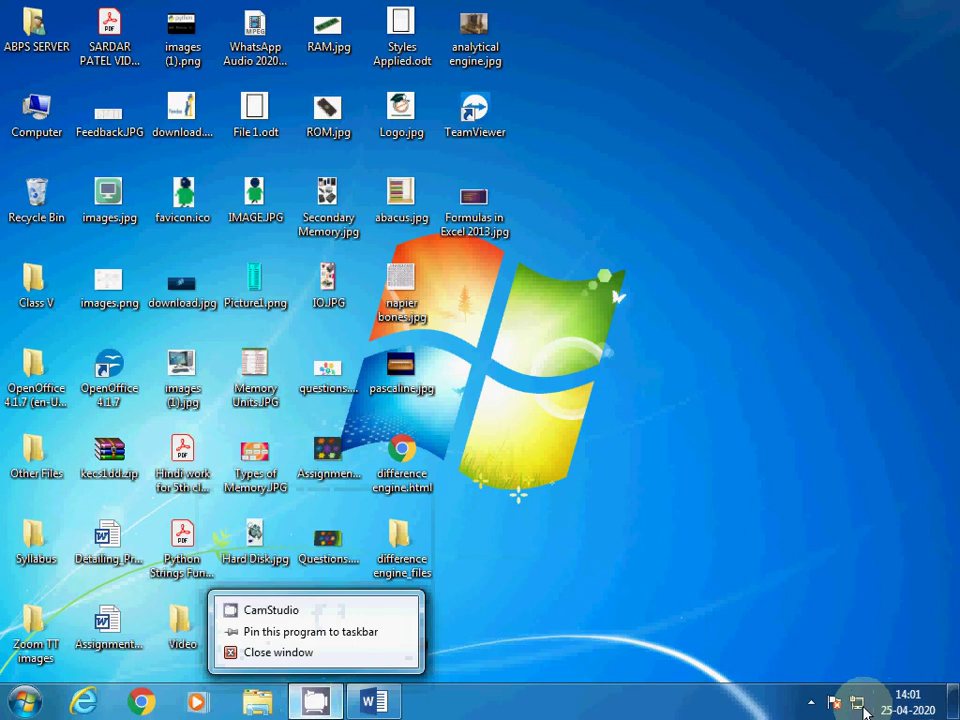
click(810, 704)
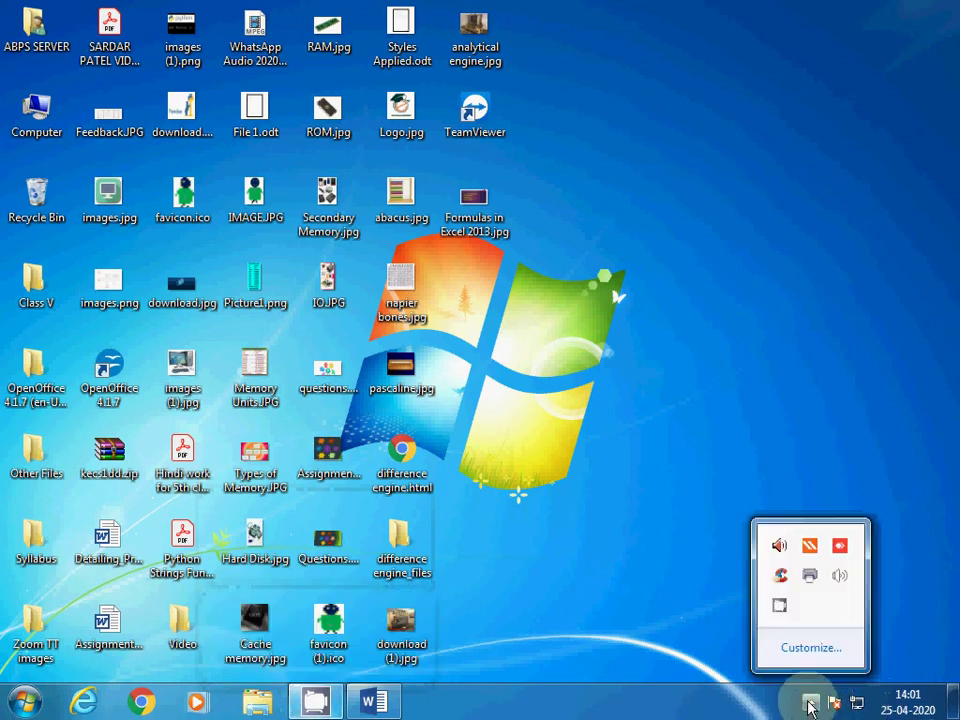
right_click(786, 606)
click(828, 564)
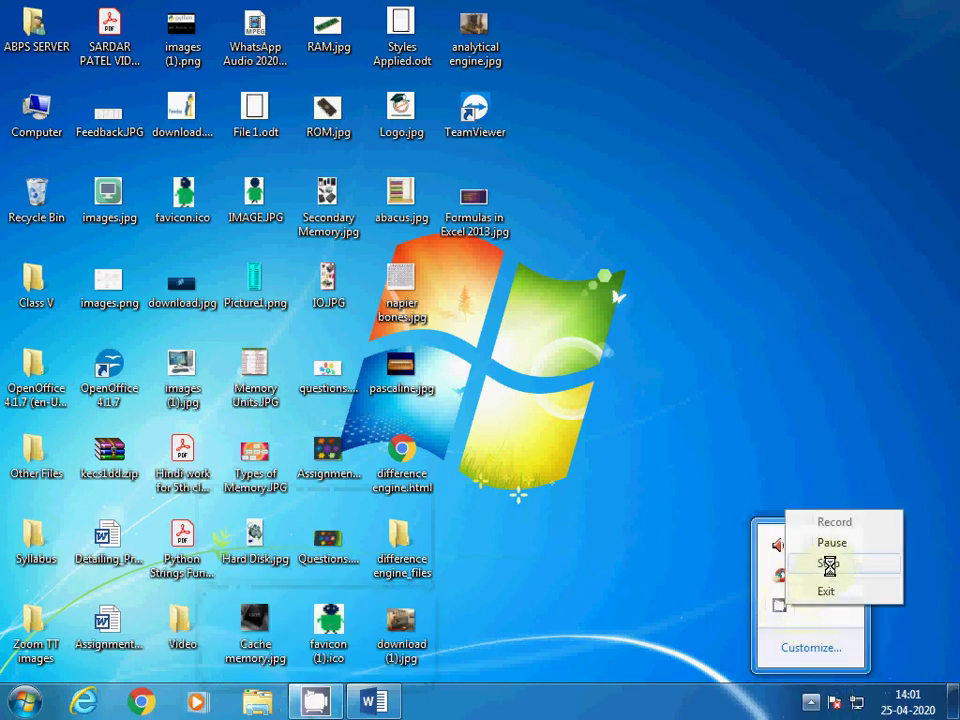